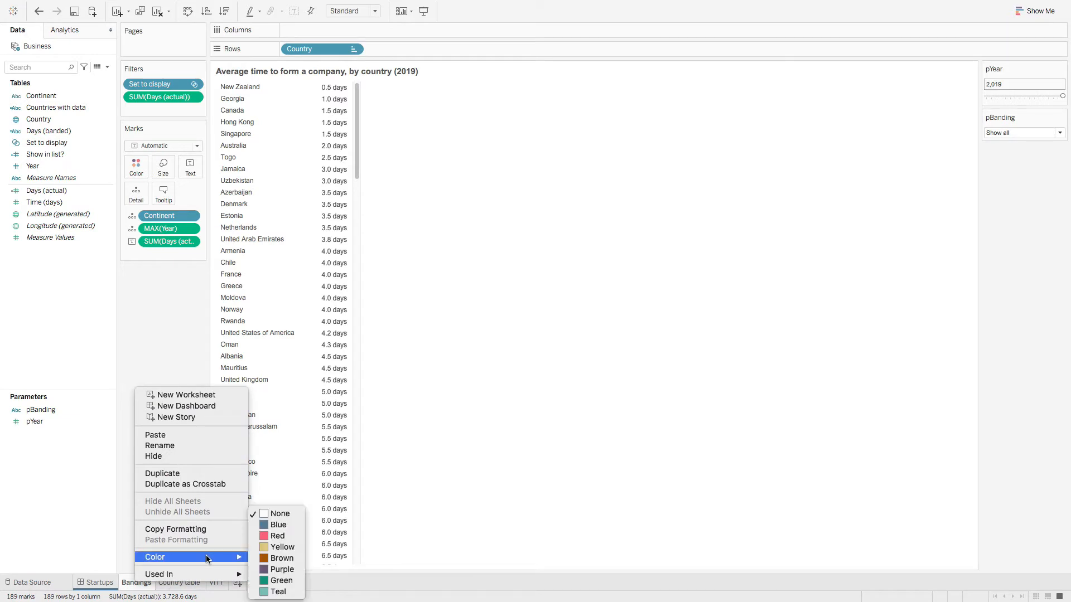
# Step: Colour-code the Bandings, Country table and VITT sheets blue
pyautogui.click(278, 530)
pyautogui.rightClick(179, 582)
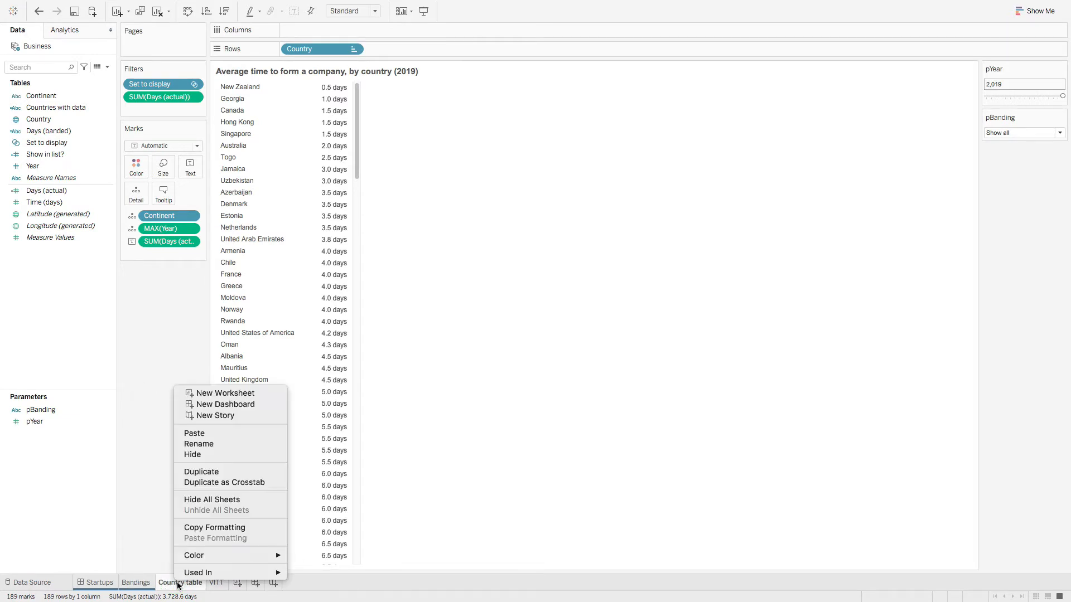
pyautogui.moveTo(262, 556)
pyautogui.click(316, 525)
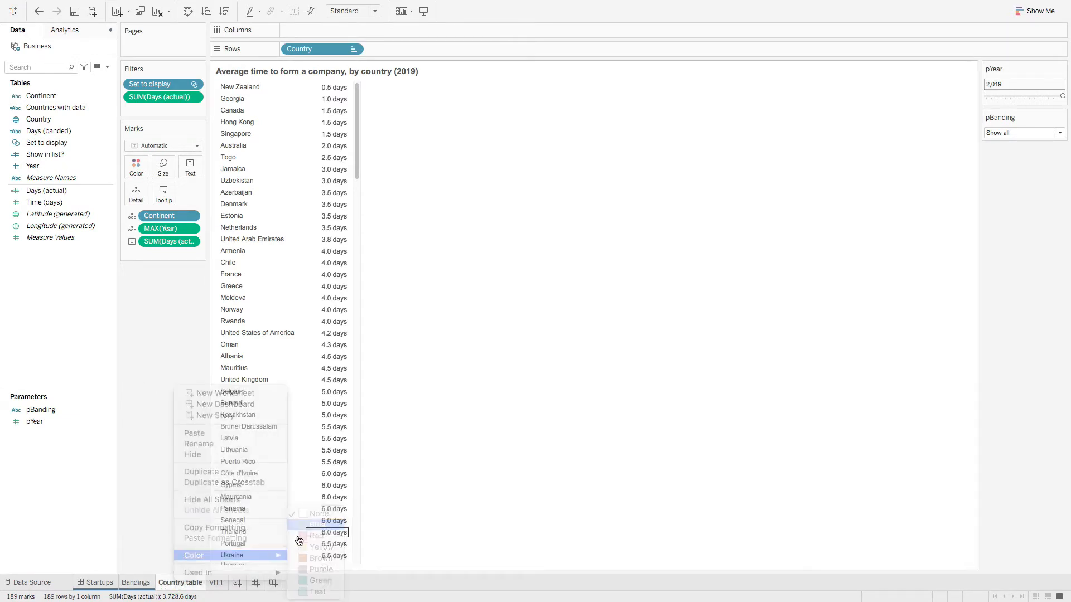
pyautogui.rightClick(217, 583)
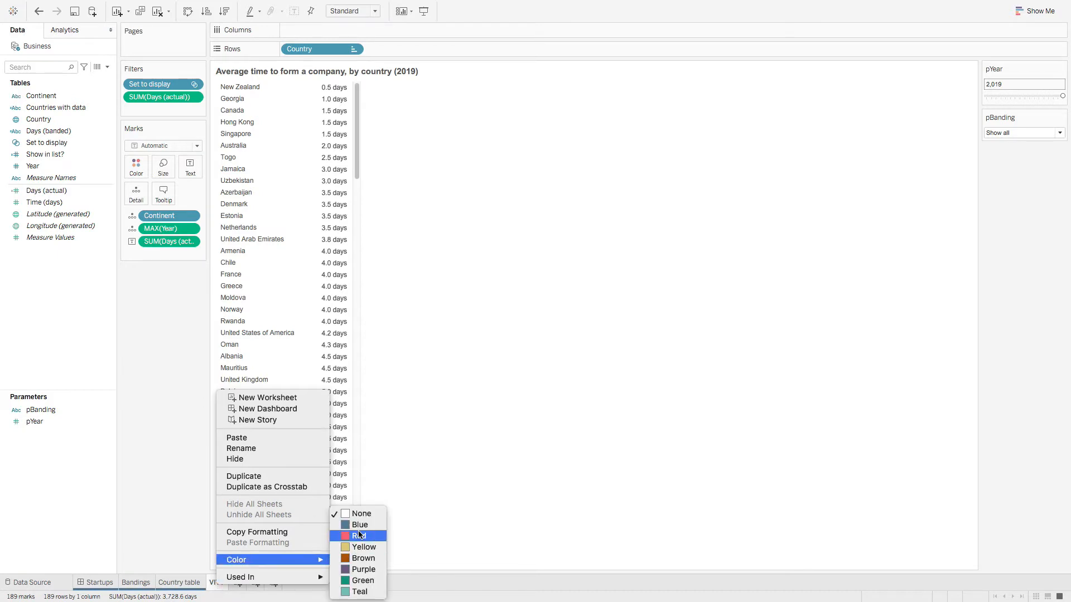
pyautogui.click(351, 525)
# Step: Duplicate the Startups dashboard, move the copy to the end and colour-code it red
pyautogui.rightClick(96, 587)
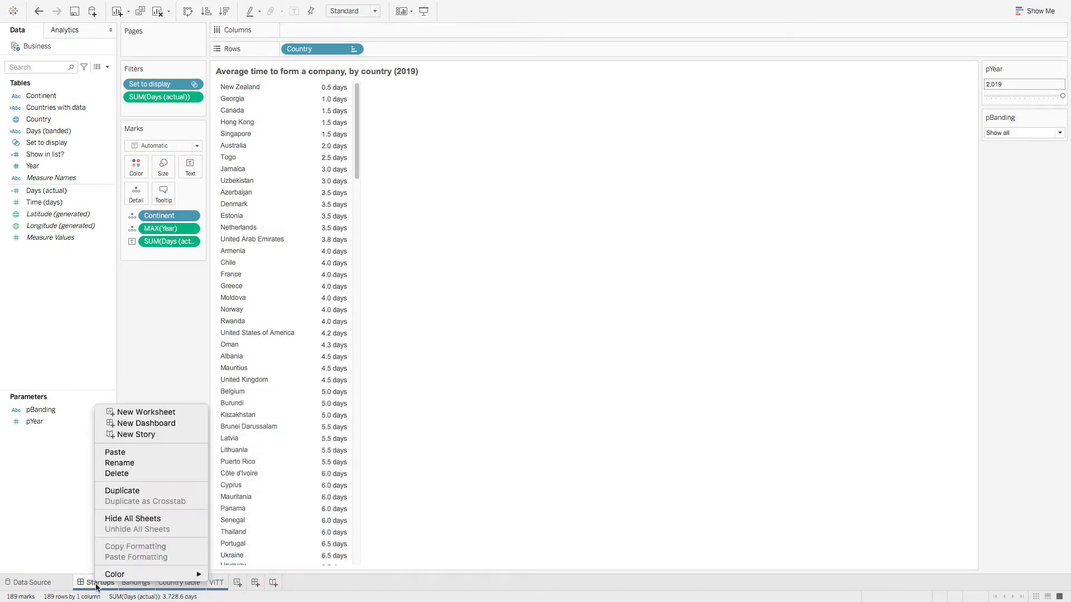
pyautogui.click(127, 491)
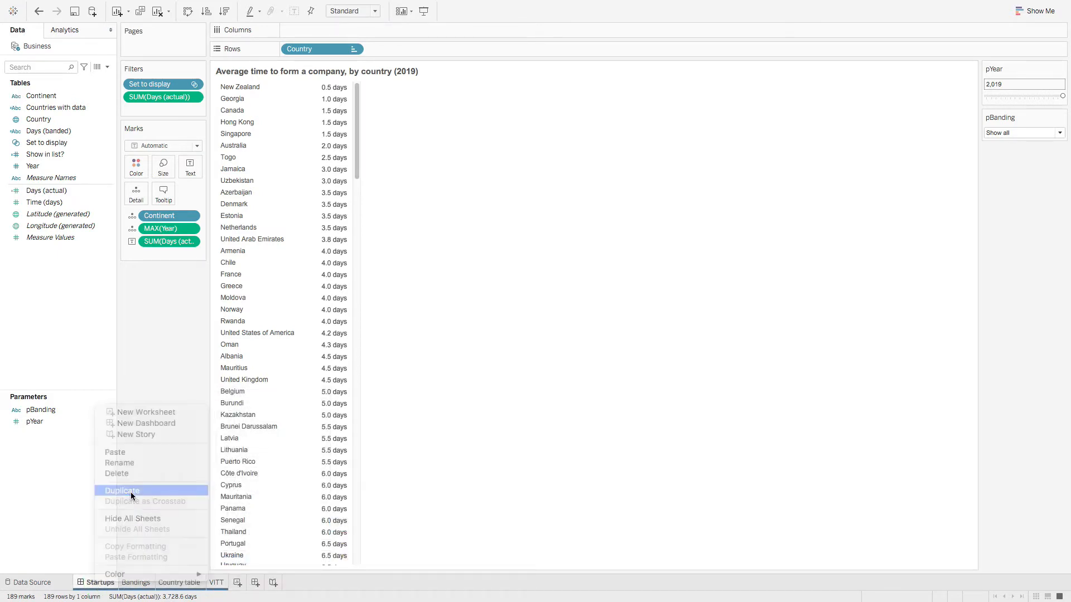
pyautogui.moveTo(161, 583); pyautogui.dragTo(279, 583)
pyautogui.rightClick(260, 586)
pyautogui.moveTo(335, 574)
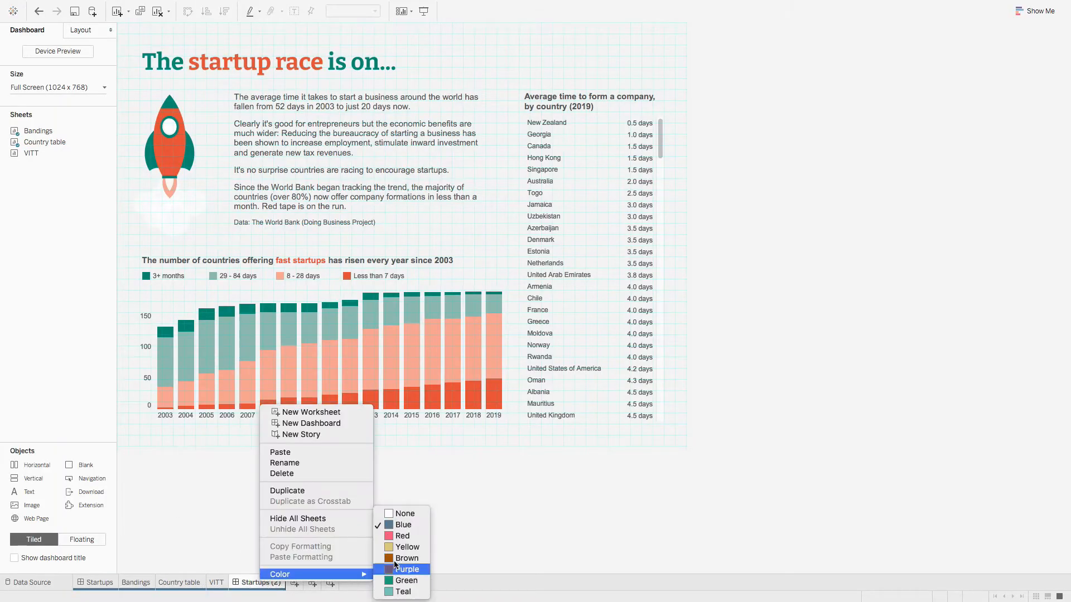
pyautogui.click(402, 536)
# Step: Rename the Startups (2) copy to 'Startups (Clone)'
pyautogui.rightClick(267, 584)
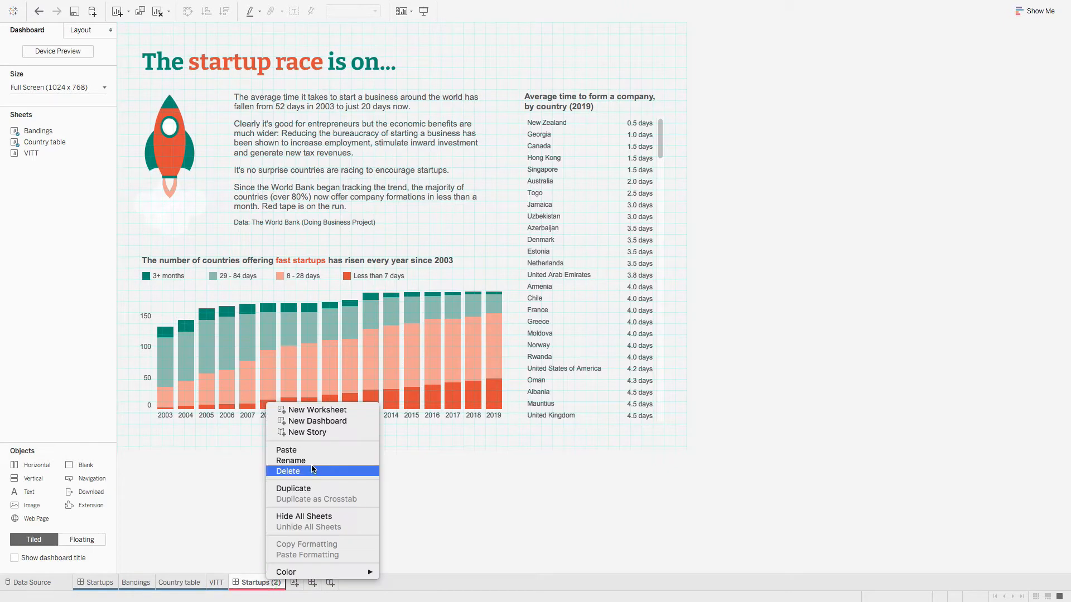
pyautogui.click(299, 460)
pyautogui.press('End')
pyautogui.press('BackSpace')
pyautogui.press('BackSpace')
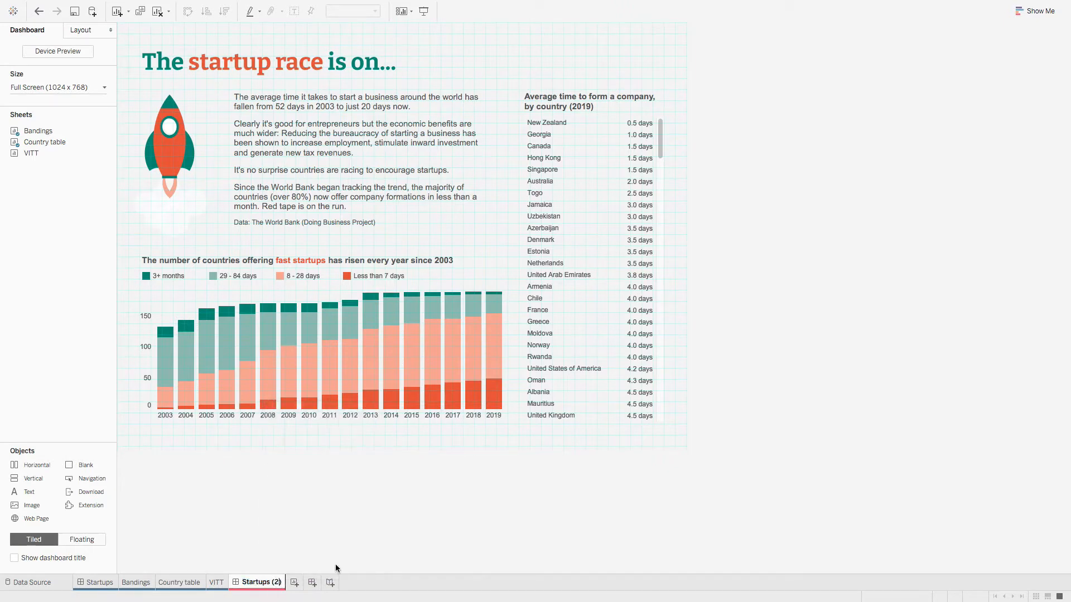
pyautogui.write('Clone)')
pyautogui.press('Return')
pyautogui.moveTo(454, 406)
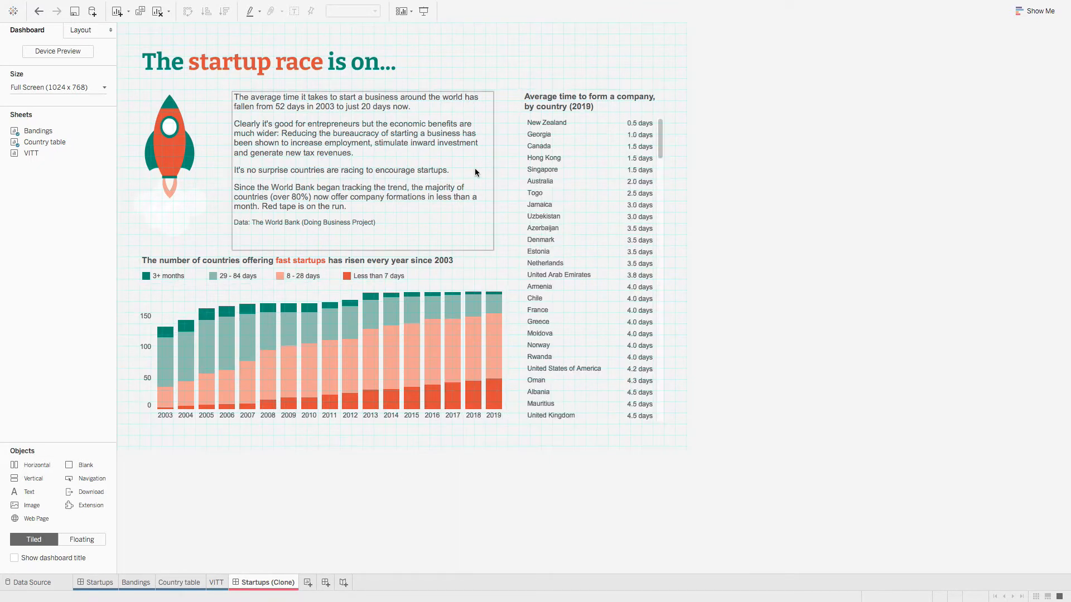
# Step: Remove the bar chart, its heading, the country table and the explanatory text from Startups (Clone)
pyautogui.click(172, 303)
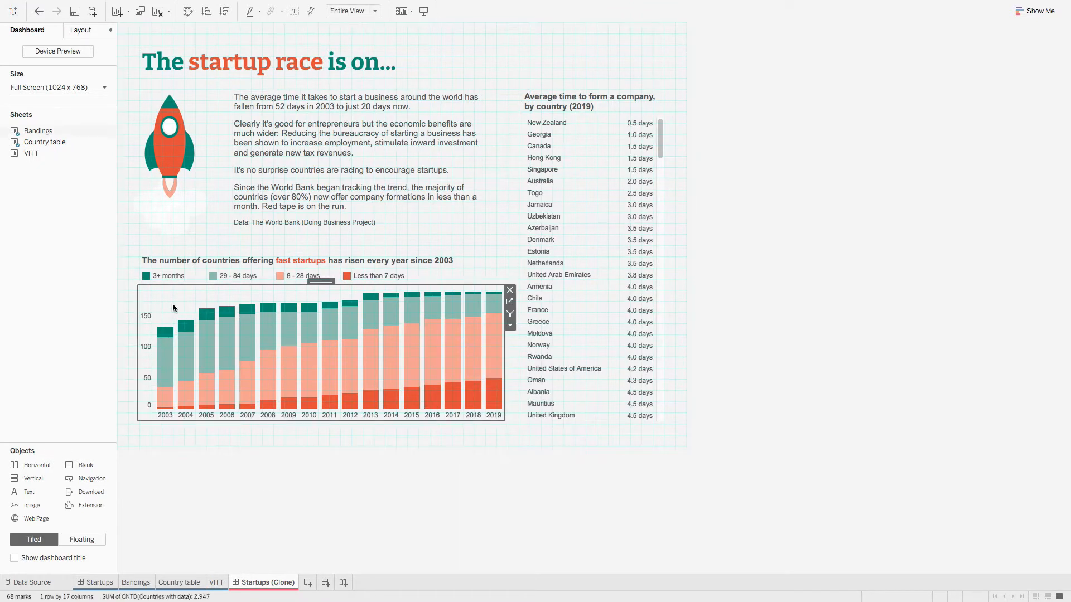
pyautogui.click(509, 287)
pyautogui.click(440, 259)
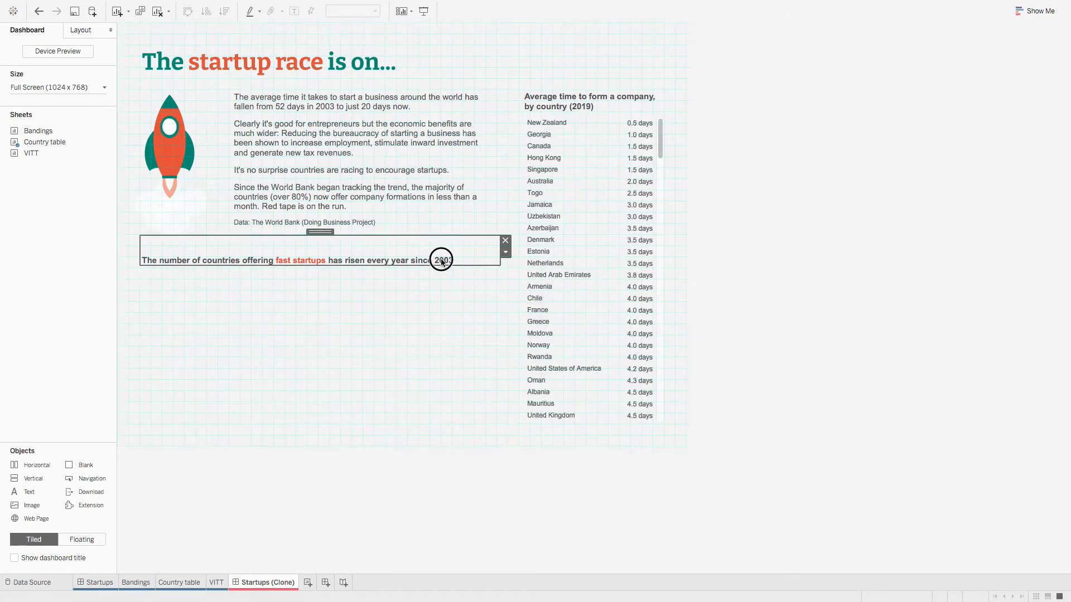
pyautogui.click(502, 239)
pyautogui.click(587, 217)
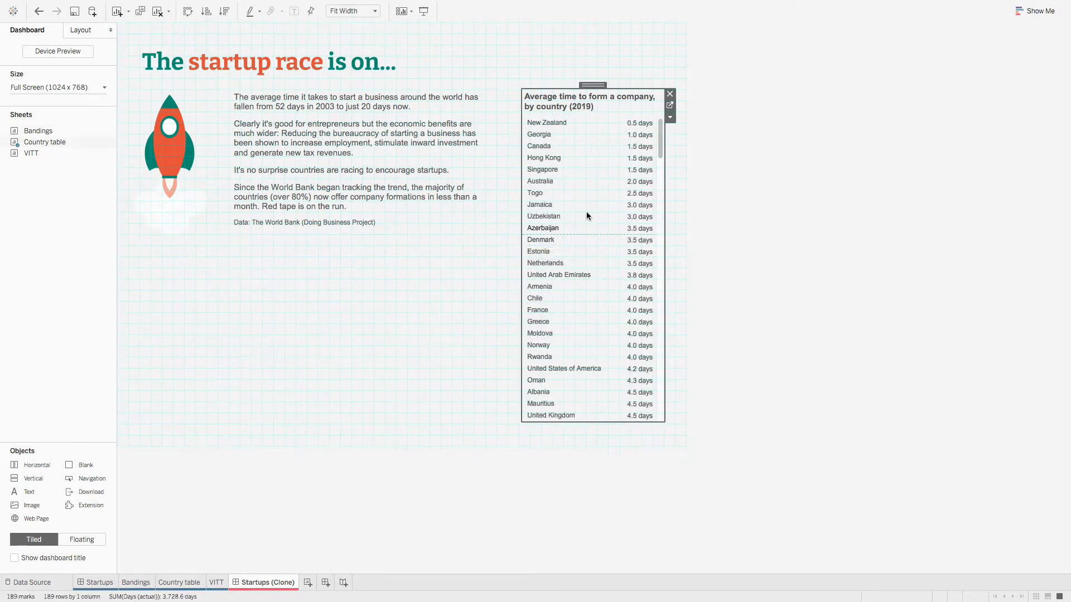
pyautogui.click(670, 94)
pyautogui.click(433, 156)
pyautogui.click(499, 97)
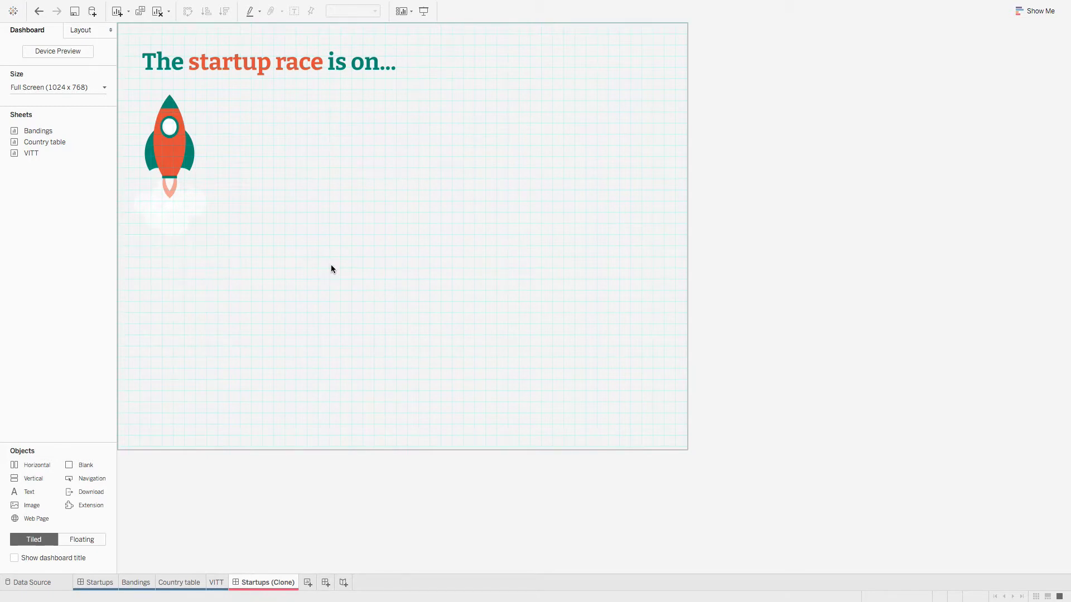
# Step: Add a new worksheet named 'Banding (Clone)'
pyautogui.click(135, 582)
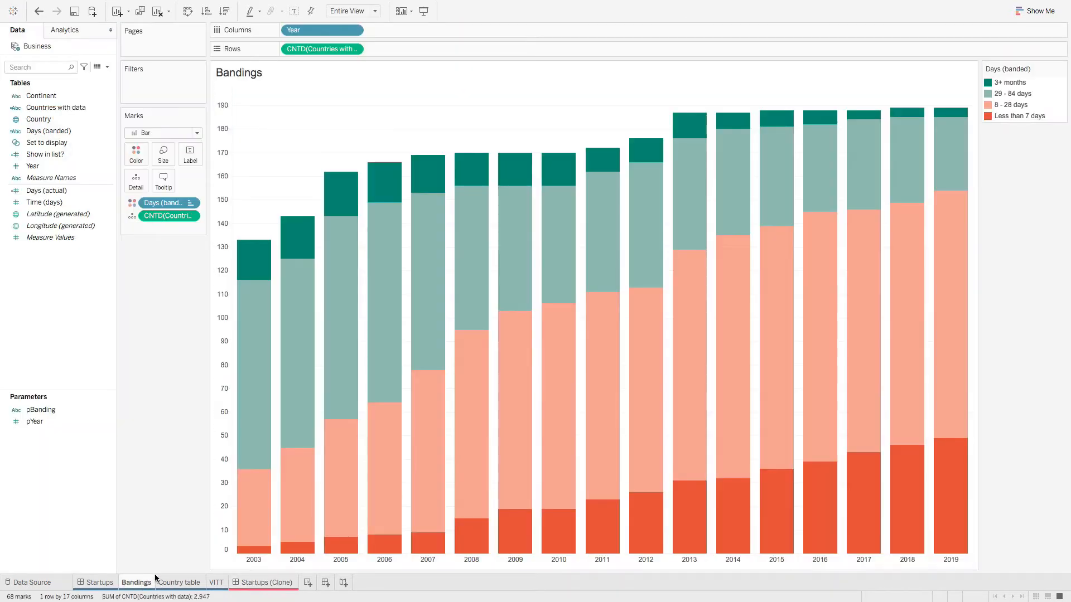
pyautogui.click(274, 584)
pyautogui.click(308, 582)
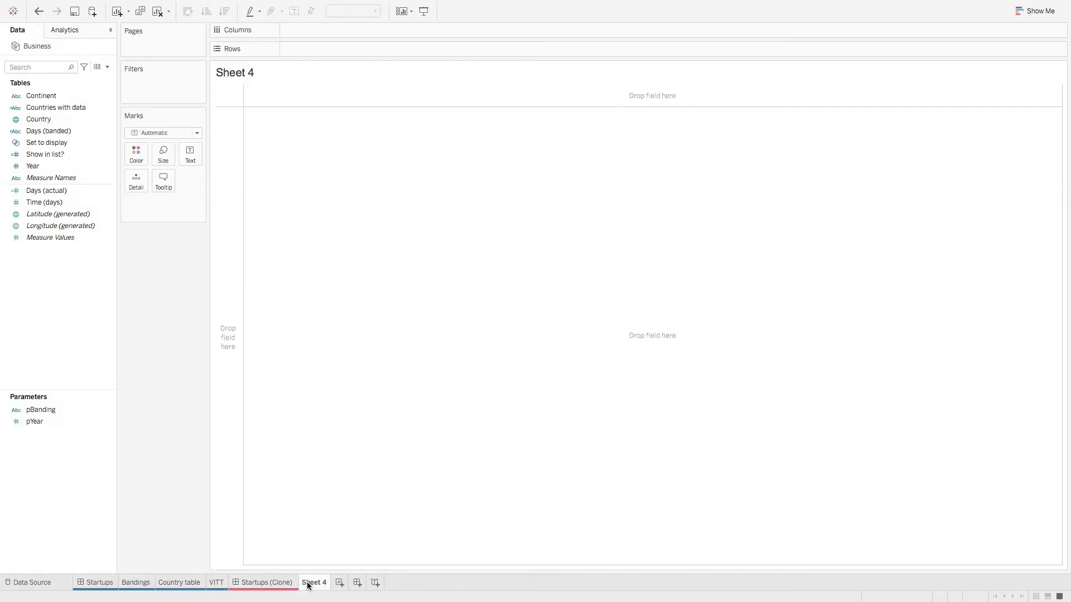
pyautogui.rightClick(316, 583)
pyautogui.click(374, 461)
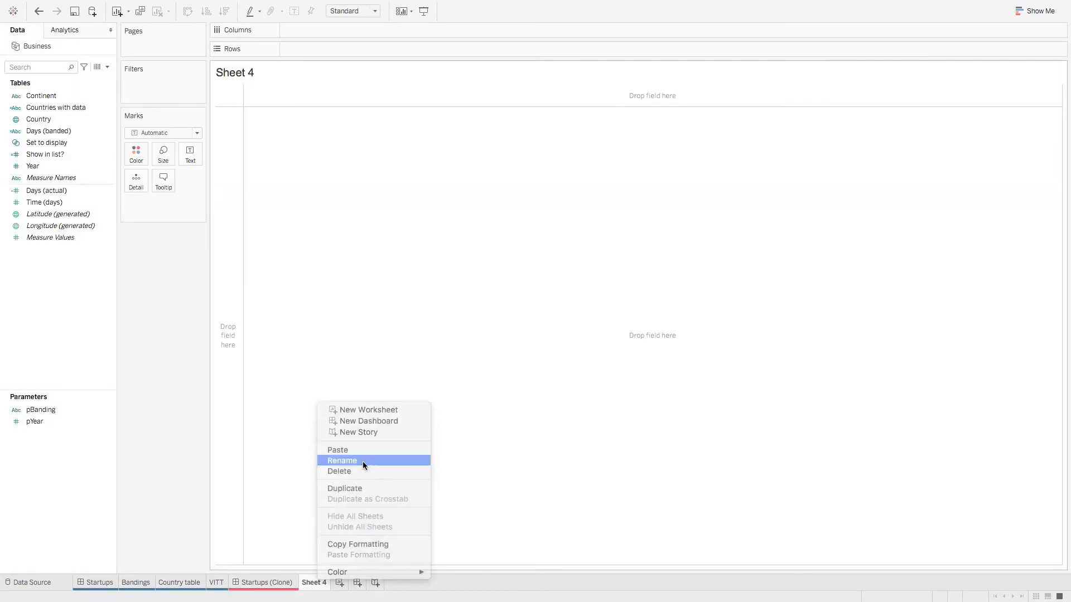
pyautogui.write('Band')
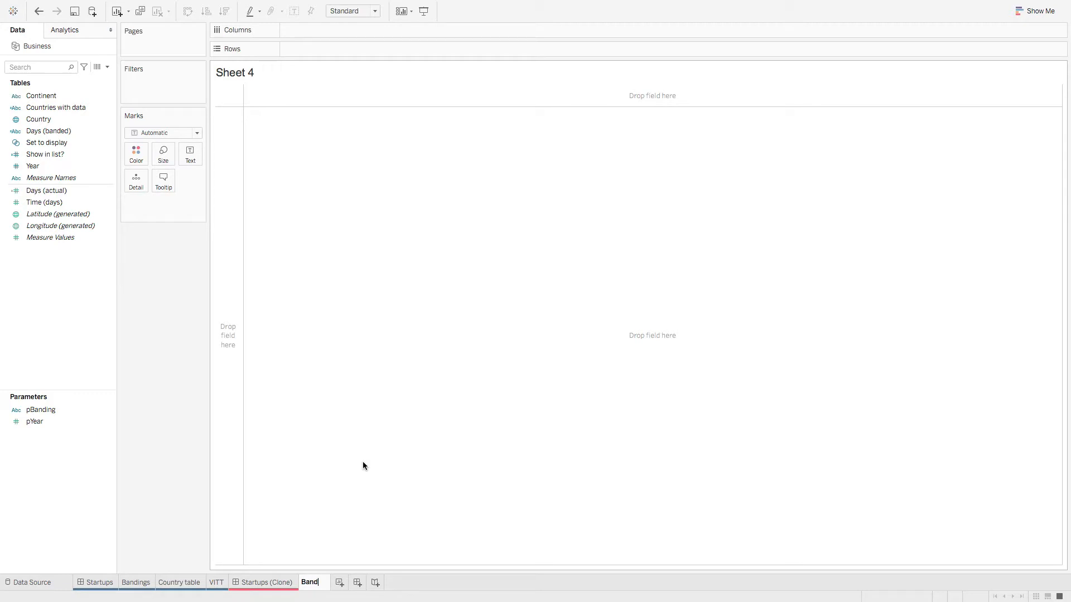
pyautogui.write('ing (Clone)')
pyautogui.press('Return')
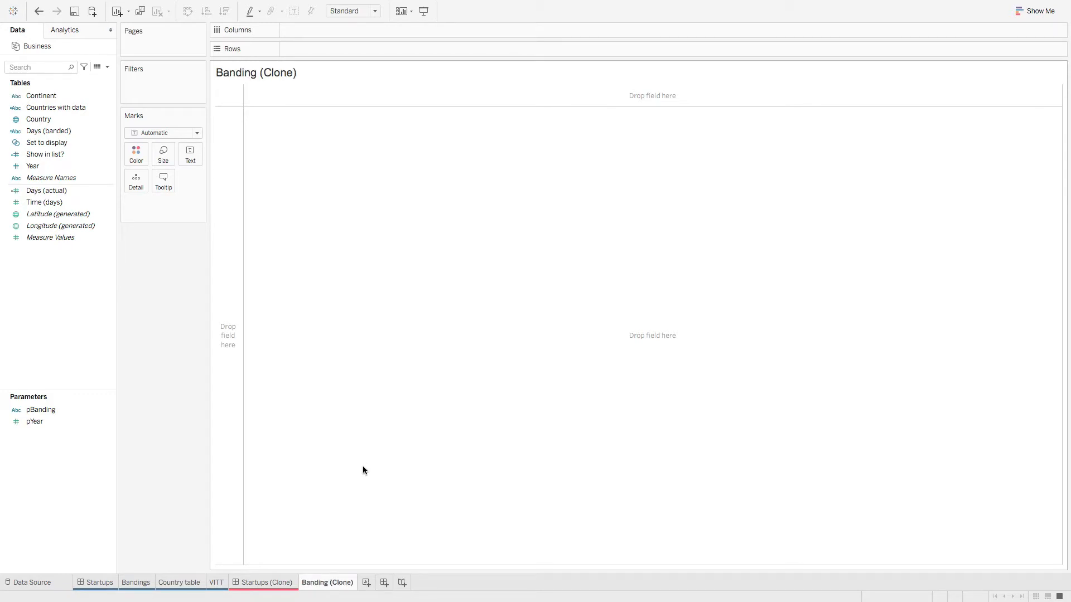
# Step: Colour-code the Banding (Clone) sheet red and return to Bandings
pyautogui.rightClick(347, 585)
pyautogui.moveTo(446, 575)
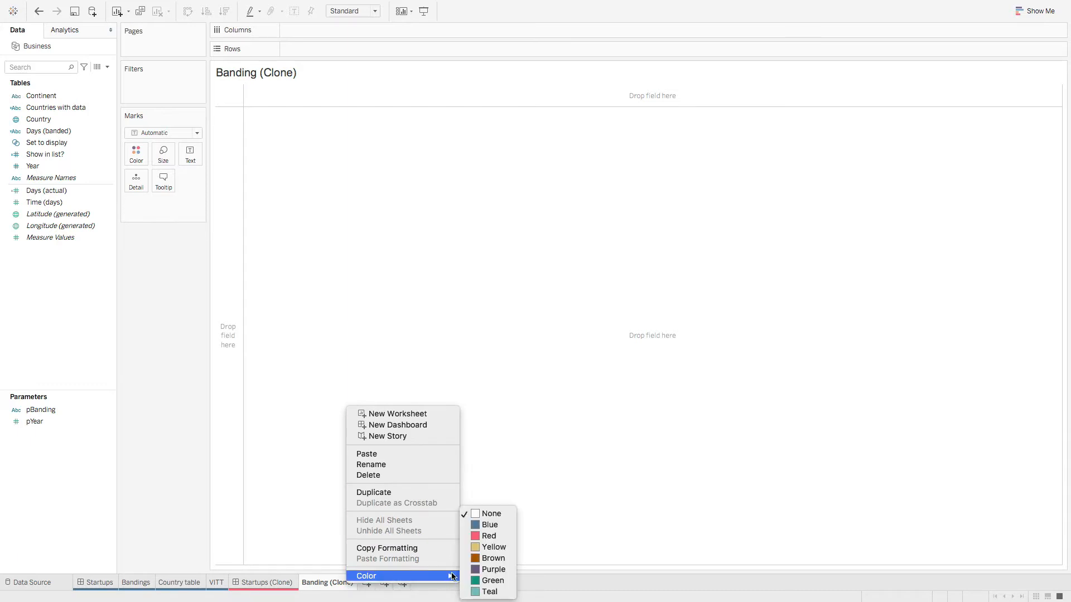
pyautogui.click(492, 537)
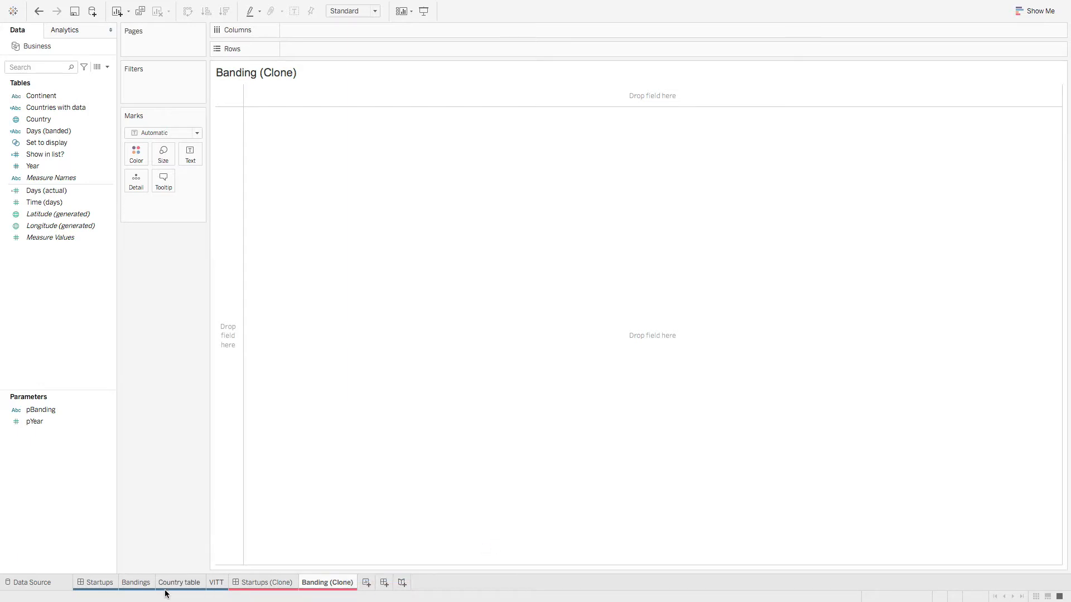
pyautogui.click(139, 583)
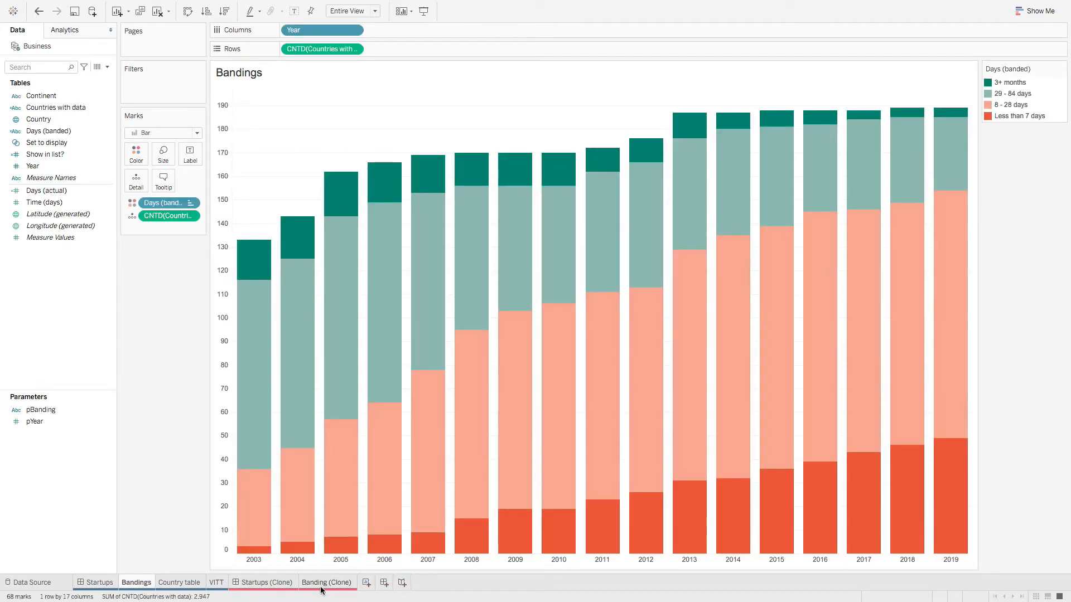
# Step: Put Year on Columns and Countries with data on Rows in Banding (Clone)
pyautogui.moveTo(321, 590)
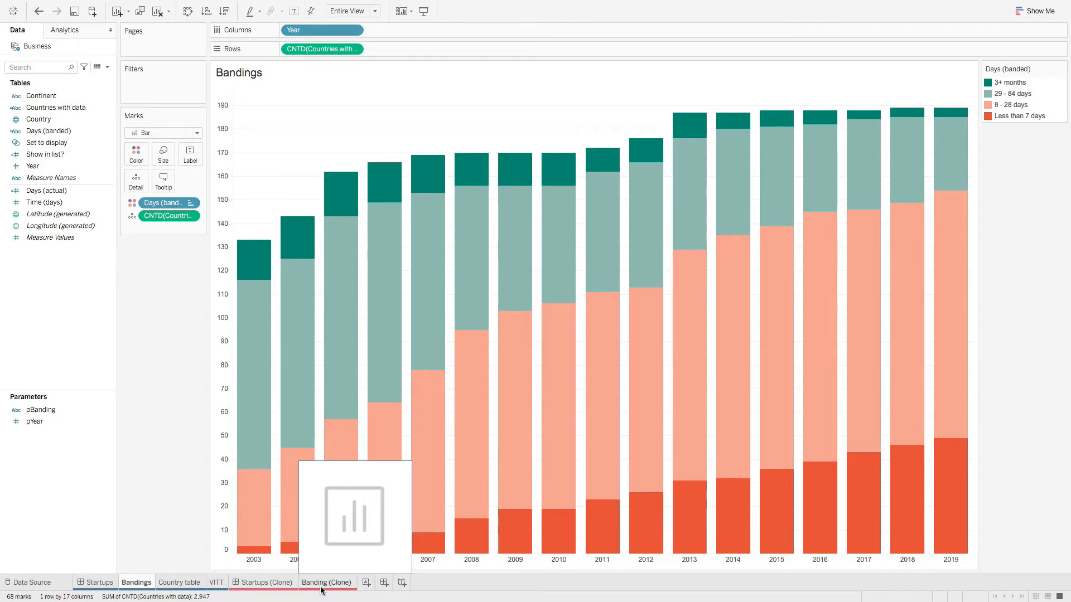
pyautogui.doubleClick(329, 49)
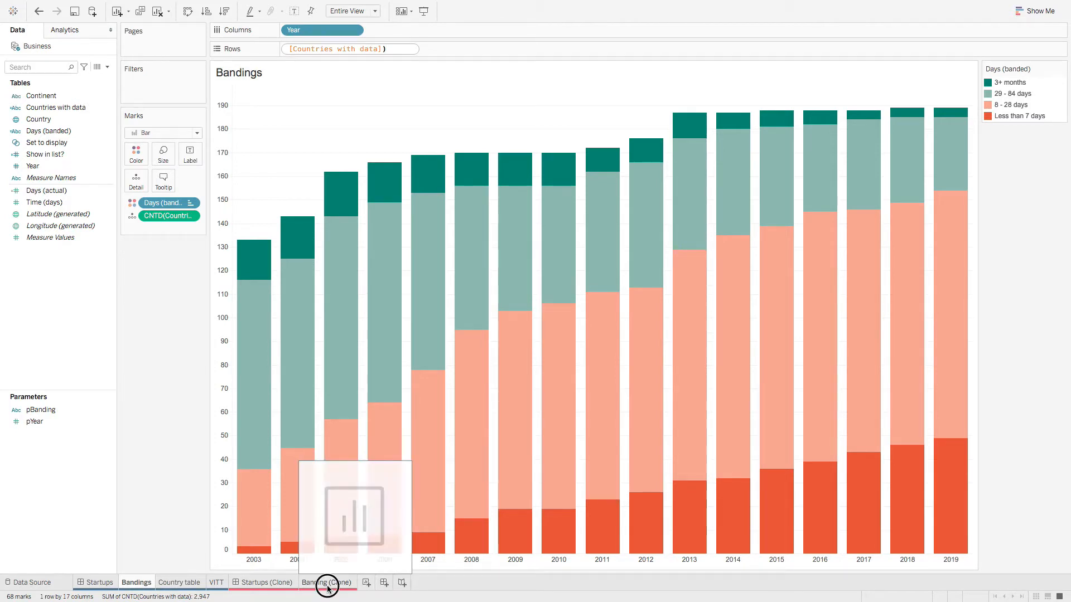
pyautogui.click(328, 583)
pyautogui.click(69, 191)
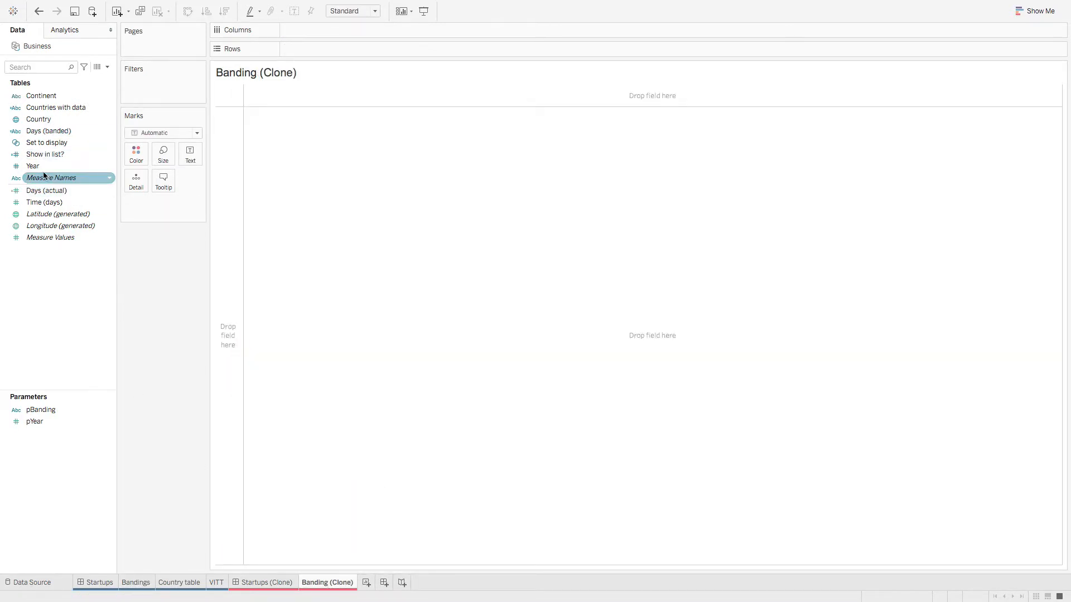
pyautogui.moveTo(33, 167); pyautogui.dragTo(317, 28)
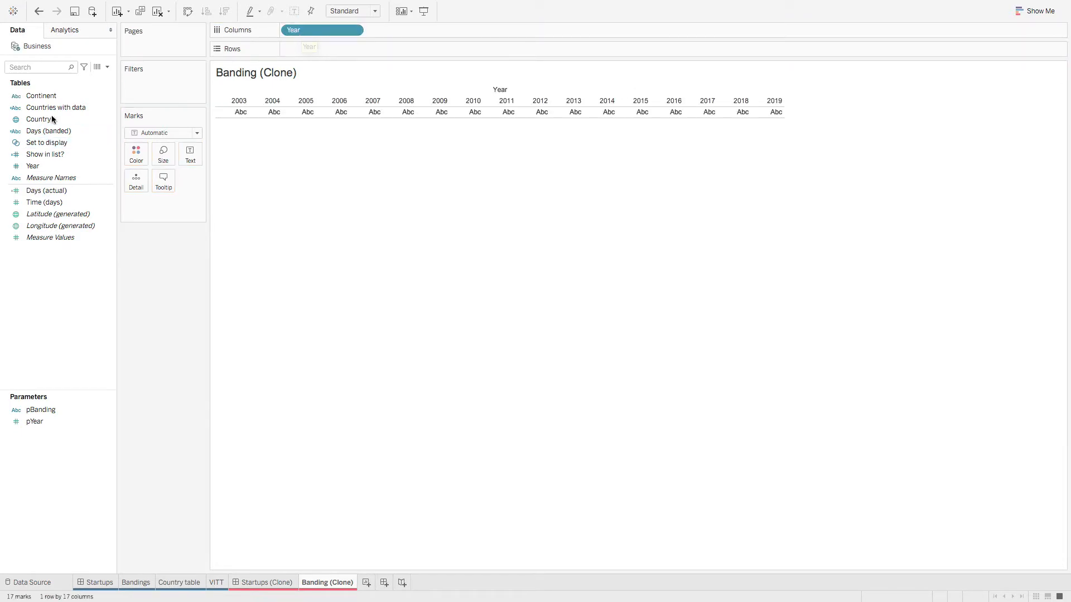
pyautogui.moveTo(56, 108); pyautogui.dragTo(323, 49)
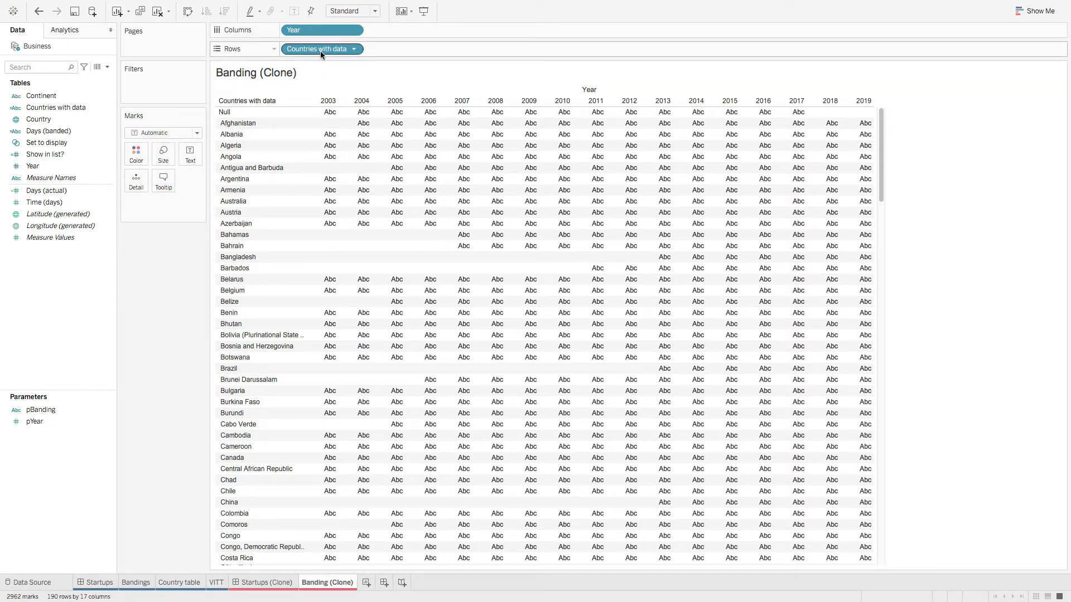
# Step: Wrap the Countries with data row pill in COUNTD() for a distinct count per year
pyautogui.click(136, 582)
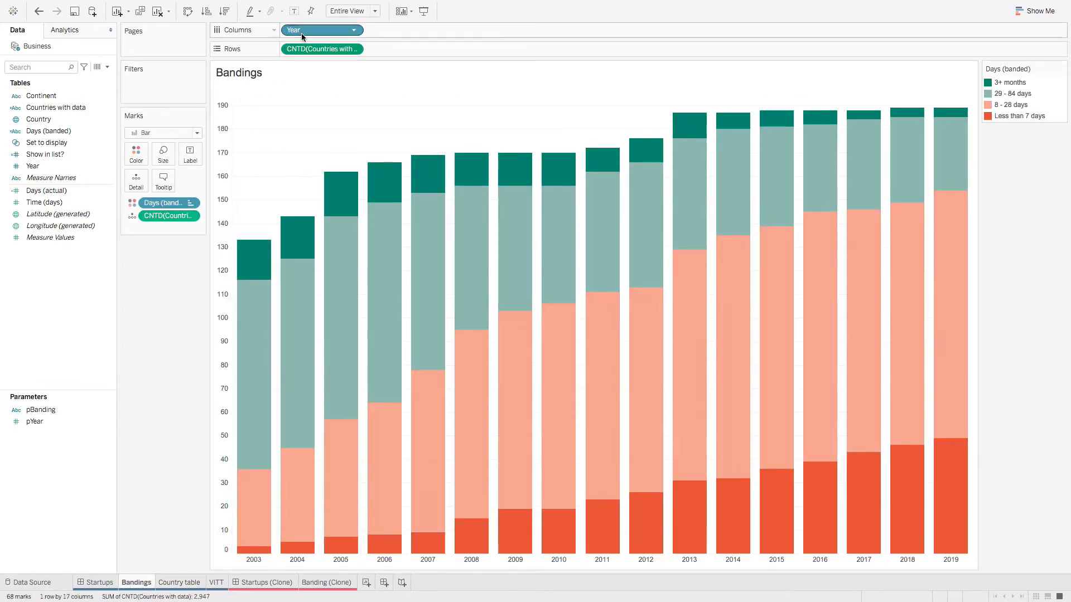
pyautogui.doubleClick(325, 49)
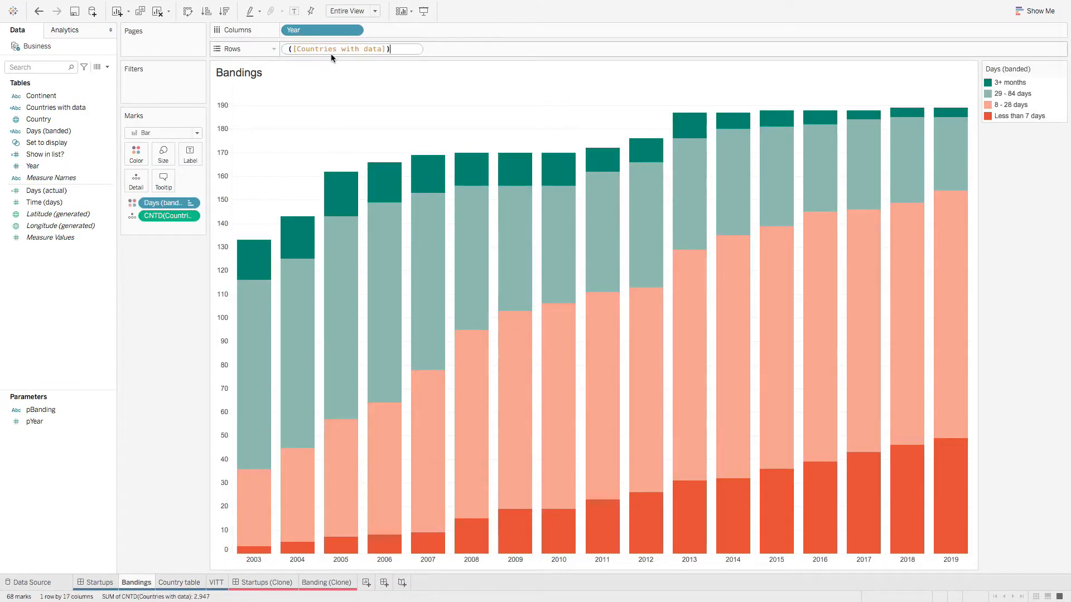
pyautogui.moveTo(396, 49); pyautogui.dragTo(310, 49)
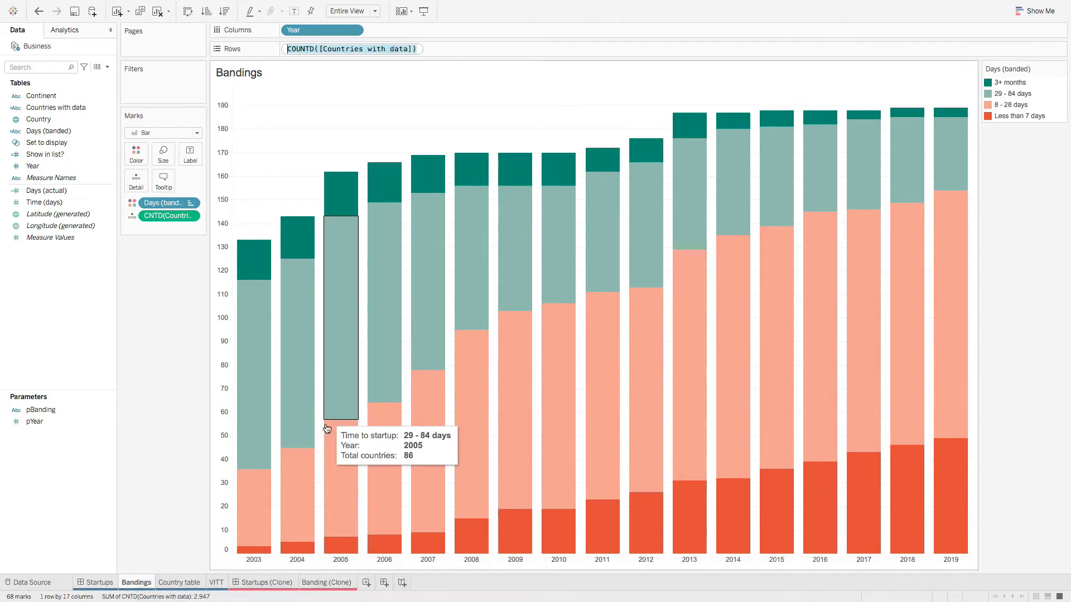
pyautogui.click(334, 582)
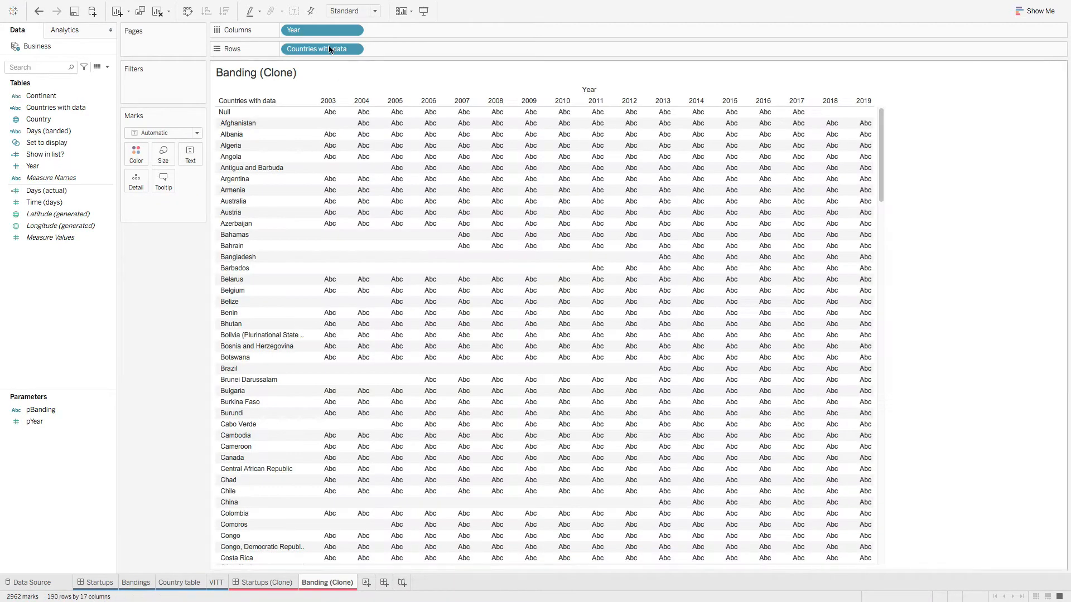
pyautogui.doubleClick(322, 50)
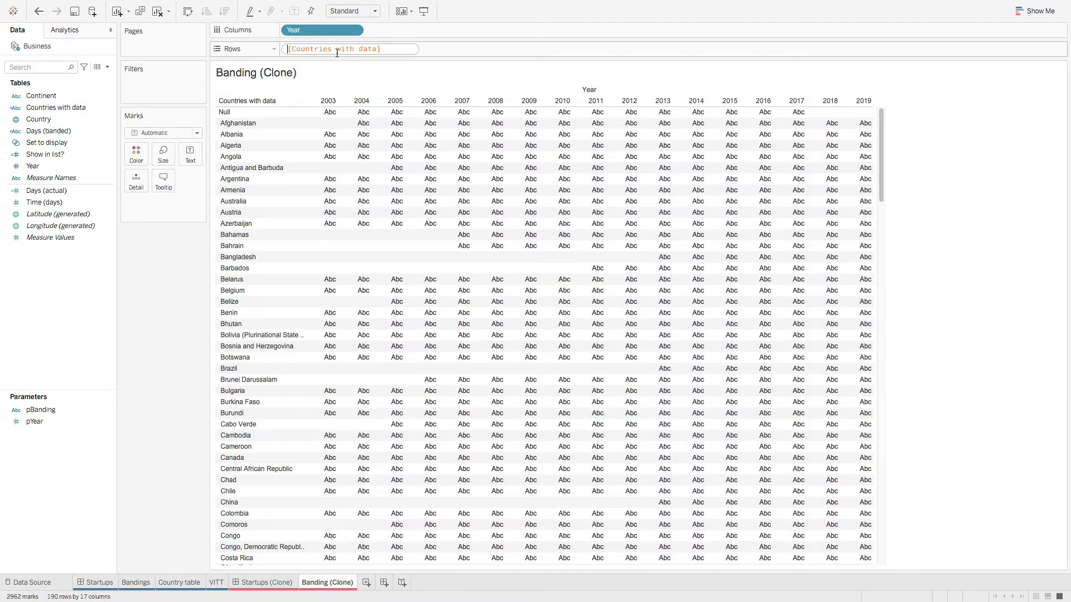
pyautogui.write('COUNTD')
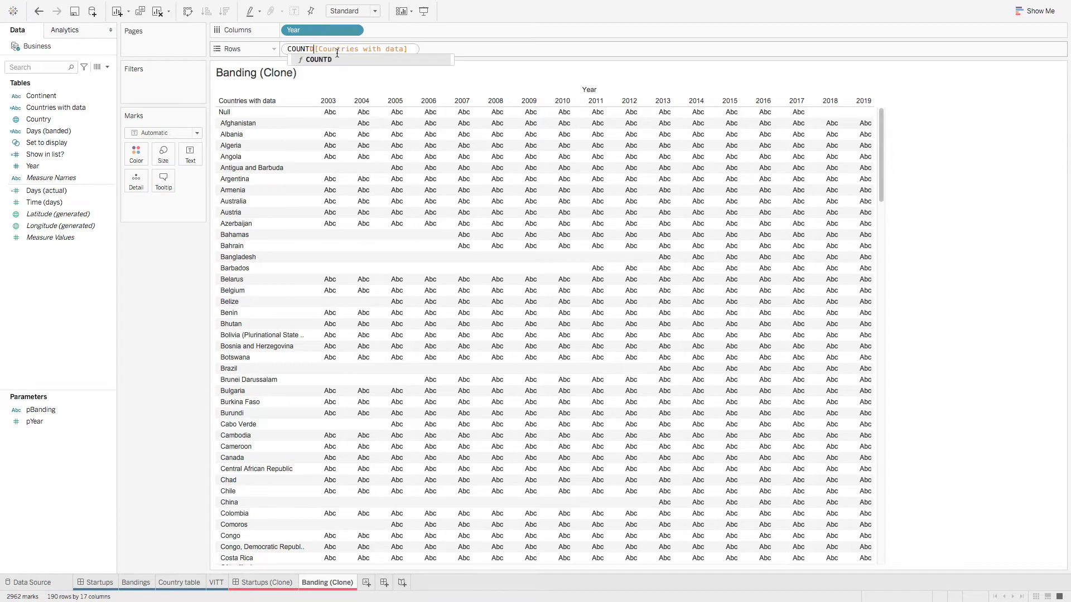
pyautogui.write('(')
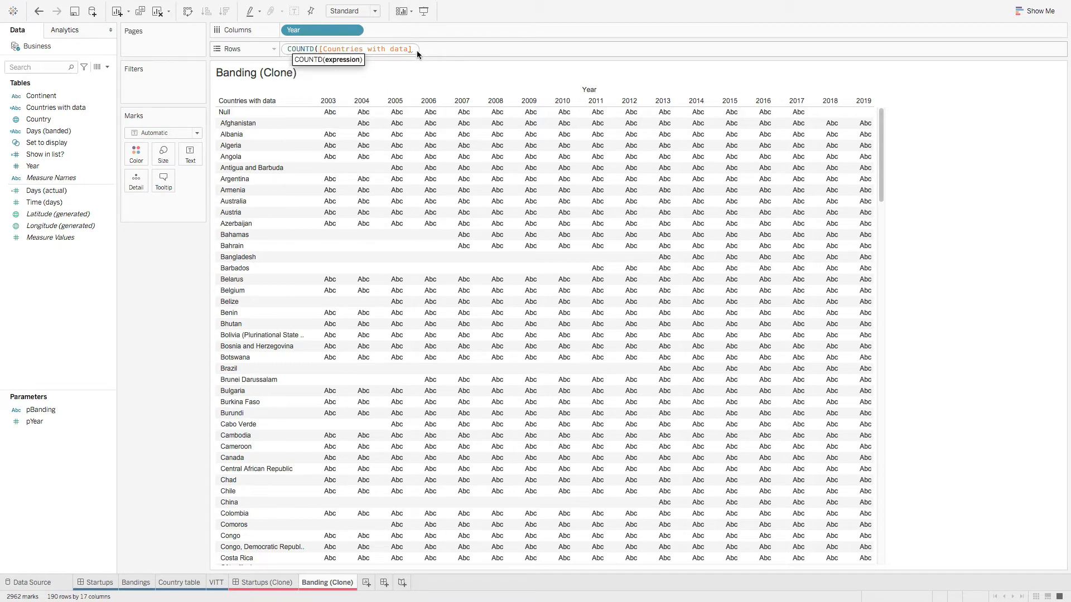
pyautogui.click(413, 49)
pyautogui.write(')')
pyautogui.press('Return')
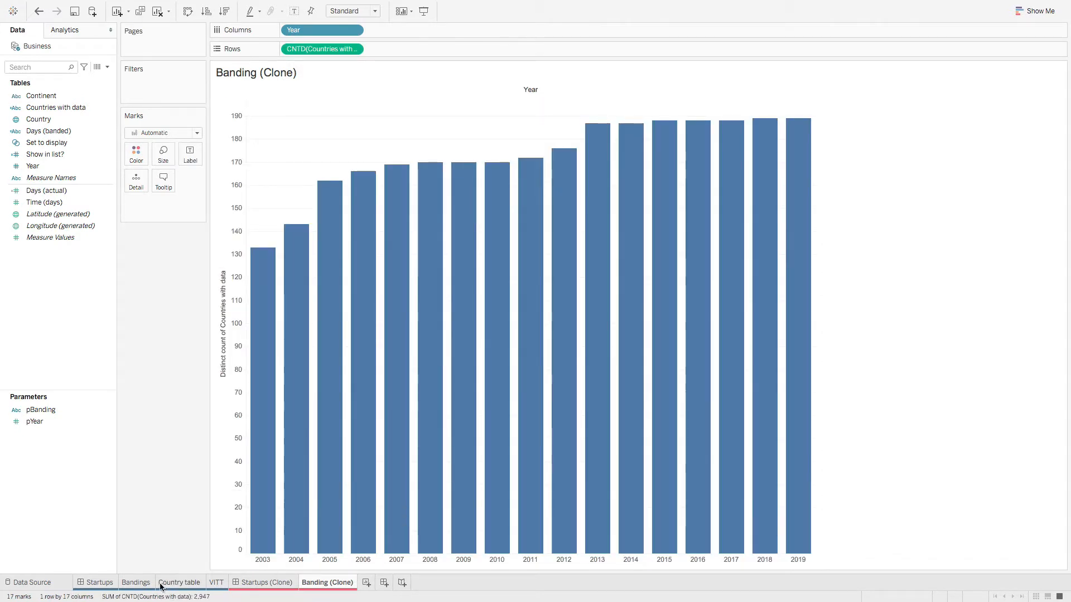
# Step: Widen the data pane and colour the Banding (Clone) bars by Days (banded)
pyautogui.click(136, 583)
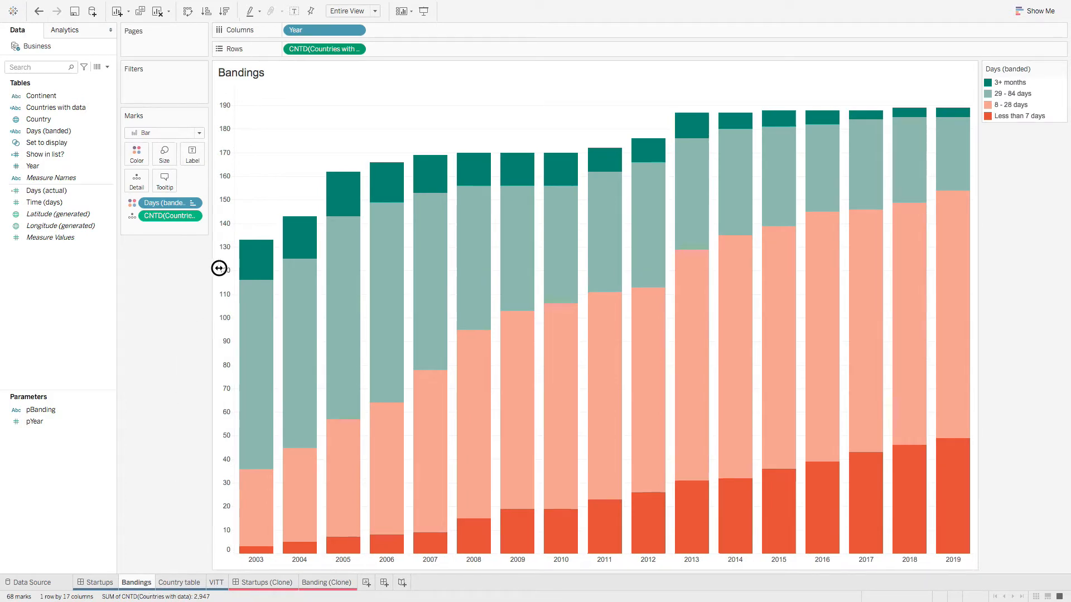
pyautogui.moveTo(211, 270); pyautogui.dragTo(260, 269)
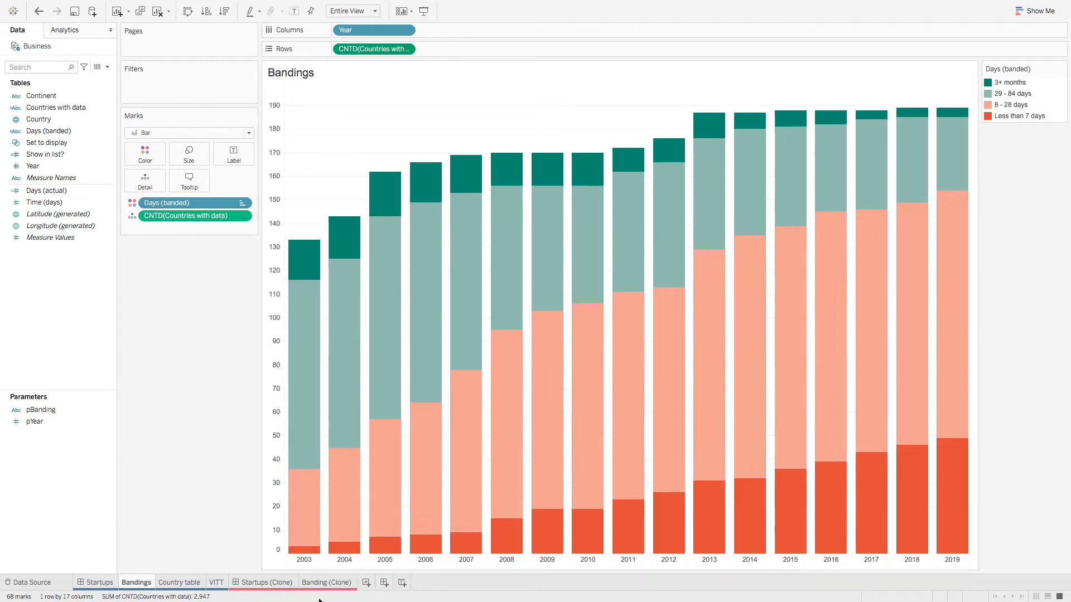
pyautogui.click(327, 583)
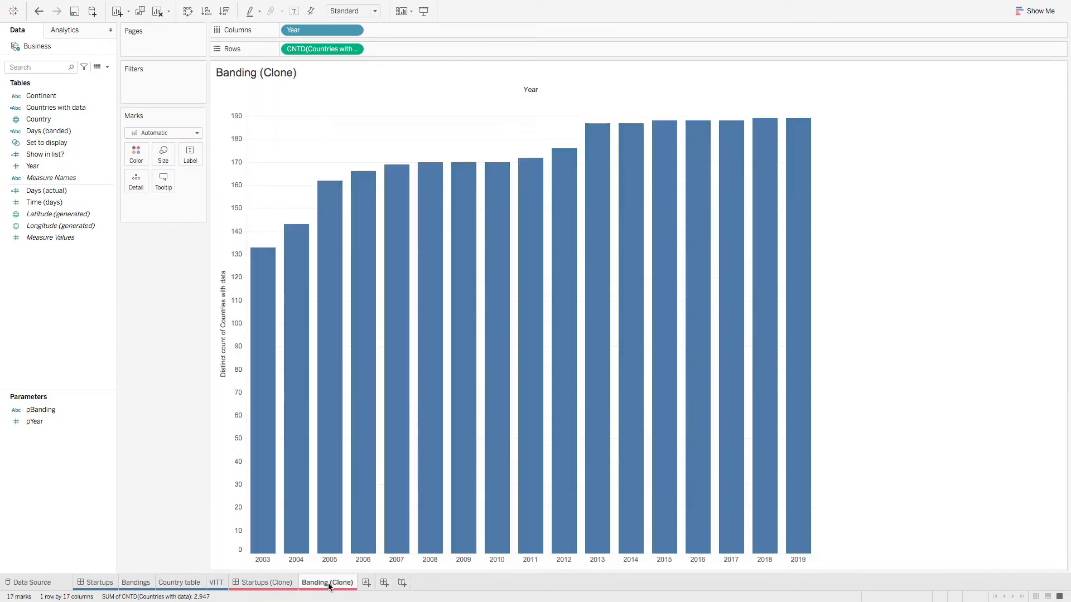
pyautogui.click(63, 191)
pyautogui.moveTo(63, 133); pyautogui.dragTo(138, 159)
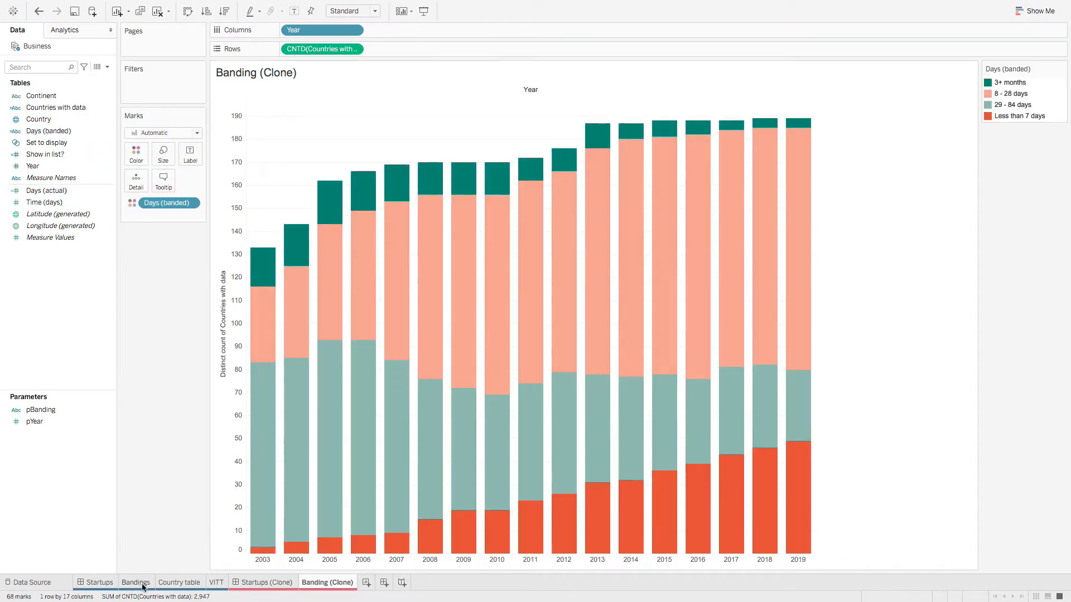
# Step: Add the distinct country count to the Banding (Clone) Marks card
pyautogui.click(137, 583)
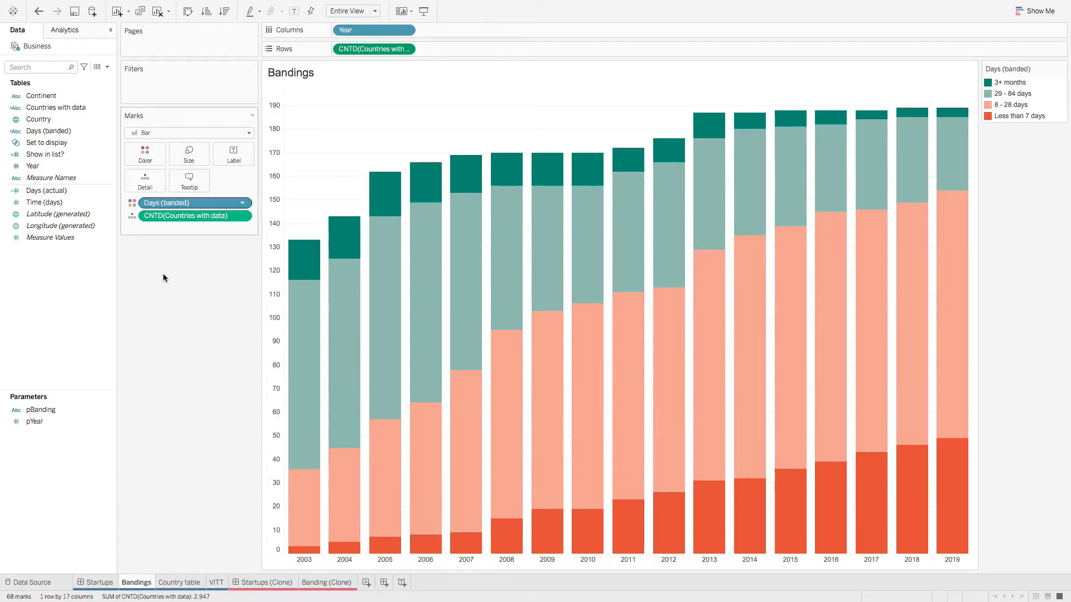
pyautogui.click(326, 582)
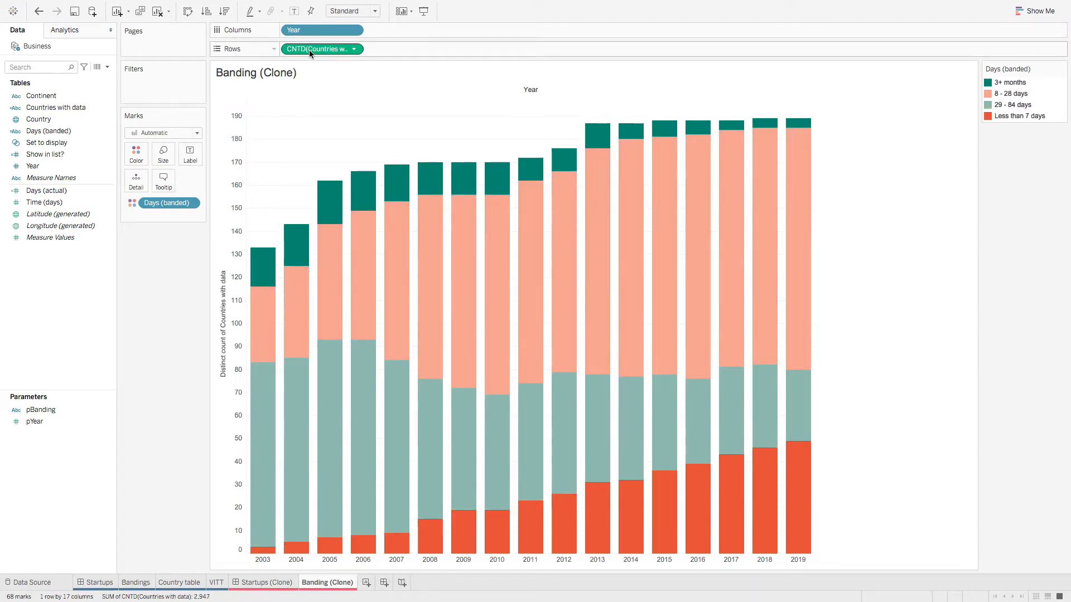
pyautogui.moveTo(309, 49); pyautogui.dragTo(137, 186)
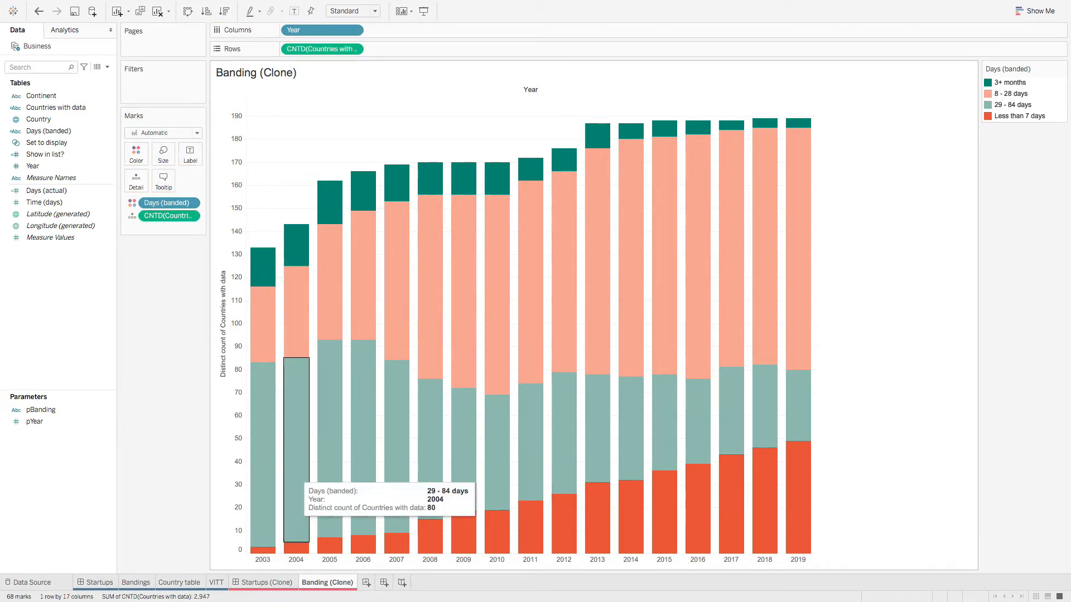
pyautogui.moveTo(196, 585)
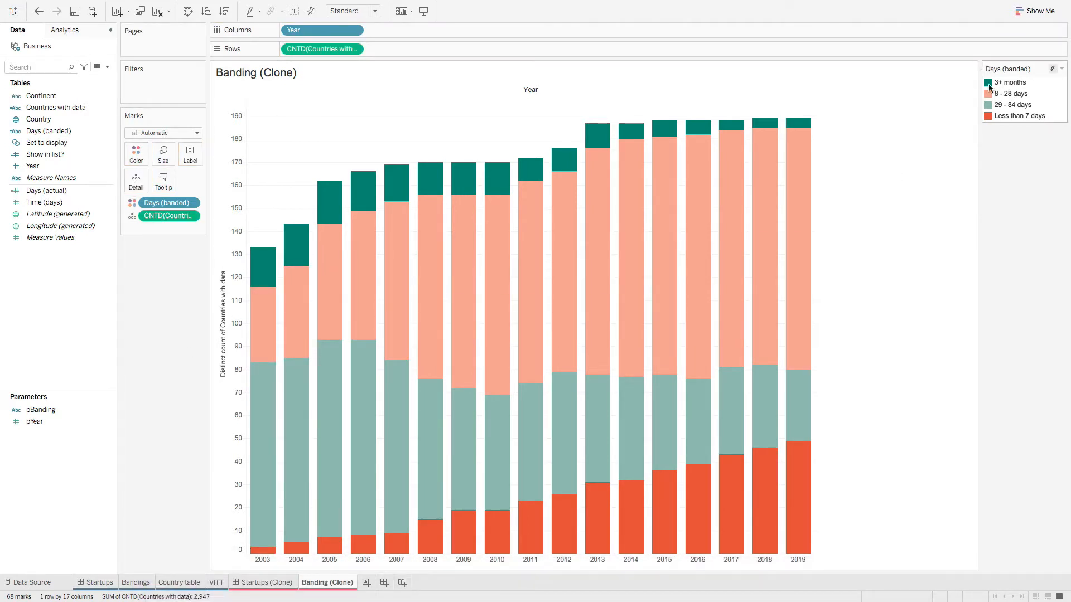
pyautogui.click(142, 582)
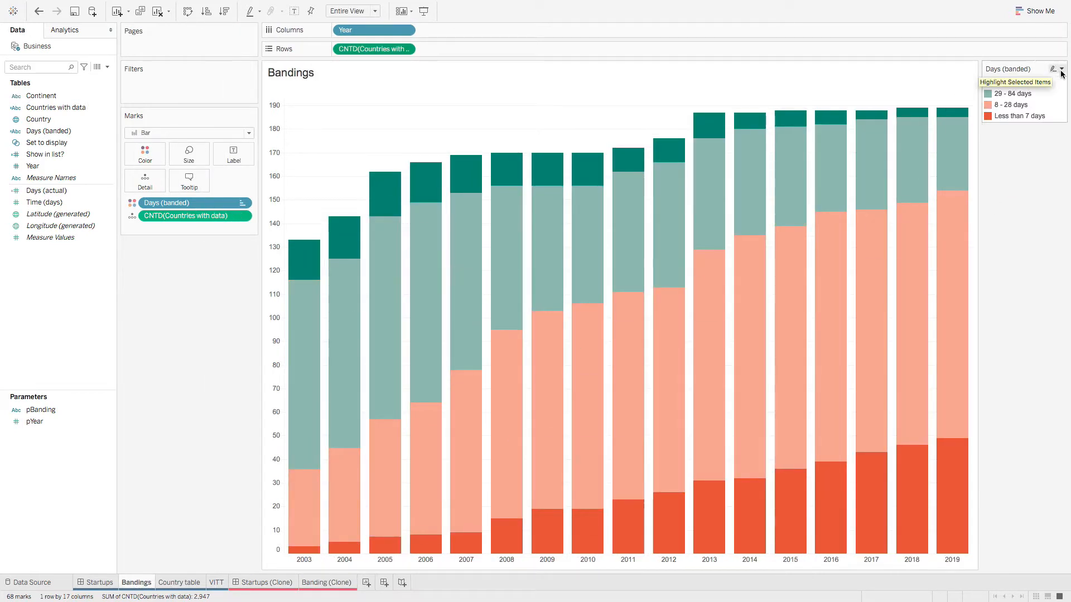
# Step: Check how the Bandings legend sorts the Days (banded) bands
pyautogui.click(1062, 70)
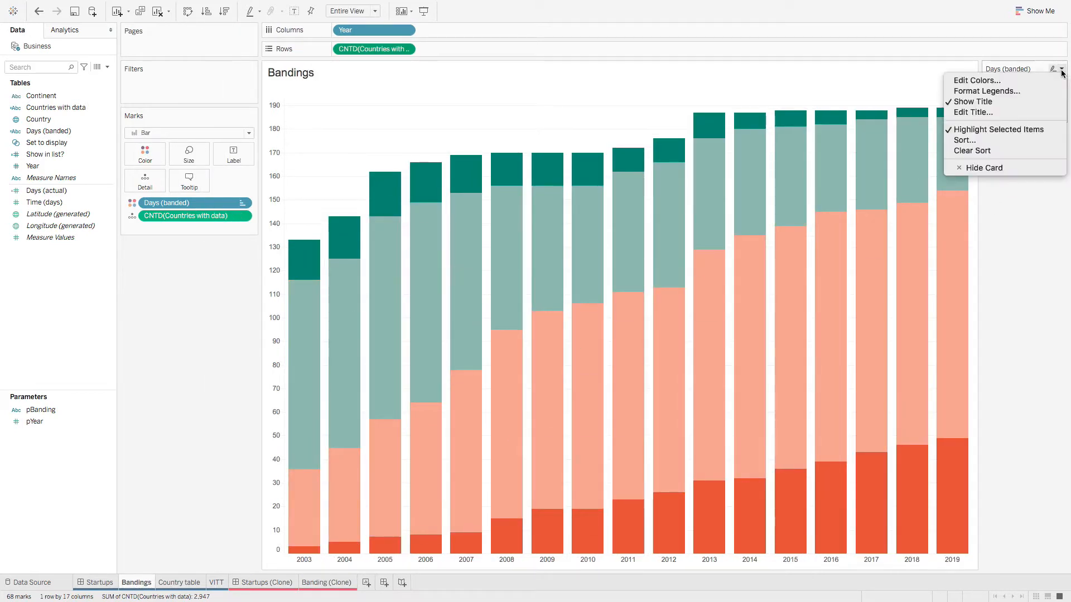
pyautogui.click(988, 137)
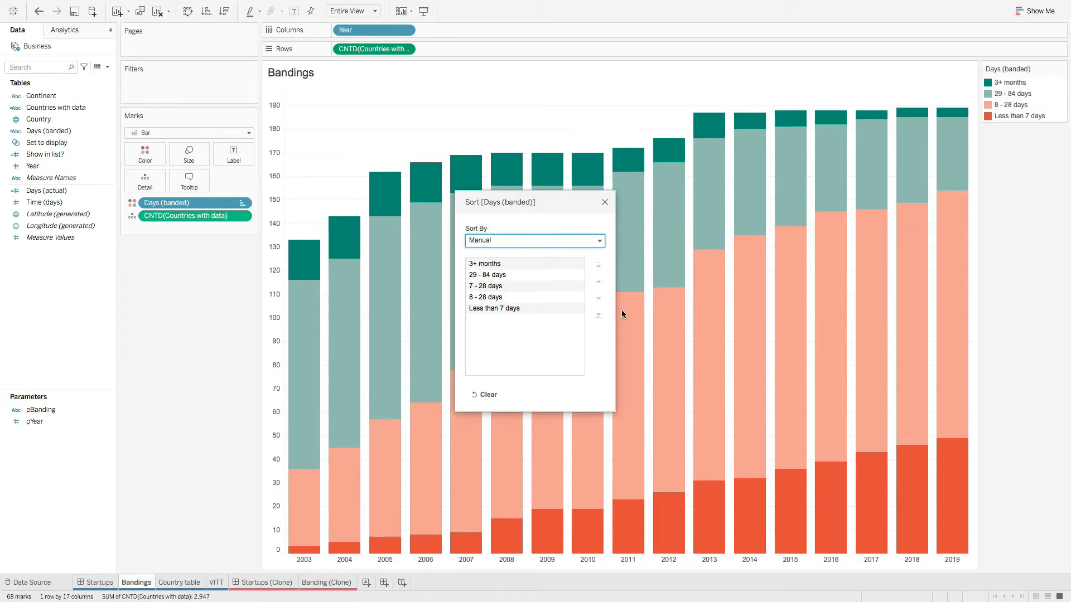
pyautogui.click(605, 202)
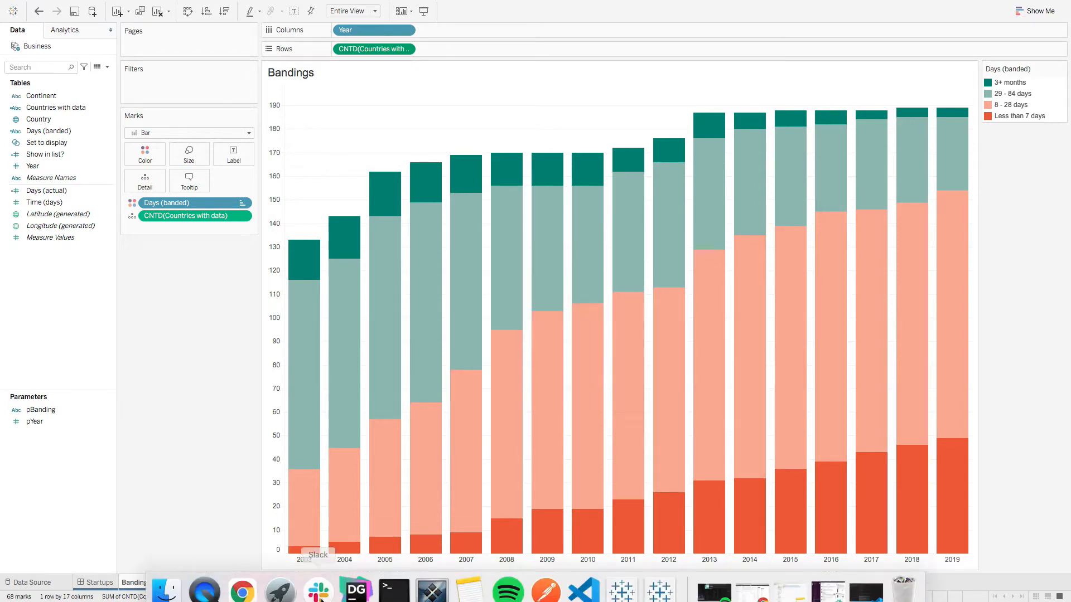
pyautogui.moveTo(347, 490)
pyautogui.click(313, 585)
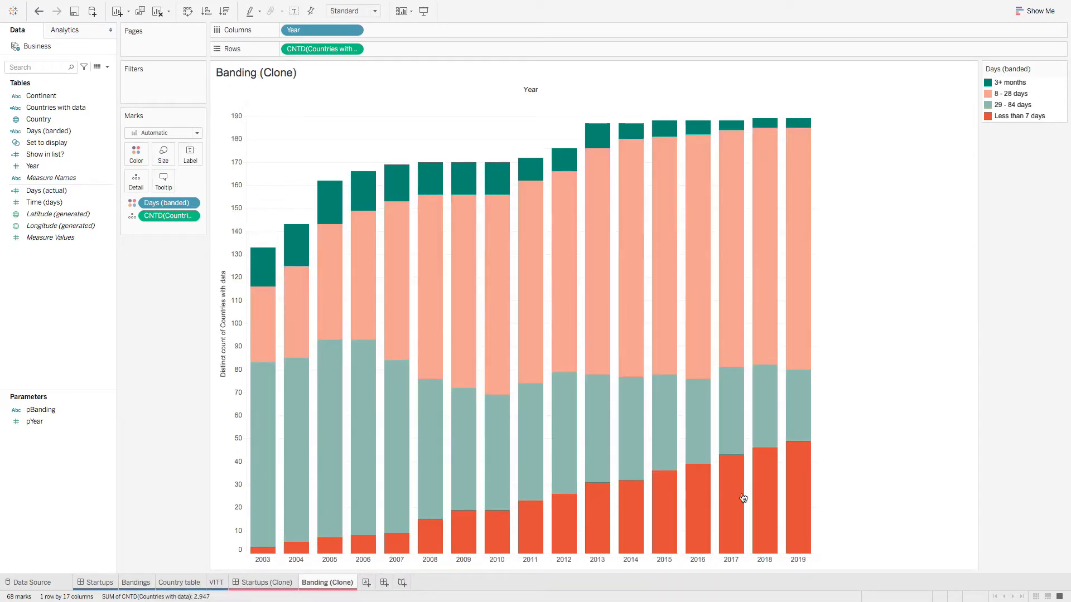
# Step: Sort Days (banded) manually, moving 8 - 28 days below 29 - 84 days
pyautogui.click(1061, 69)
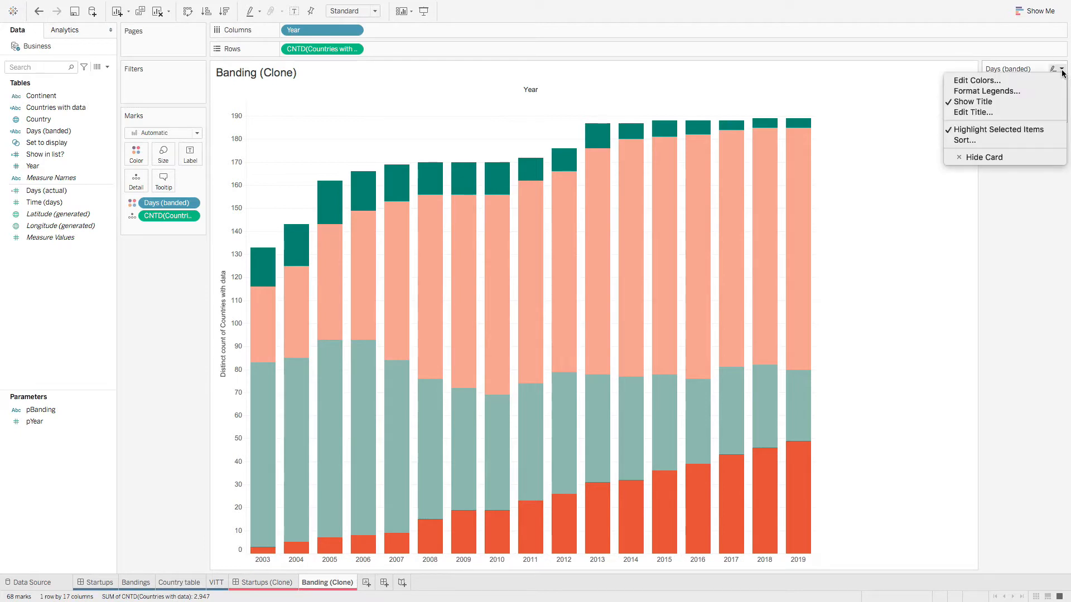
pyautogui.click(987, 141)
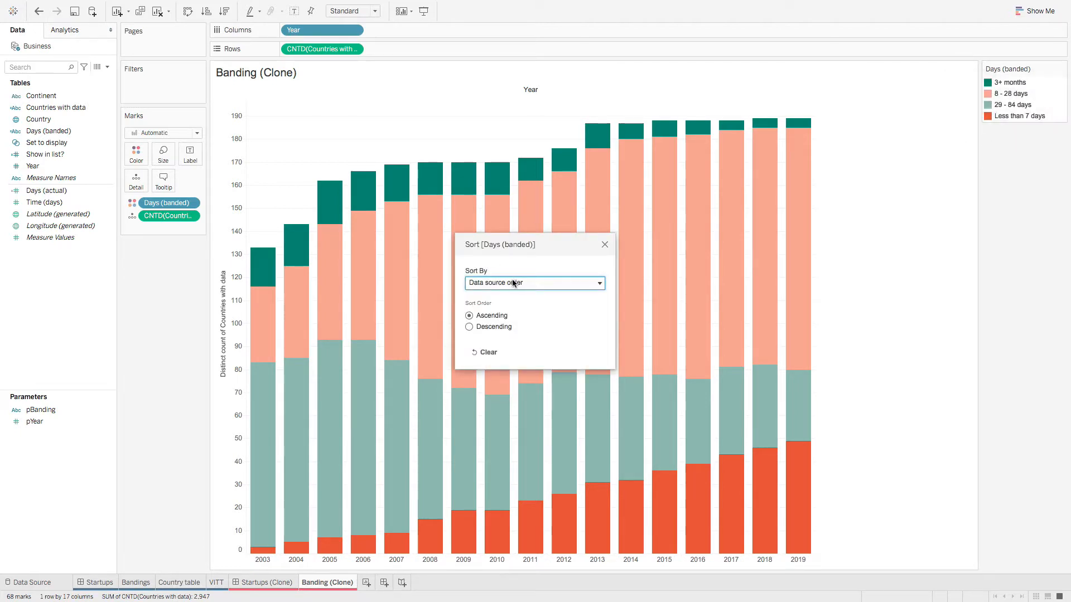
pyautogui.click(514, 283)
pyautogui.click(486, 322)
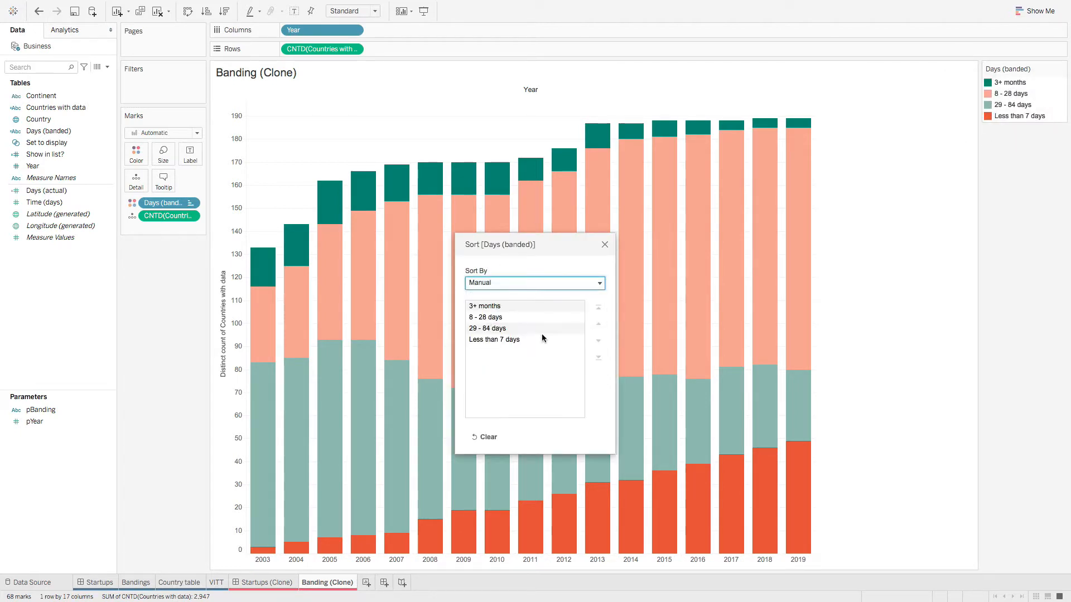
pyautogui.click(505, 318)
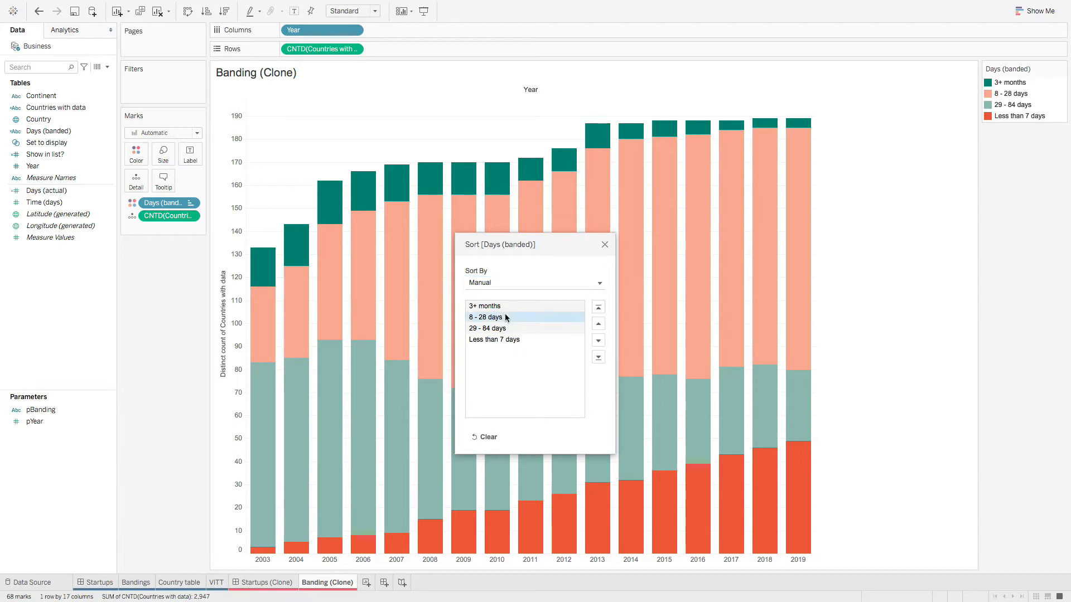
pyautogui.click(599, 341)
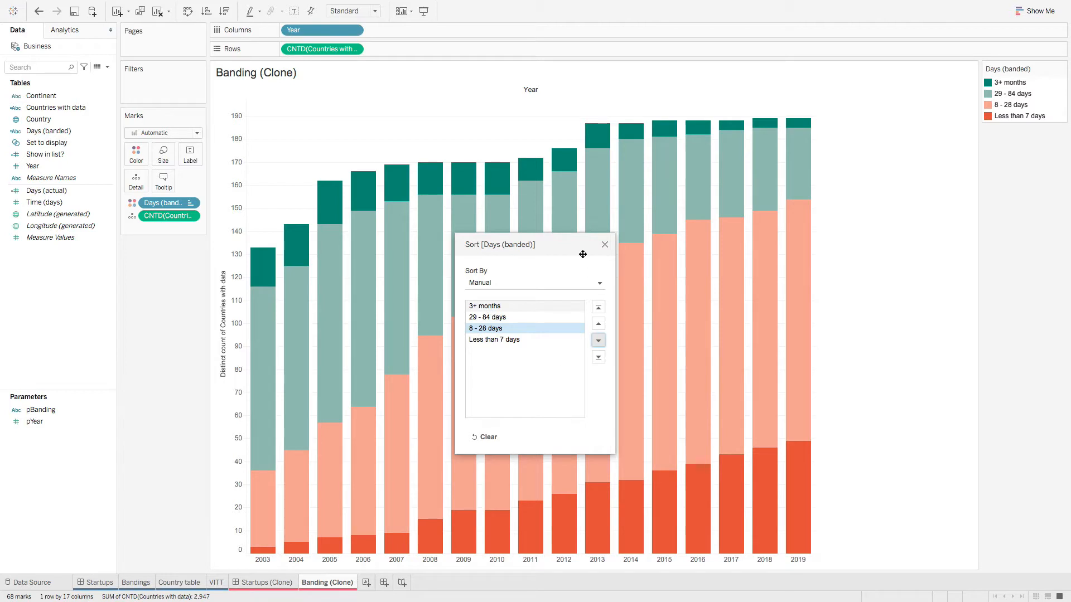
pyautogui.click(605, 246)
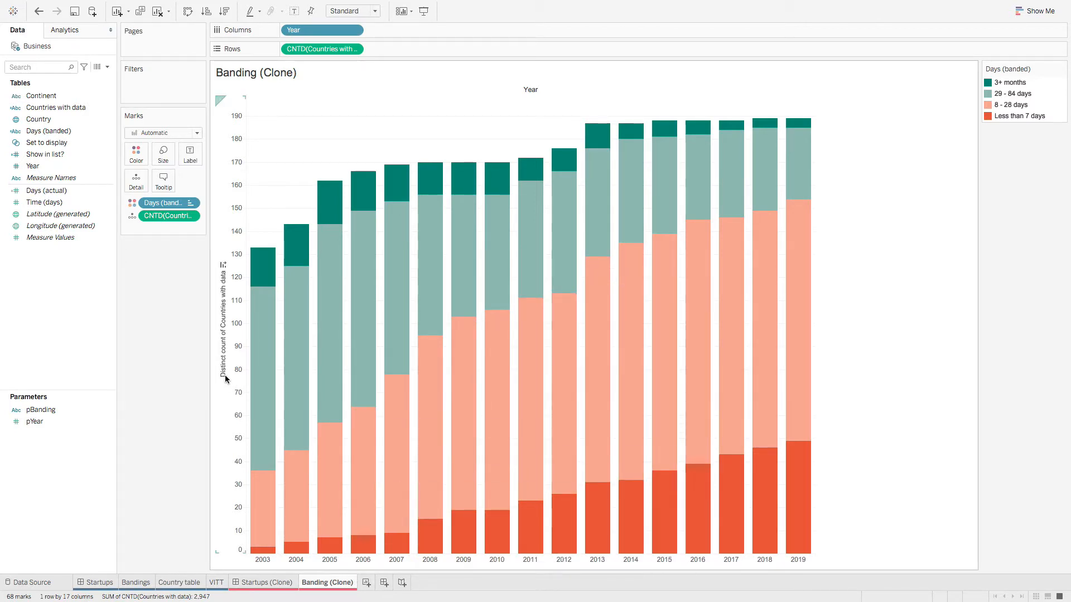
# Step: Try clearing the count axis title on Banding (Clone), then close the axis settings
pyautogui.click(139, 586)
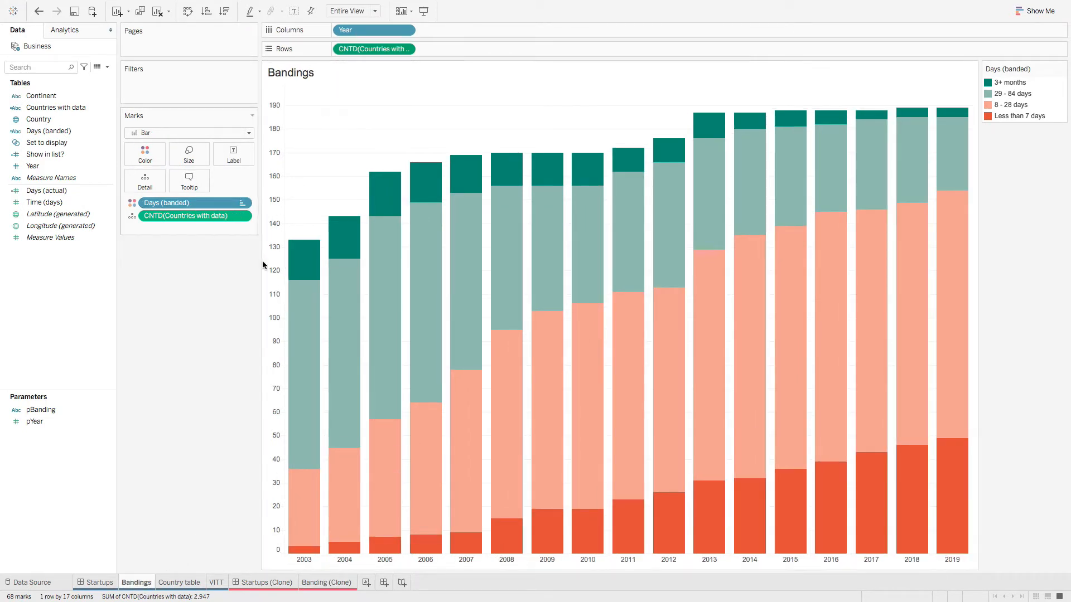
pyautogui.click(332, 583)
pyautogui.rightClick(224, 325)
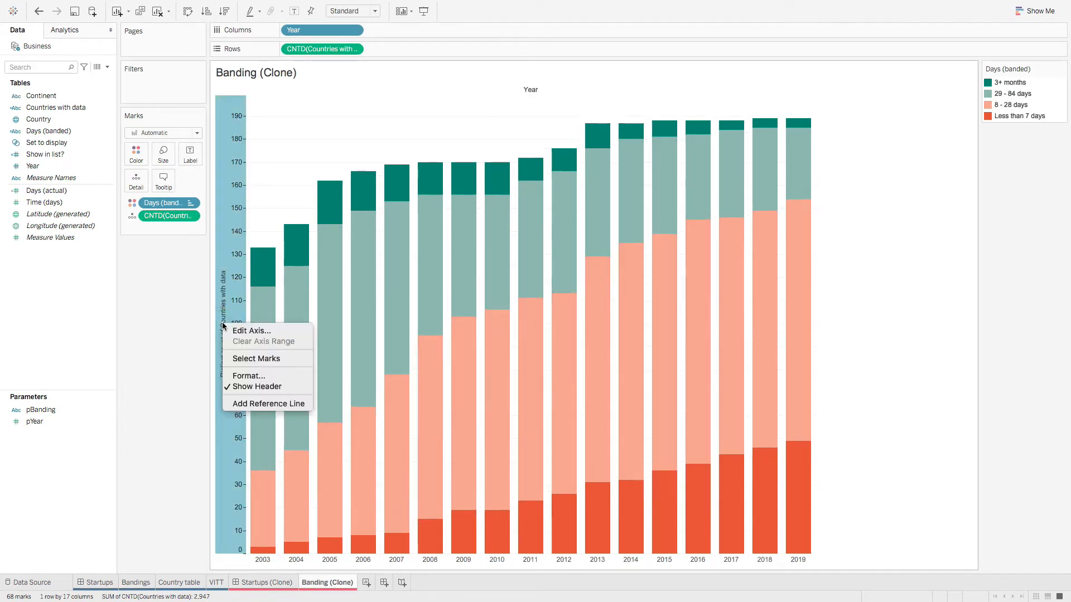
pyautogui.click(235, 331)
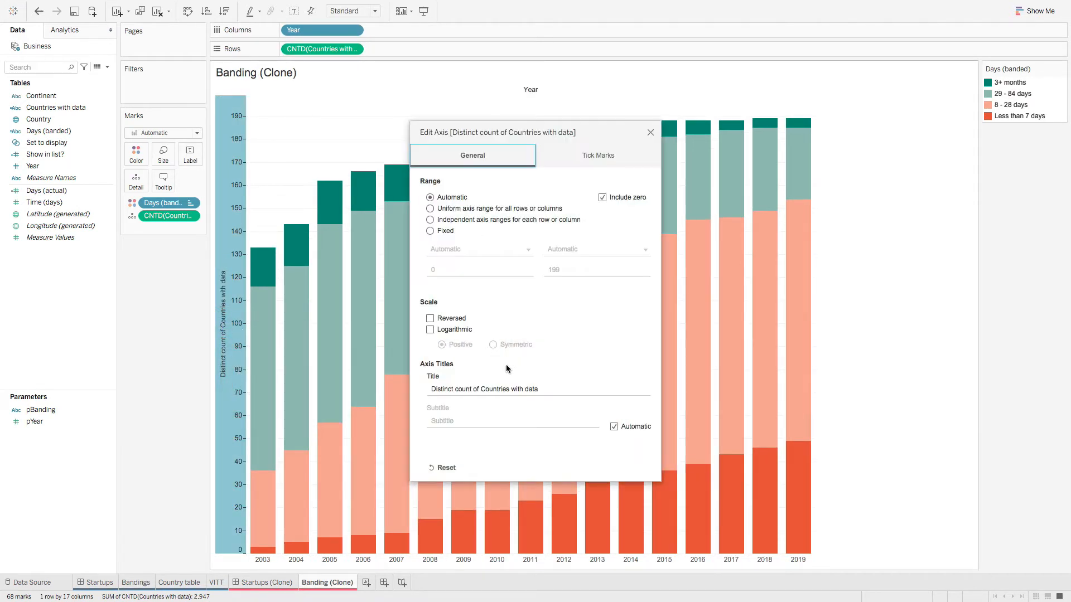
pyautogui.click(432, 388)
pyautogui.press('BackSpace')
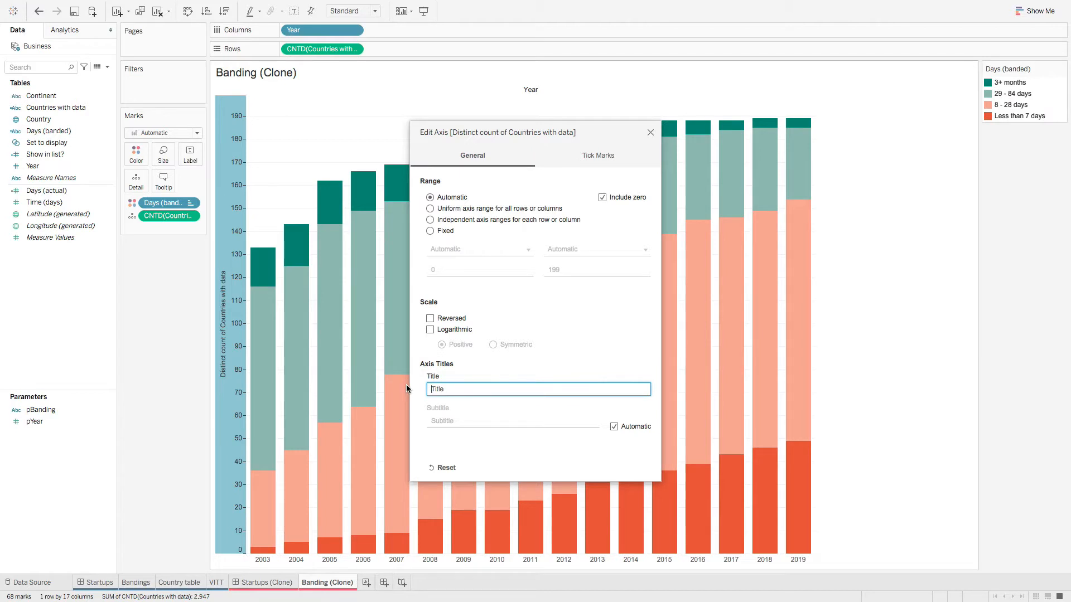
pyautogui.click(583, 355)
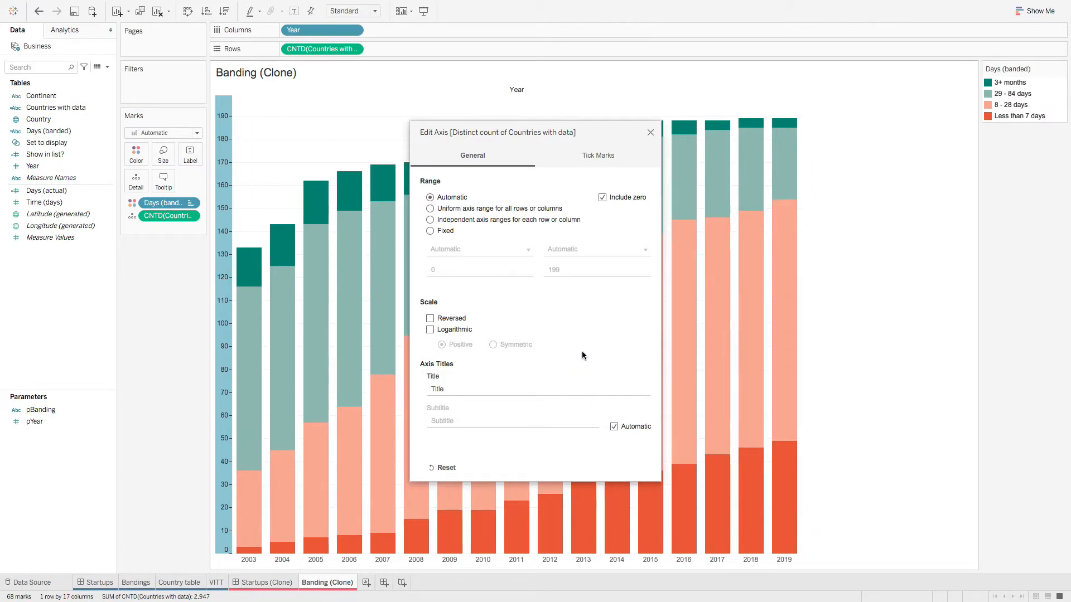
pyautogui.click(651, 132)
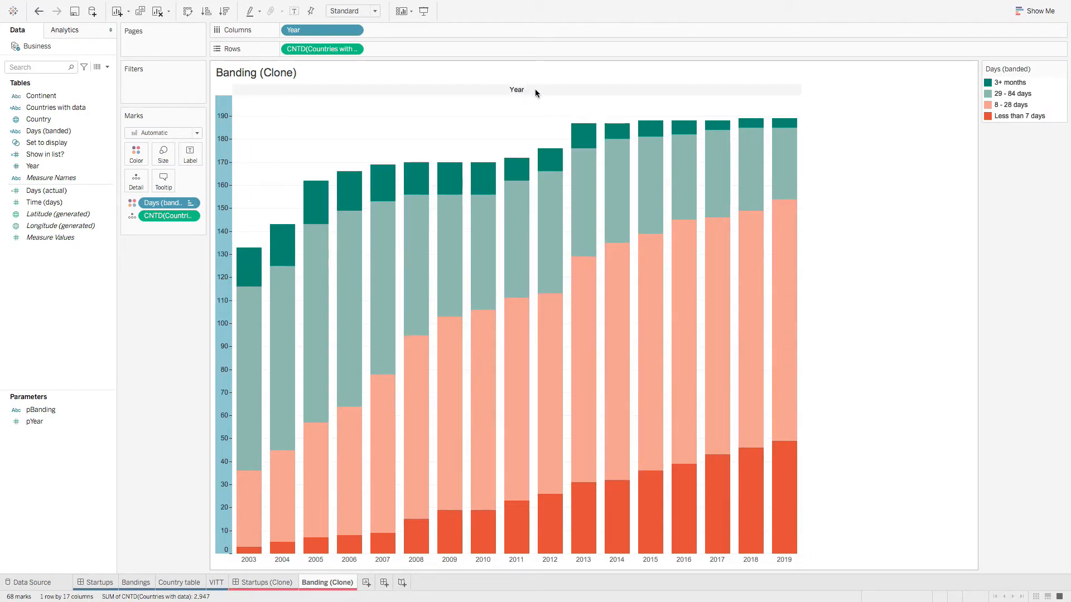
# Step: Hide the Year field label for columns on Banding (Clone)
pyautogui.click(137, 582)
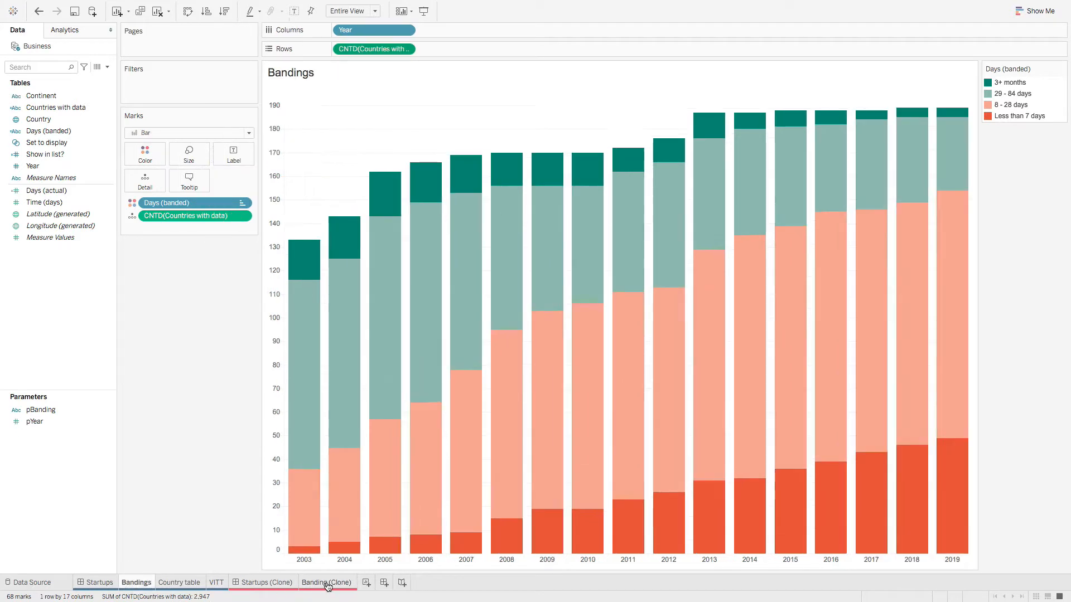
pyautogui.click(336, 586)
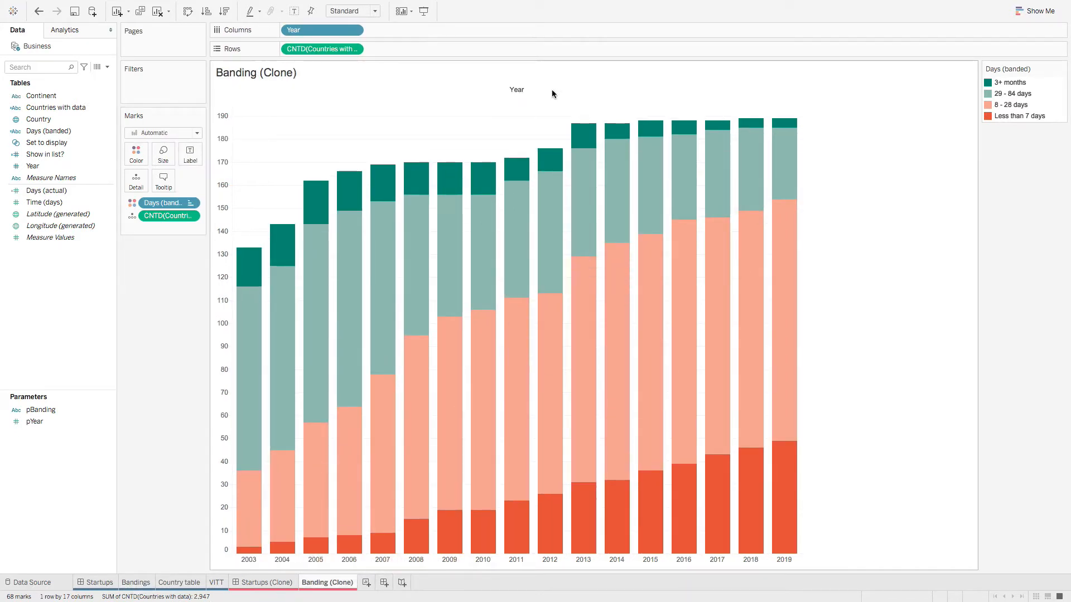
pyautogui.rightClick(528, 92)
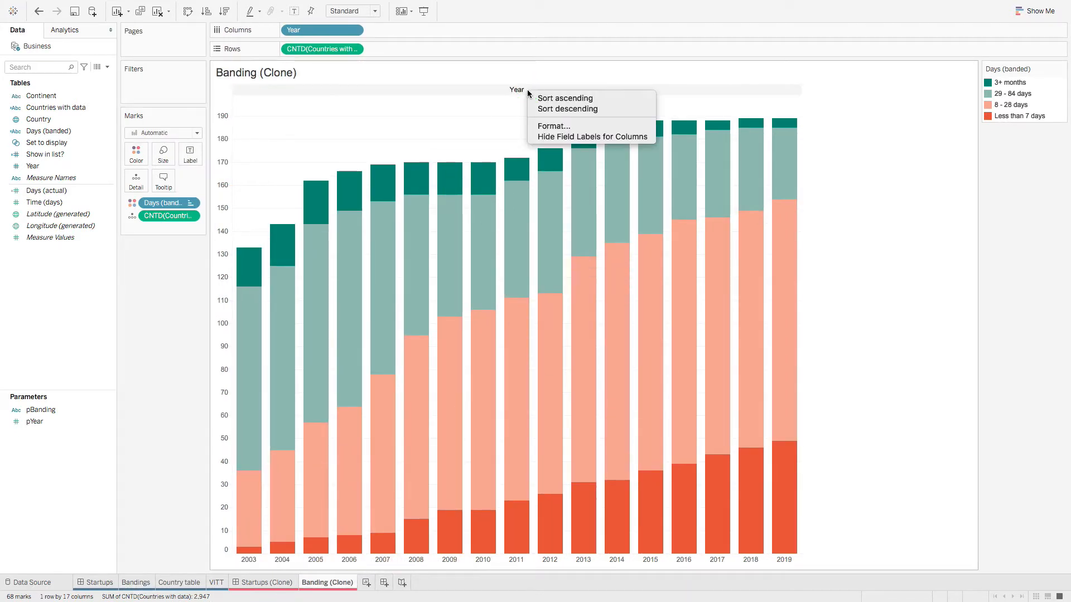
pyautogui.click(545, 136)
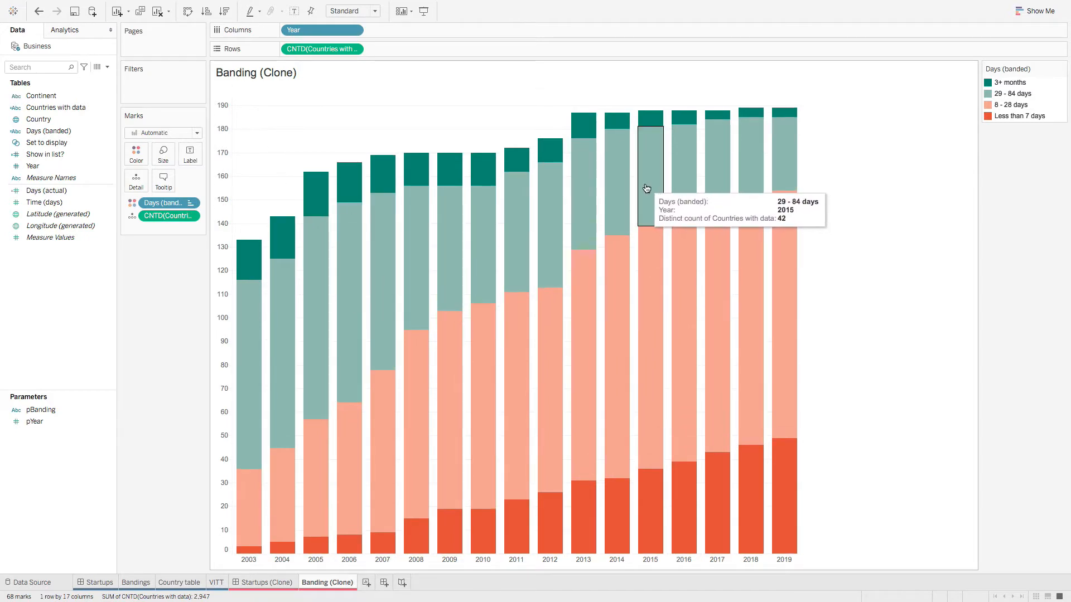
pyautogui.click(135, 582)
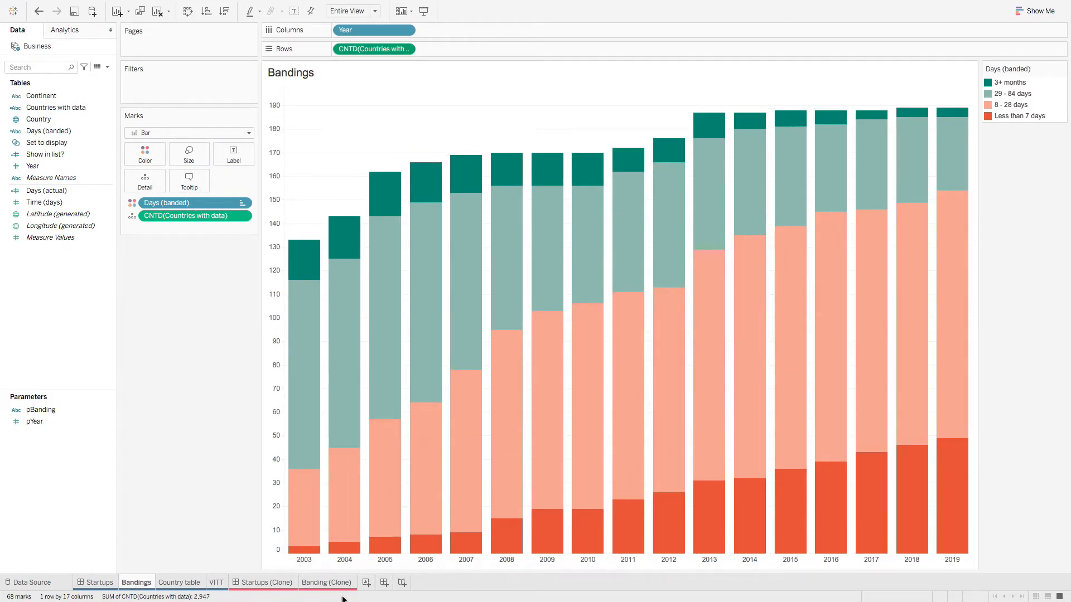
# Step: Copy the three-line tooltip text from the Bandings sheet
pyautogui.click(326, 583)
pyautogui.click(136, 583)
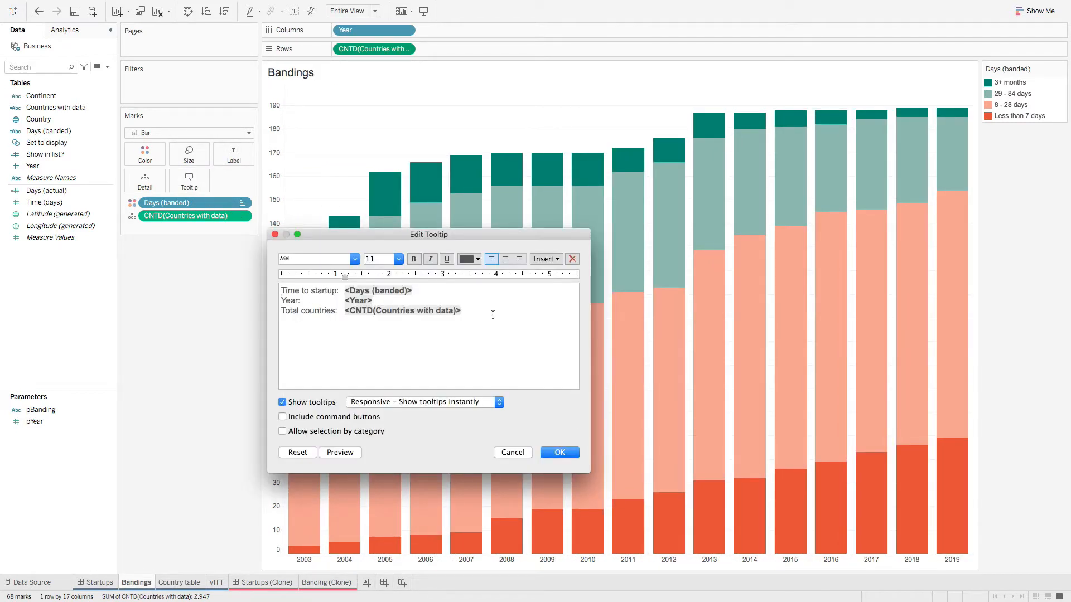
pyautogui.moveTo(490, 313); pyautogui.dragTo(267, 288)
pyautogui.rightClick(320, 300)
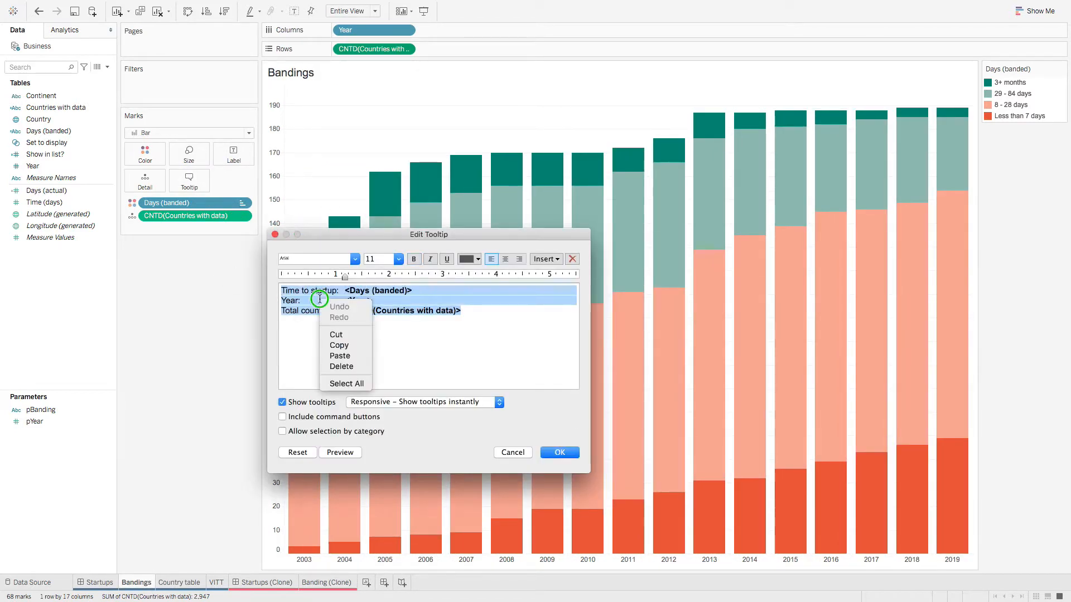
pyautogui.click(339, 346)
pyautogui.click(512, 452)
# Step: Replace the Banding (Clone) tooltip with the copied Bandings text
pyautogui.click(325, 582)
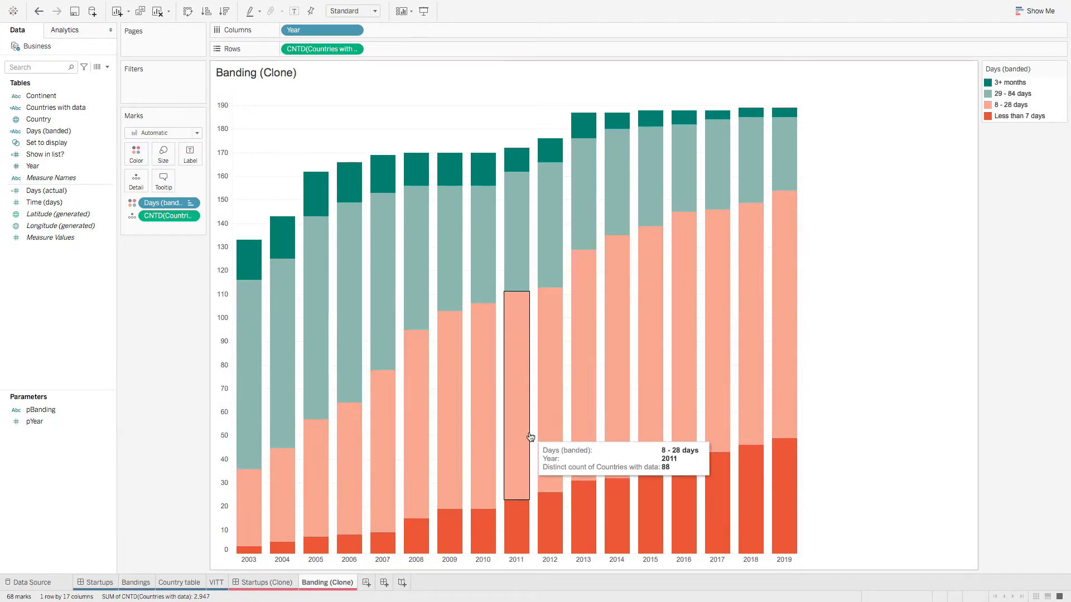
pyautogui.click(166, 189)
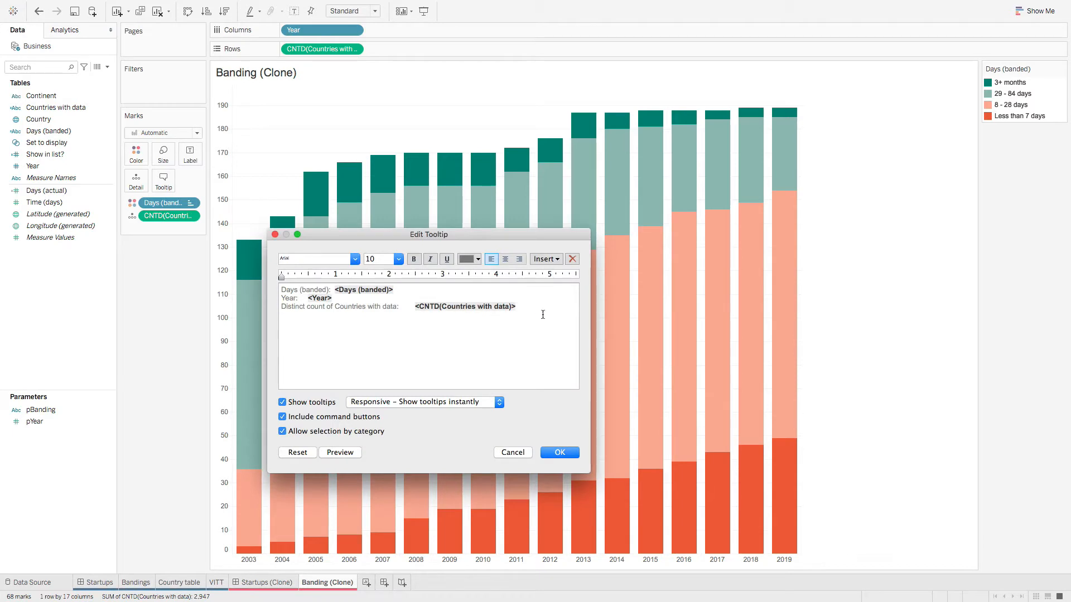
pyautogui.moveTo(543, 314); pyautogui.dragTo(91, 255)
pyautogui.press('BackSpace')
pyautogui.rightClick(325, 303)
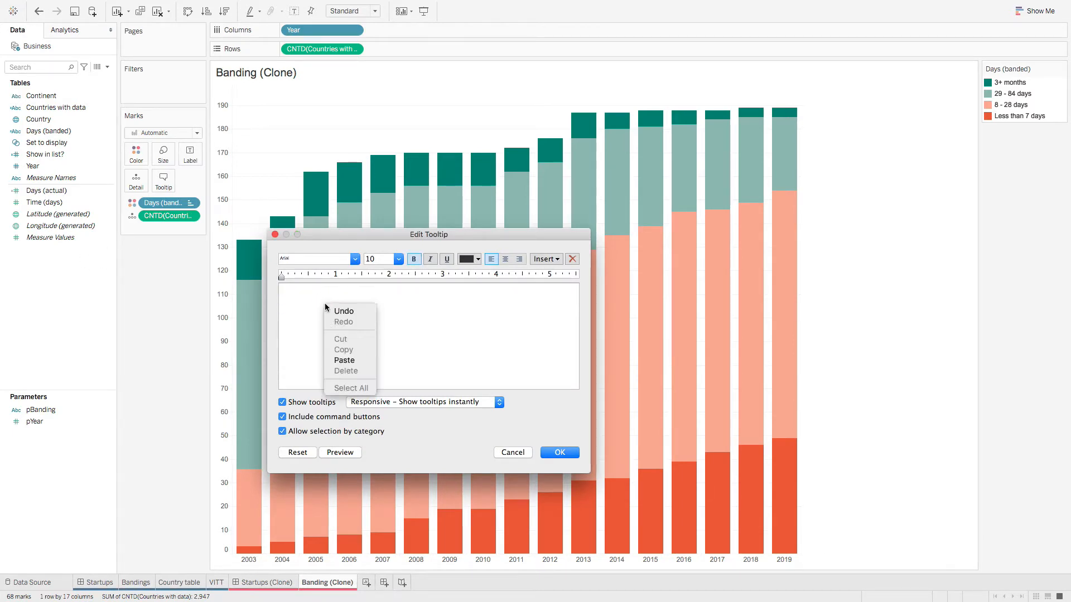
pyautogui.click(347, 360)
pyautogui.click(560, 453)
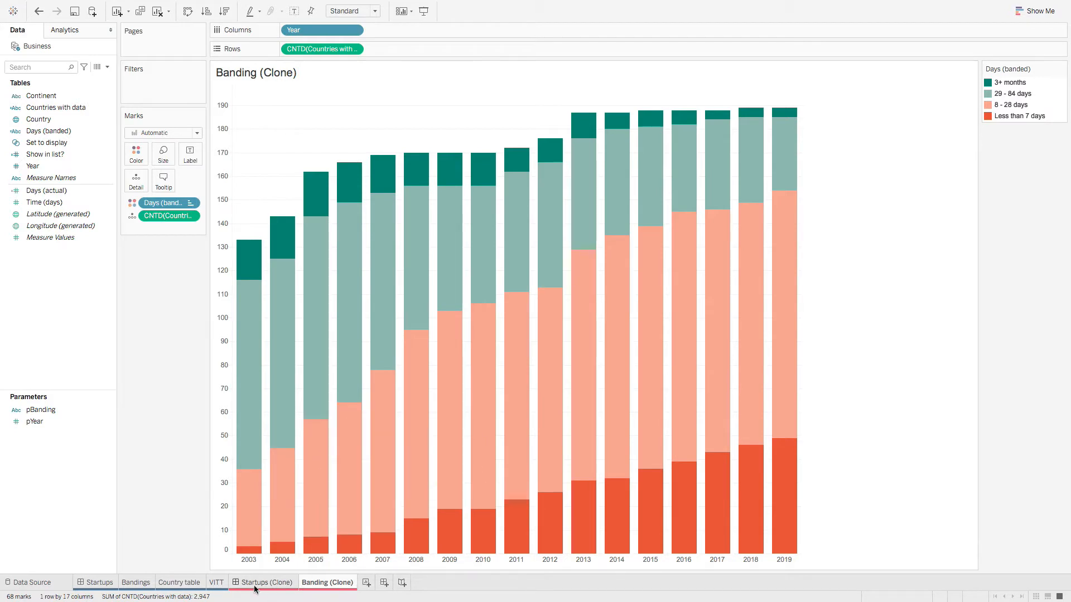
pyautogui.click(273, 582)
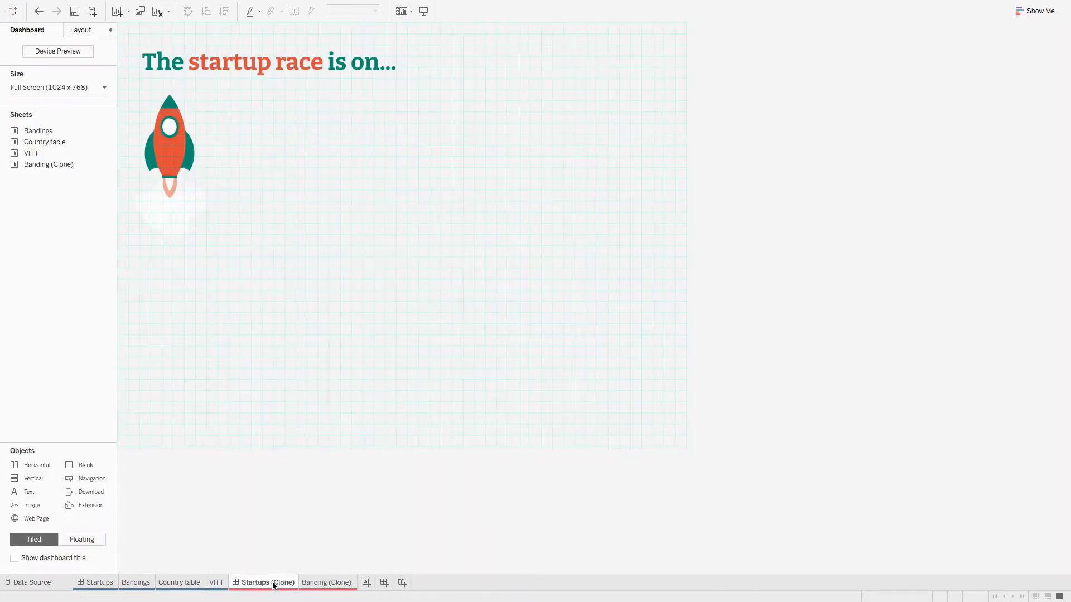
# Step: Check the original Startups intro text box's position and size (x 207, y 125, 467×283)
pyautogui.click(93, 584)
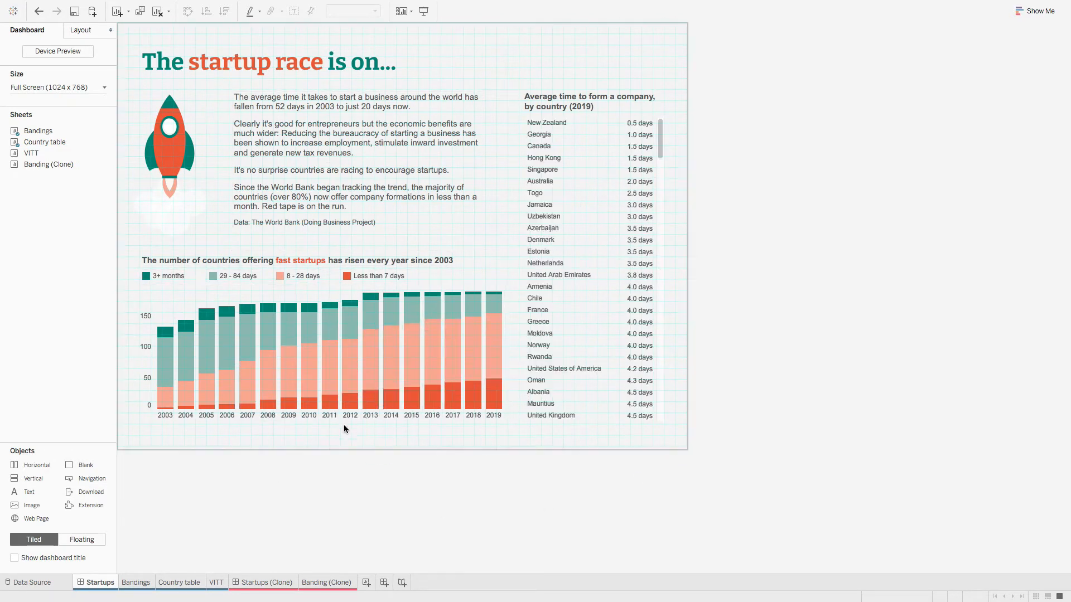
pyautogui.click(328, 158)
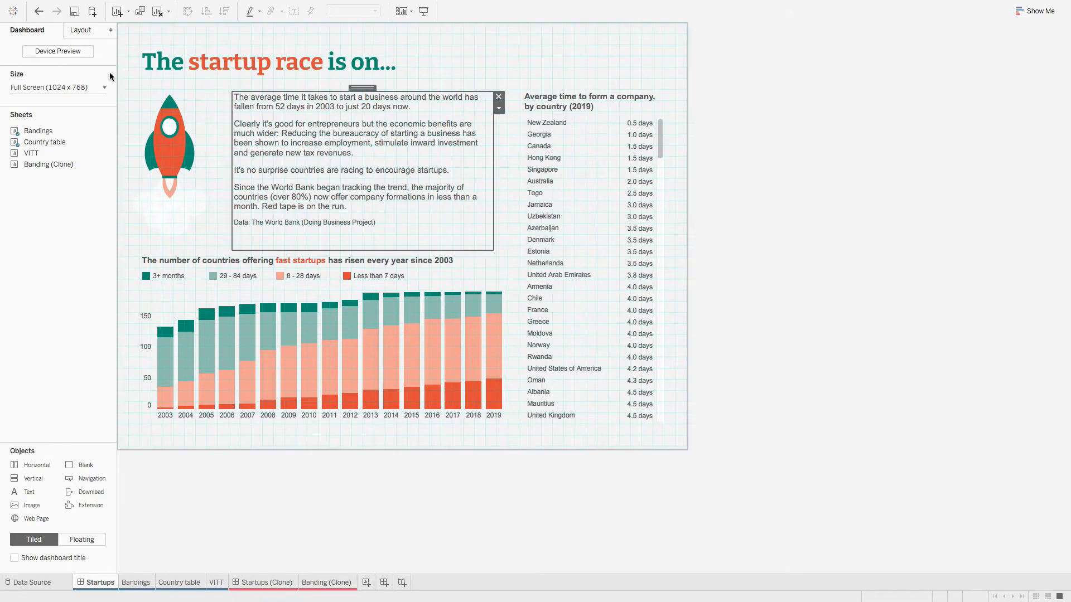
pyautogui.click(80, 30)
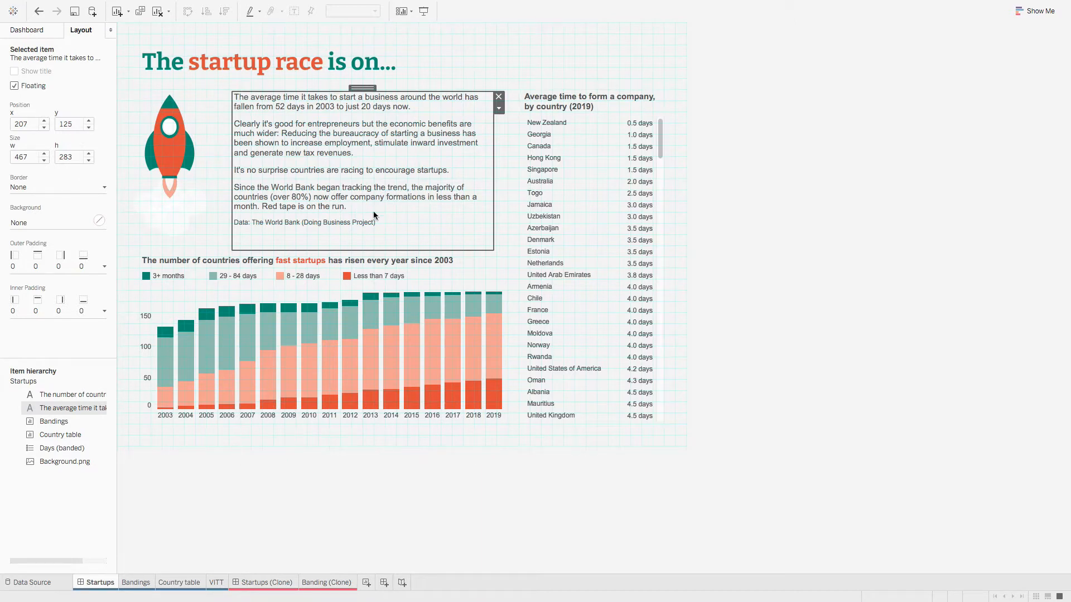
pyautogui.click(70, 124)
# Step: Copy all of the introductory text from the Startups text box
pyautogui.doubleClick(400, 200)
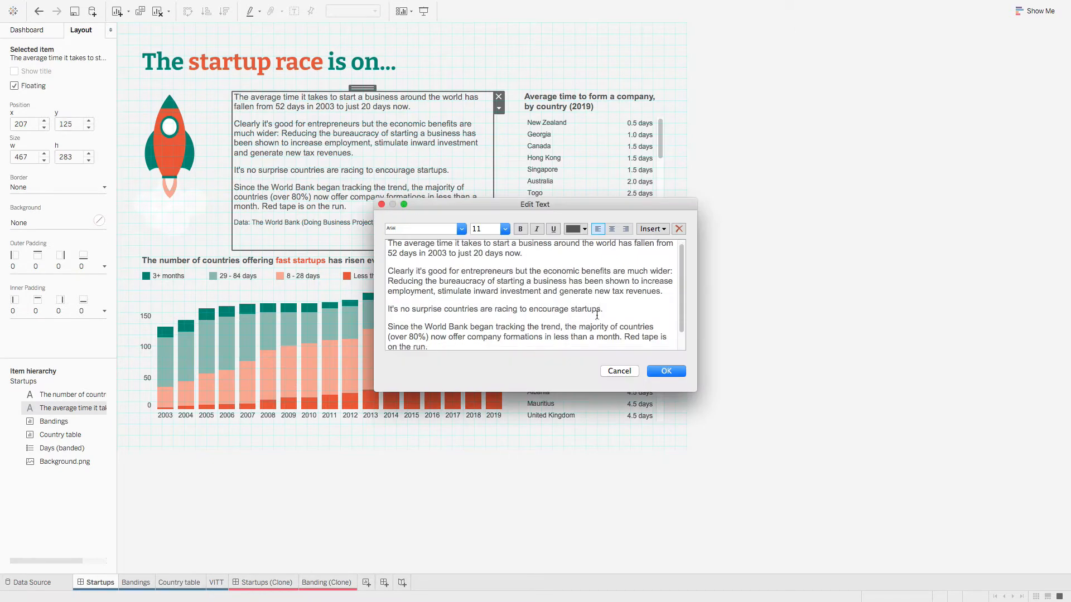
pyautogui.scroll(-2, 523, 335)
pyautogui.click(418, 319)
pyautogui.press('super+a')
pyautogui.rightClick(466, 302)
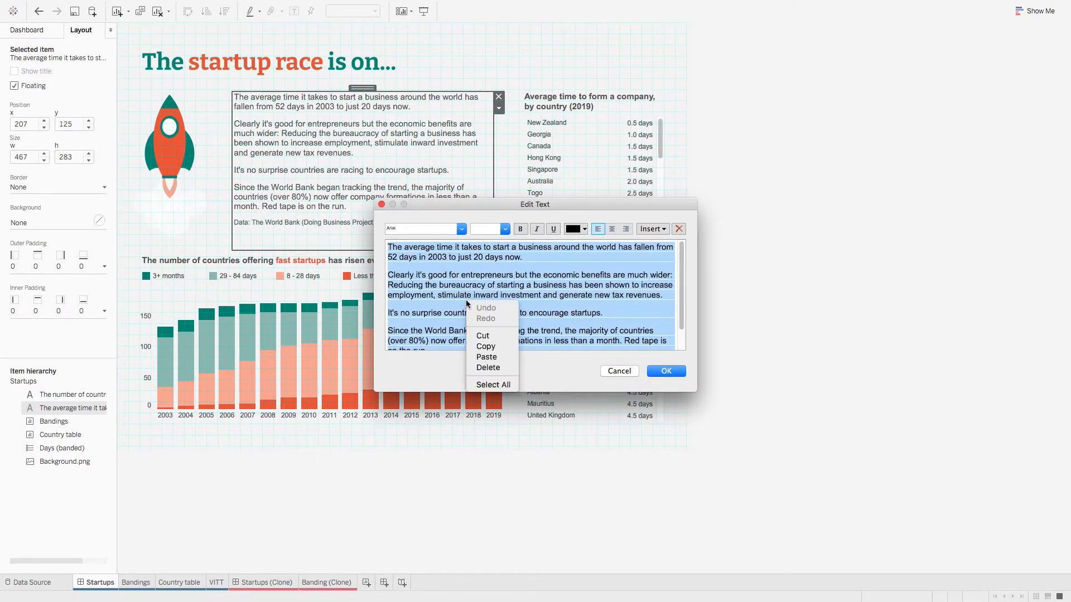
pyautogui.click(492, 348)
pyautogui.click(618, 371)
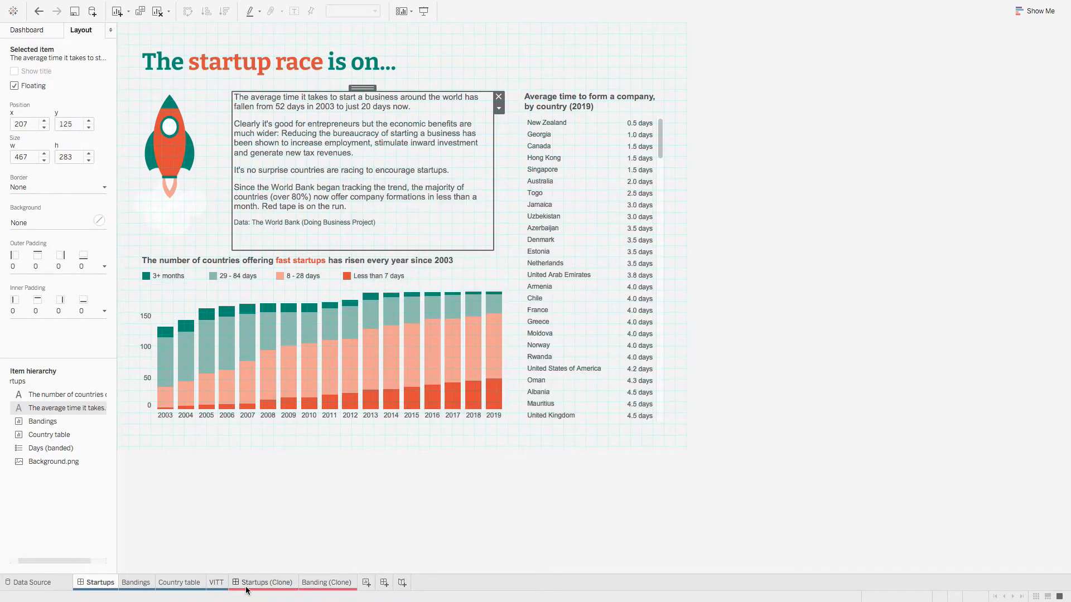
pyautogui.click(253, 582)
# Step: Add a floating text box with the pasted intro text beside the rocket on Startups (Clone)
pyautogui.click(34, 31)
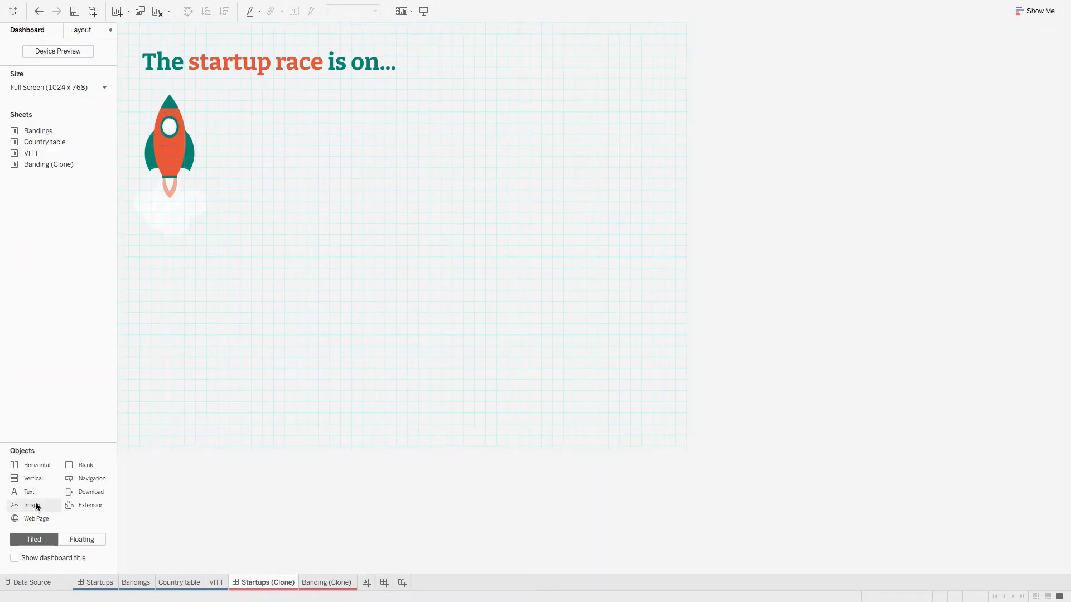
pyautogui.click(83, 540)
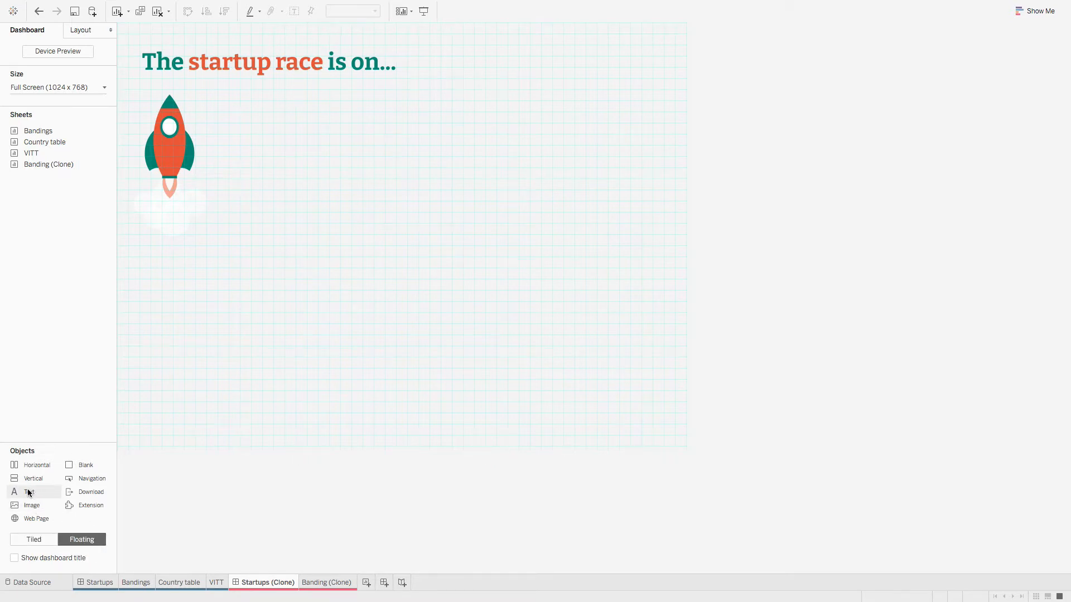
pyautogui.moveTo(25, 494); pyautogui.dragTo(246, 202)
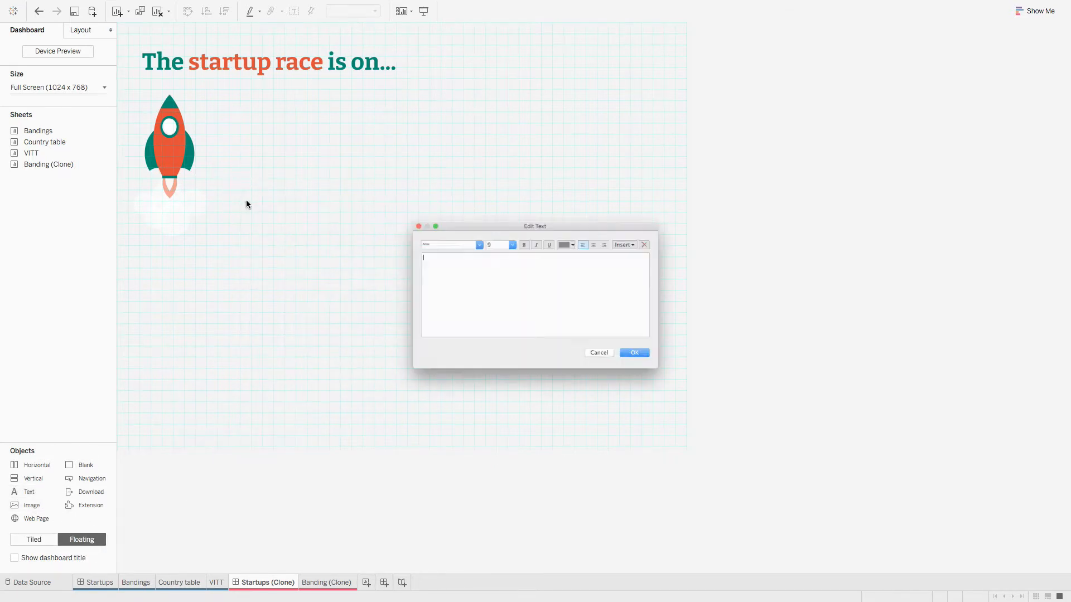
pyautogui.rightClick(426, 271)
pyautogui.click(445, 317)
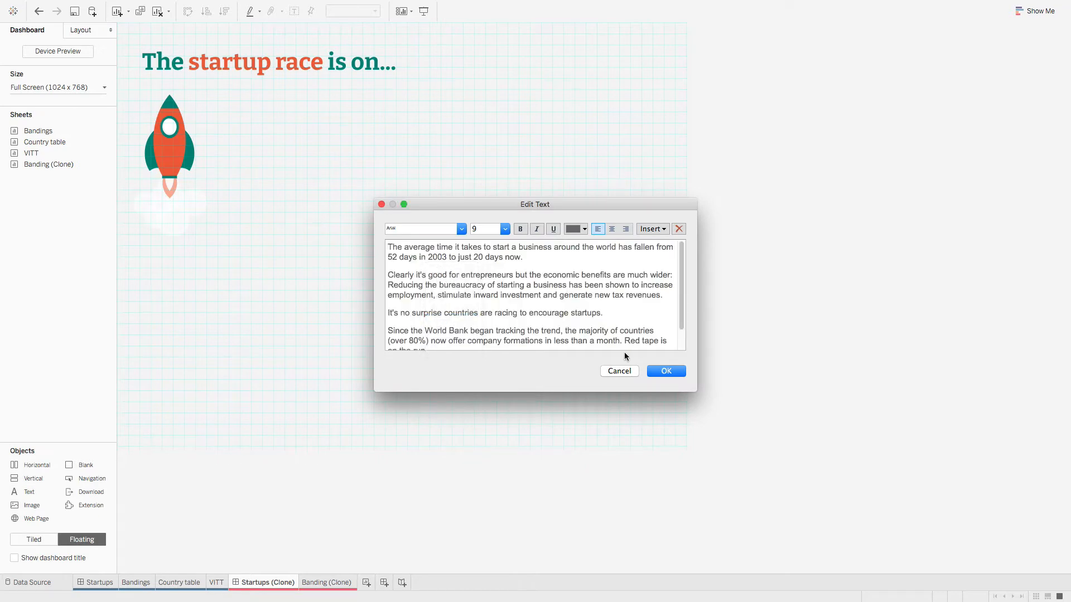
pyautogui.click(666, 371)
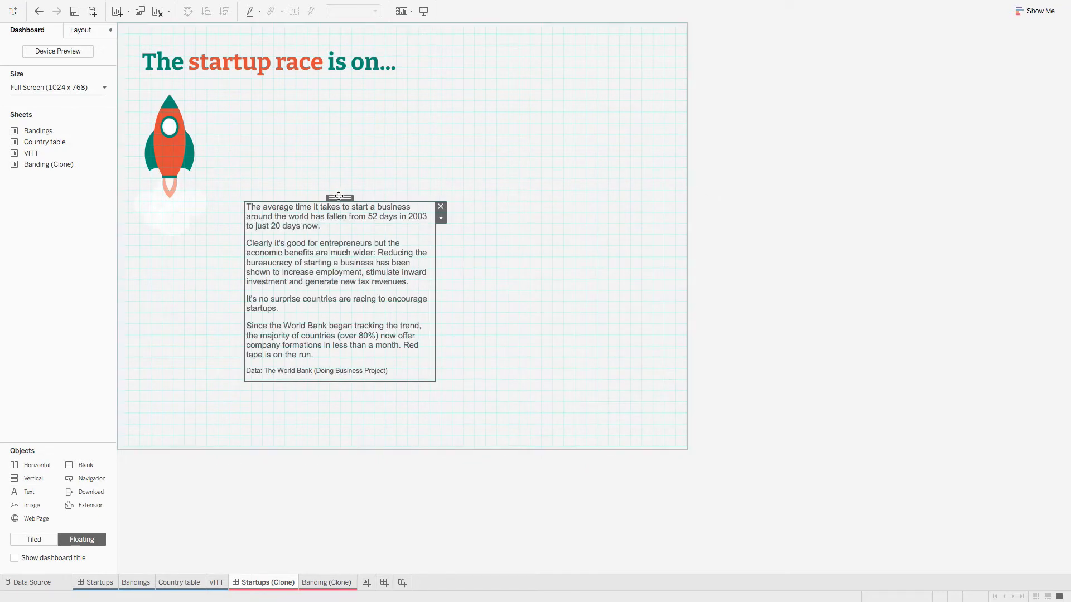
pyautogui.click(335, 151)
pyautogui.moveTo(339, 183); pyautogui.dragTo(315, 90)
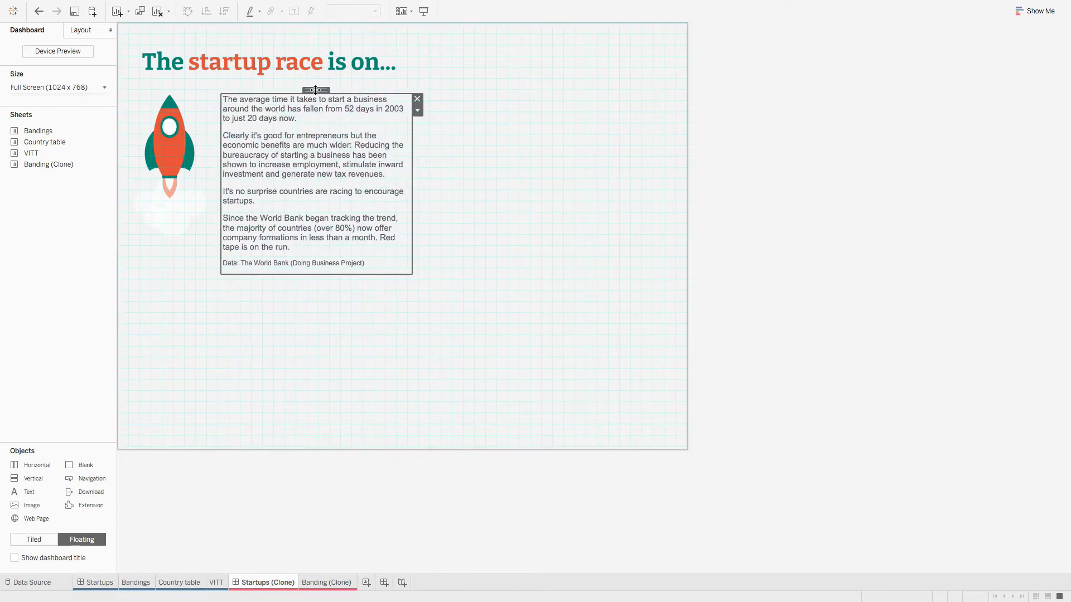
# Step: Set the text box to x 207, y 125, width 467 and height 283
pyautogui.click(79, 30)
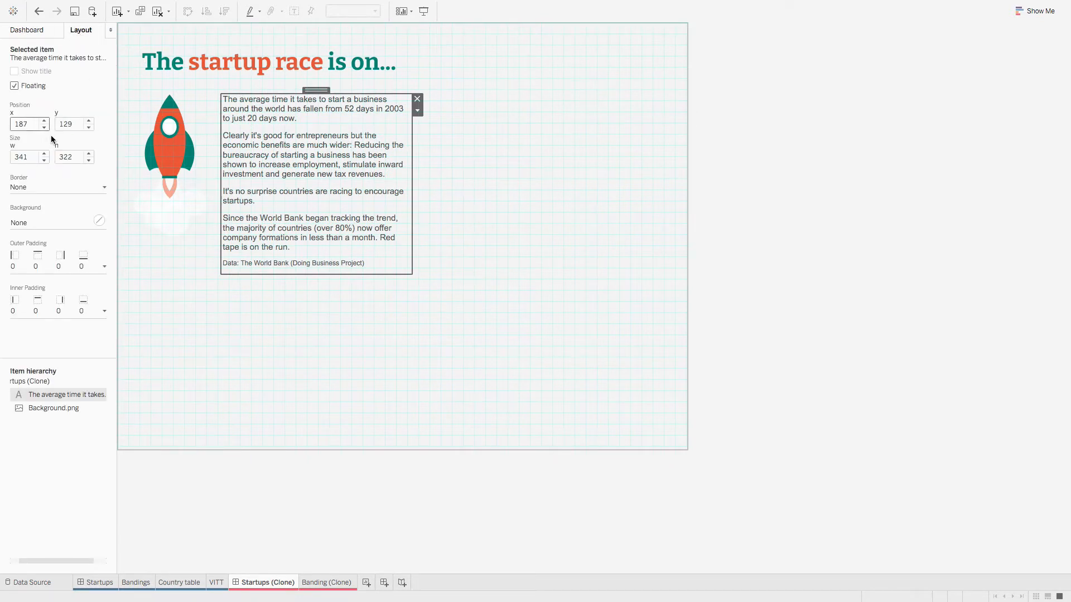
pyautogui.moveTo(30, 124); pyautogui.dragTo(8, 123)
pyautogui.write('207')
pyautogui.press('Tab')
pyautogui.write('1')
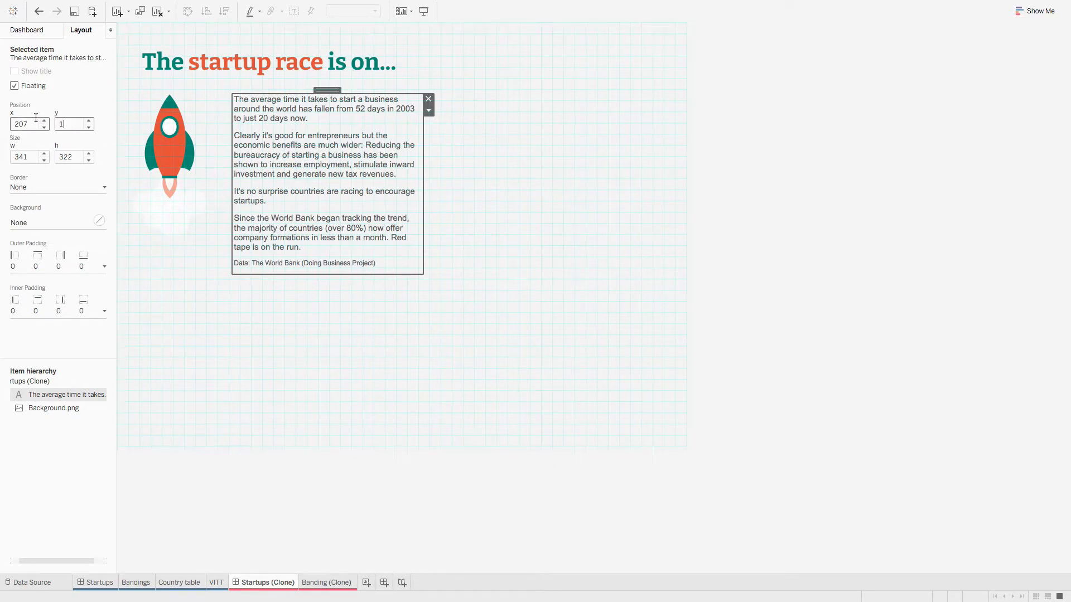
pyautogui.write('25')
pyautogui.click(34, 158)
pyautogui.doubleClick(31, 158)
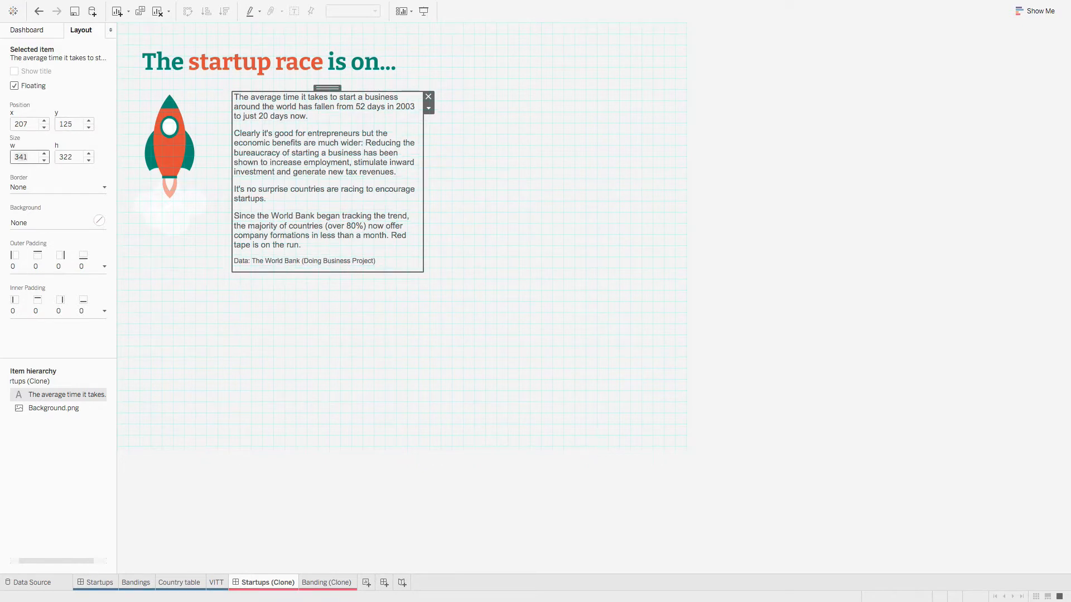
pyautogui.write('467')
pyautogui.click(78, 158)
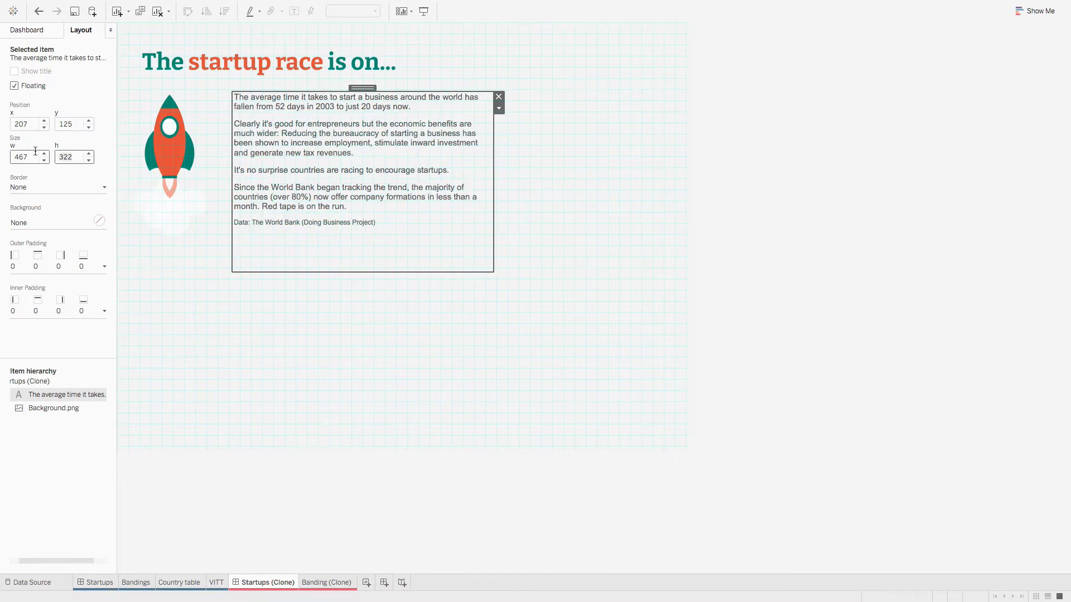
pyautogui.write('283')
# Step: Drag the Banding (Clone) sheet onto the canvas below the intro text
pyautogui.click(204, 301)
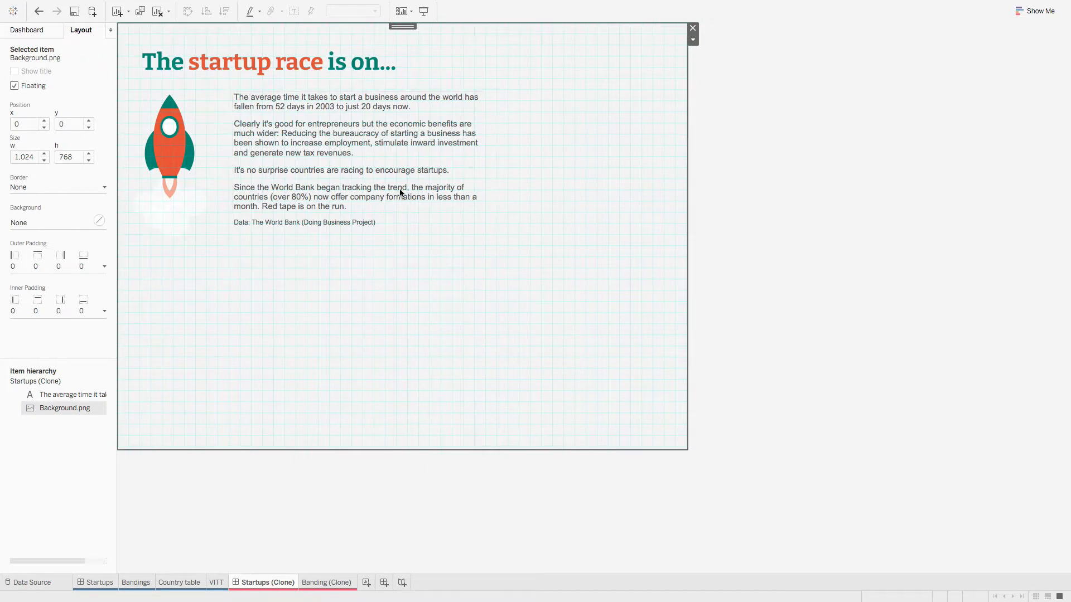
pyautogui.moveTo(159, 3)
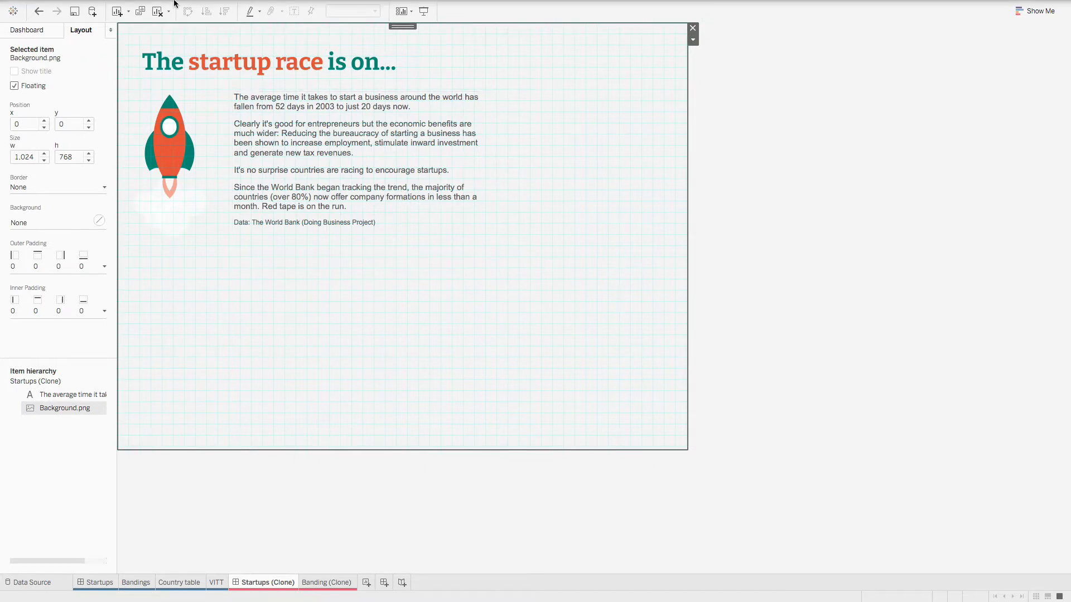
pyautogui.click(39, 30)
pyautogui.moveTo(55, 167)
pyautogui.moveTo(46, 144)
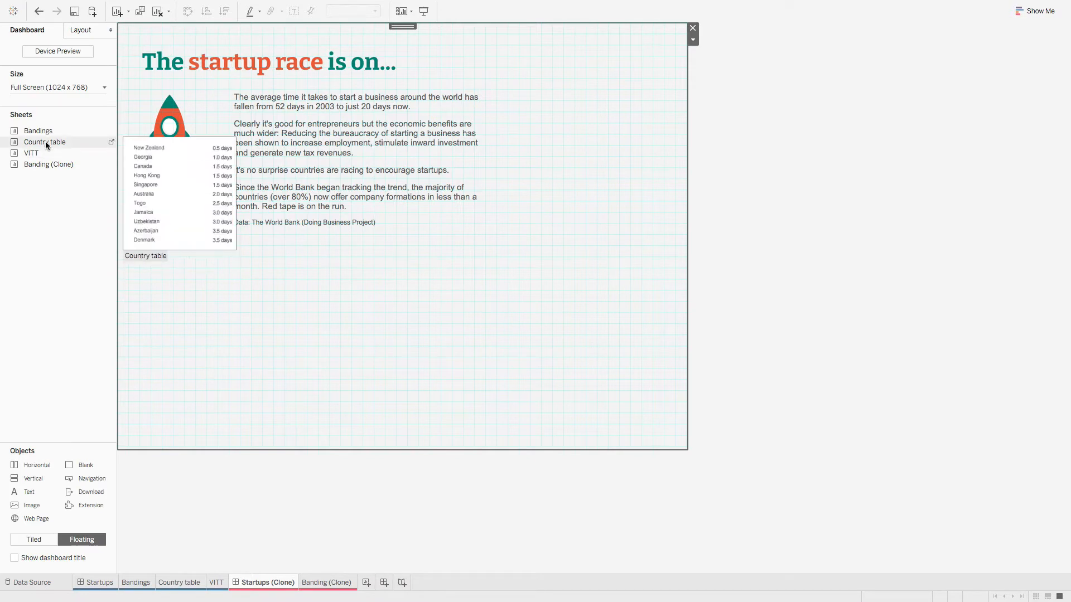
pyautogui.click(44, 164)
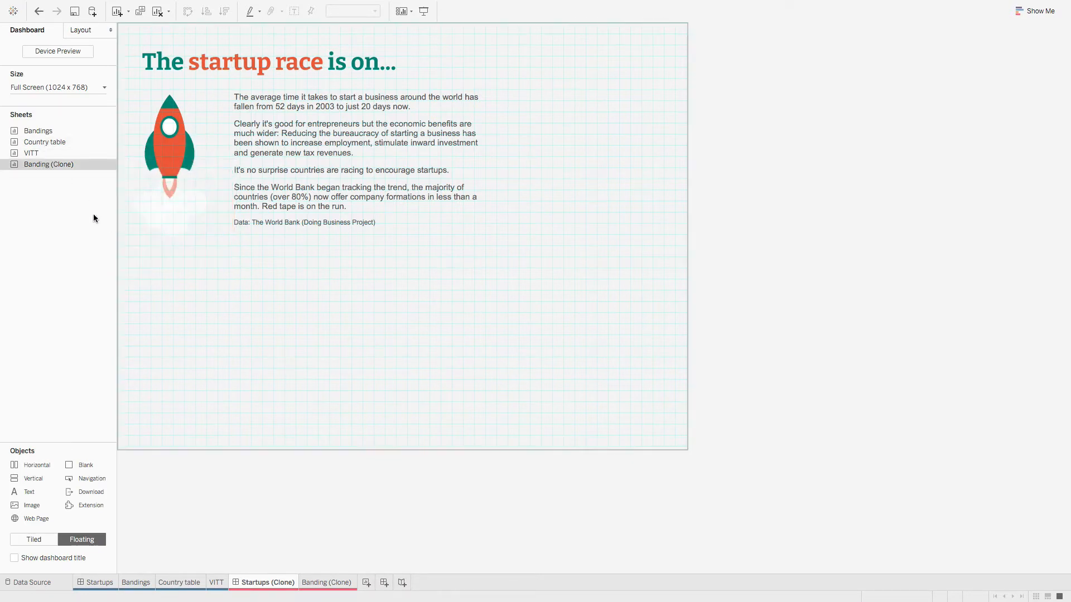
pyautogui.moveTo(49, 163)
pyautogui.mouseDown()
pyautogui.moveTo(229, 308)
pyautogui.moveTo(211, 268)
pyautogui.moveTo(199, 267)
pyautogui.mouseUp()
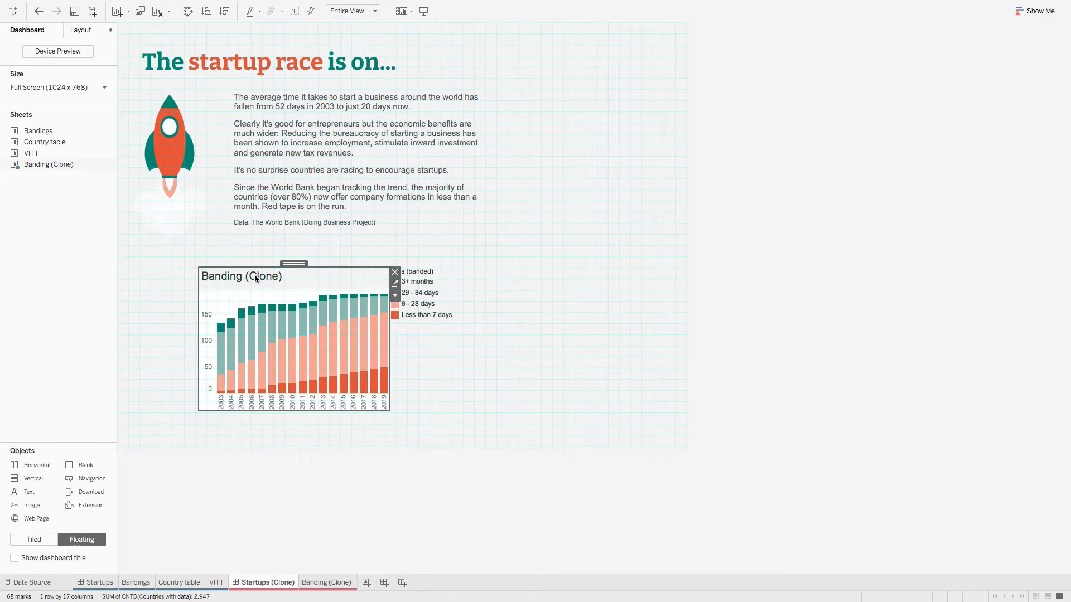
# Step: Hide the Banding (Clone) chart title
pyautogui.rightClick(256, 276)
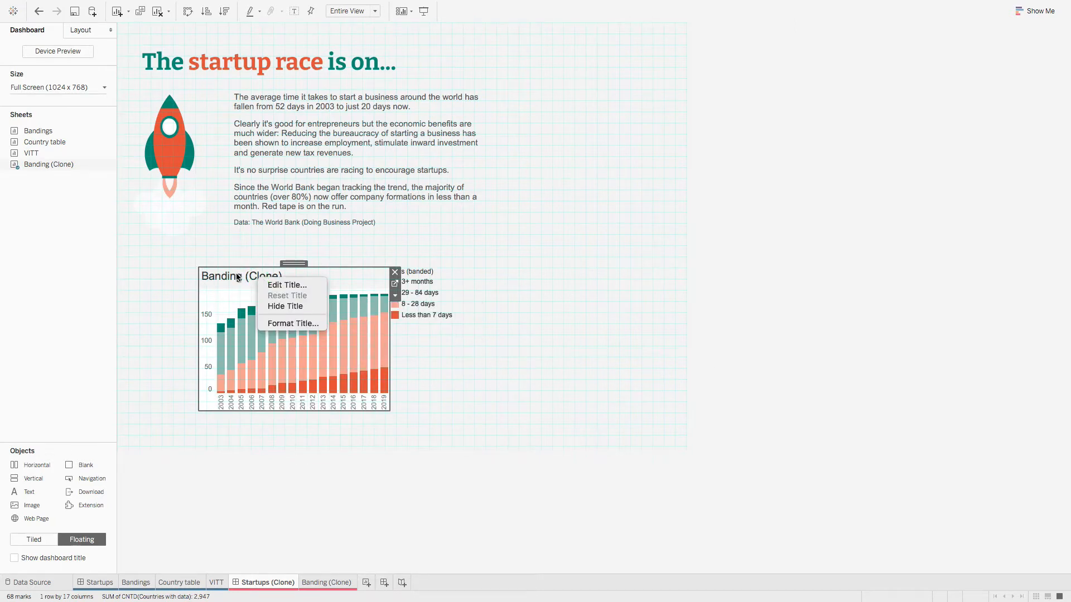
pyautogui.click(293, 307)
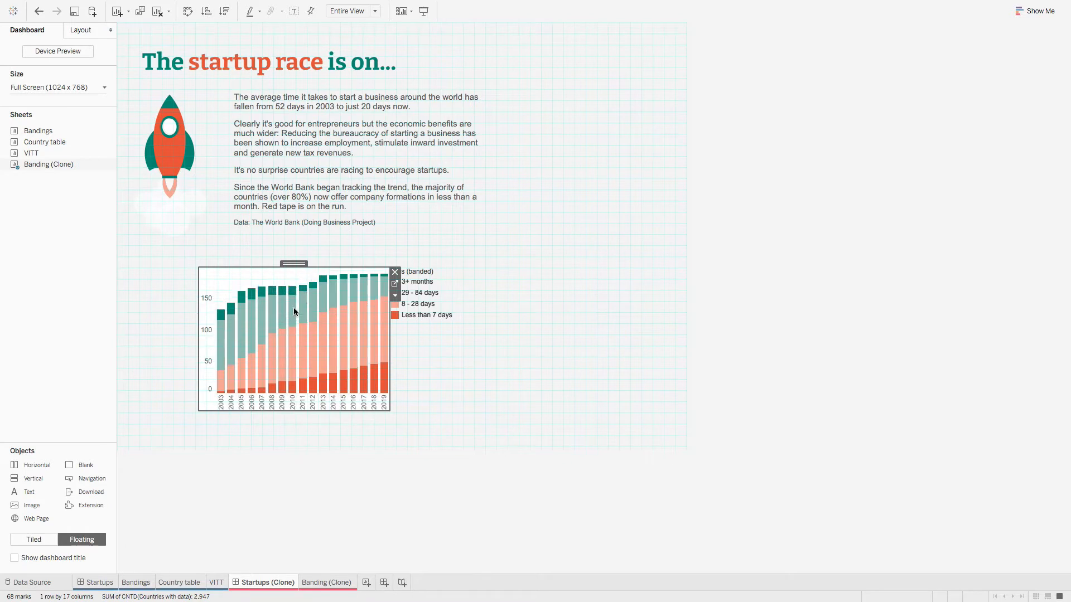
pyautogui.click(460, 293)
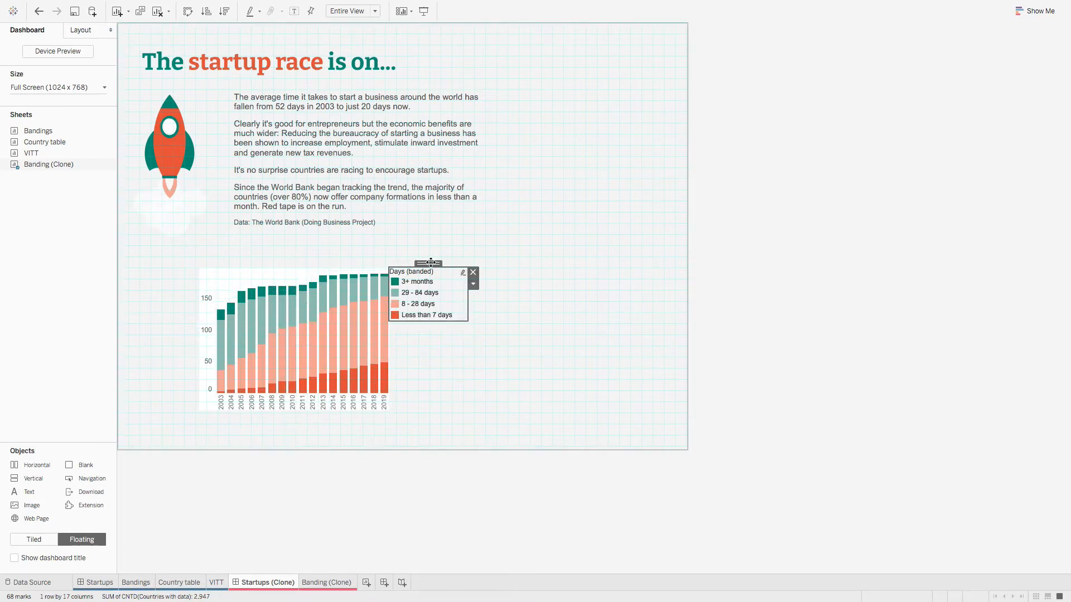
# Step: Move the Days (banded) legend up beside the intro text and hide its title
pyautogui.moveTo(430, 262); pyautogui.dragTo(482, 223)
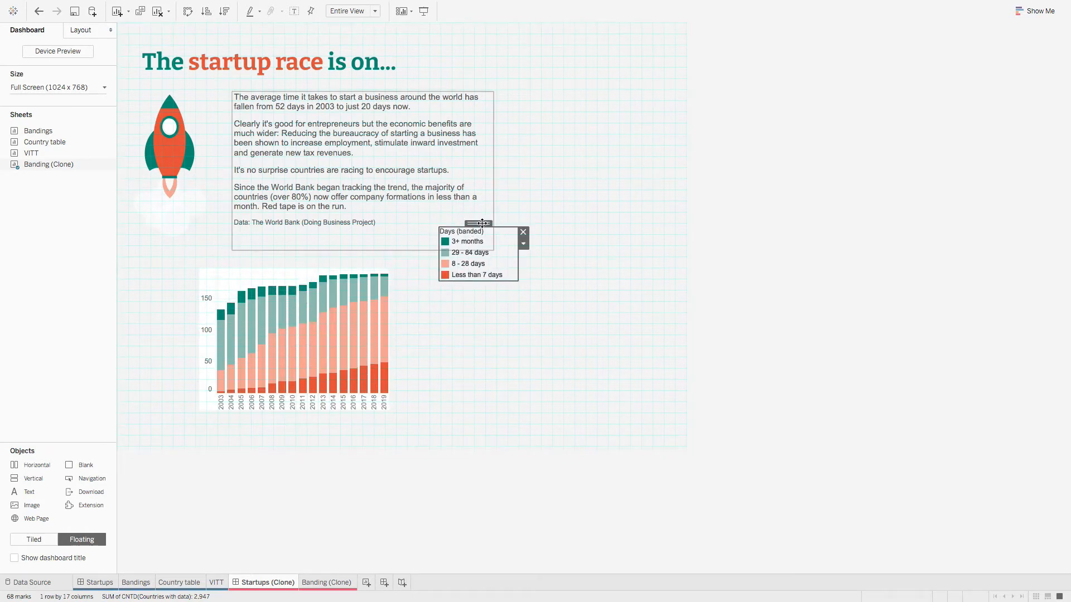
pyautogui.rightClick(465, 234)
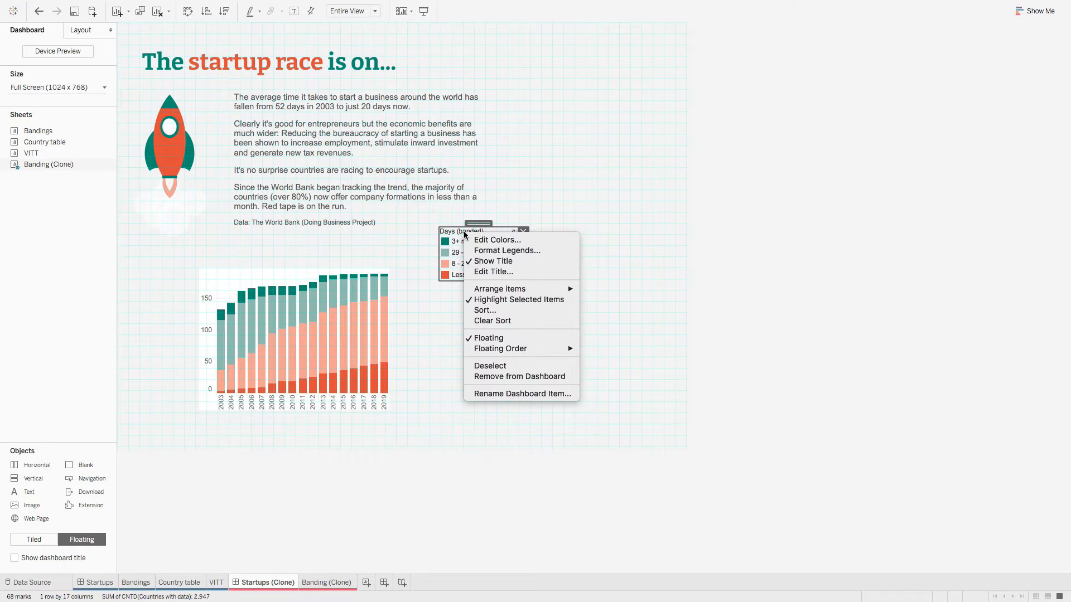
pyautogui.click(499, 263)
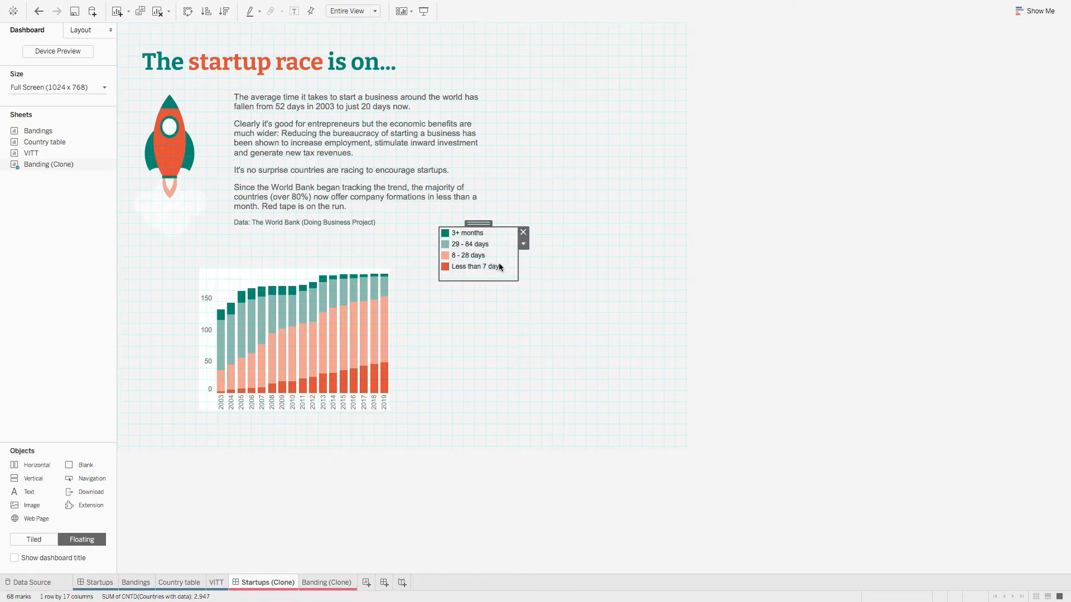
# Step: Arrange the legend items in a single row and widen the legend to fit
pyautogui.click(525, 245)
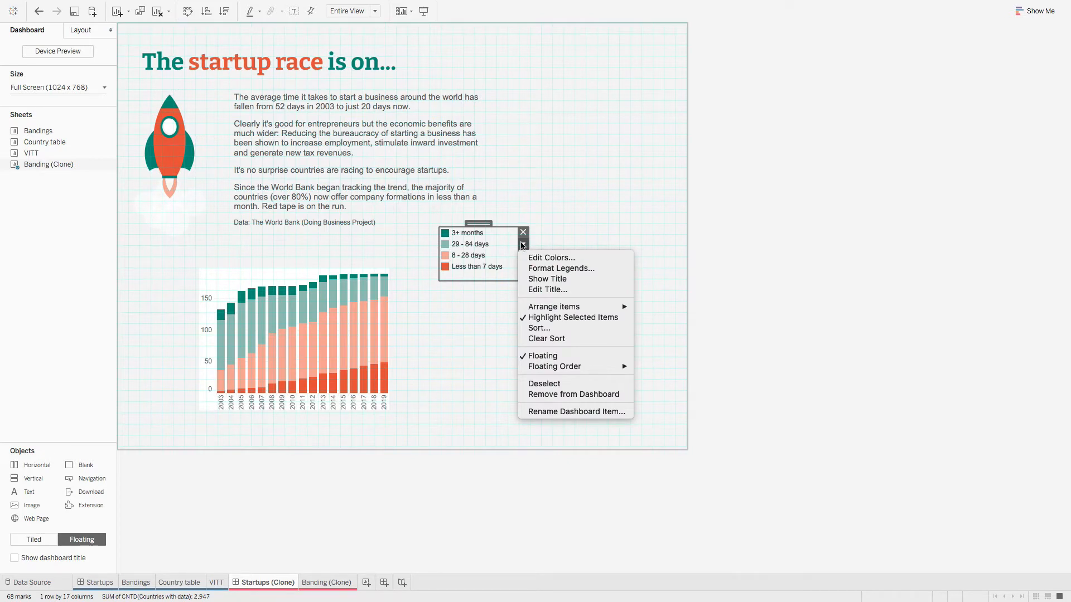
pyautogui.moveTo(575, 307)
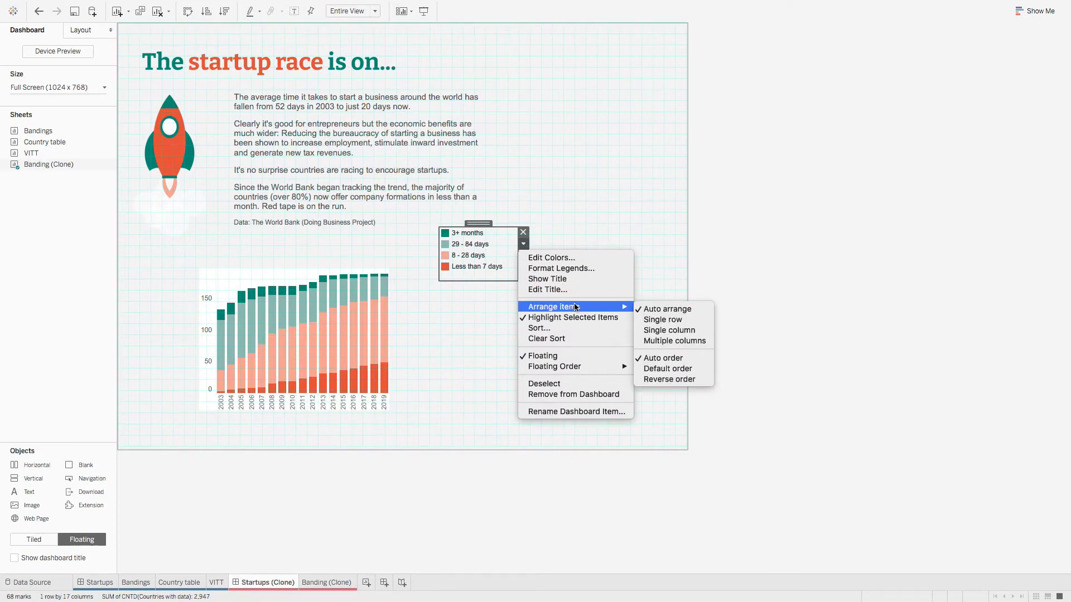
pyautogui.click(674, 320)
pyautogui.moveTo(518, 280); pyautogui.dragTo(675, 260)
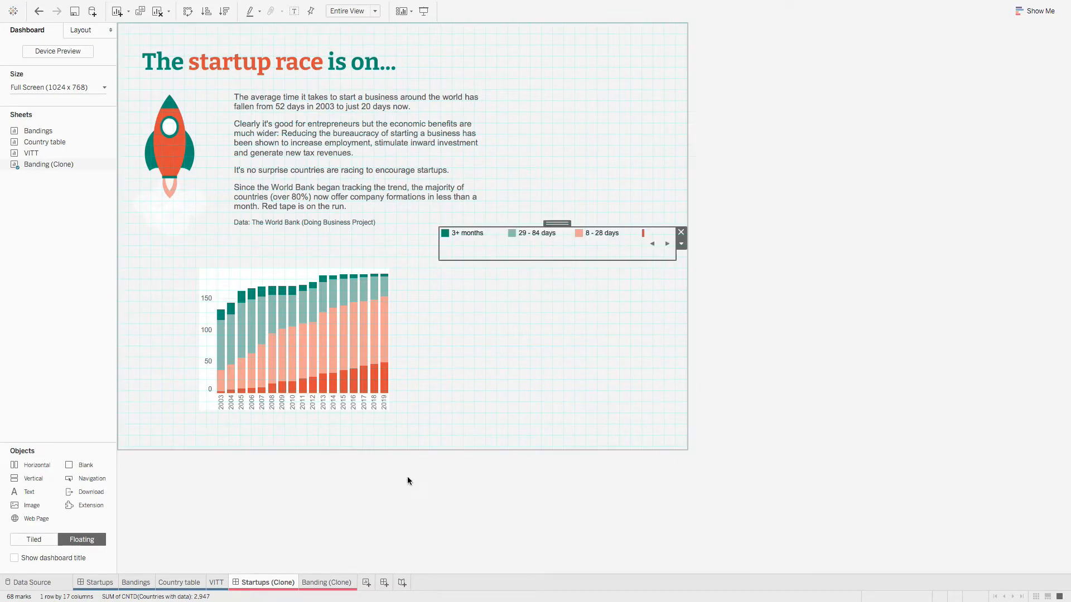
pyautogui.click(101, 583)
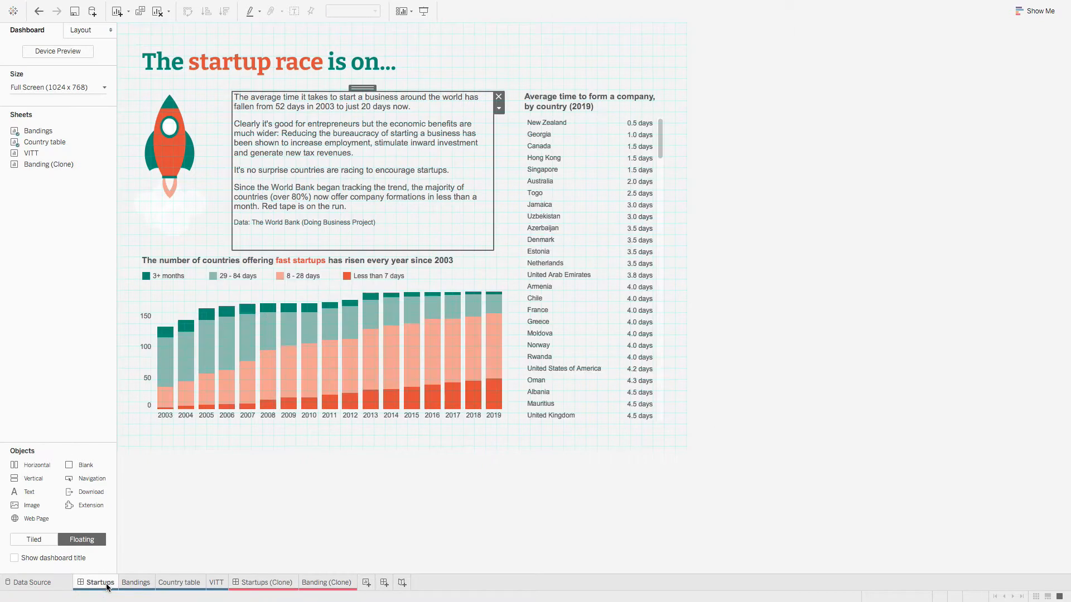
pyautogui.click(185, 258)
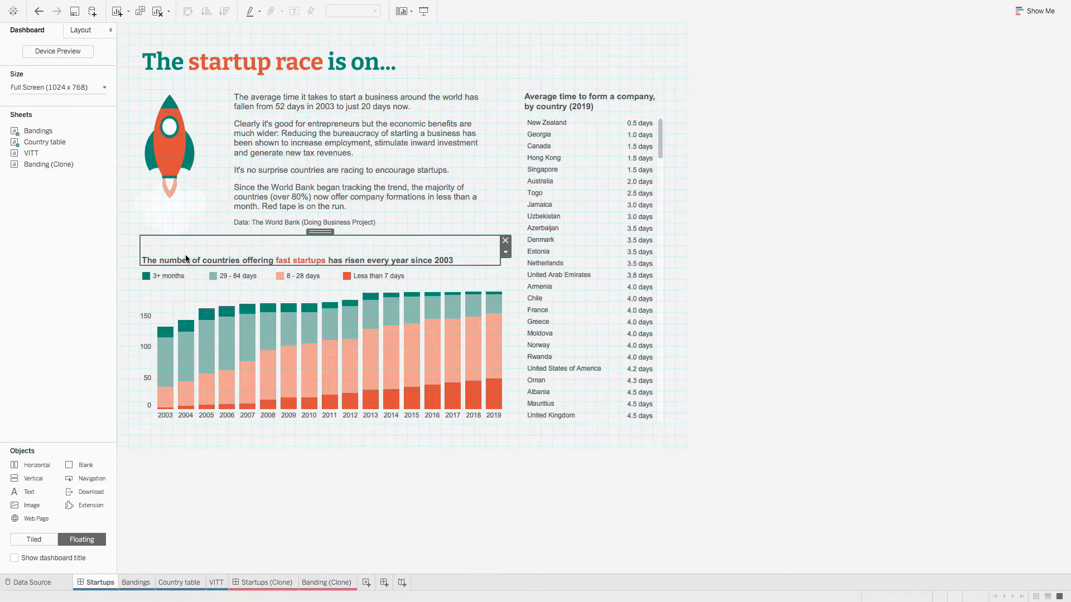
pyautogui.doubleClick(457, 253)
pyautogui.tripleClick(404, 252)
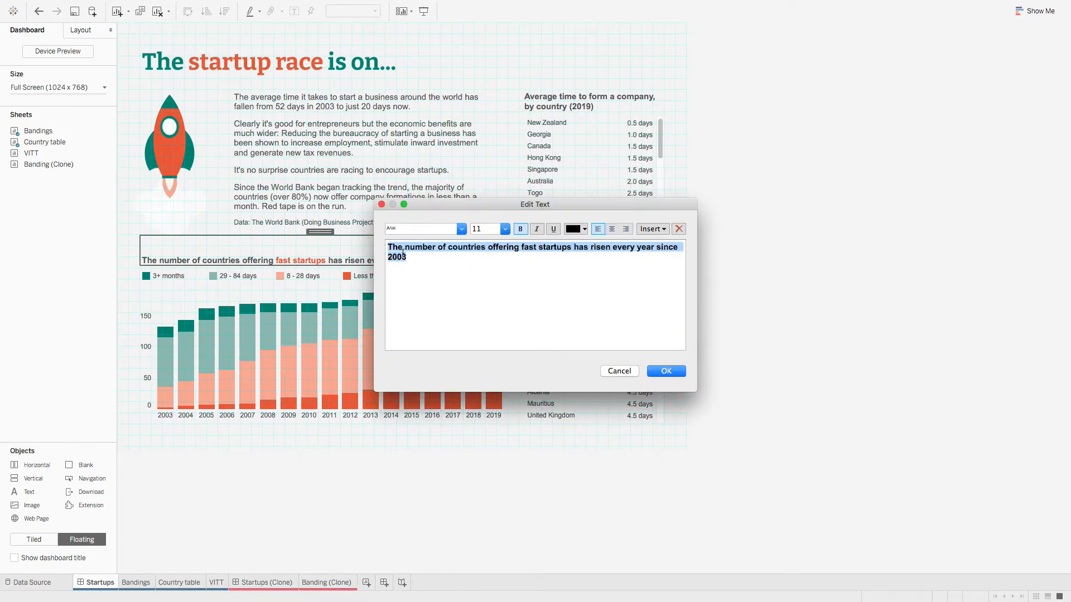
pyautogui.rightClick(403, 253)
pyautogui.click(433, 295)
pyautogui.click(618, 372)
pyautogui.click(80, 31)
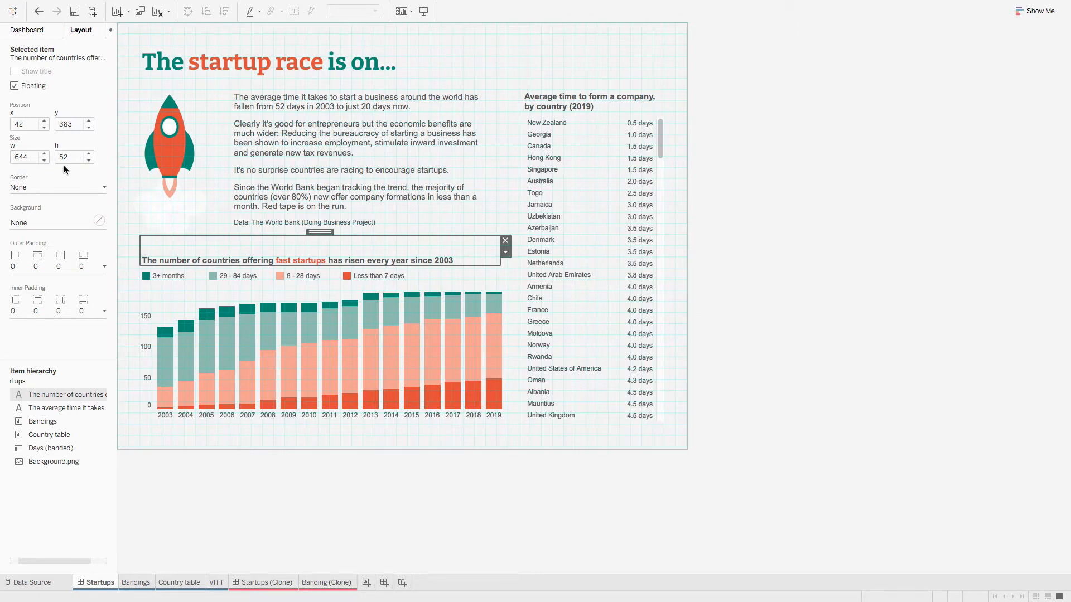
pyautogui.click(274, 586)
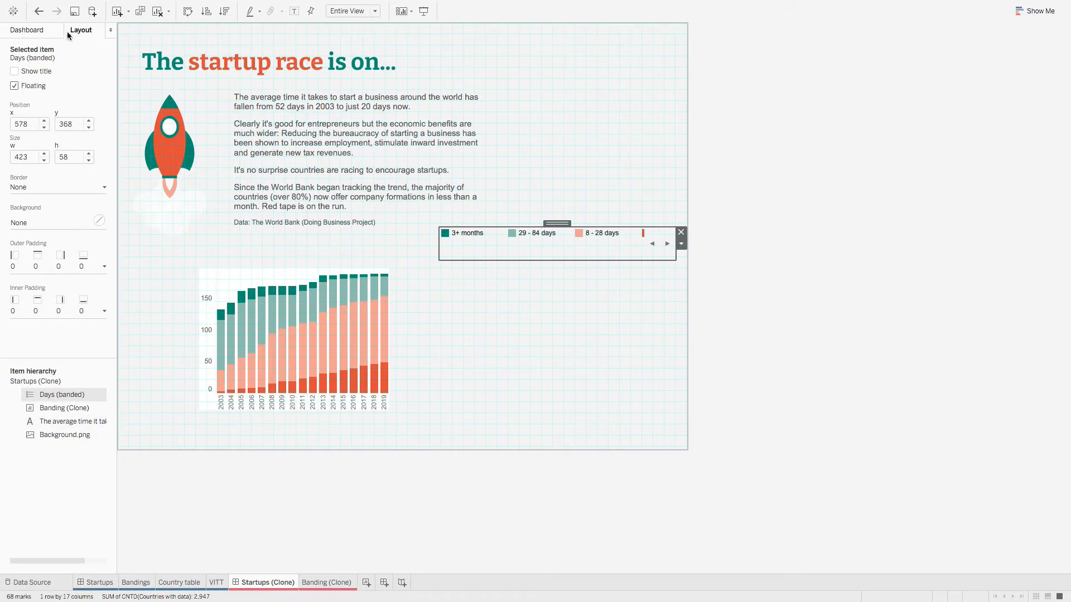
# Step: Add a text box to the dashboard containing the pasted chart heading
pyautogui.click(37, 31)
pyautogui.moveTo(25, 492); pyautogui.dragTo(255, 234)
pyautogui.rightClick(578, 277)
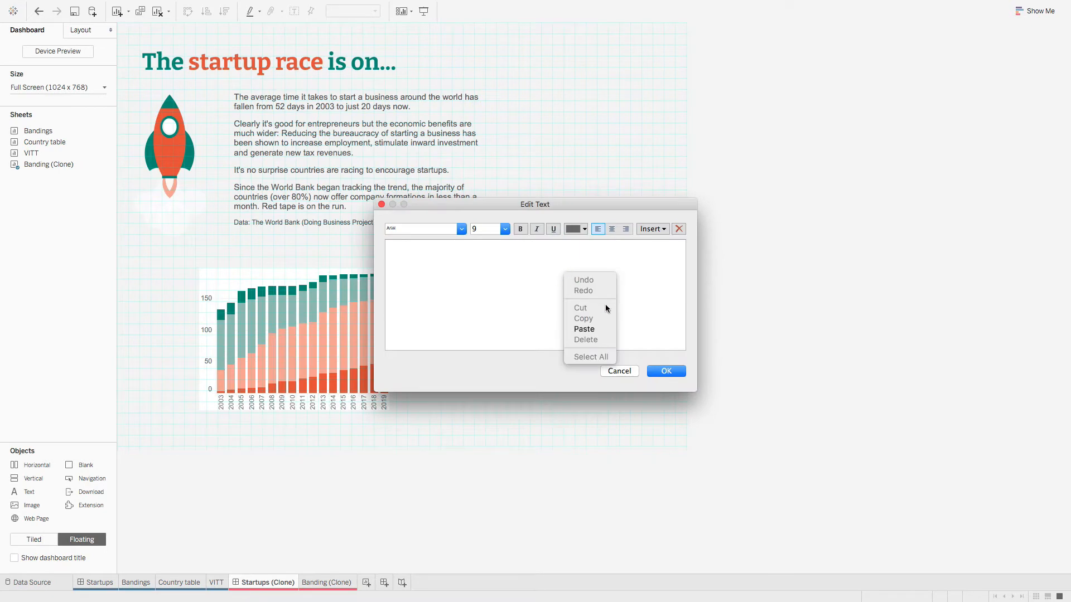
pyautogui.click(600, 329)
pyautogui.click(661, 368)
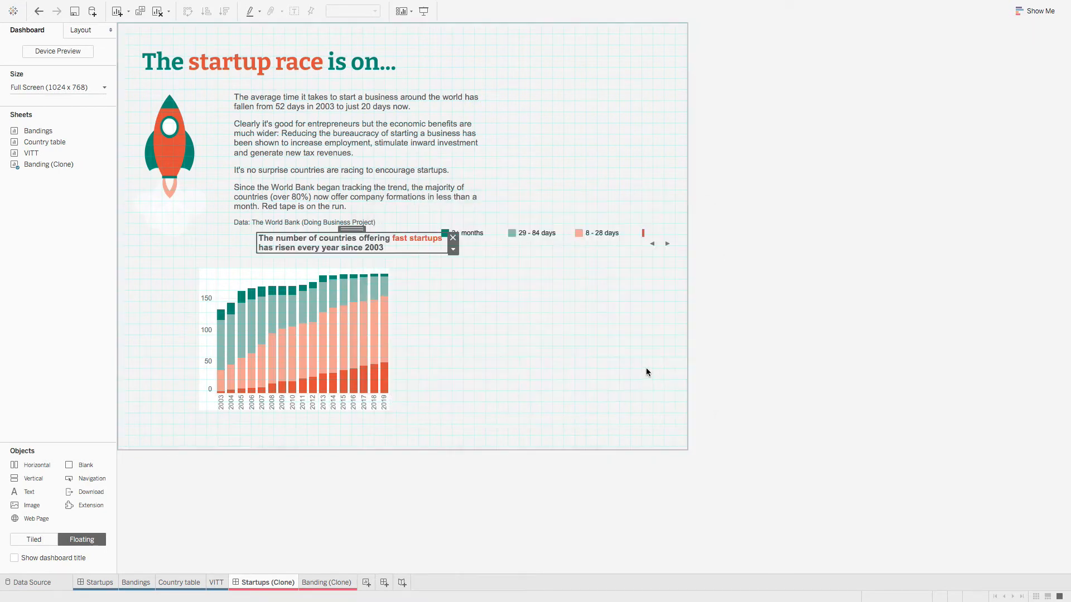
# Step: Set the heading box's layout to x 42, y 383 and width 644
pyautogui.click(82, 30)
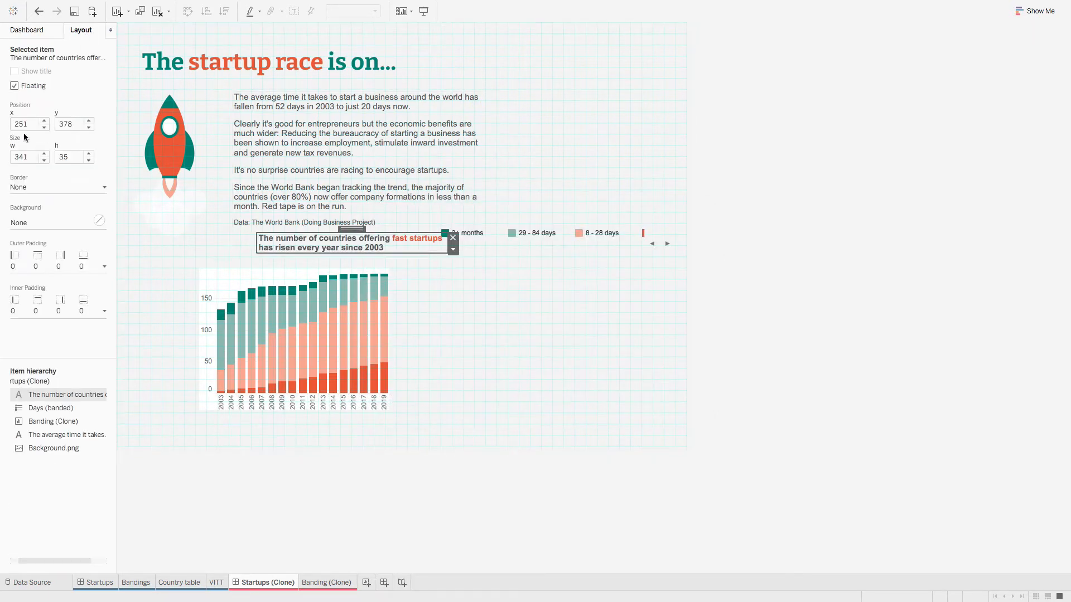
pyautogui.click(33, 125)
pyautogui.doubleClick(33, 125)
pyautogui.write('42')
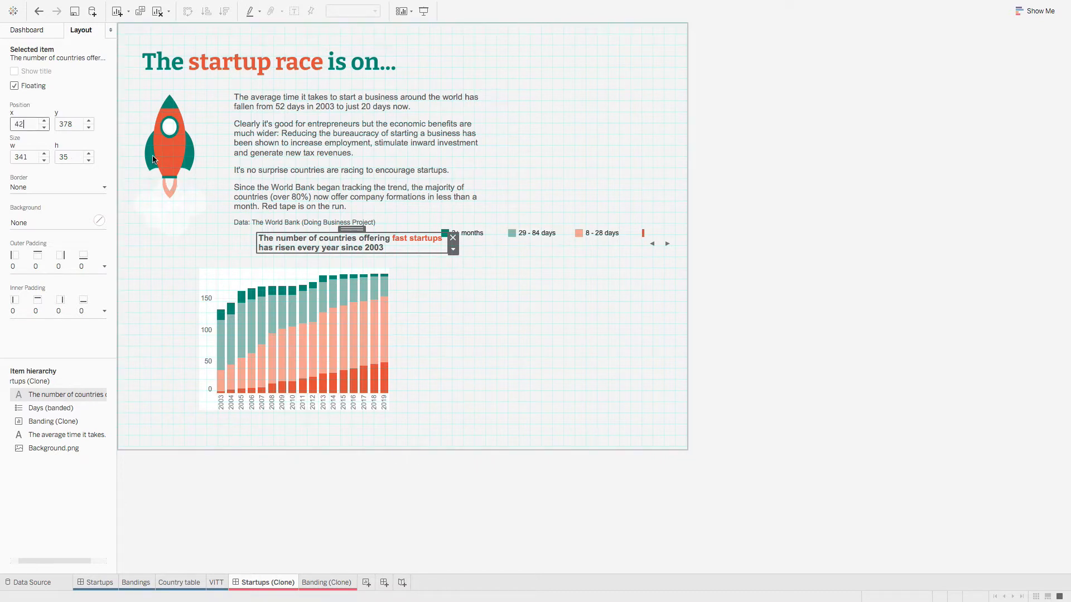
pyautogui.press('Tab')
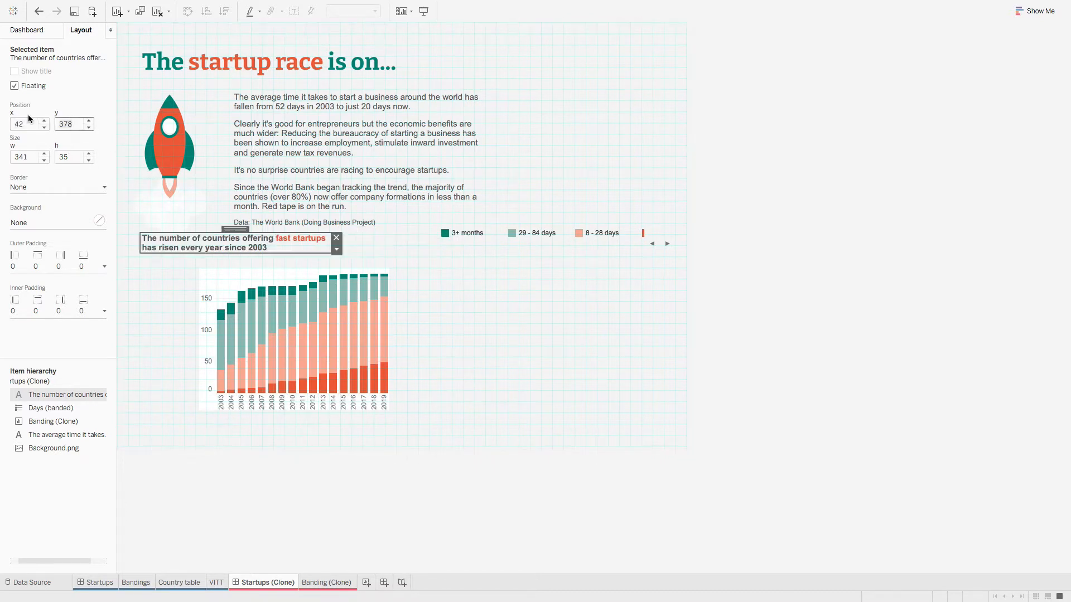
pyautogui.write('383')
pyautogui.press('Tab')
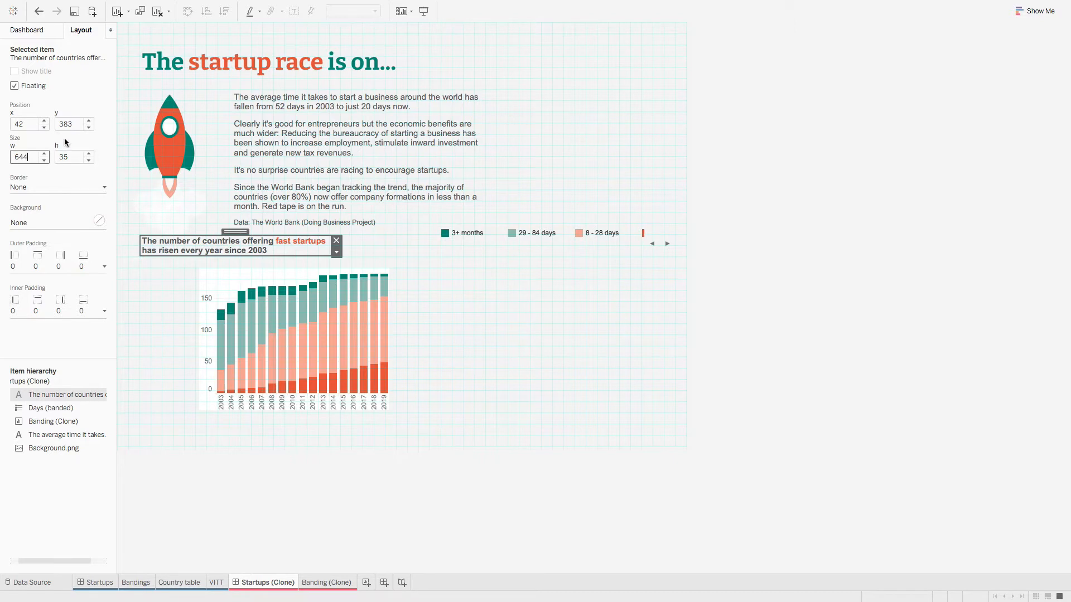
pyautogui.press('Tab')
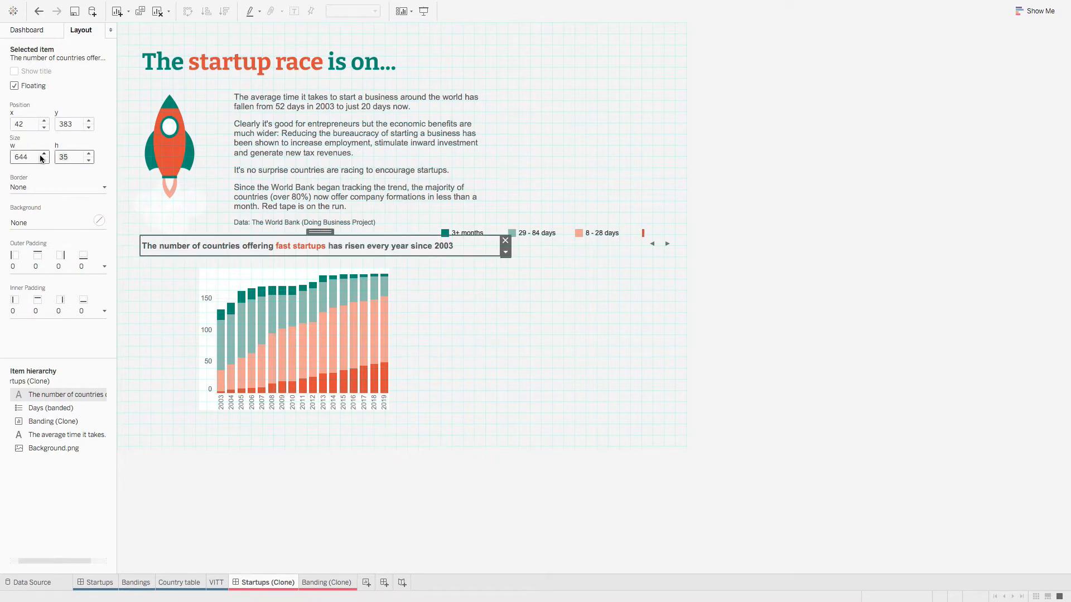
# Step: Move the Days (banded) legend onto the heading and read the original legend's layout values
pyautogui.click(569, 323)
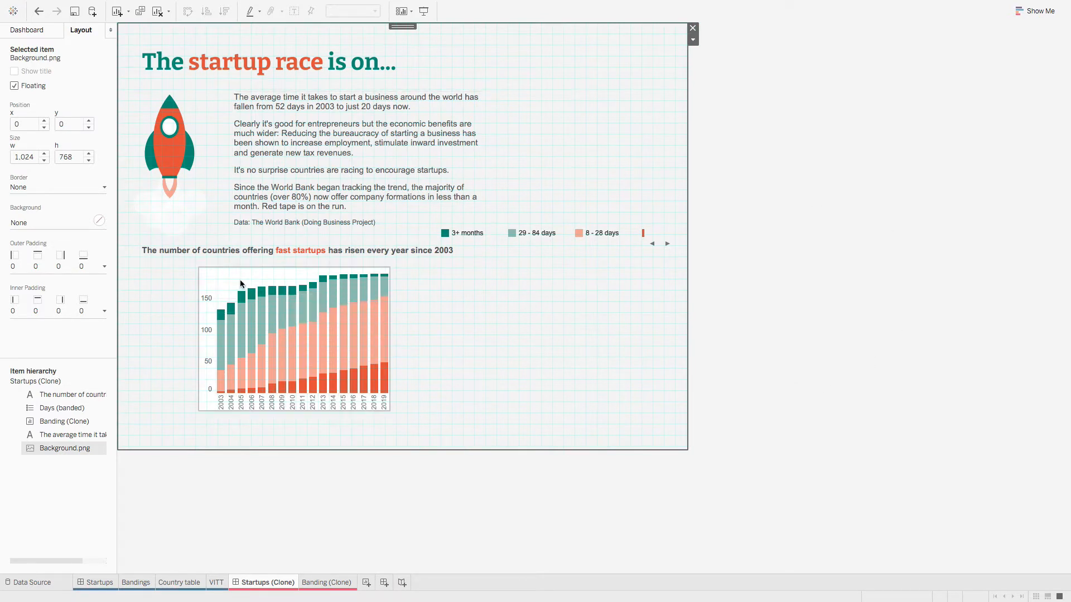
pyautogui.click(564, 246)
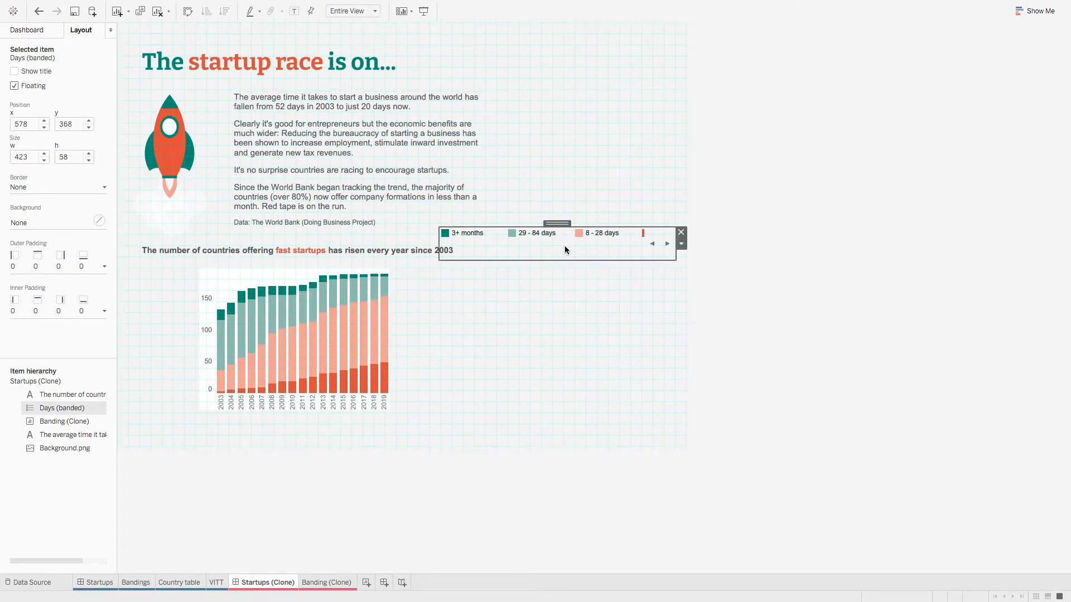
pyautogui.moveTo(559, 223); pyautogui.dragTo(446, 227)
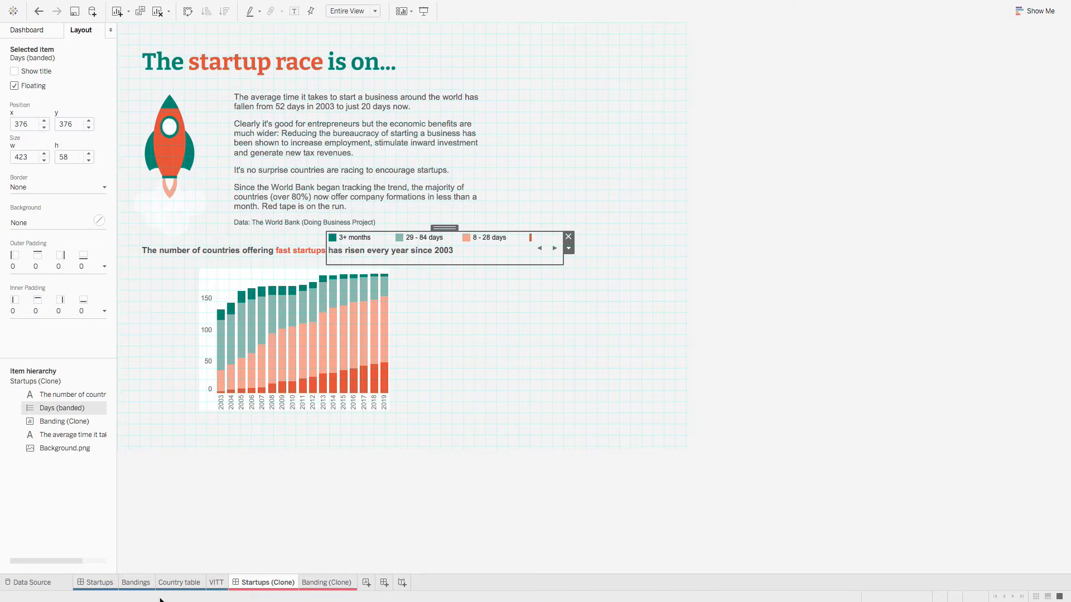
pyautogui.click(109, 584)
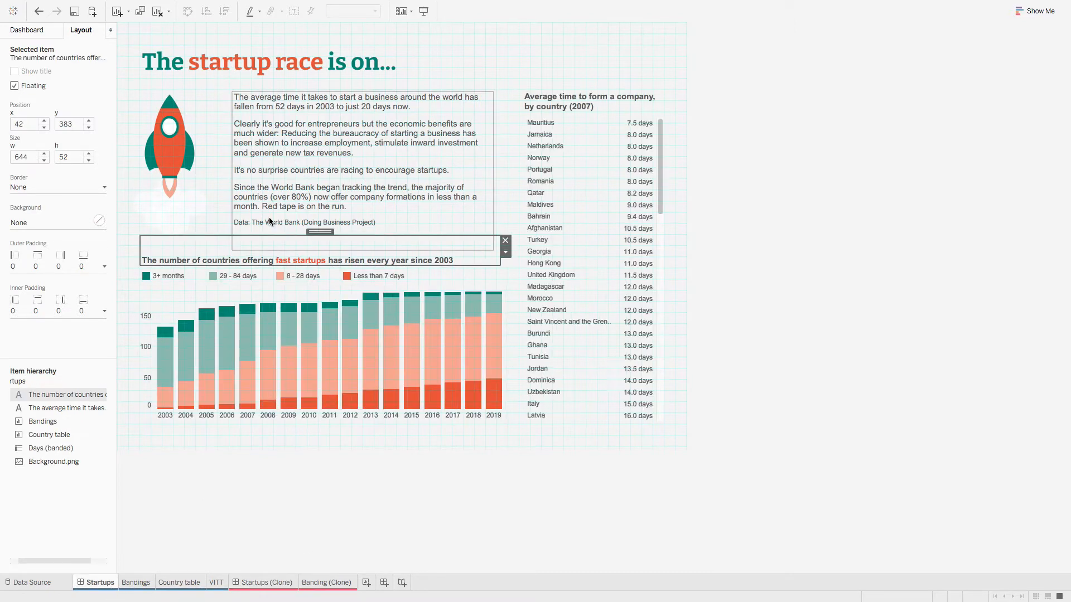
pyautogui.click(215, 285)
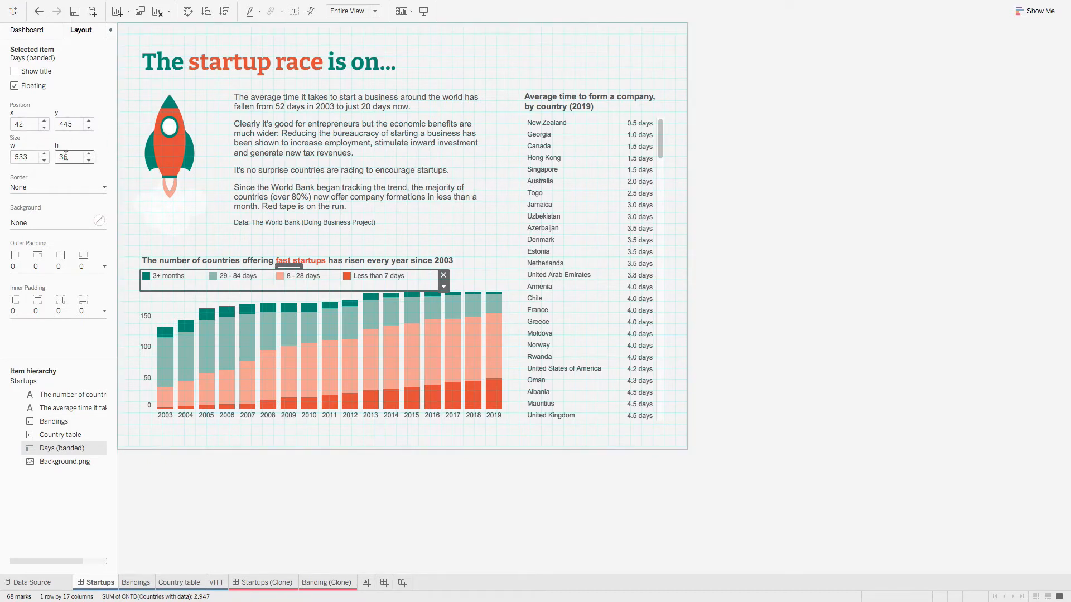
pyautogui.click(256, 582)
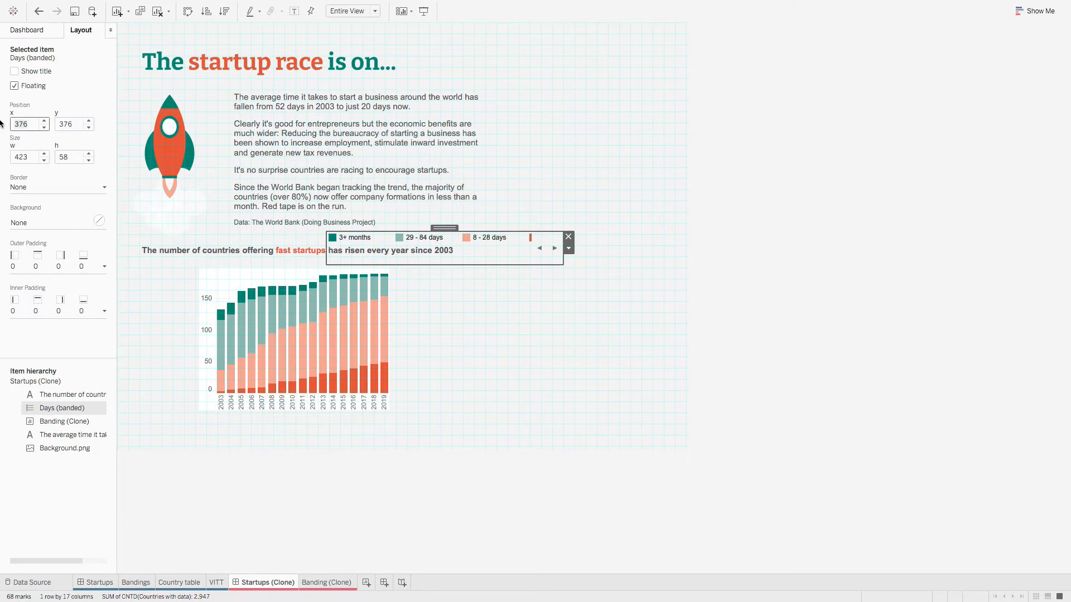
# Step: Set the cloned legend's layout to x 42, y 445, width 533, height 36
pyautogui.press('Tab')
pyautogui.write('44')
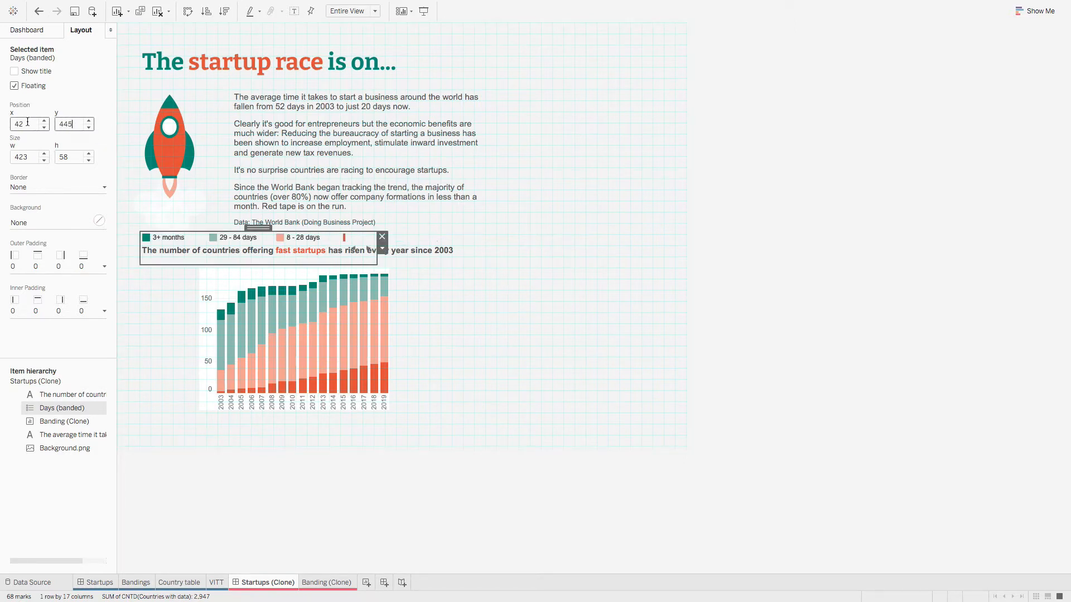
pyautogui.click(33, 156)
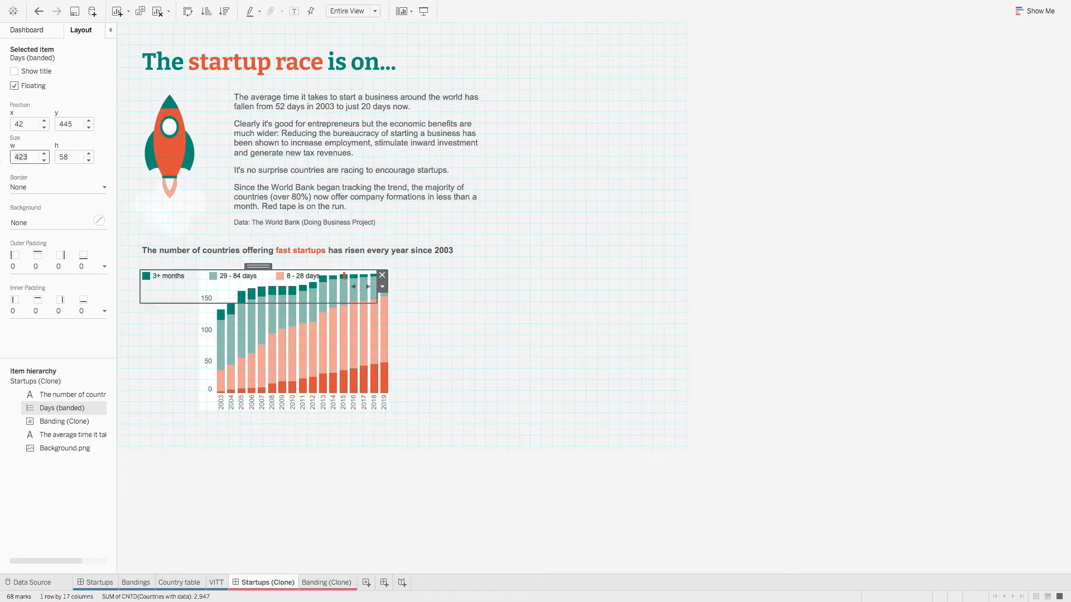
pyautogui.write('533')
pyautogui.press('Tab')
pyautogui.write('3')
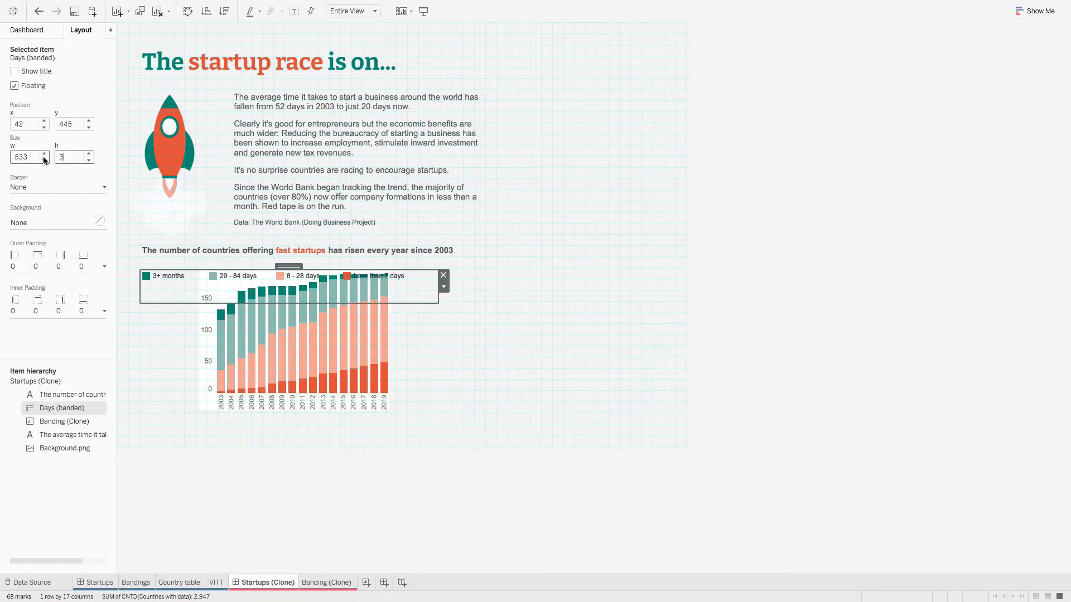
pyautogui.write('6')
pyautogui.press('Return')
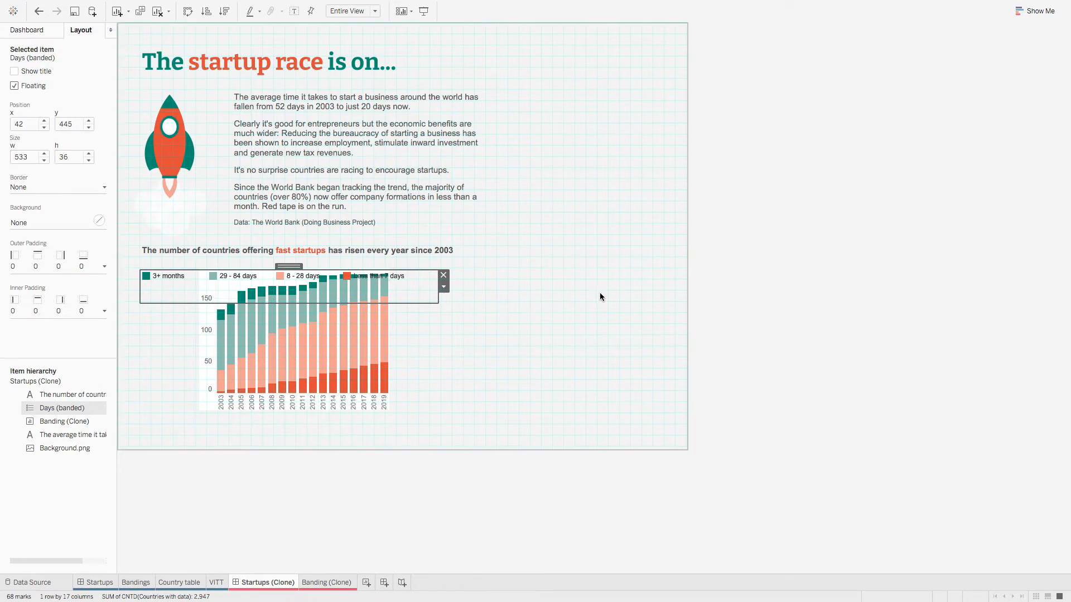
pyautogui.click(627, 302)
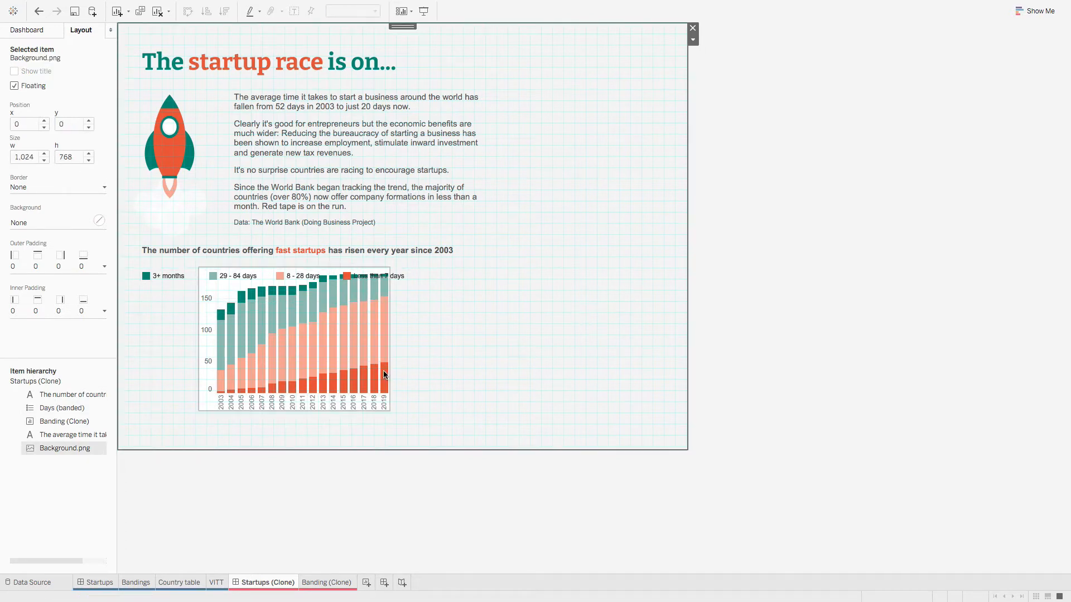
# Step: Read the original Bandings chart's position and size for the cloned bar chart
pyautogui.moveTo(321, 313)
pyautogui.click(308, 344)
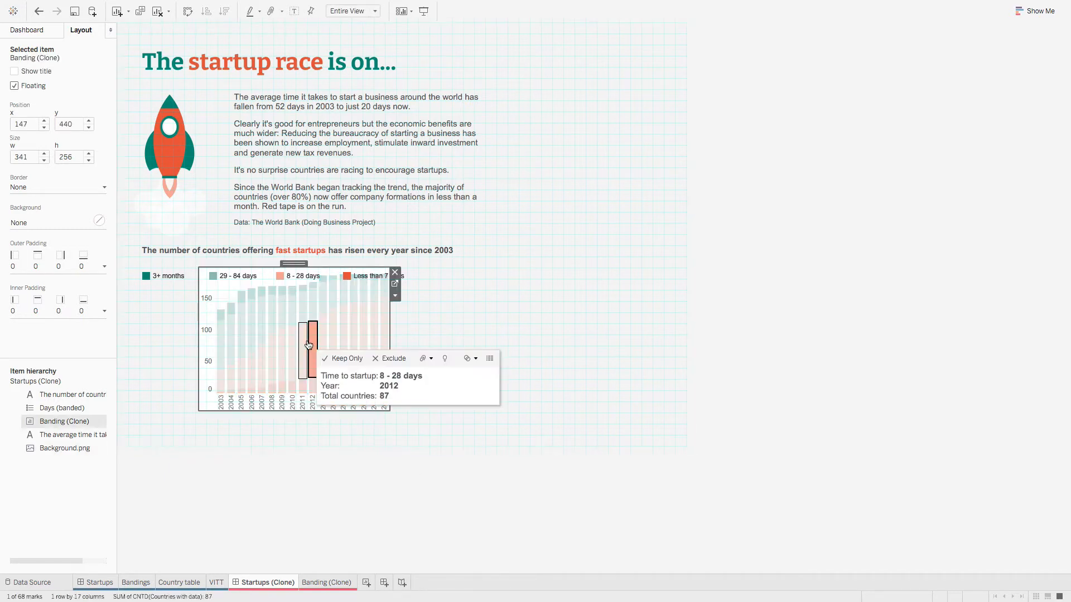
pyautogui.click(102, 582)
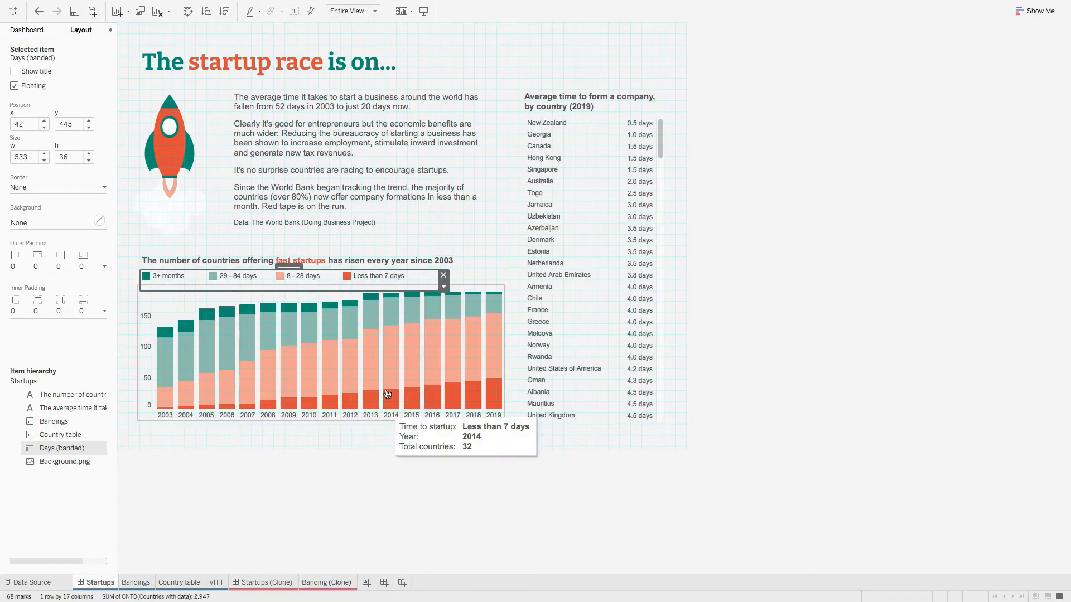
pyautogui.click(372, 359)
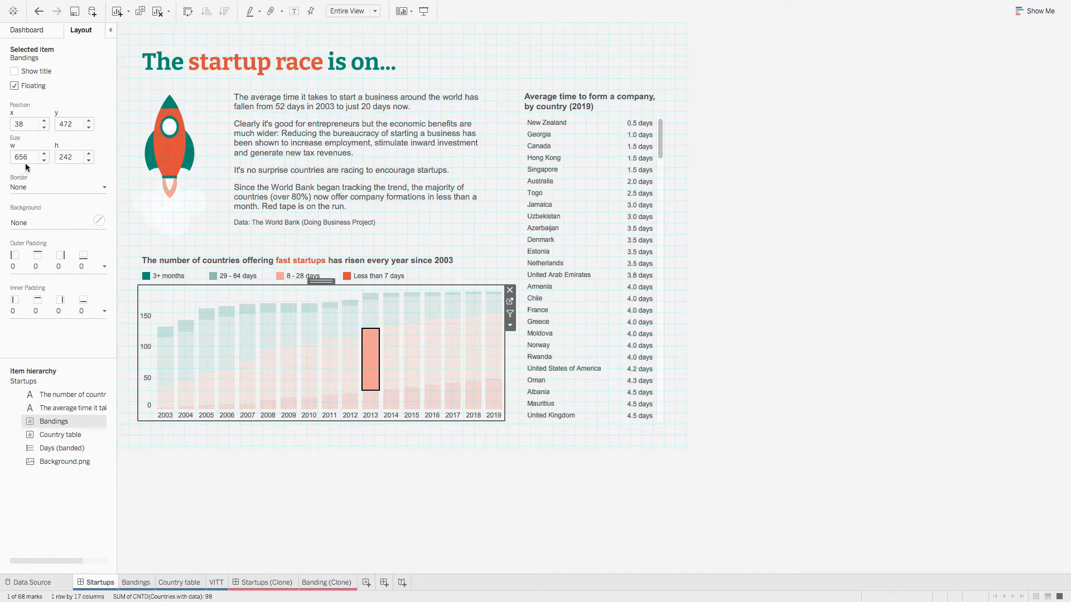
pyautogui.click(267, 583)
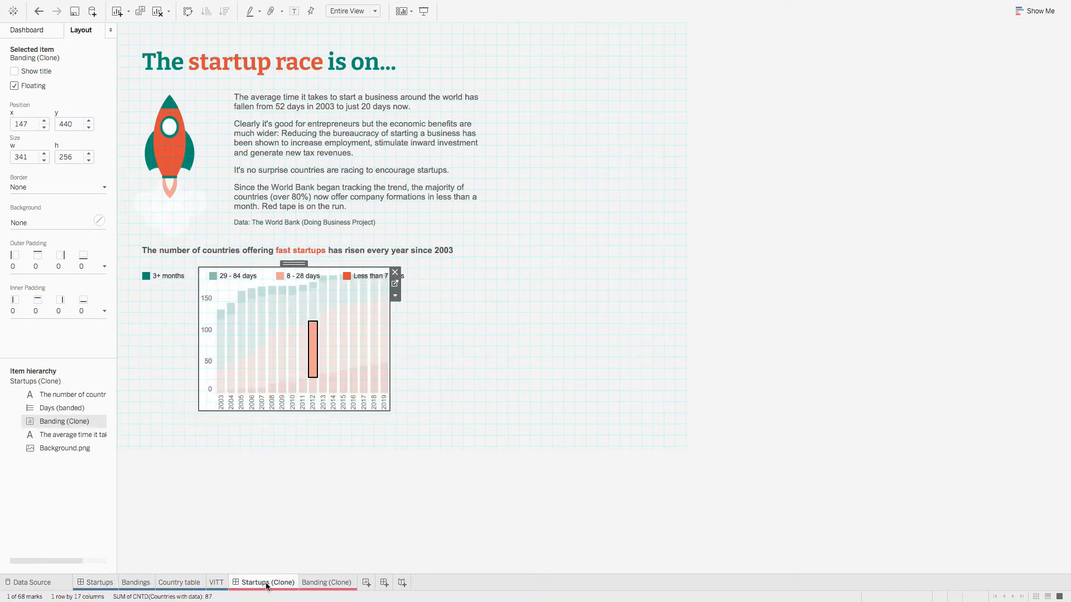
# Step: Set the cloned bar chart's layout to y 472, width 658 and height 242
pyautogui.doubleClick(24, 124)
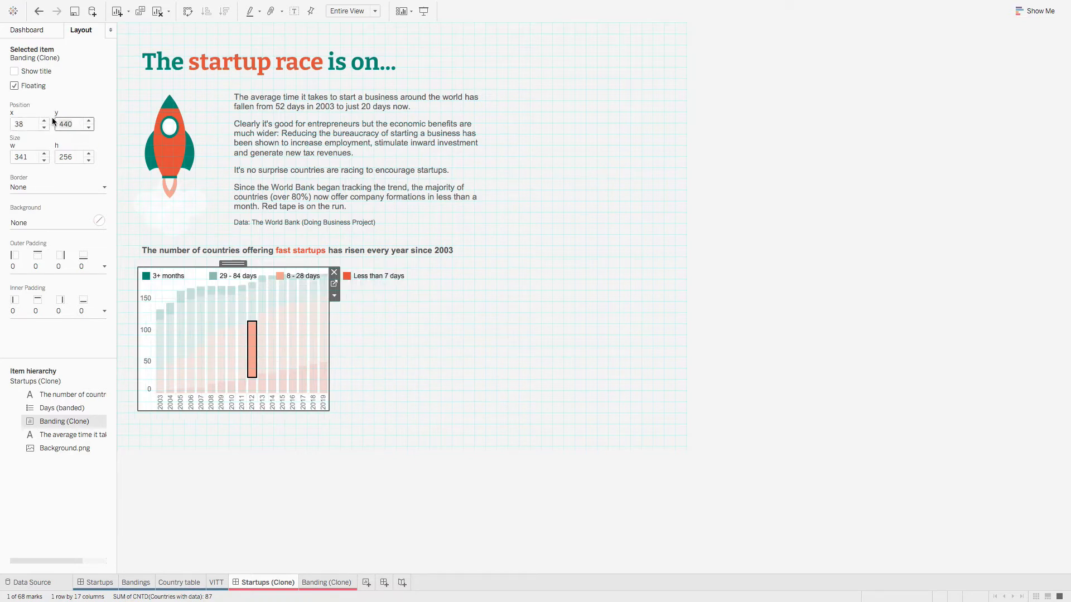
pyautogui.write('472')
pyautogui.press('Tab')
pyautogui.write('65')
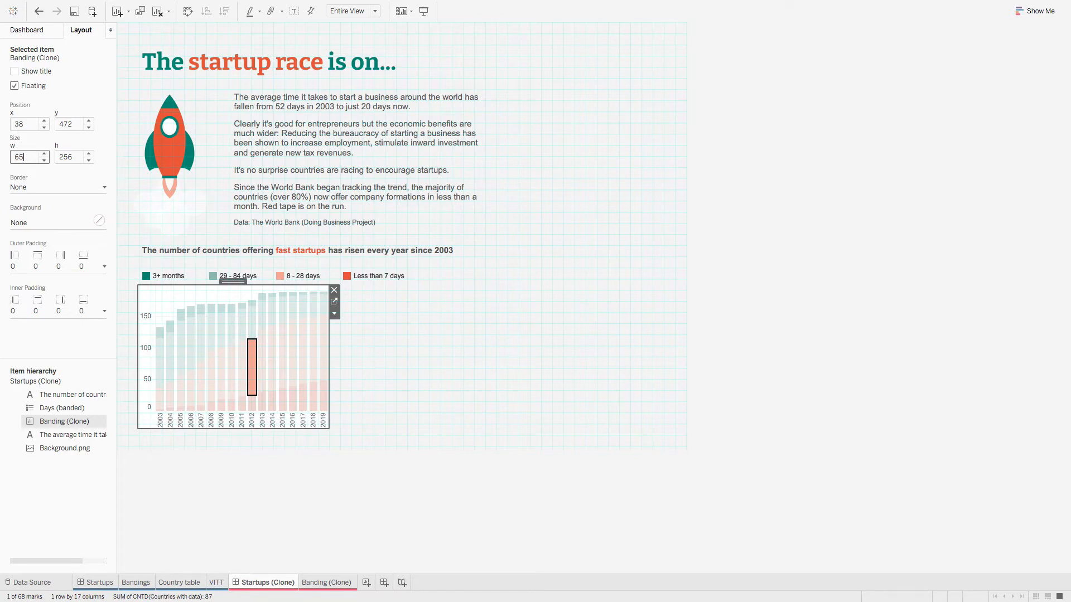
pyautogui.write('8')
pyautogui.click(75, 157)
pyautogui.write('242')
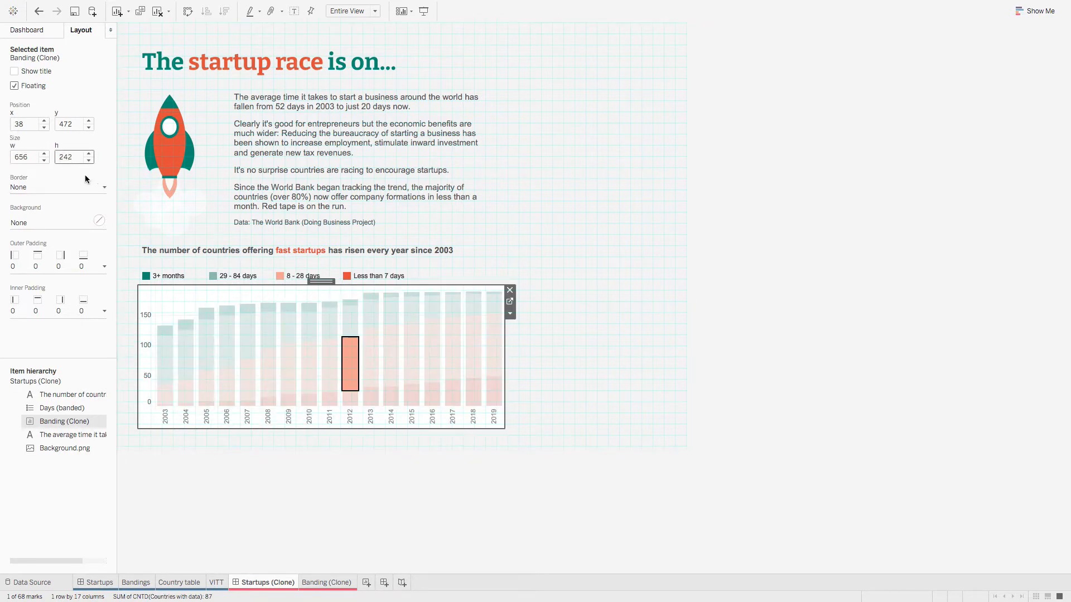
pyautogui.click(618, 301)
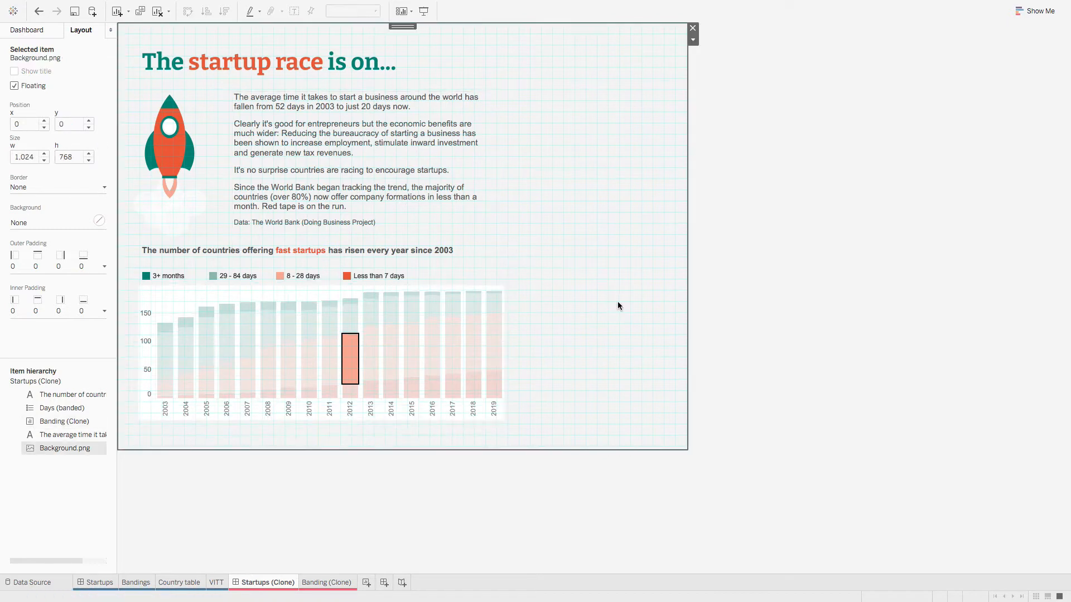
# Step: Compare against the original dashboard, then add a new blank worksheet
pyautogui.click(351, 365)
pyautogui.click(635, 410)
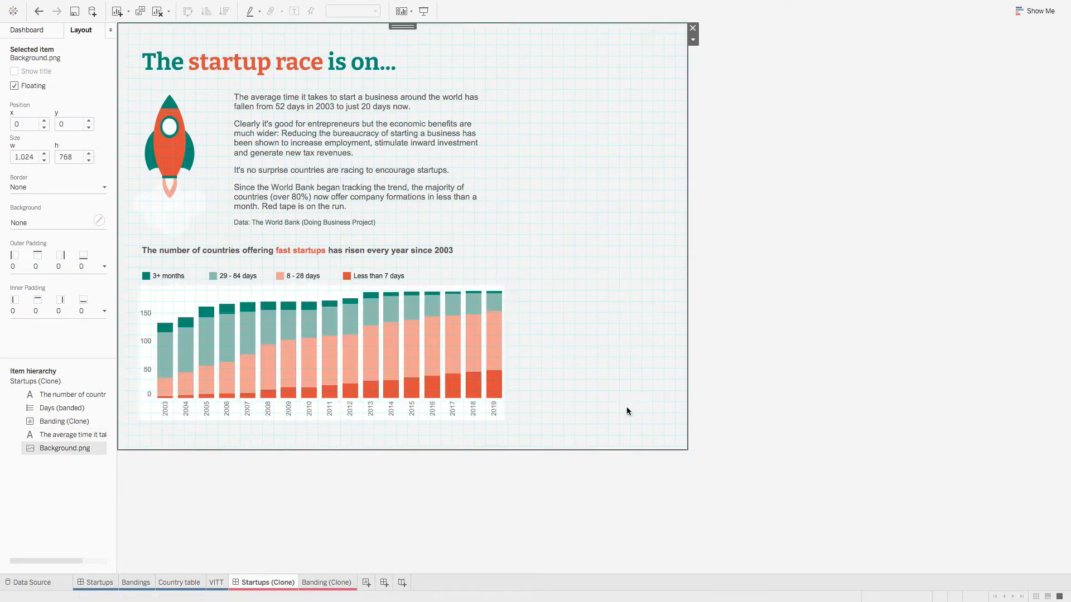
pyautogui.click(99, 583)
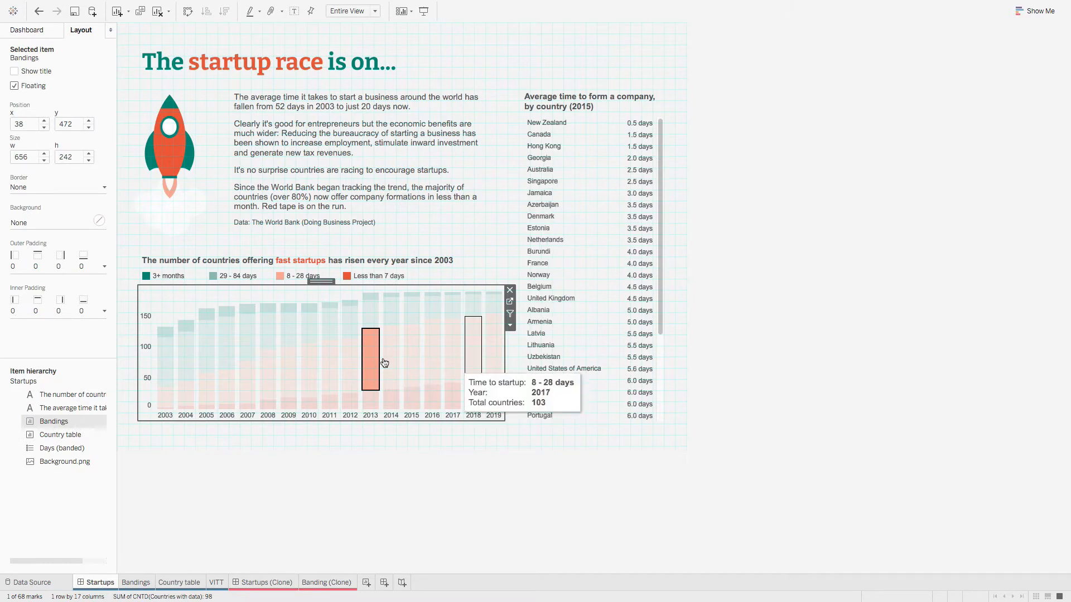
pyautogui.click(904, 400)
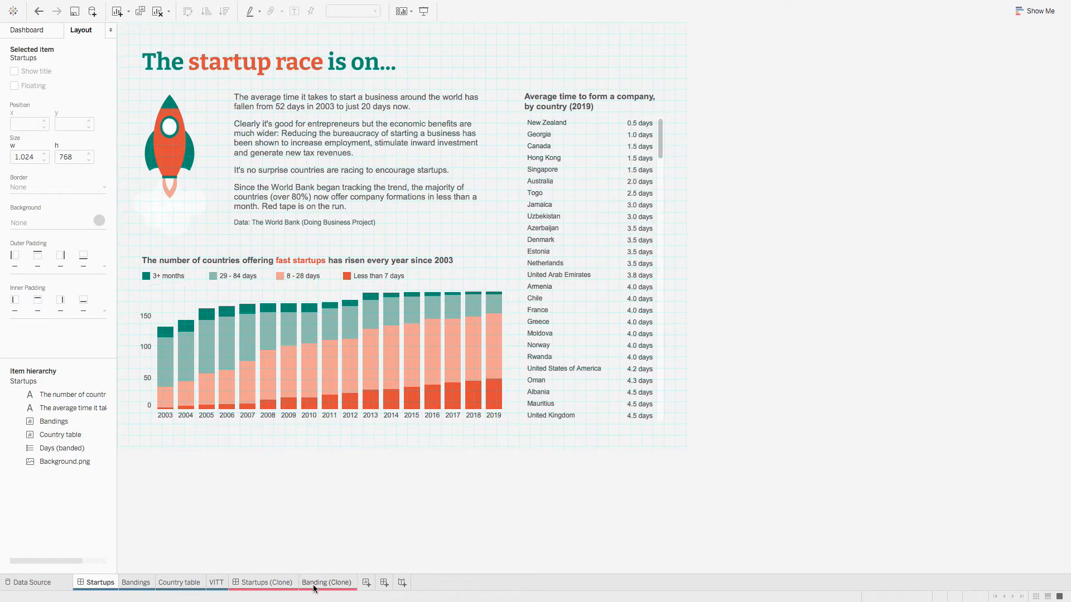
pyautogui.click(367, 582)
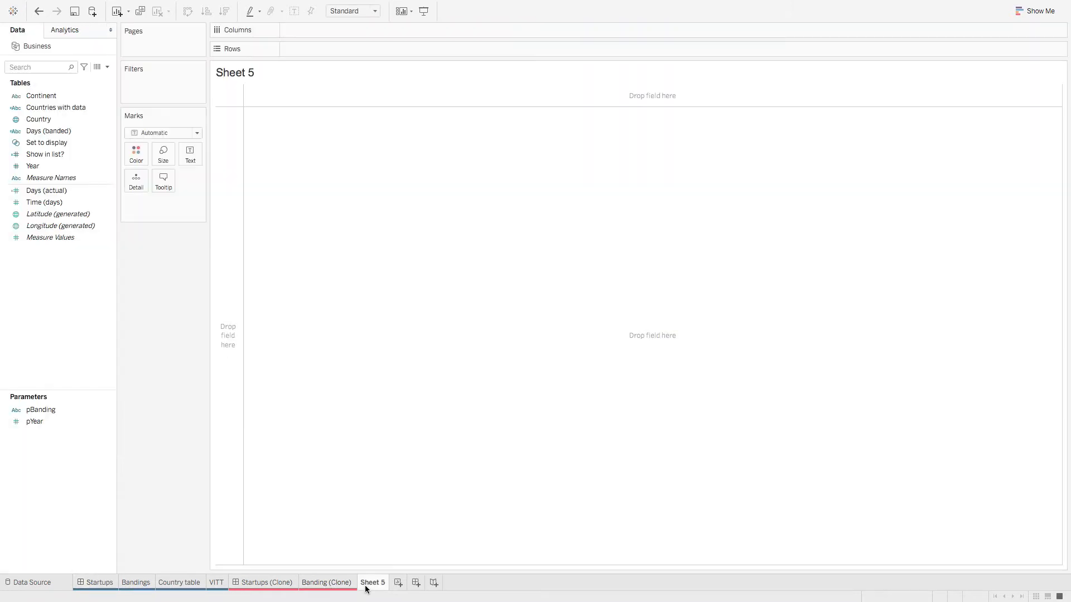
# Step: Rename the new sheet to 'Country table (Clone)'
pyautogui.rightClick(371, 587)
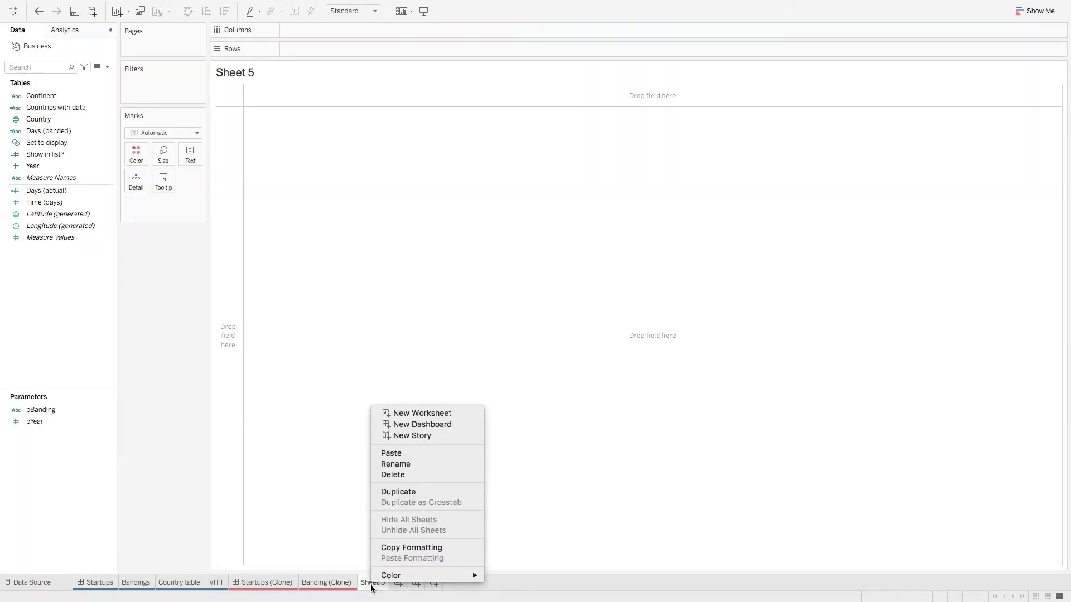
pyautogui.click(406, 463)
pyautogui.write('Cou')
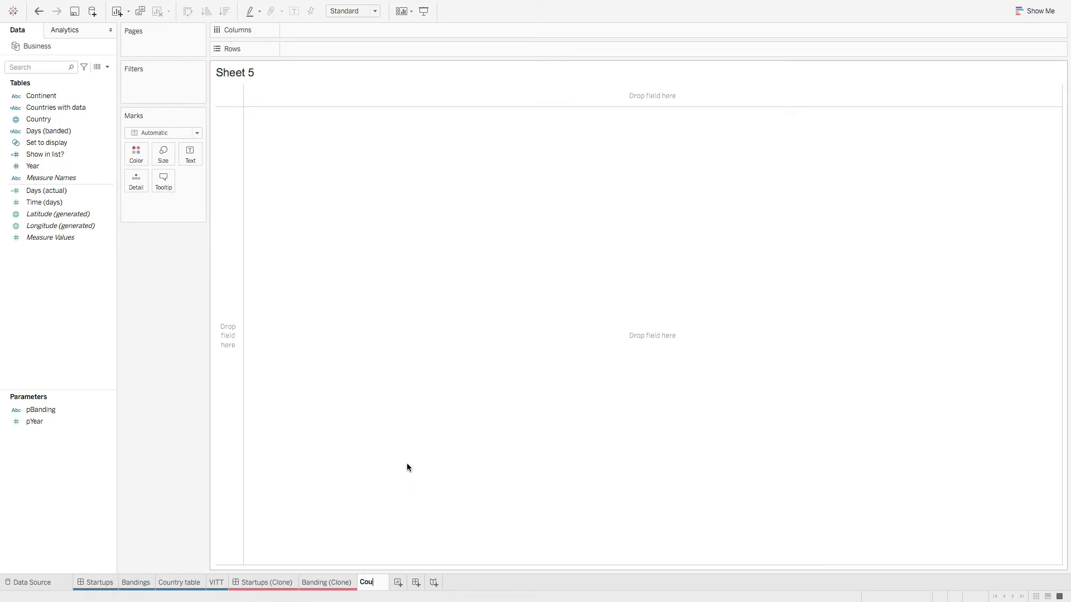
pyautogui.write('ntry table (Clone)')
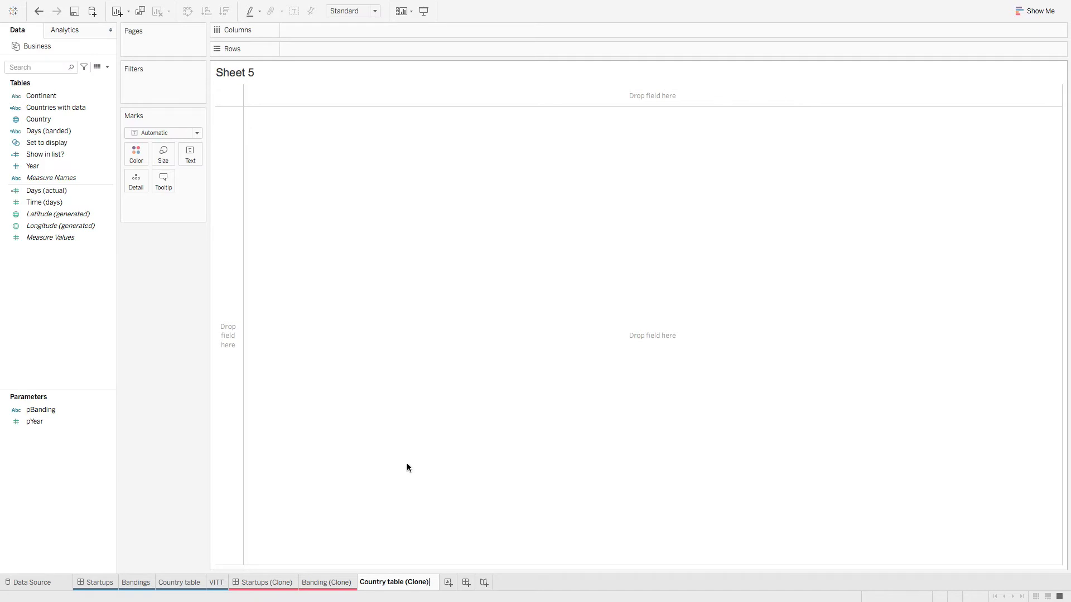
pyautogui.press('Return')
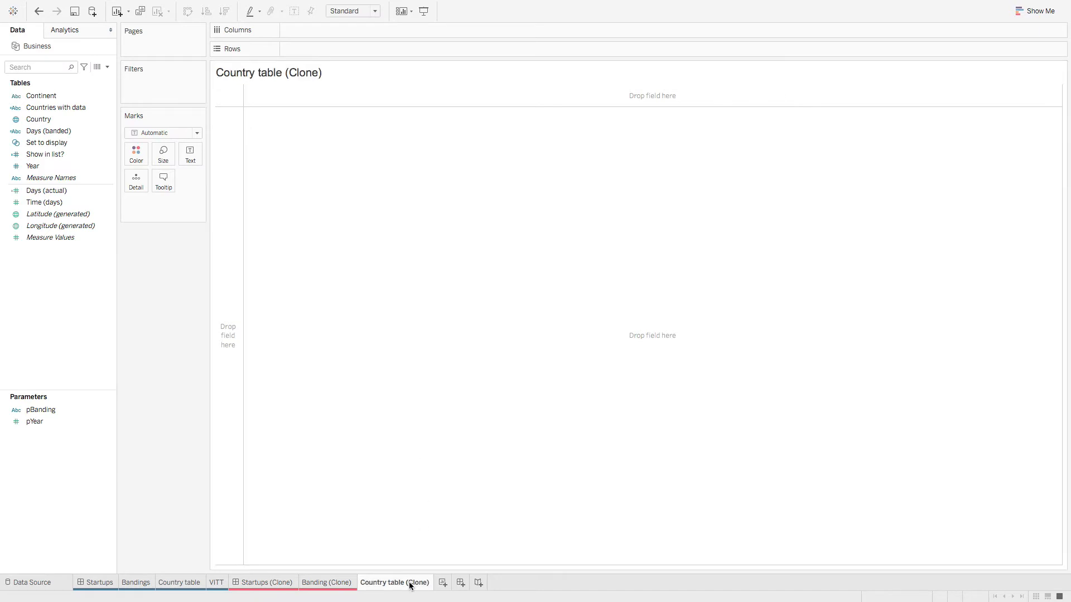
# Step: Colour the Country table (Clone) sheet tab red
pyautogui.rightClick(411, 583)
pyautogui.moveTo(509, 573)
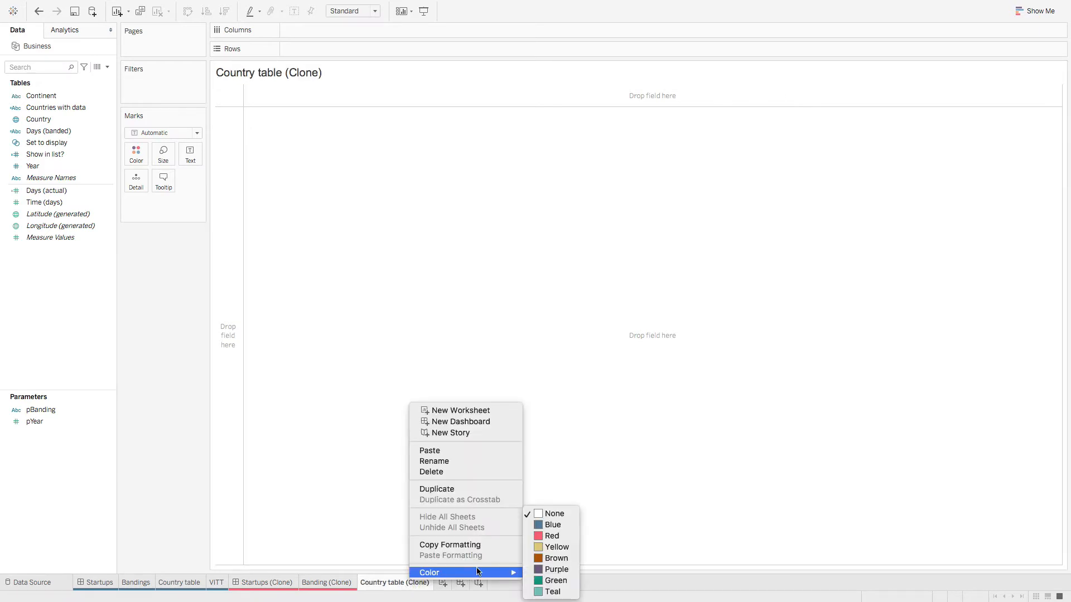
pyautogui.click(560, 537)
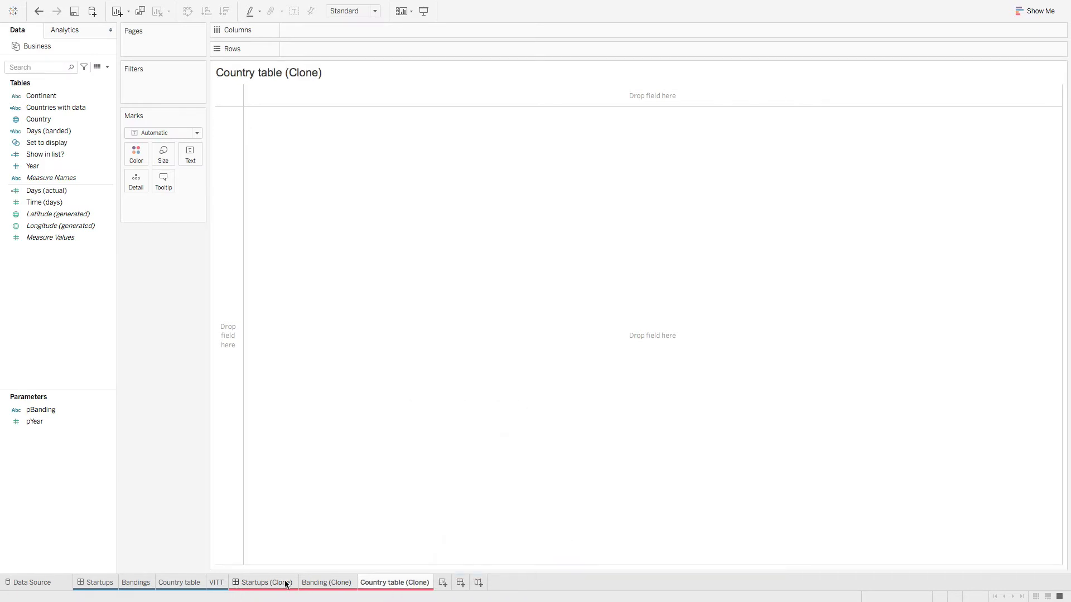
pyautogui.click(168, 583)
pyautogui.moveTo(387, 588)
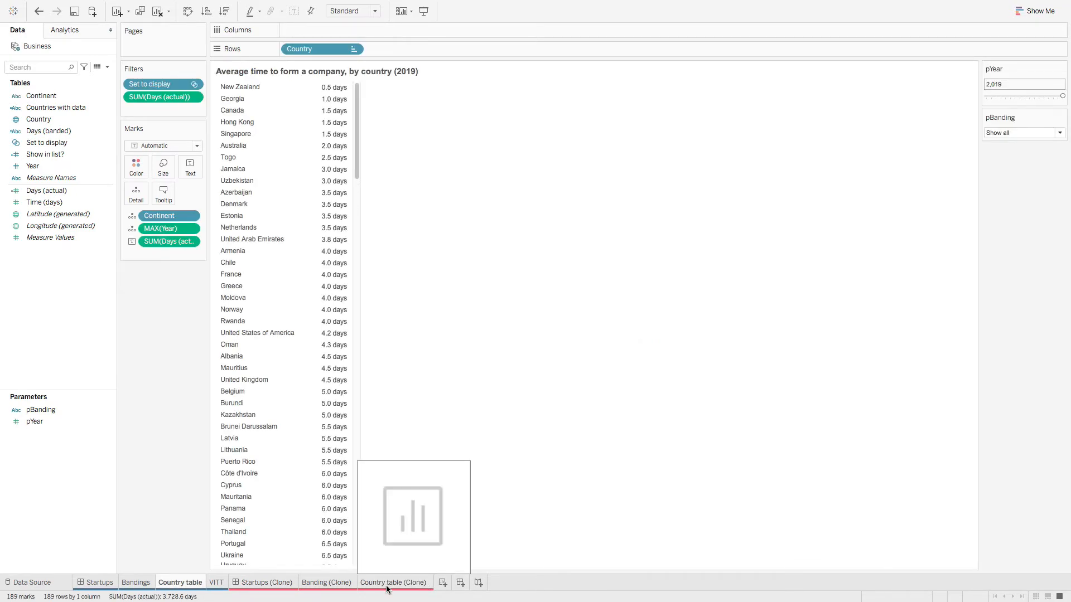
pyautogui.click(385, 585)
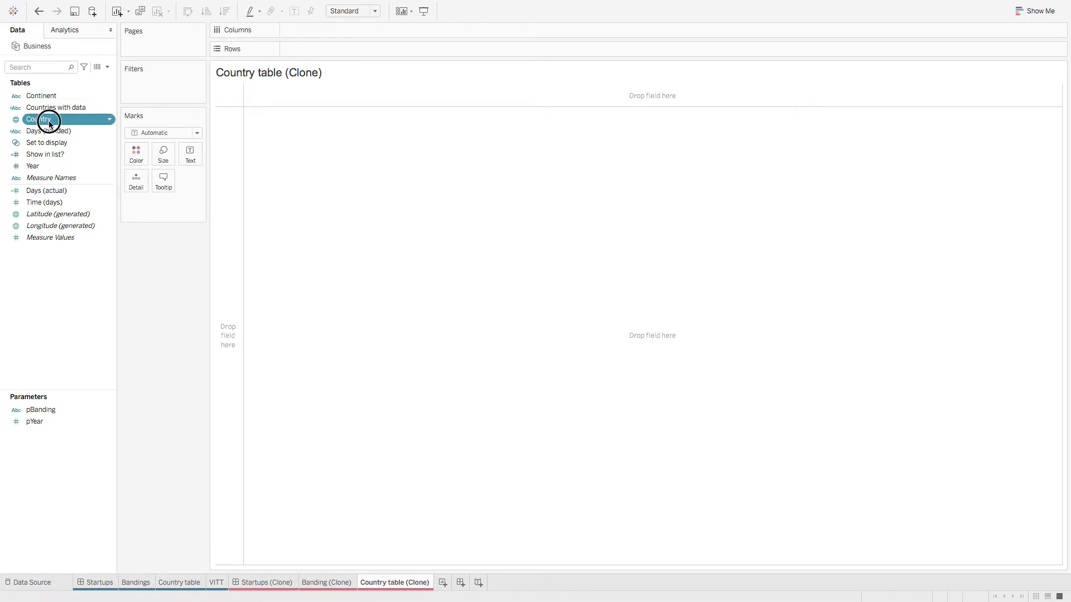
# Step: List Country as rows in the clone and move the Country table tab beside it
pyautogui.moveTo(47, 119); pyautogui.dragTo(328, 51)
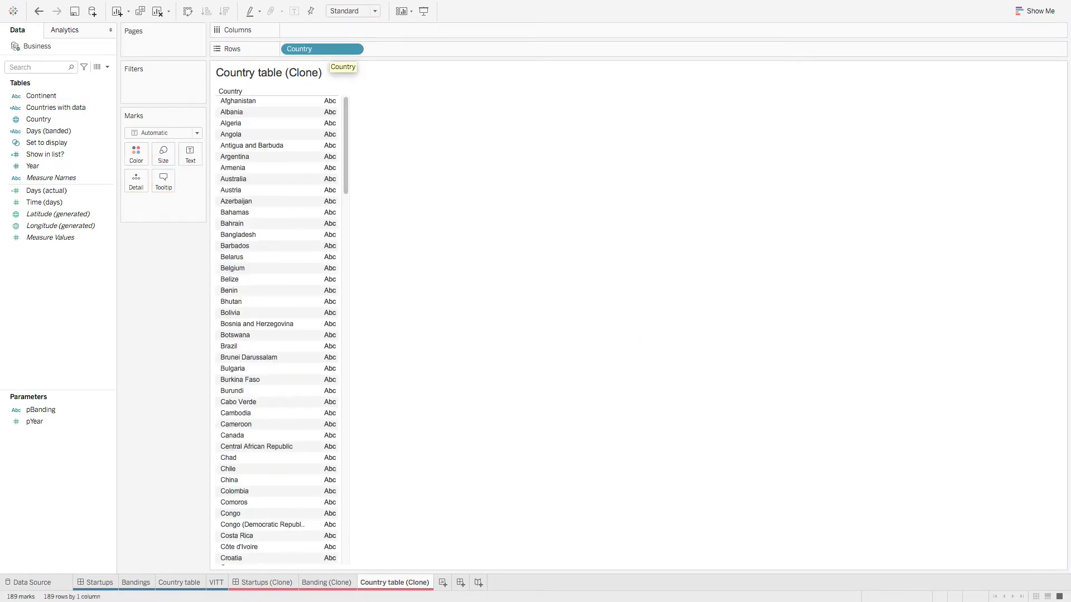
pyautogui.moveTo(351, 585)
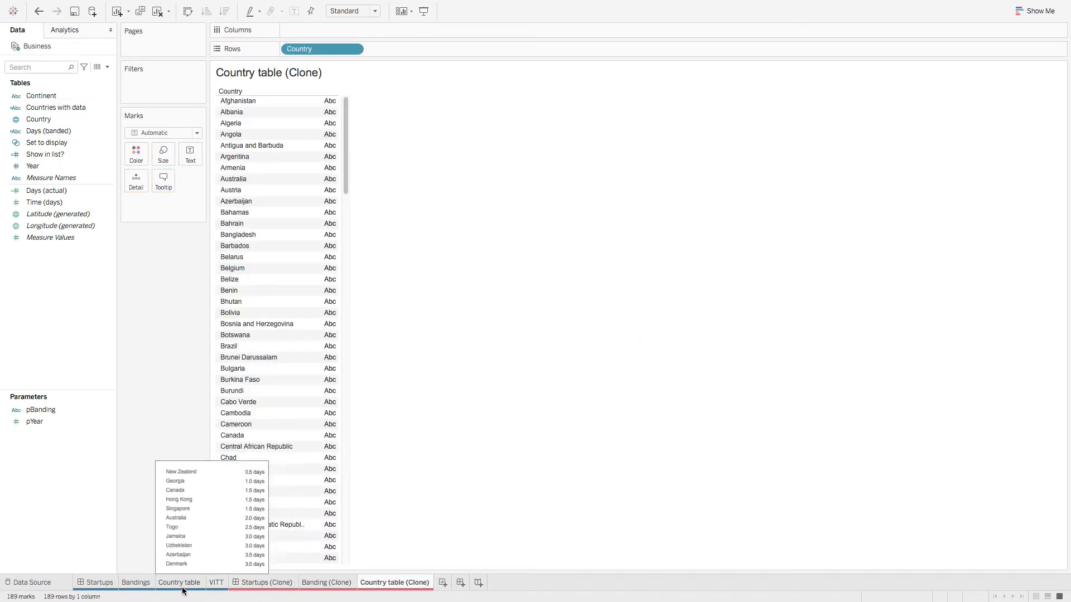
pyautogui.click(180, 583)
pyautogui.moveTo(394, 585)
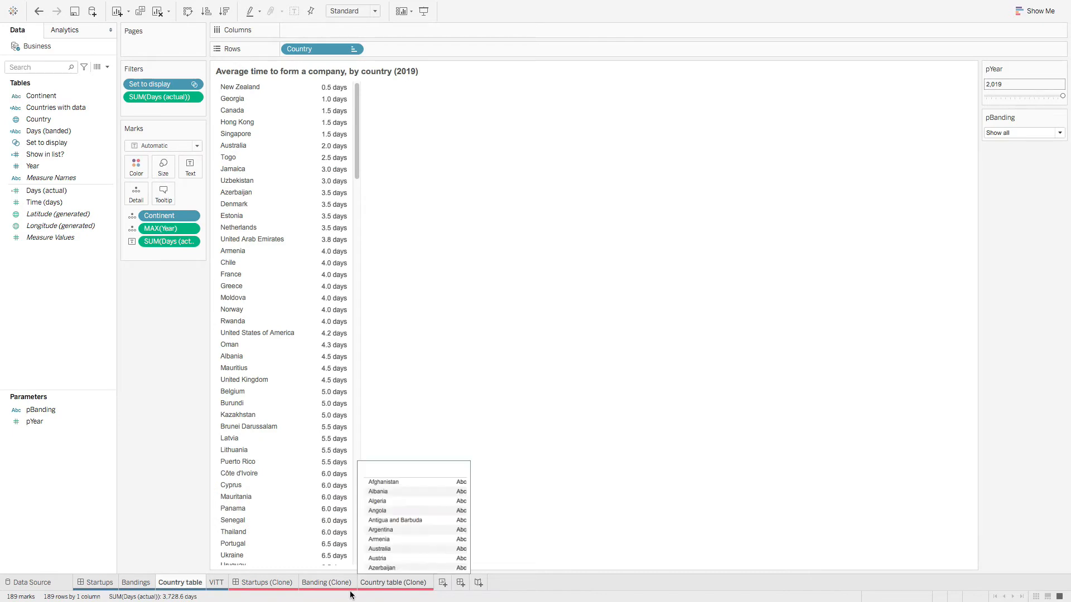
pyautogui.moveTo(191, 583); pyautogui.dragTo(350, 591)
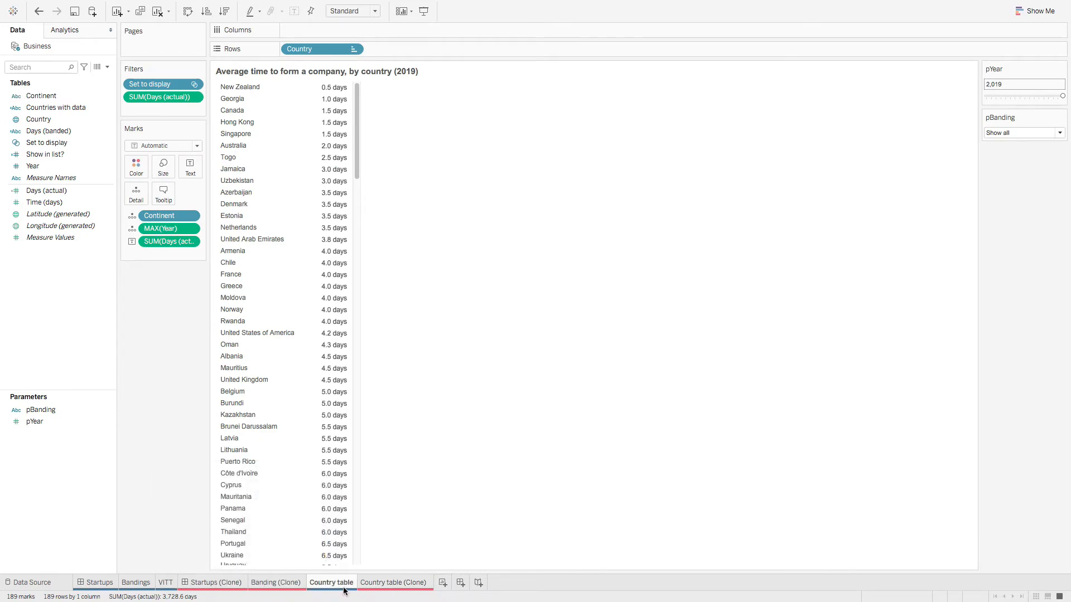
pyautogui.click(396, 587)
# Step: Filter the clone by the Set to display set
pyautogui.click(71, 142)
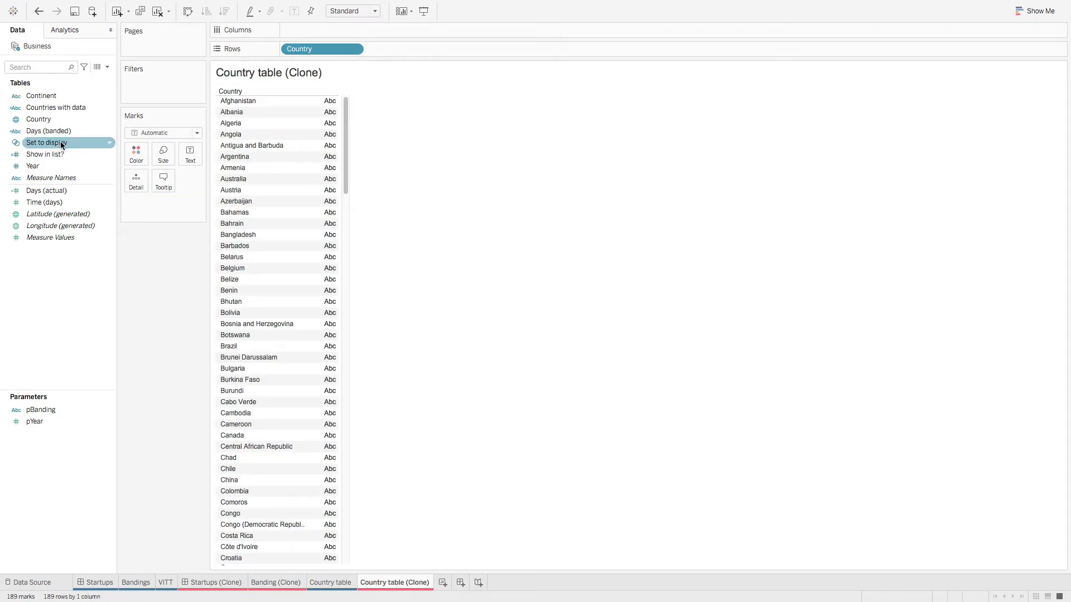
pyautogui.moveTo(61, 145); pyautogui.dragTo(160, 85)
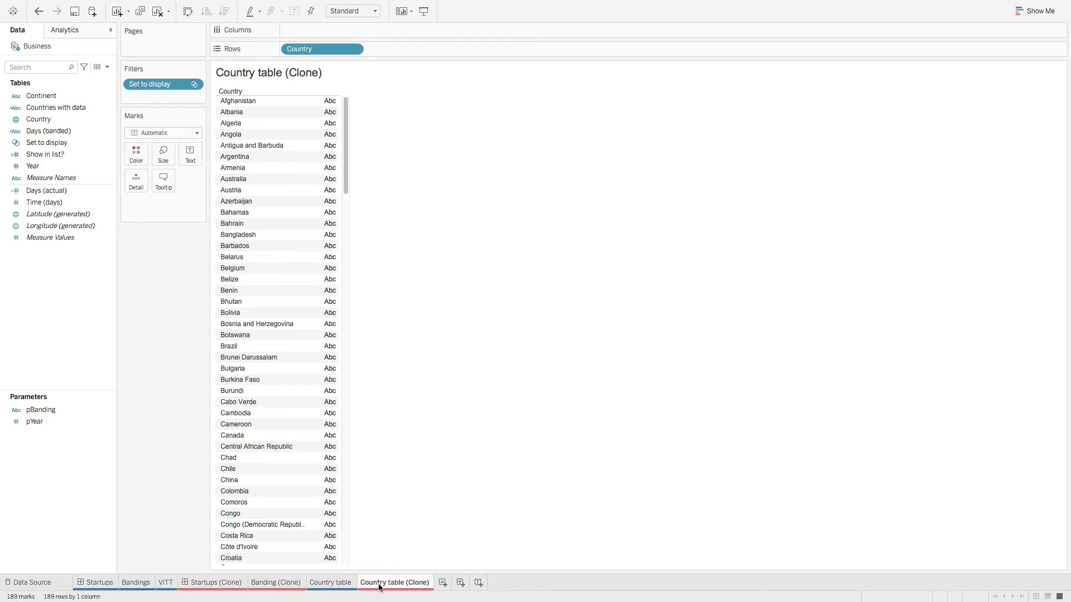
pyautogui.click(346, 585)
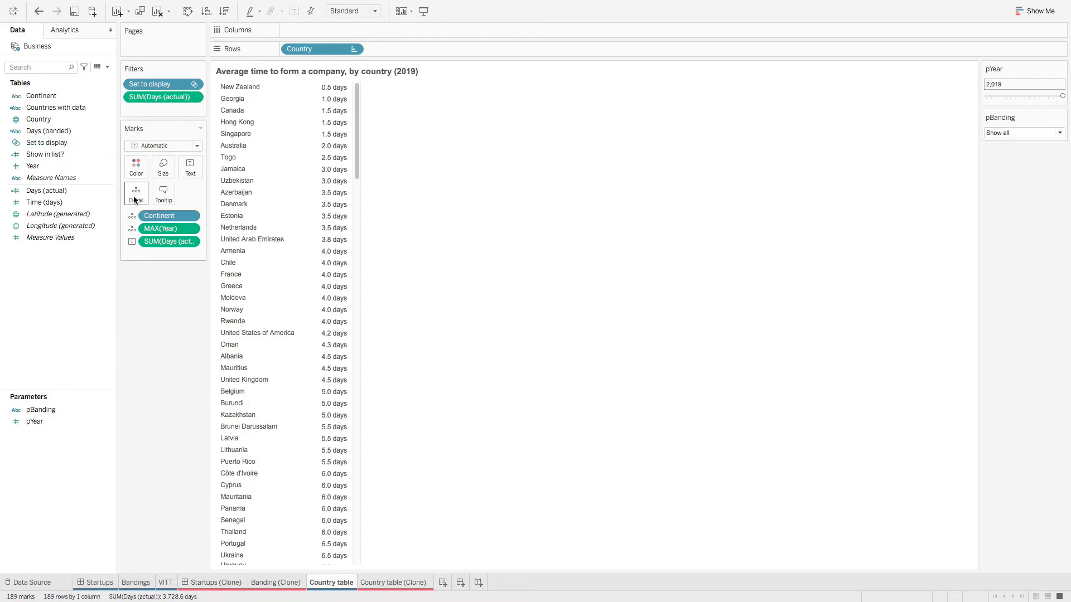
pyautogui.click(400, 583)
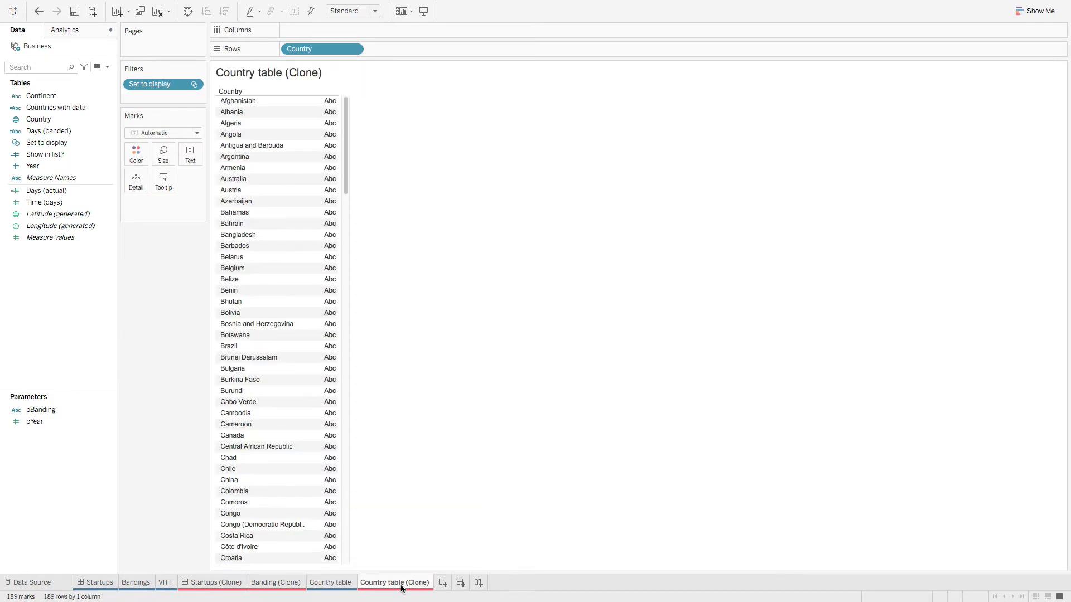
# Step: Add Continent and MAX(Year) as detail on the clone's Marks card
pyautogui.moveTo(59, 99); pyautogui.dragTo(139, 180)
pyautogui.moveTo(41, 166); pyautogui.dragTo(138, 184)
pyautogui.rightClick(166, 216)
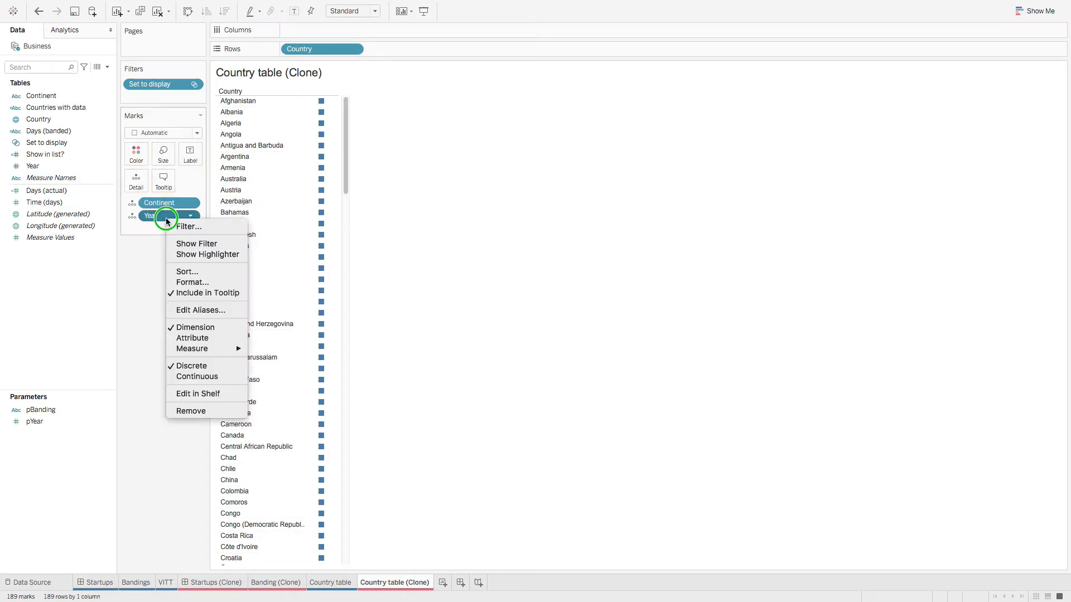
pyautogui.moveTo(233, 347)
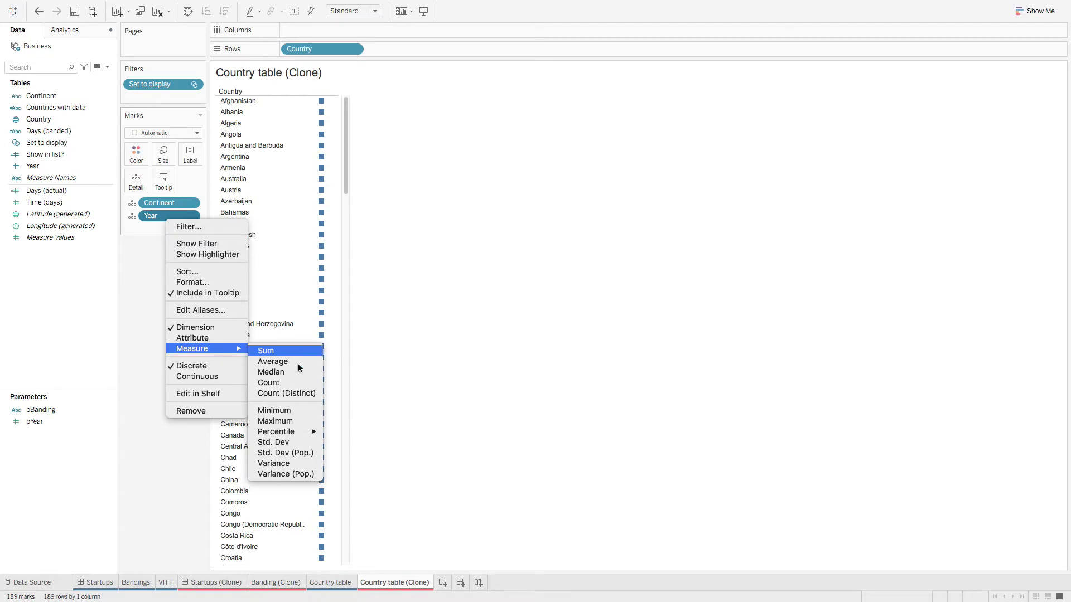
pyautogui.click(297, 422)
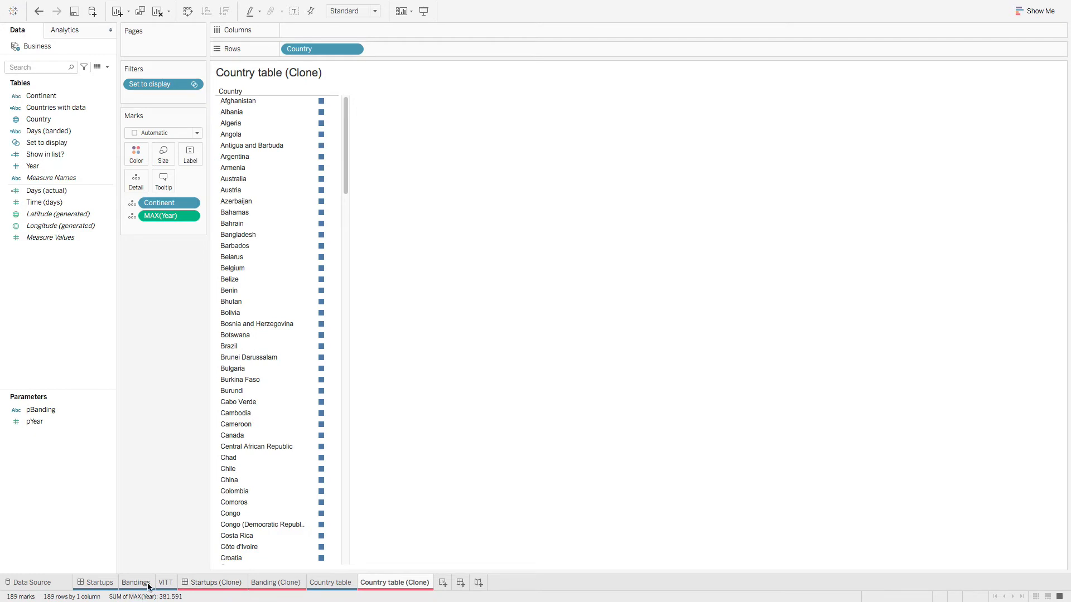
# Step: Check the original table, then label each country with SUM(Days (actual))
pyautogui.click(337, 585)
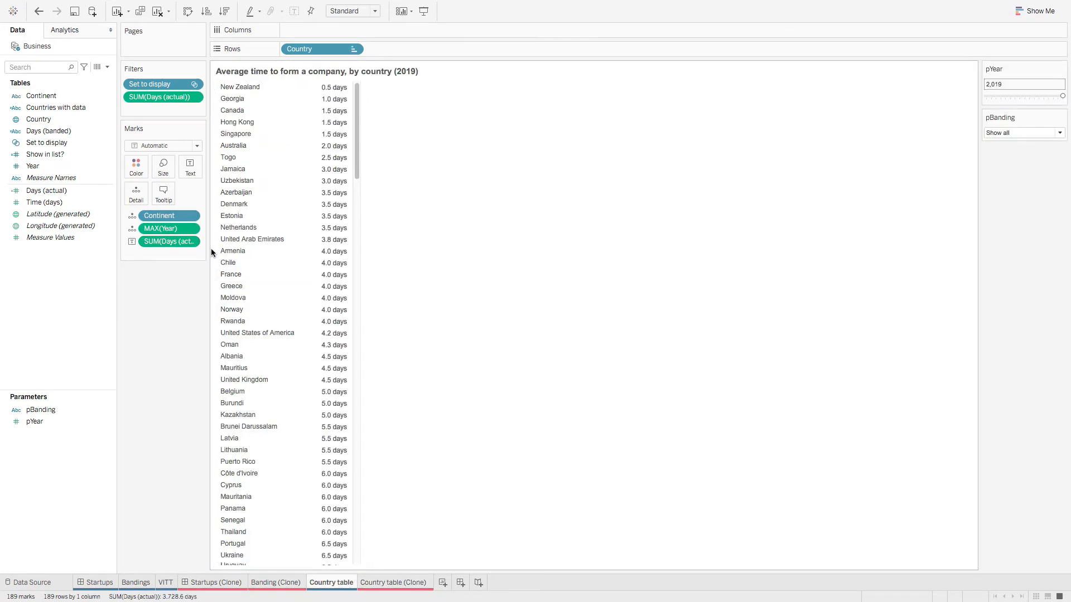
pyautogui.moveTo(210, 249)
pyautogui.mouseDown()
pyautogui.moveTo(321, 255)
pyautogui.moveTo(215, 248)
pyautogui.mouseUp()
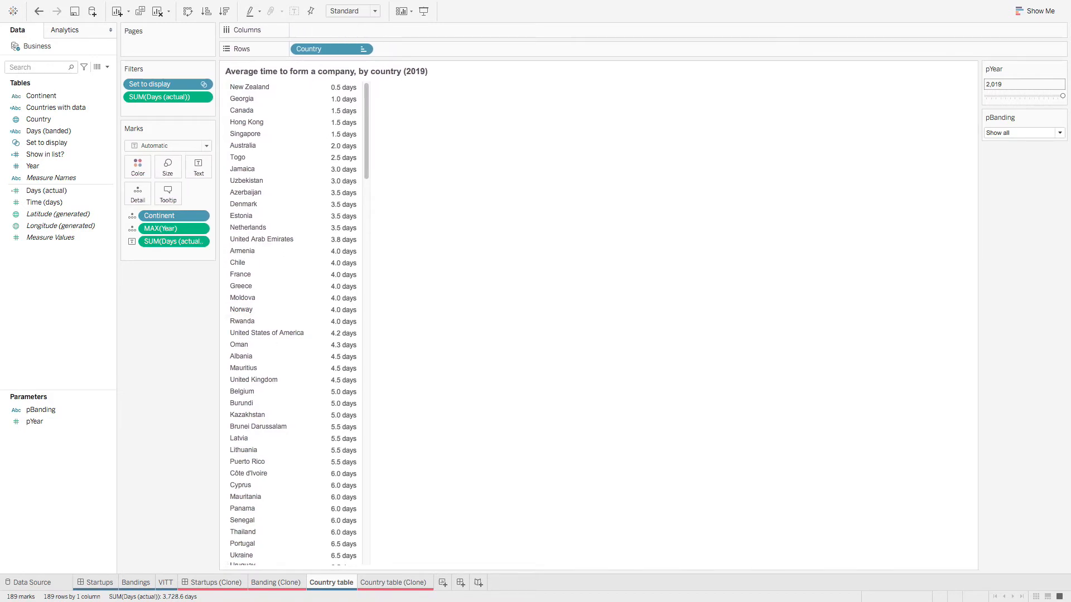
pyautogui.moveTo(322, 373)
pyautogui.click(393, 582)
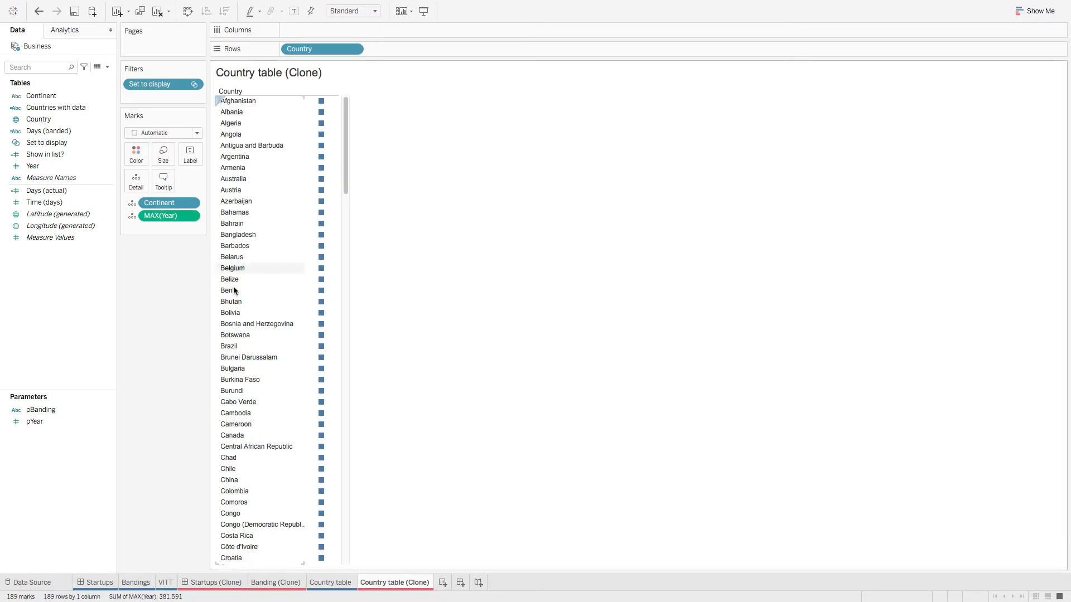
pyautogui.moveTo(48, 191); pyautogui.dragTo(201, 165)
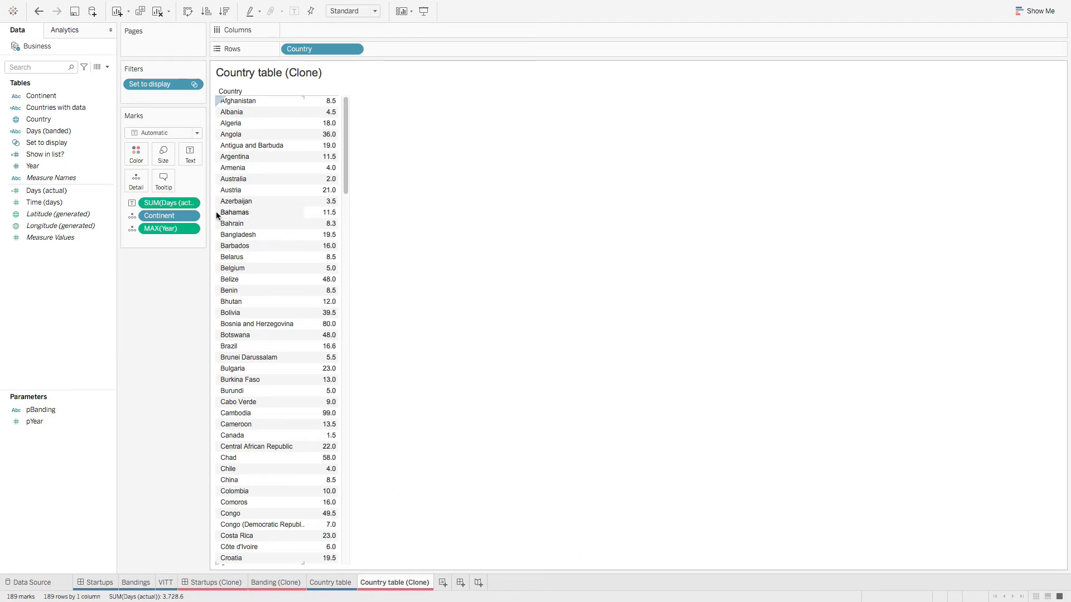
# Step: Inspect the original table's SUM(Days (actual)) filter settings
pyautogui.click(330, 583)
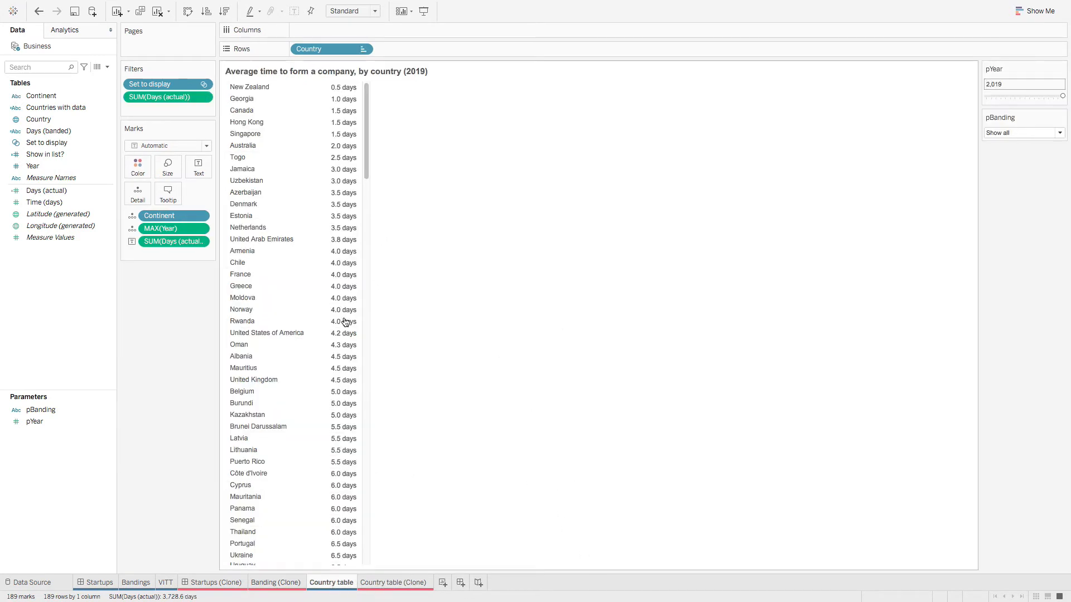
pyautogui.rightClick(172, 98)
pyautogui.click(177, 98)
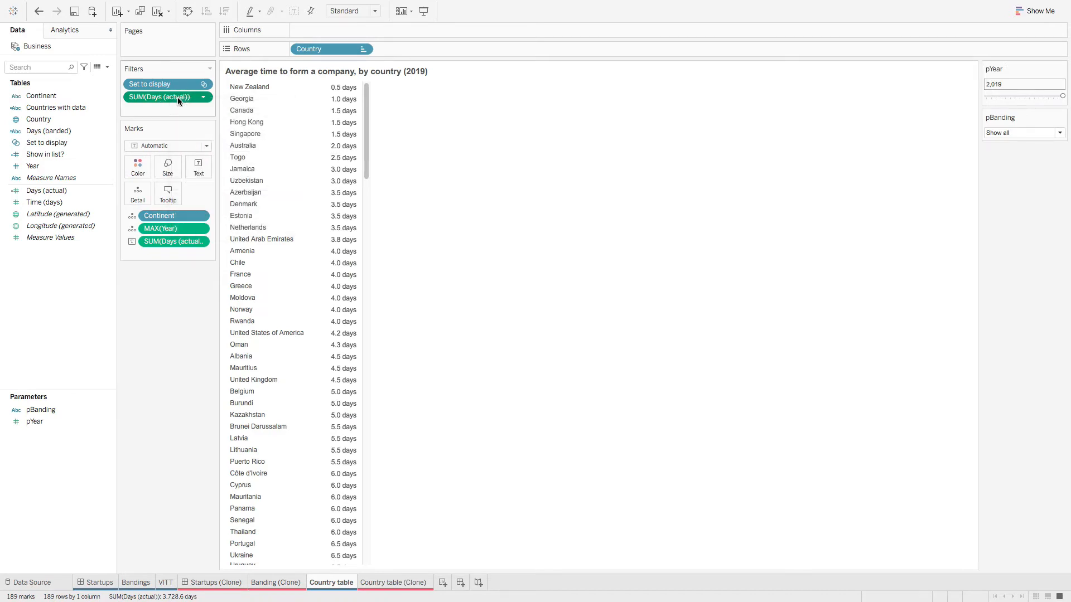
pyautogui.rightClick(182, 99)
pyautogui.click(185, 105)
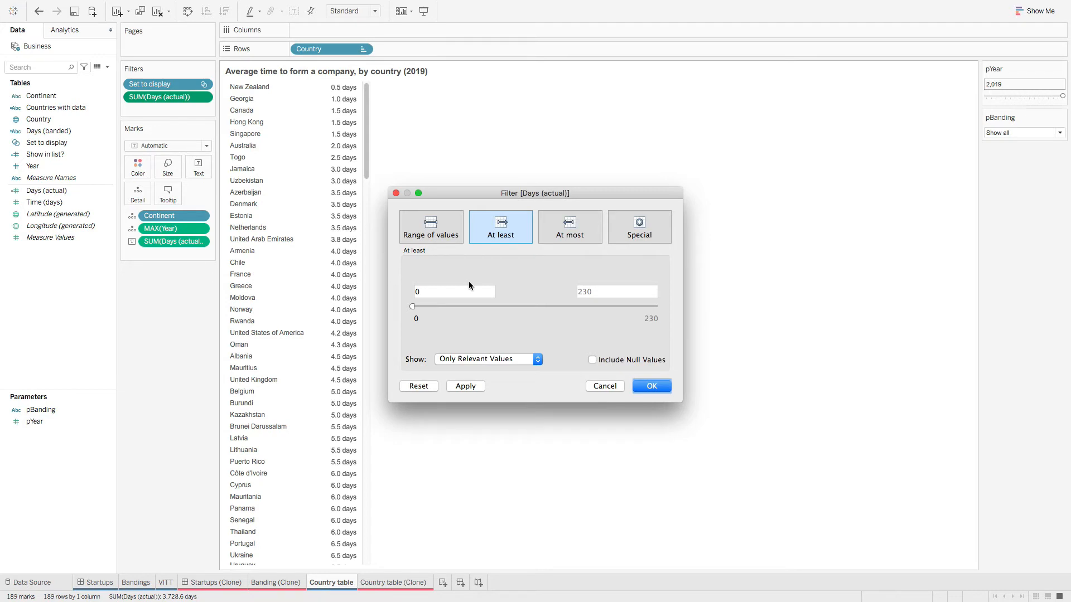
pyautogui.click(604, 387)
# Step: Filter the clone to summed Days (actual) of at least 0
pyautogui.click(411, 583)
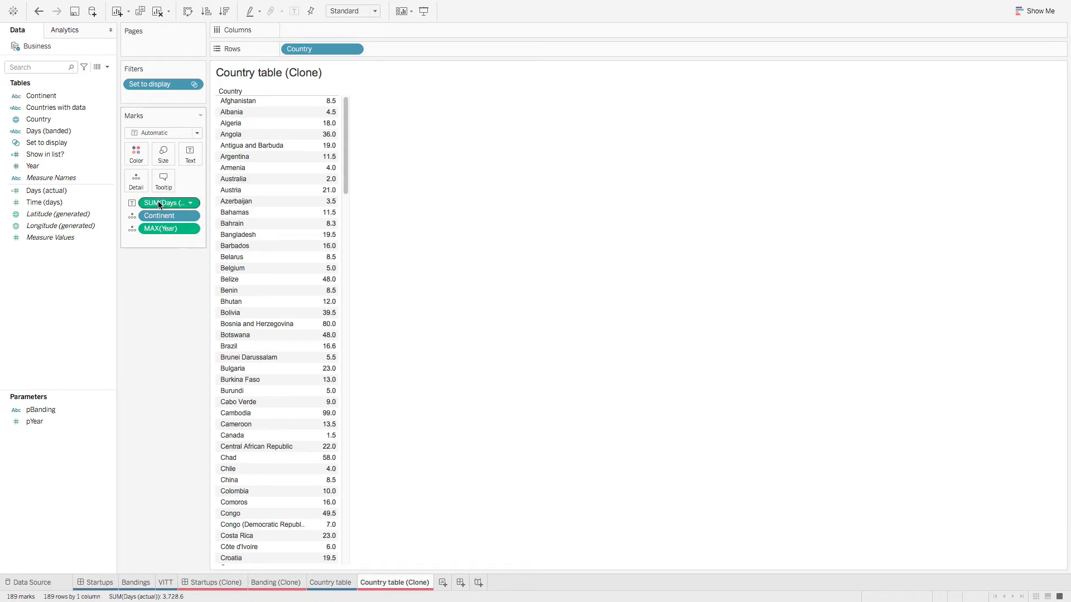
pyautogui.moveTo(162, 204); pyautogui.dragTo(152, 101)
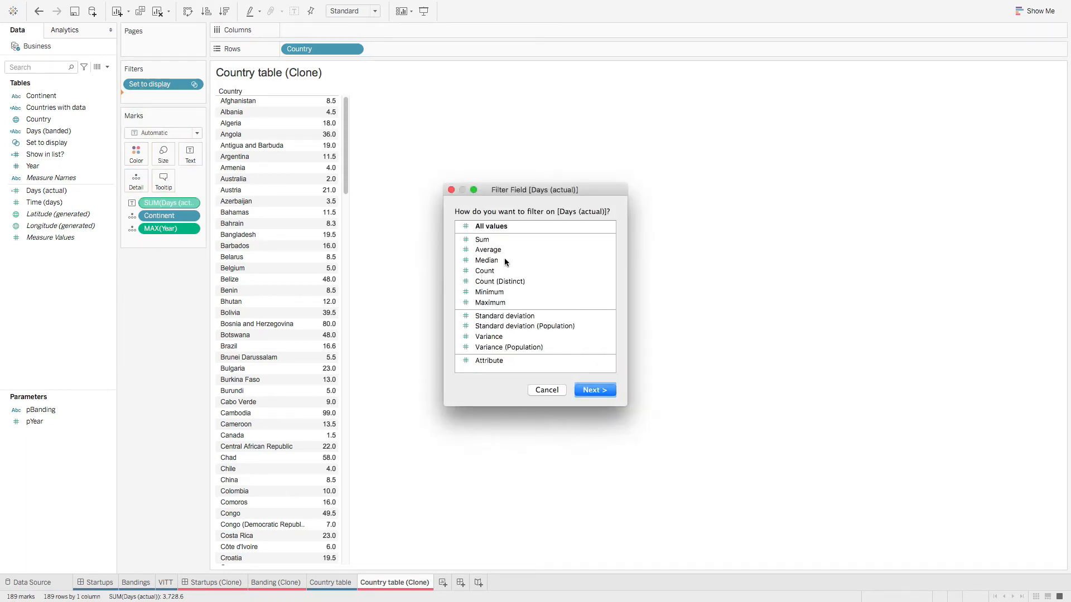
pyautogui.click(594, 390)
pyautogui.click(501, 227)
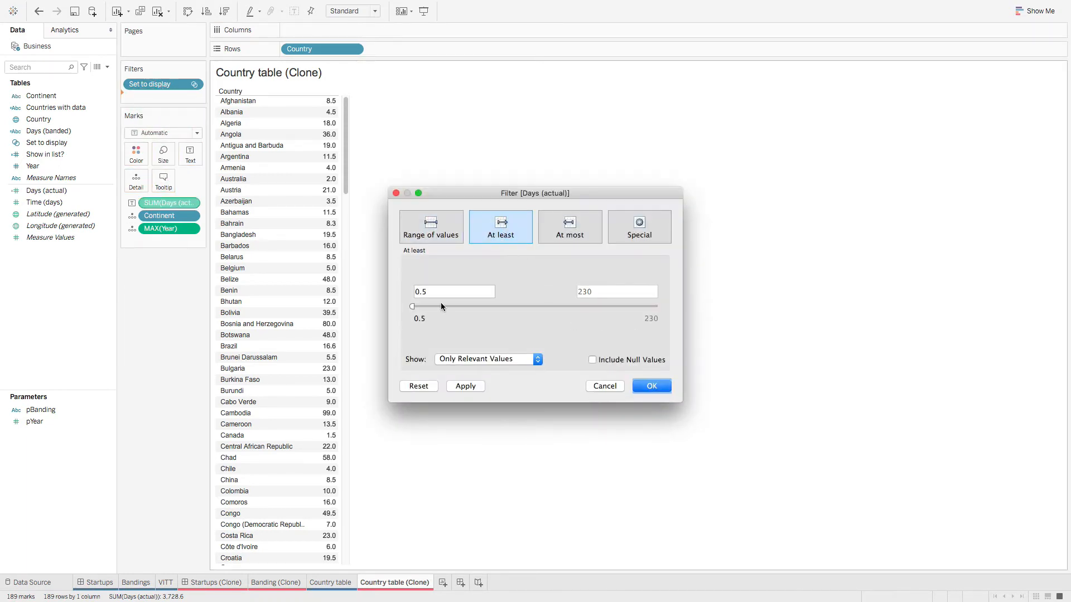
pyautogui.write('0')
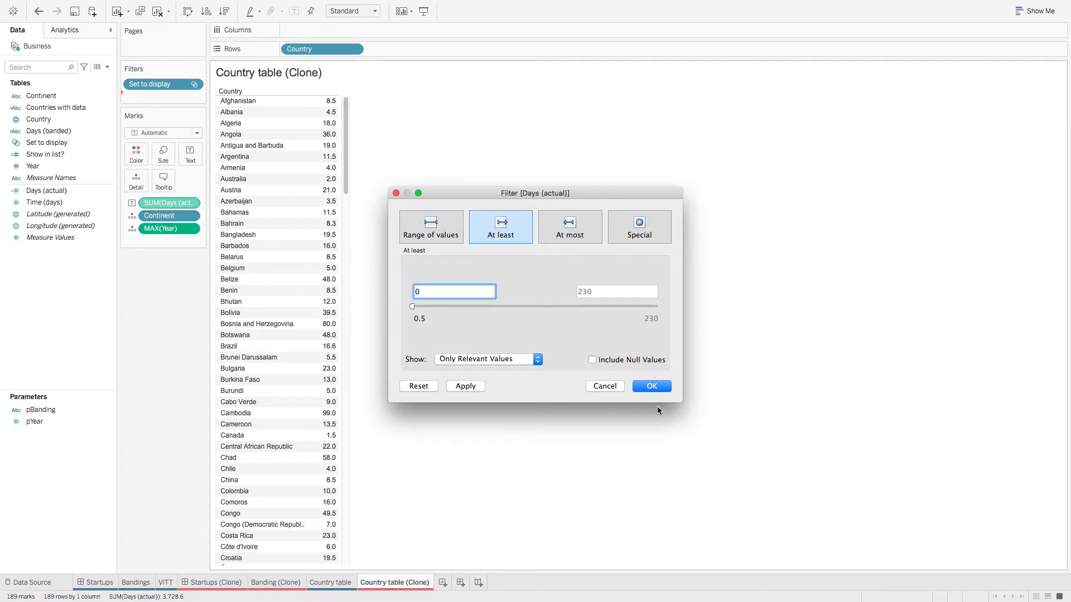
pyautogui.click(660, 386)
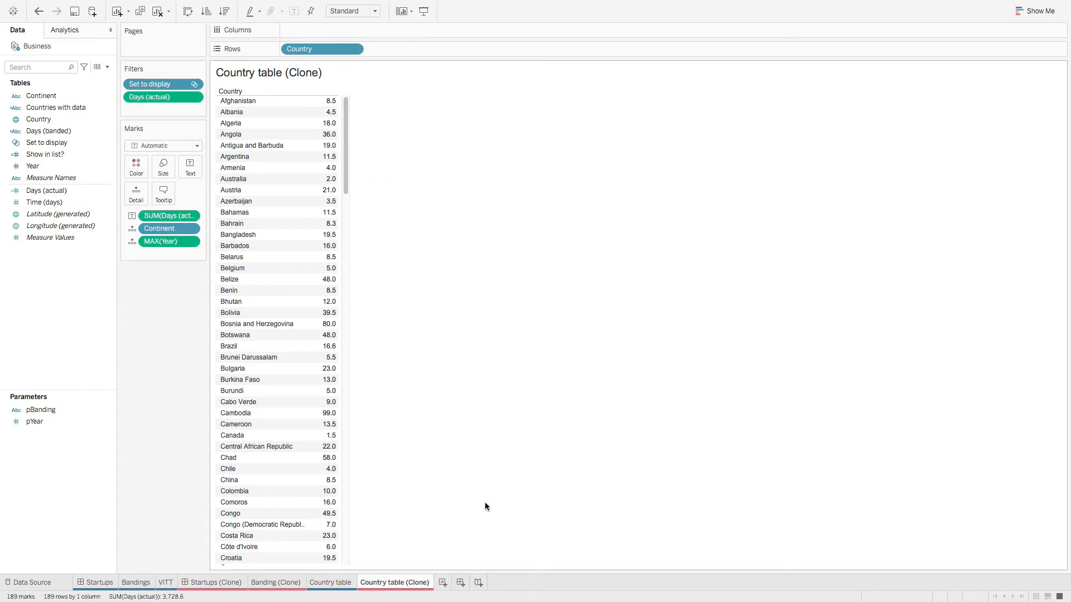
# Step: Show the original Country table's SUM(Days (actual)) format settings: Arial 11pt, automatic alignment
pyautogui.click(330, 582)
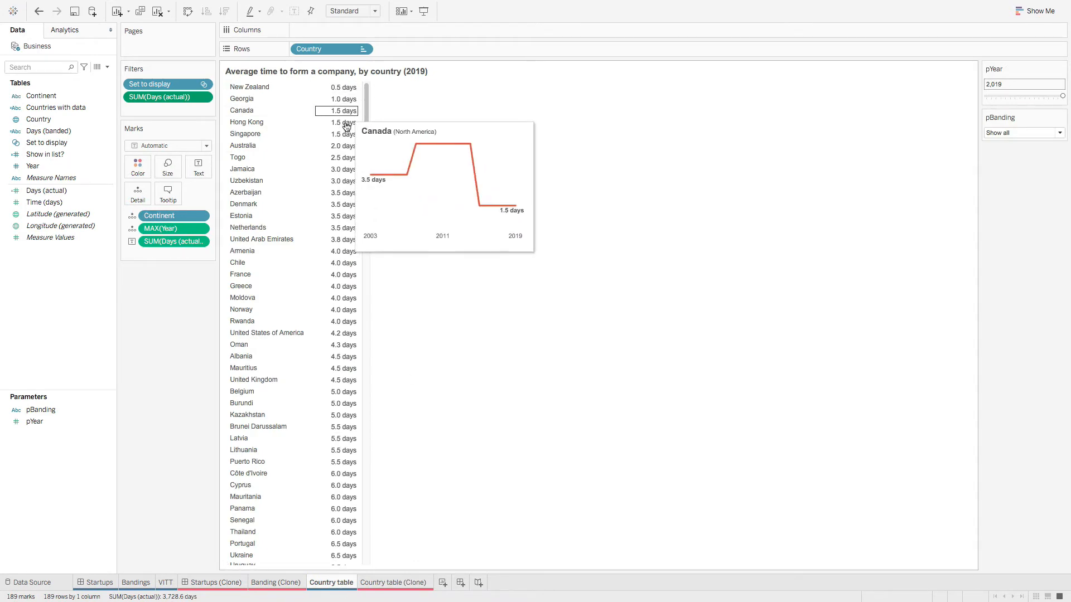
pyautogui.click(346, 91)
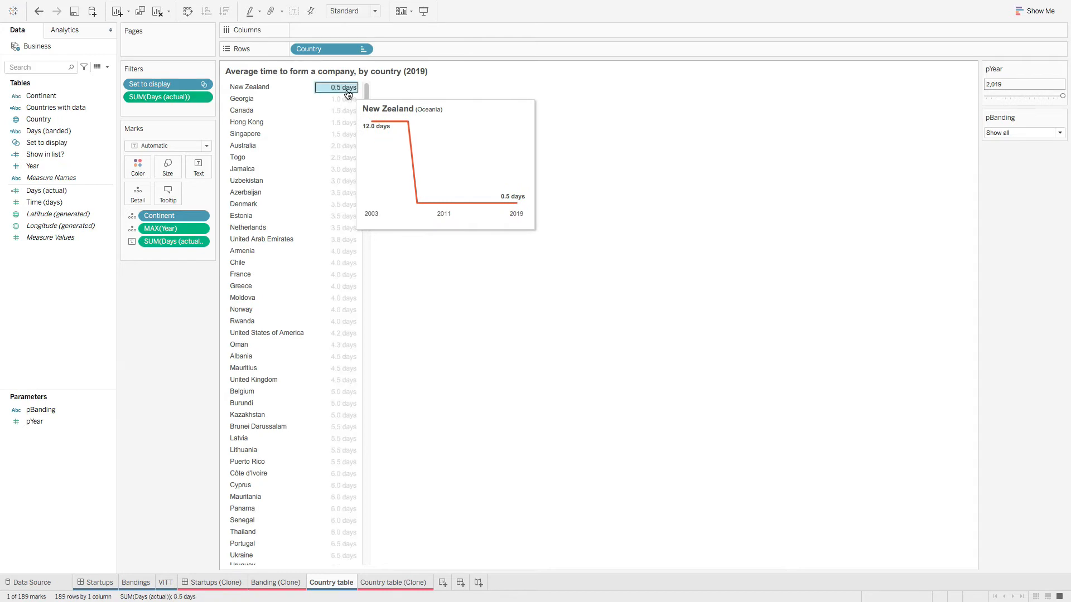
pyautogui.rightClick(347, 93)
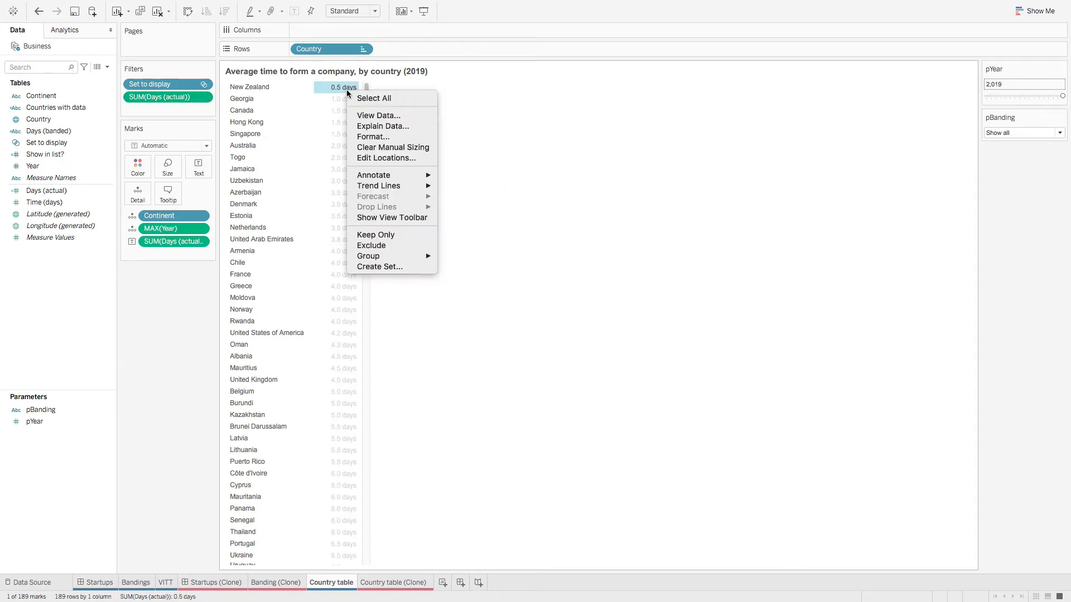
pyautogui.click(370, 136)
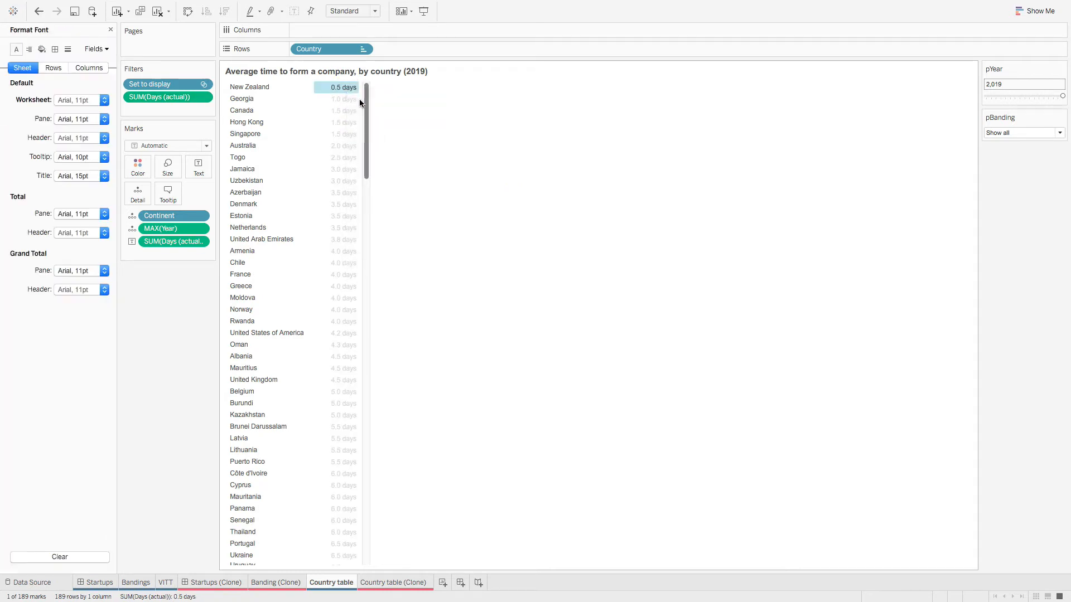
pyautogui.click(100, 49)
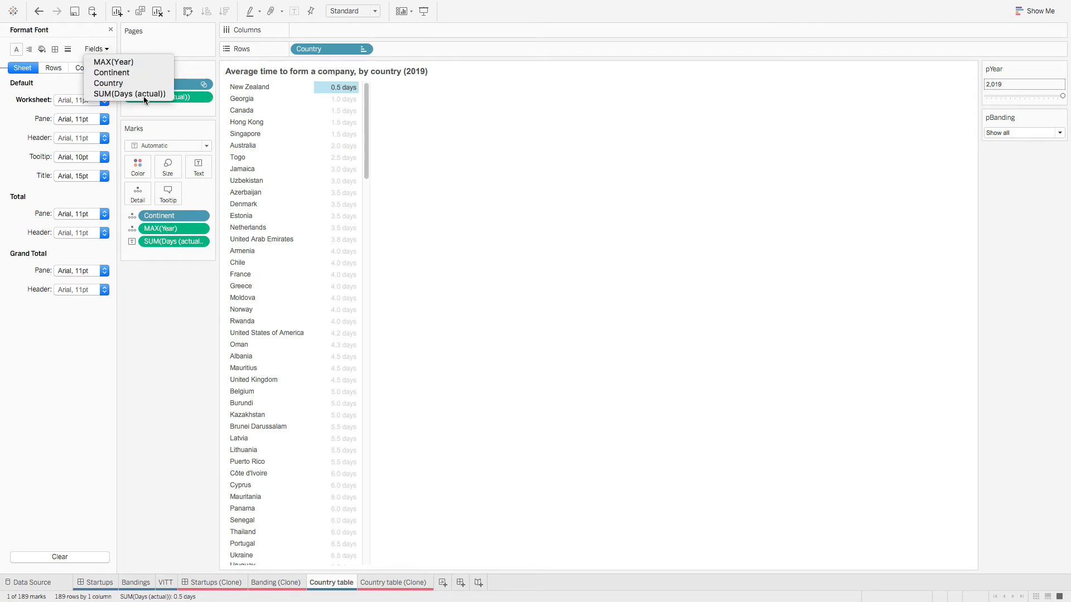
pyautogui.click(122, 96)
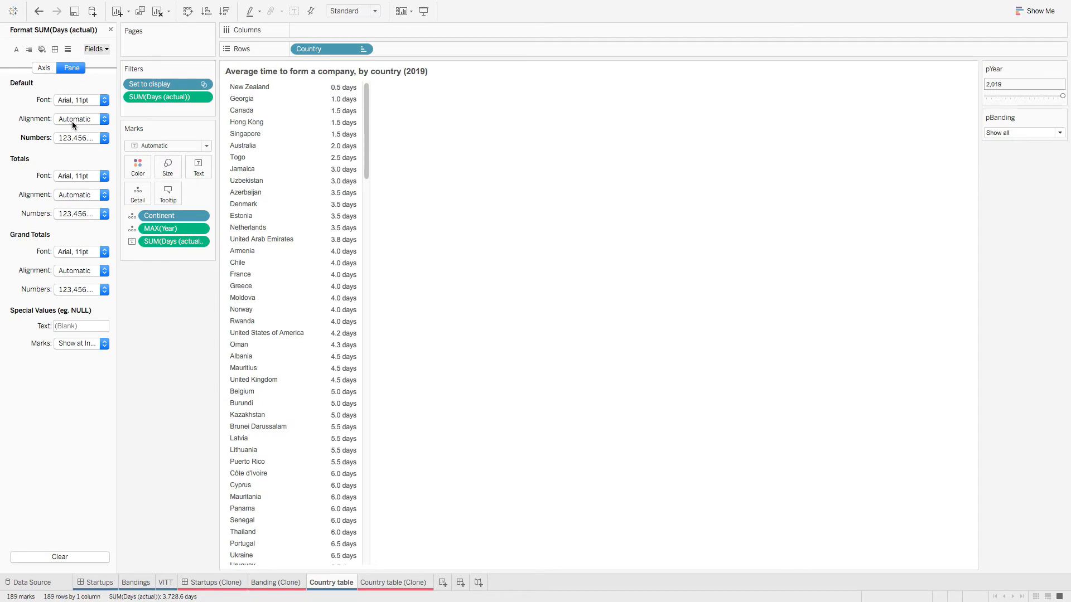
# Step: Copy the custom number format '#,##0.0 days' from Country table's Days values
pyautogui.click(71, 136)
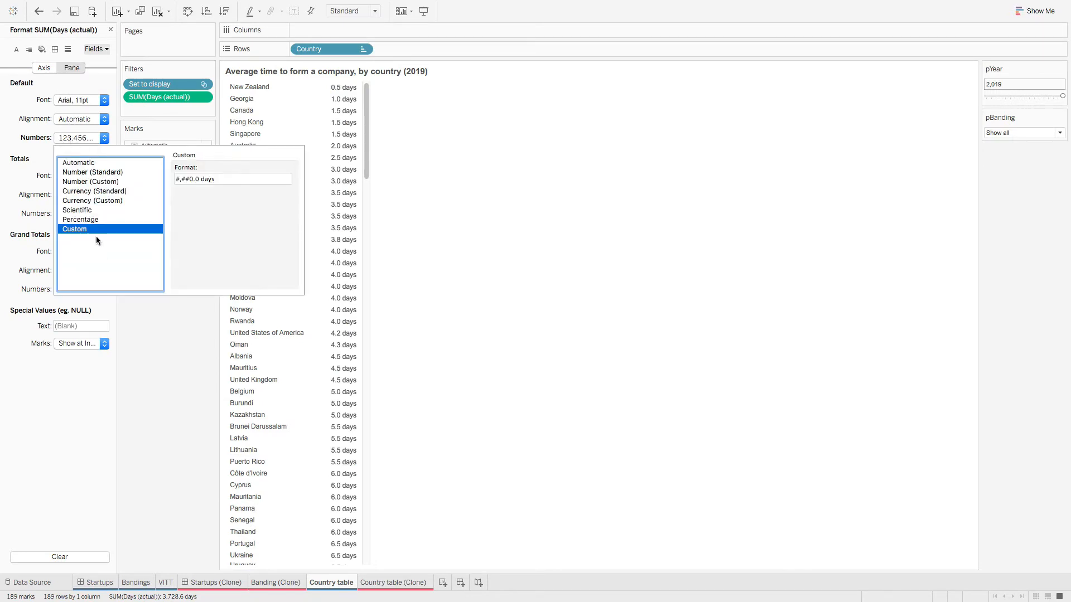
pyautogui.click(237, 180)
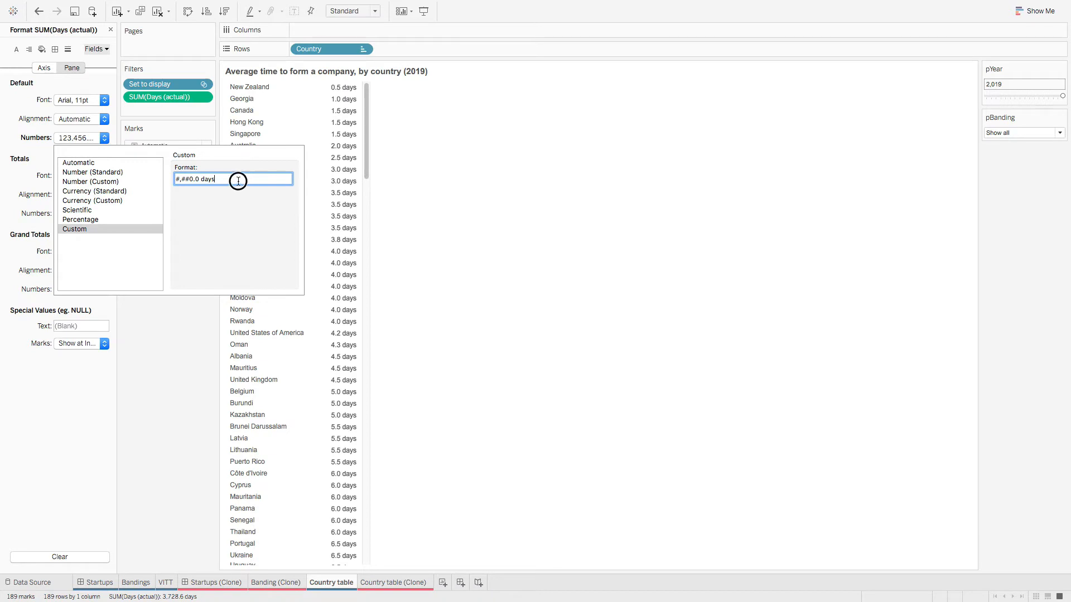
pyautogui.moveTo(238, 179); pyautogui.dragTo(167, 178)
pyautogui.rightClick(185, 179)
pyautogui.click(210, 229)
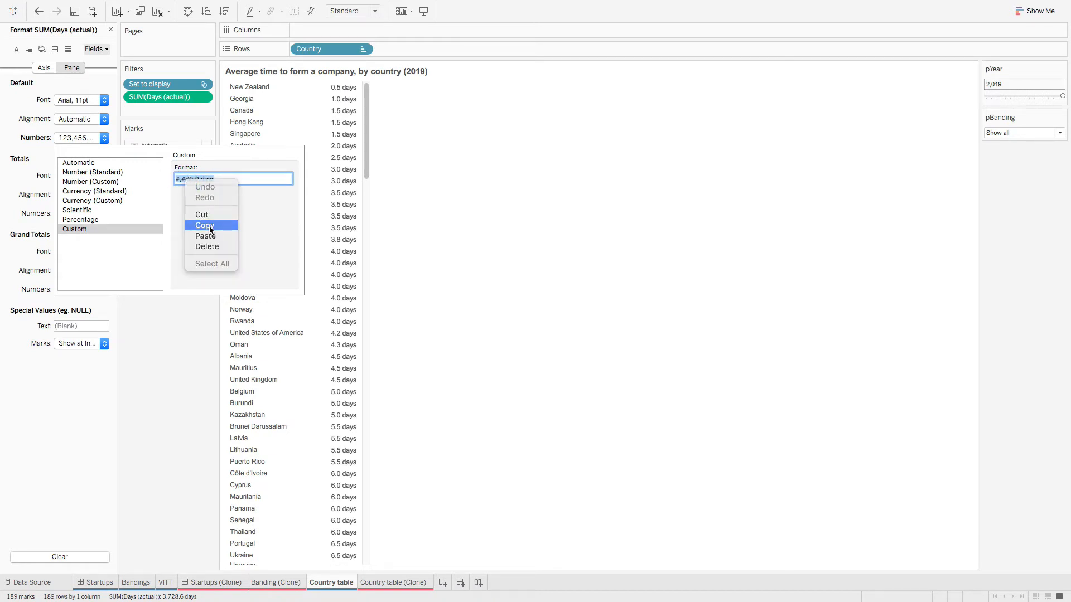
# Step: On Country table (Clone), give SUM(Days (actual)) the custom number format '#,##0.0 days'
pyautogui.click(385, 582)
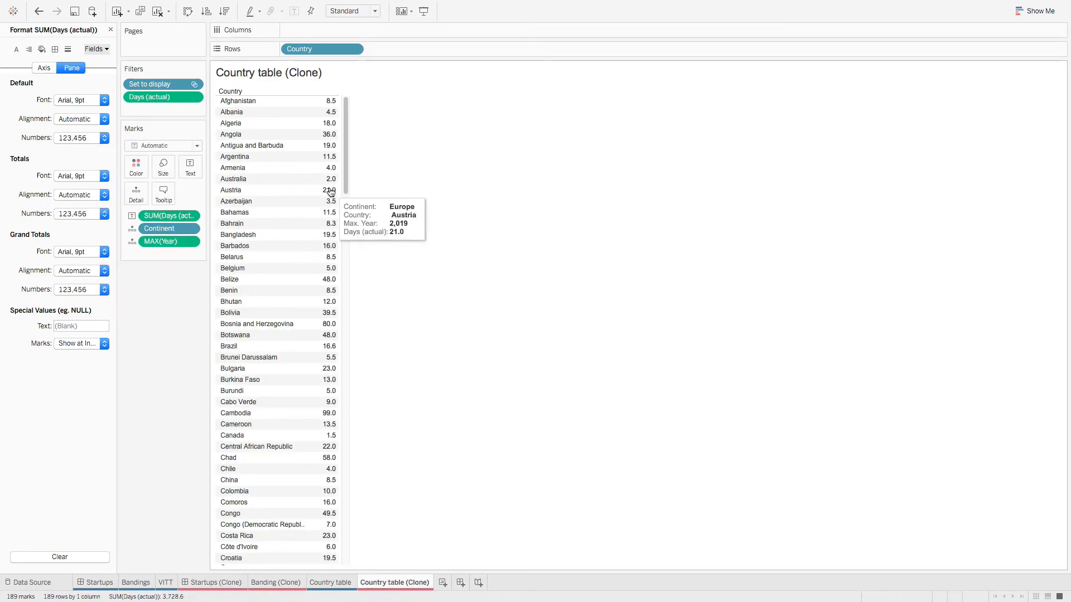
pyautogui.rightClick(328, 153)
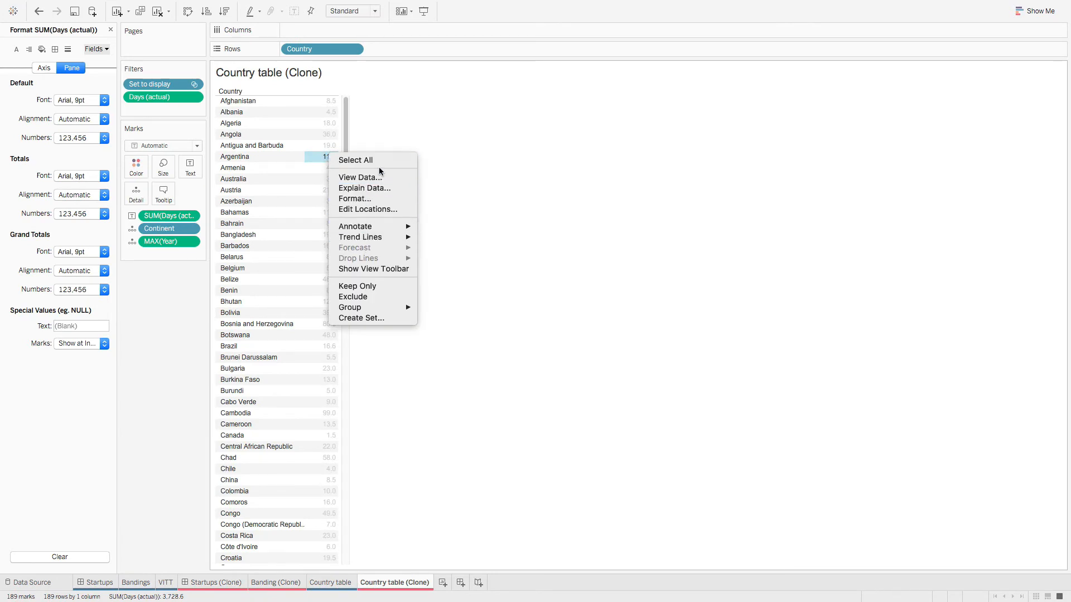
pyautogui.click(368, 199)
pyautogui.click(96, 50)
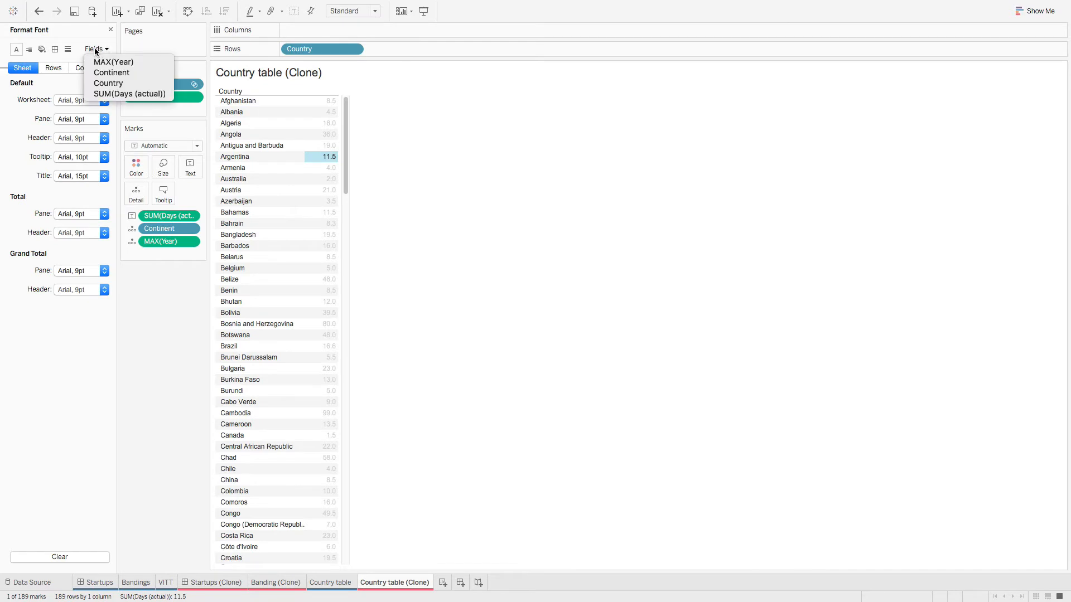
pyautogui.click(118, 94)
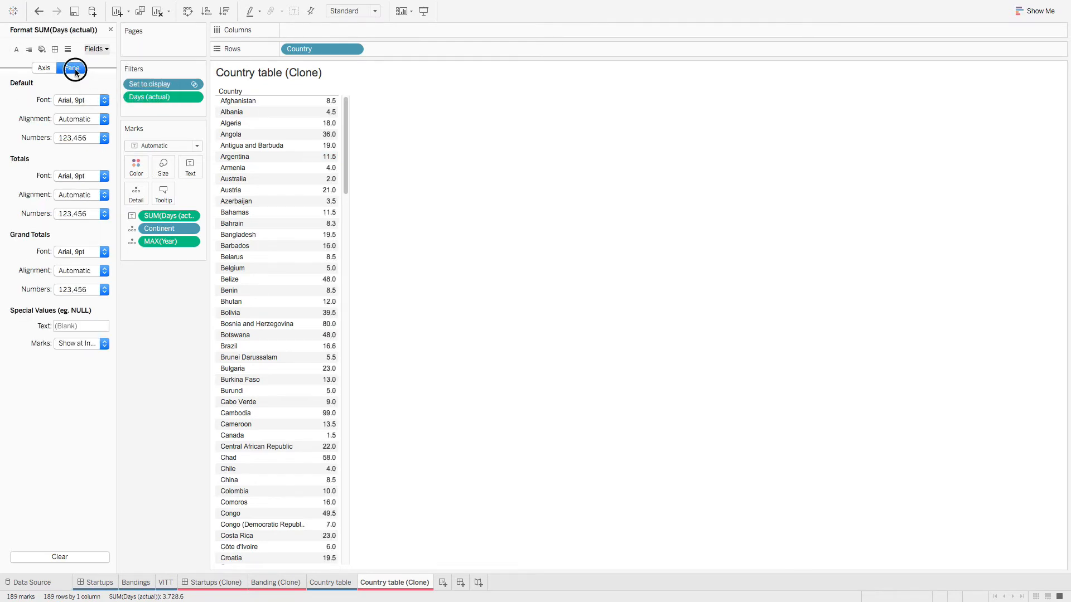
pyautogui.click(78, 138)
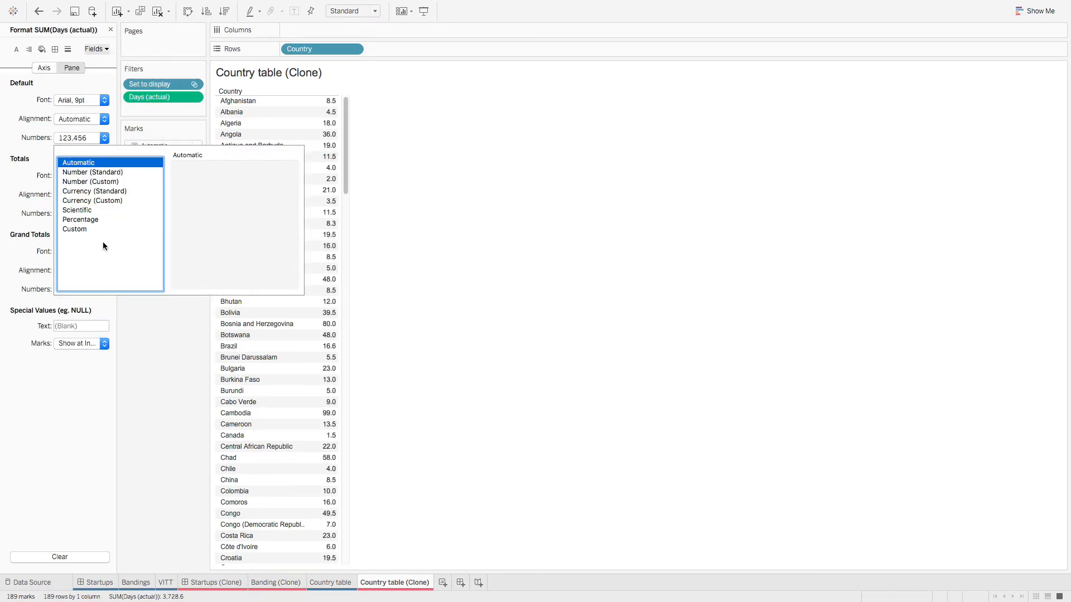
pyautogui.click(66, 229)
pyautogui.click(206, 179)
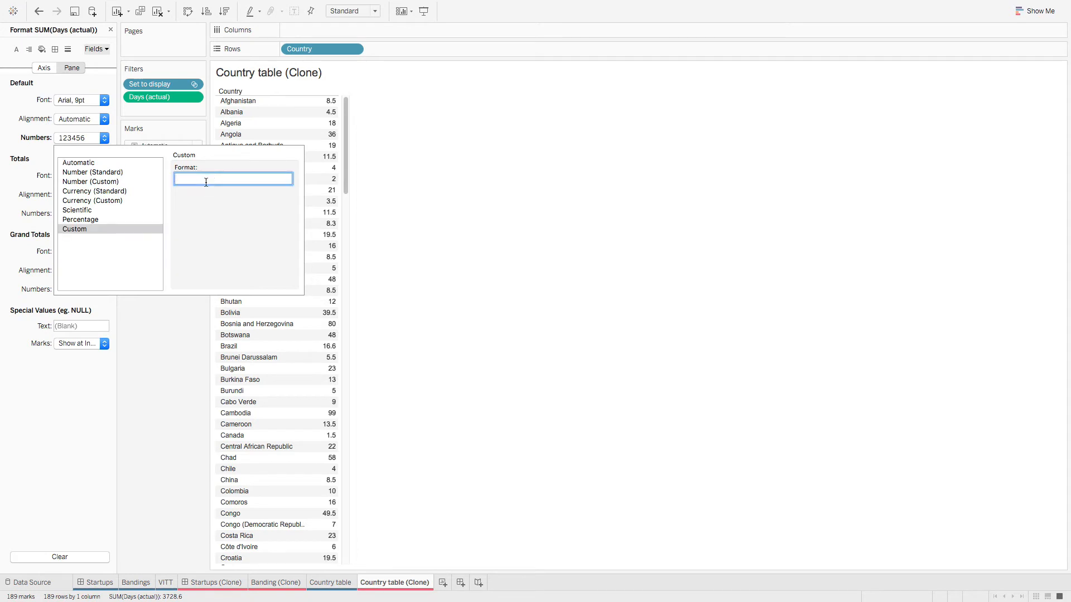
pyautogui.hotkey('ctrl', 'v')
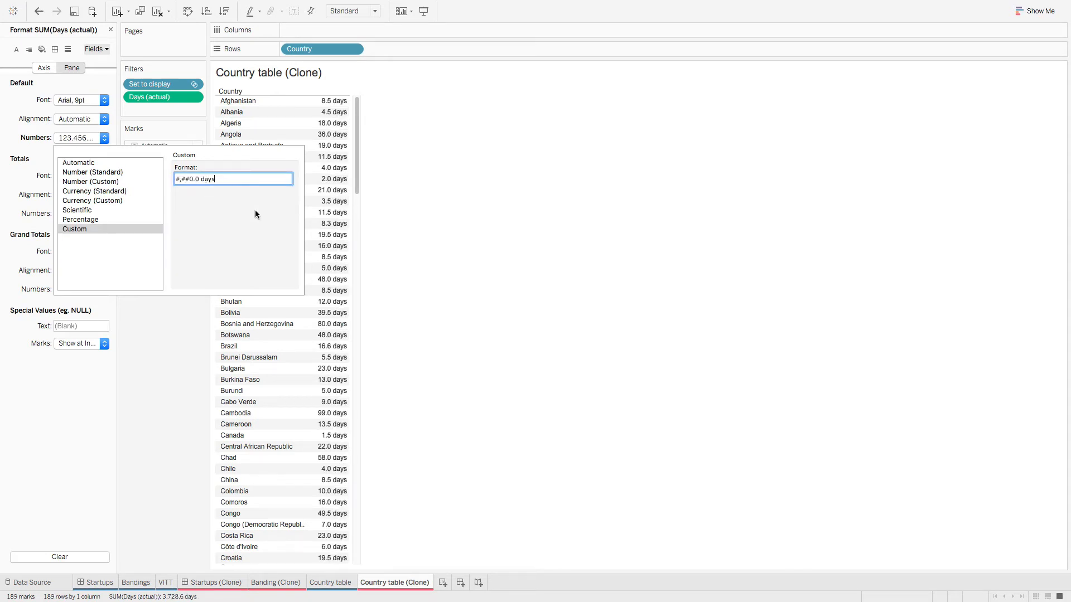
pyautogui.click(156, 373)
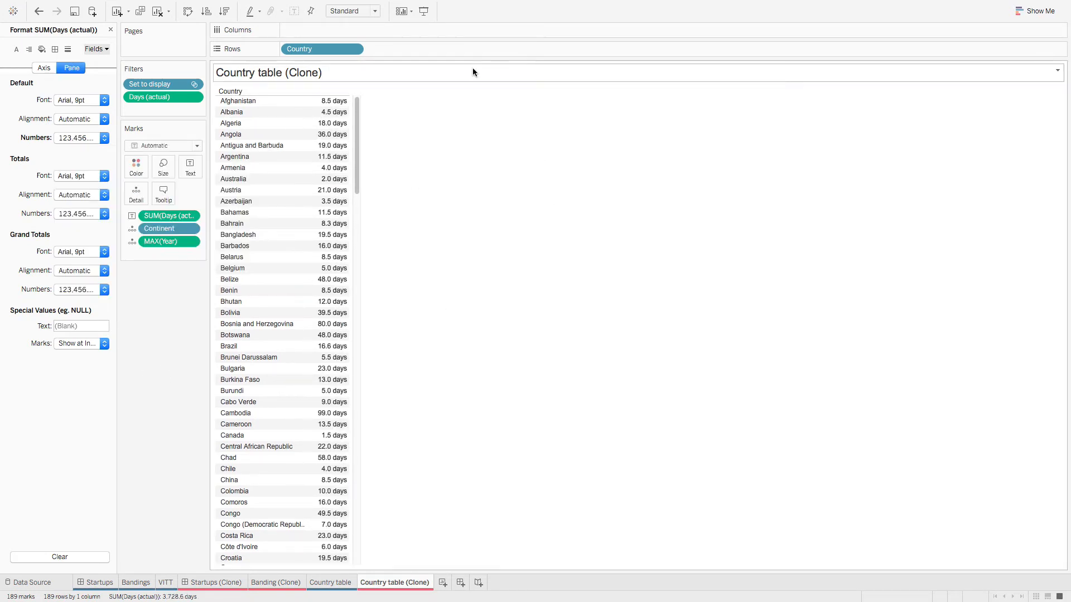
# Step: Copy the Country table title 'Average time to form a company, by country (2,019)'
pyautogui.click(324, 584)
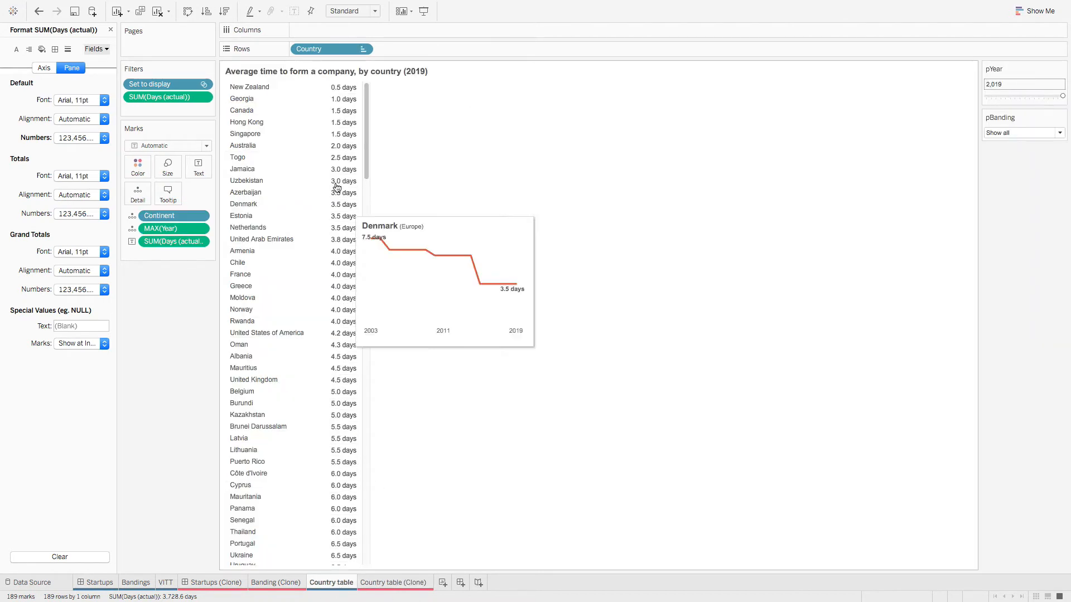
pyautogui.doubleClick(449, 72)
pyautogui.moveTo(637, 245); pyautogui.dragTo(291, 235)
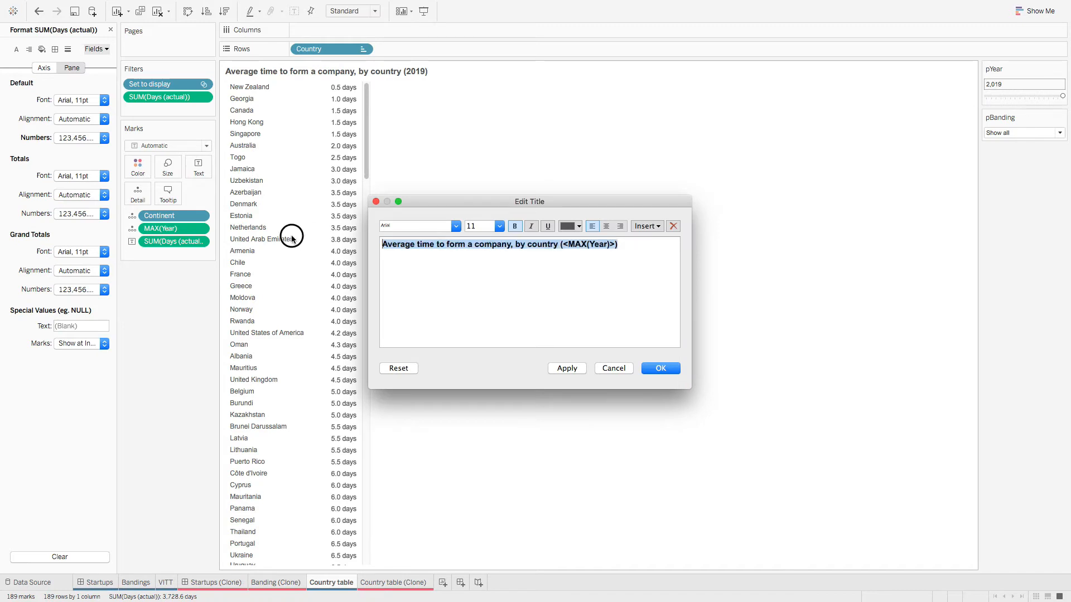
pyautogui.rightClick(399, 246)
pyautogui.click(428, 291)
pyautogui.click(613, 369)
# Step: Paste that title onto Country table (Clone) in place of <Sheet Name>
pyautogui.click(394, 582)
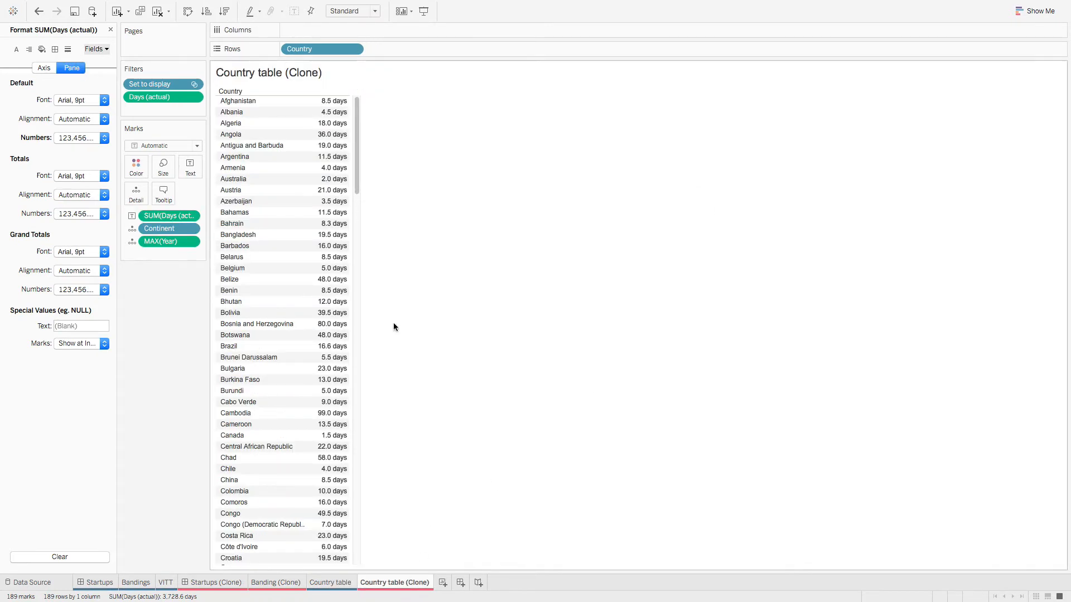
pyautogui.doubleClick(309, 75)
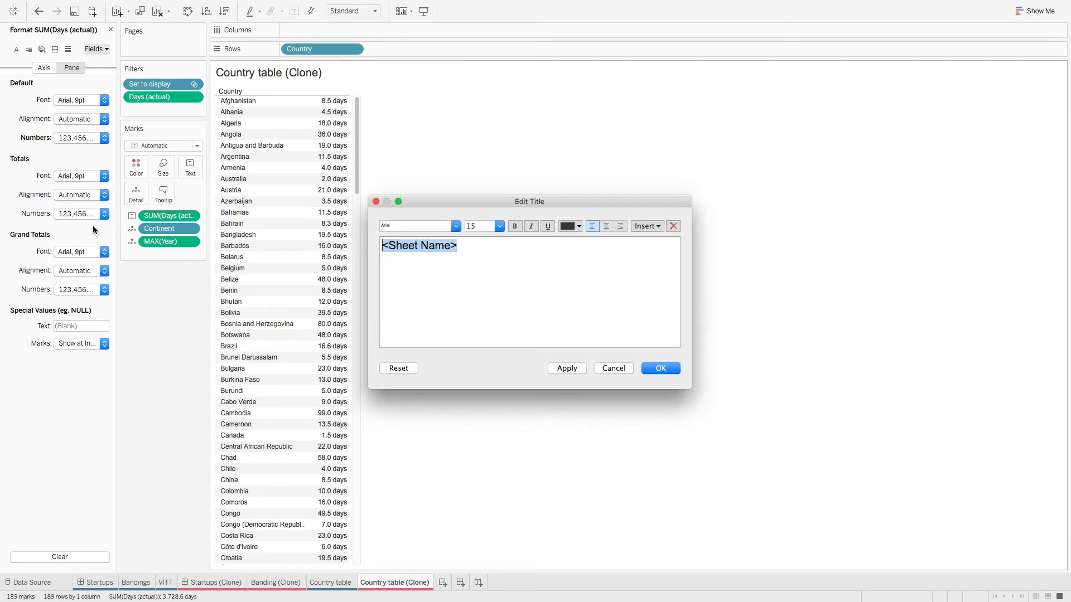
pyautogui.press('super+v')
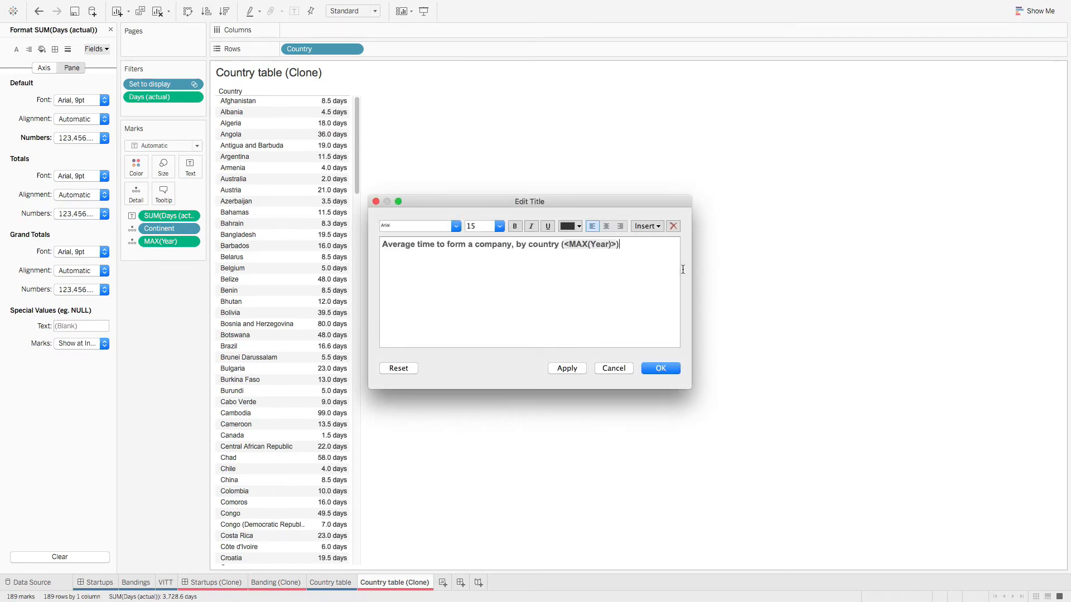
pyautogui.click(637, 247)
pyautogui.click(668, 368)
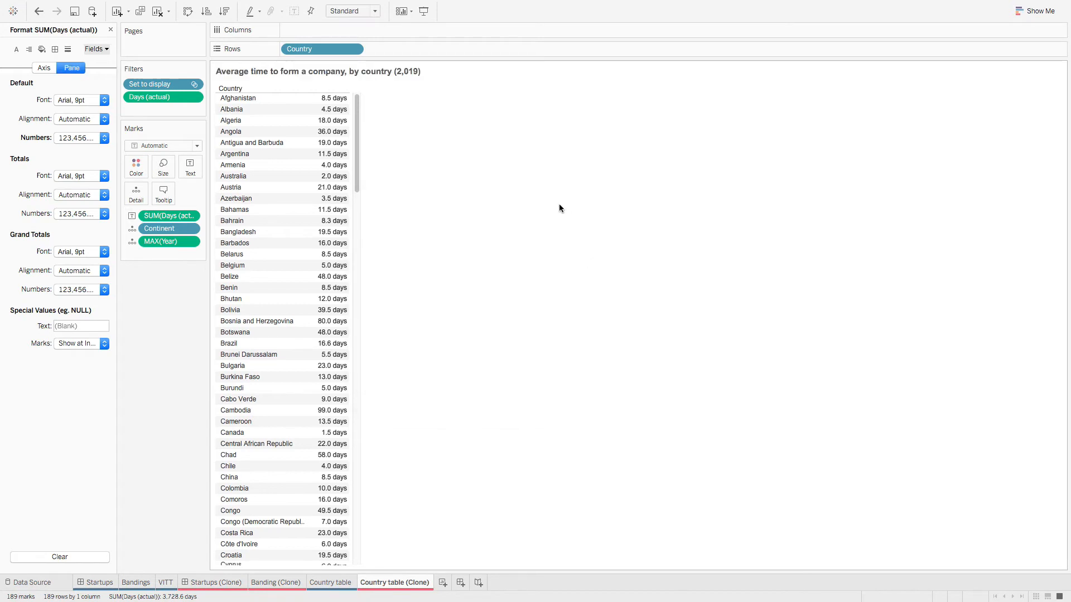
# Step: Review the clone's title in the title editor and title formatting settings, leaving them unchanged
pyautogui.rightClick(413, 73)
pyautogui.click(433, 83)
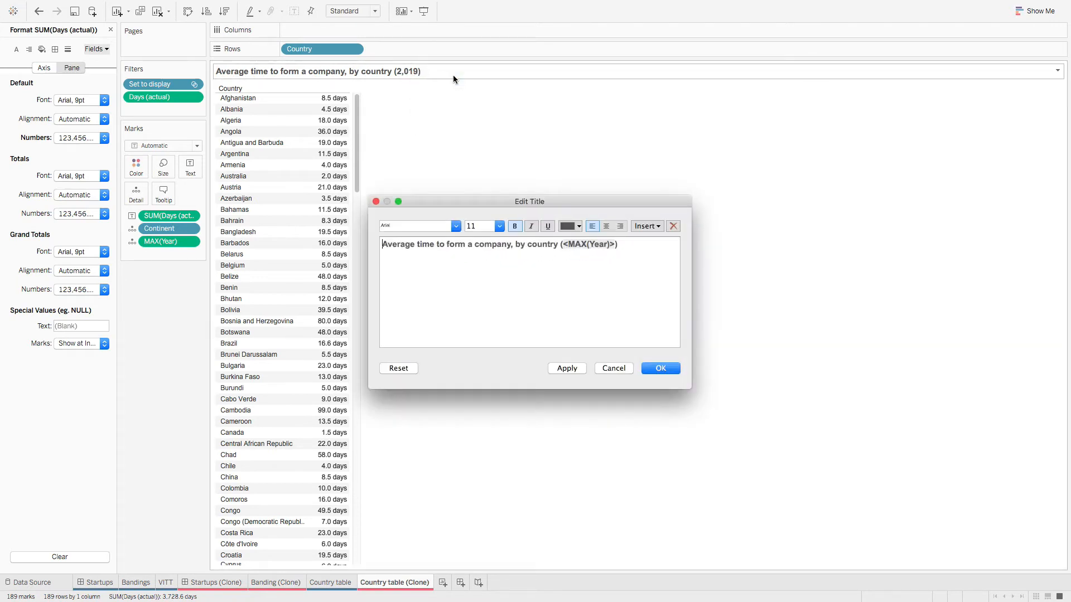
pyautogui.click(614, 368)
pyautogui.rightClick(398, 72)
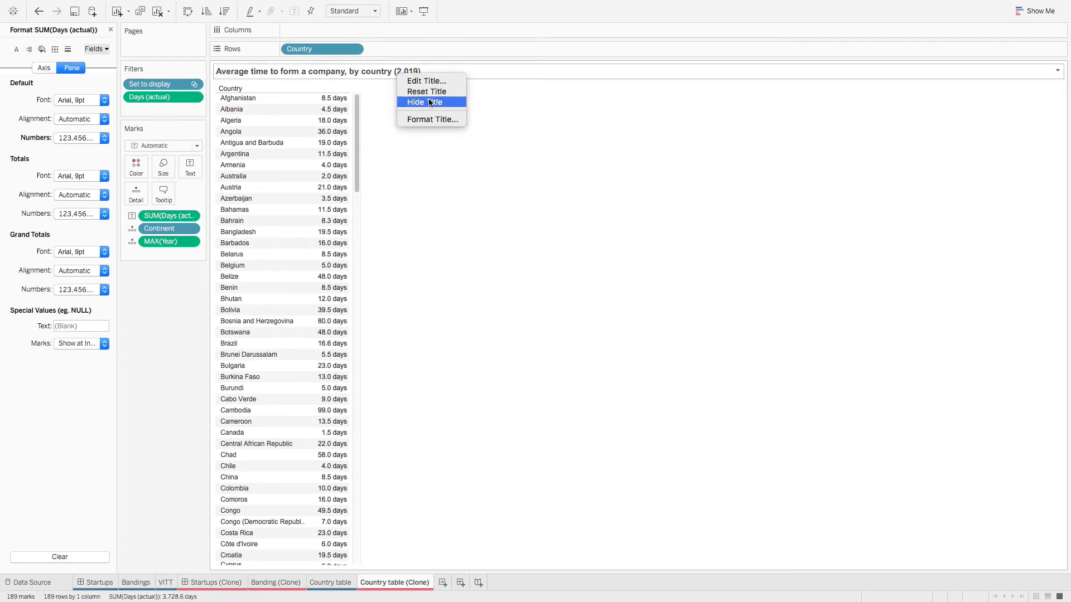
pyautogui.click(433, 121)
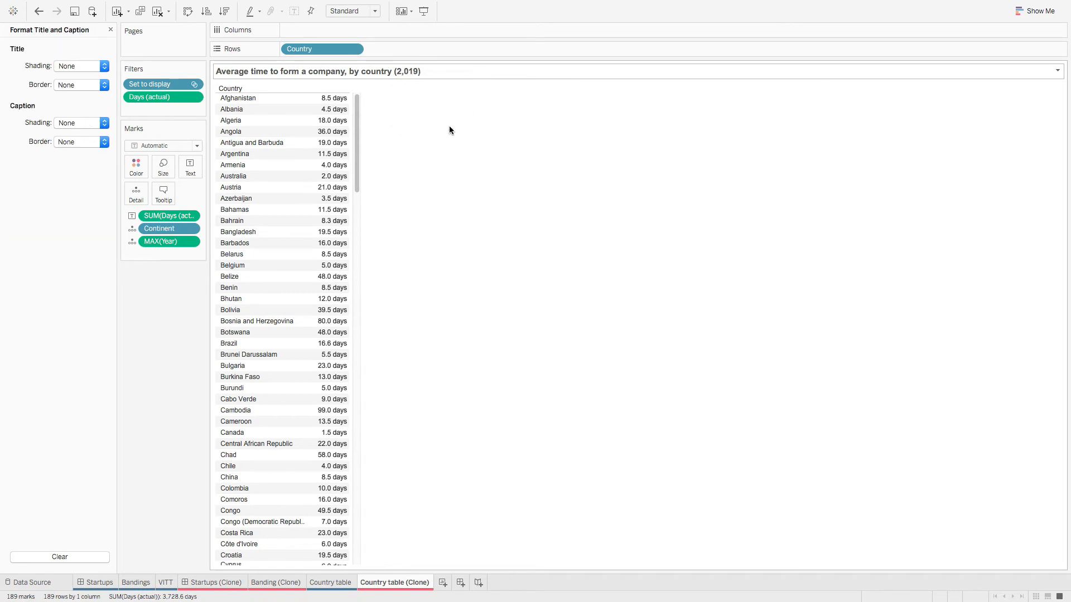
pyautogui.click(111, 29)
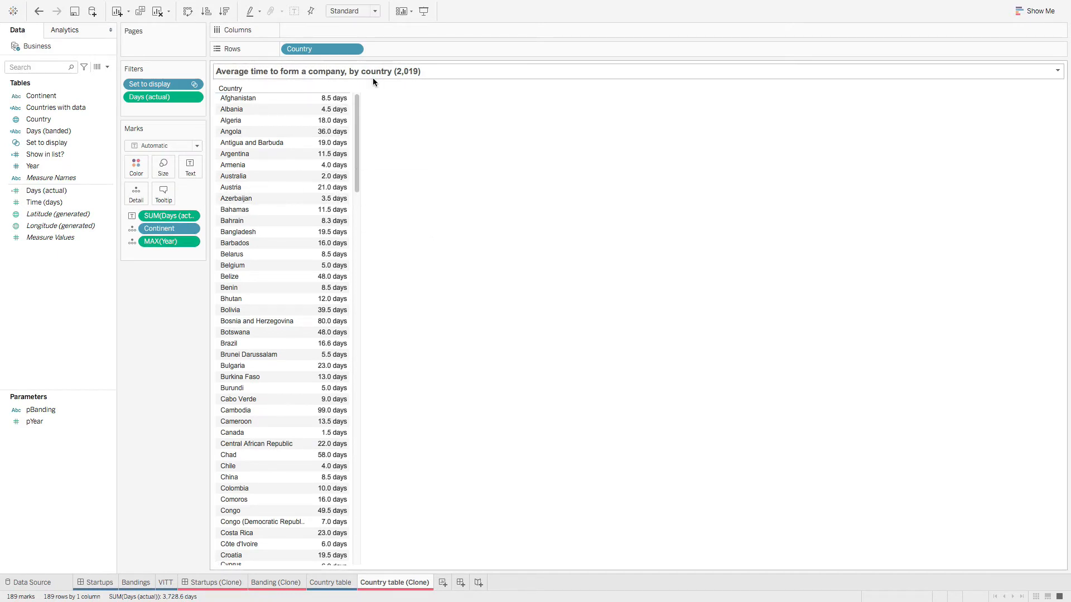
# Step: Give MAX(Year) a custom number format with thousands separators turned off
pyautogui.rightClick(177, 242)
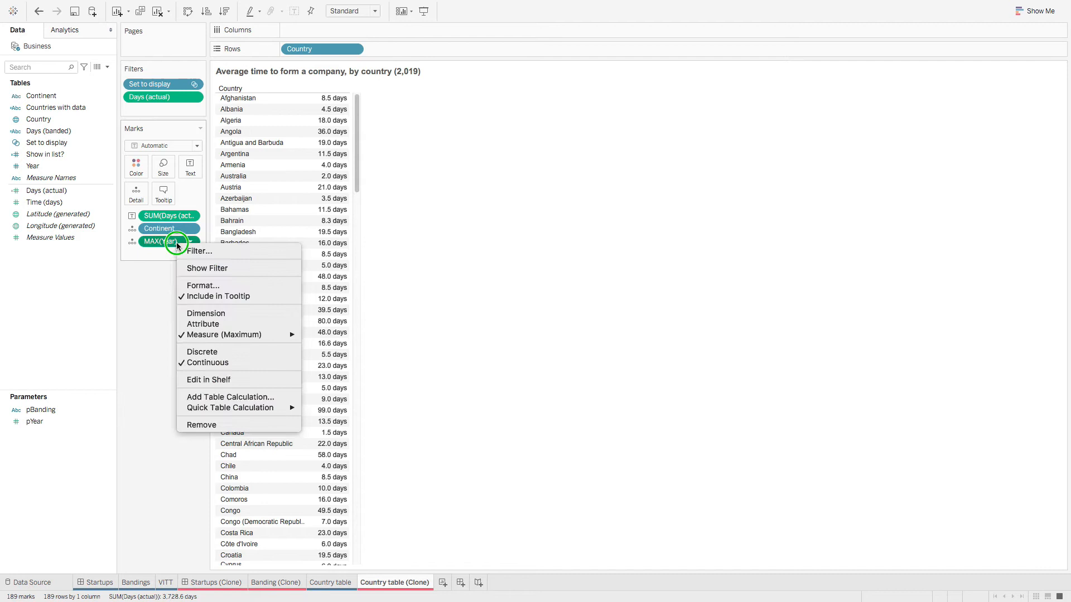
pyautogui.click(215, 285)
pyautogui.click(82, 195)
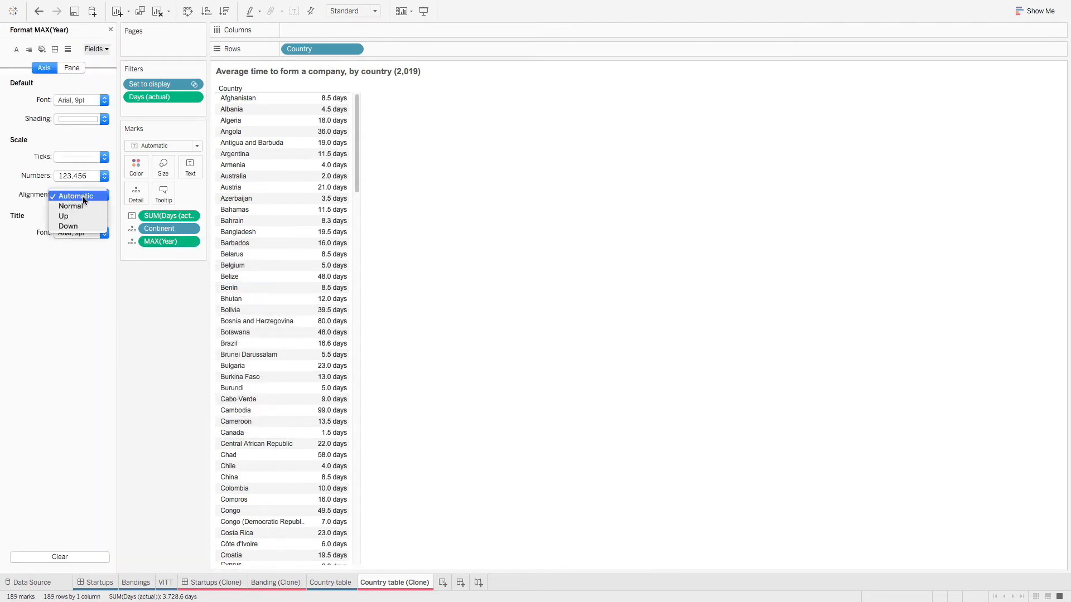
pyautogui.click(79, 176)
pyautogui.click(100, 239)
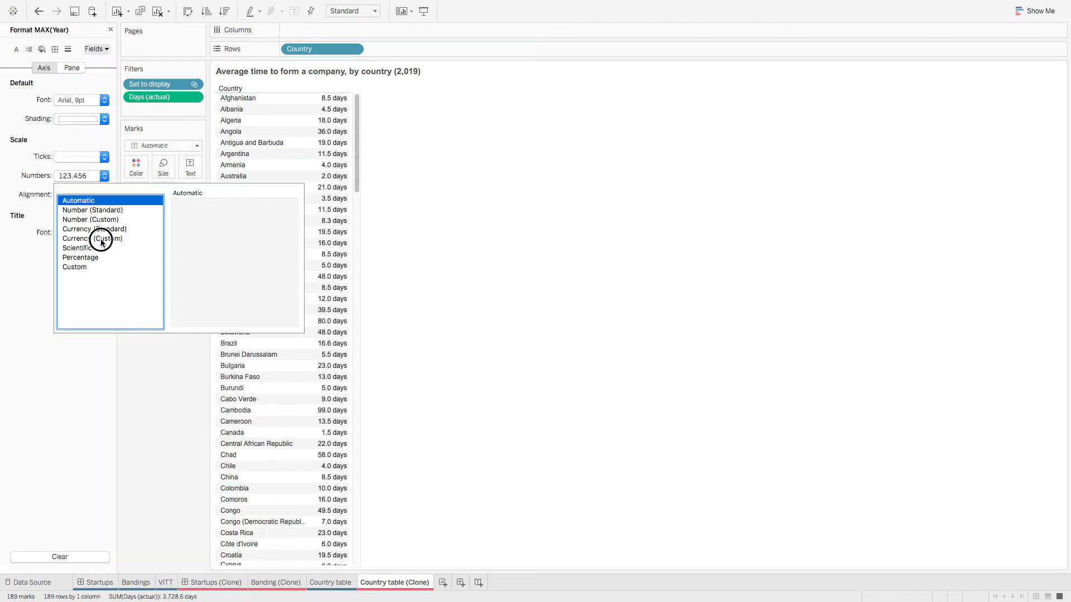
pyautogui.click(206, 221)
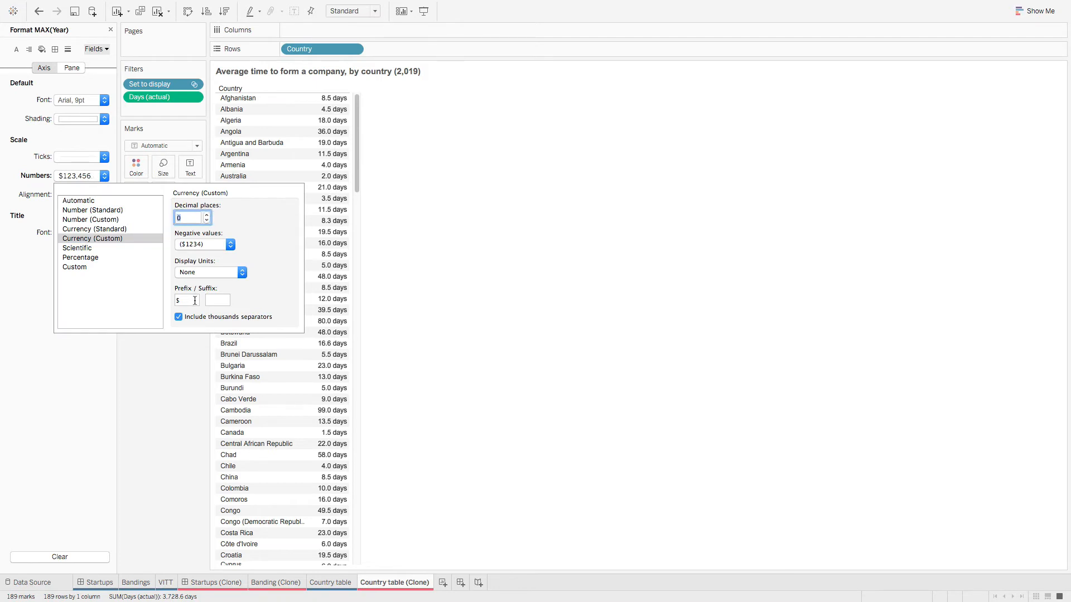
pyautogui.click(176, 318)
pyautogui.click(186, 363)
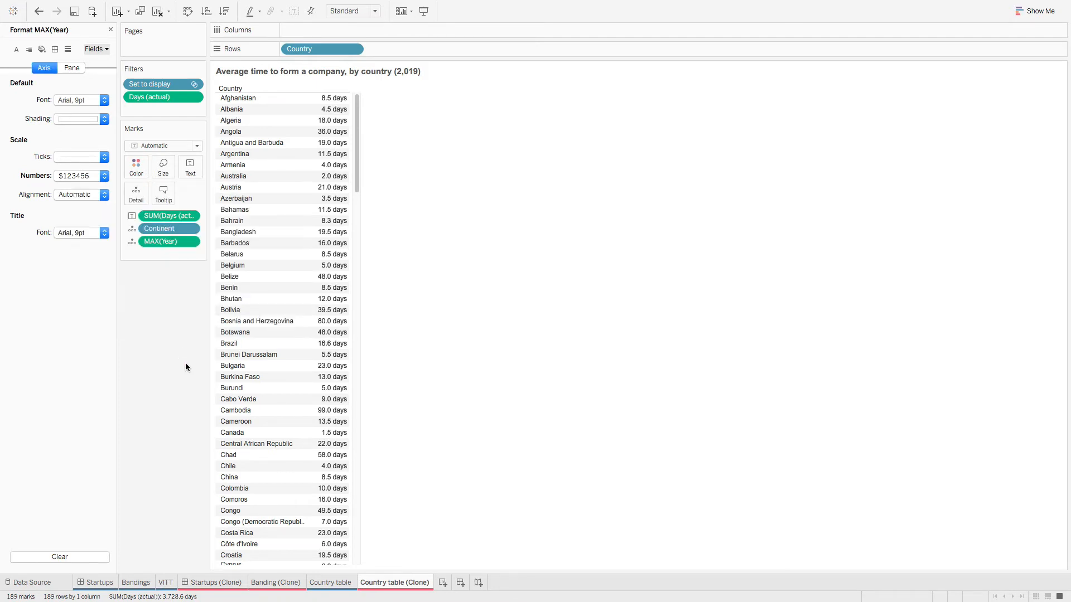
# Step: In the Pane formatting, set MAX(Year) to custom numbers with 0 decimals and no thousands separator
pyautogui.click(66, 68)
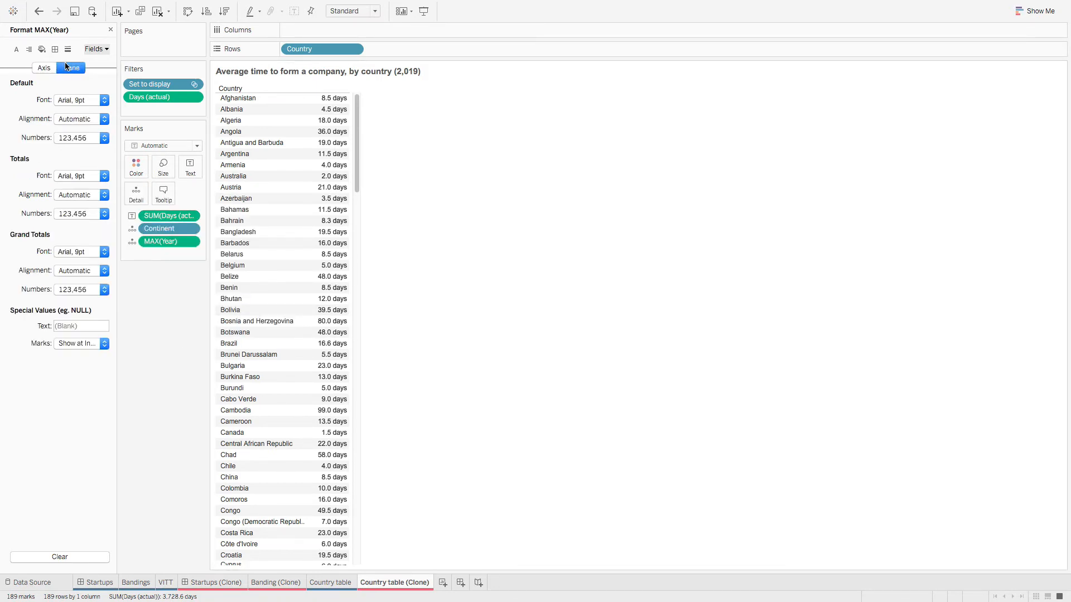
pyautogui.click(75, 119)
pyautogui.click(76, 114)
pyautogui.click(71, 138)
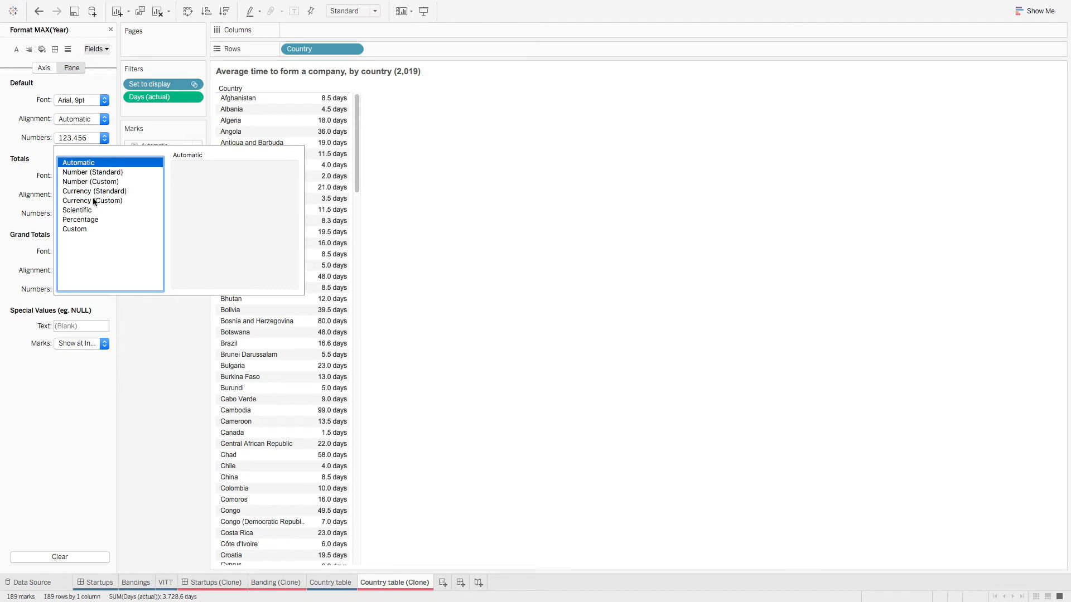
pyautogui.click(88, 182)
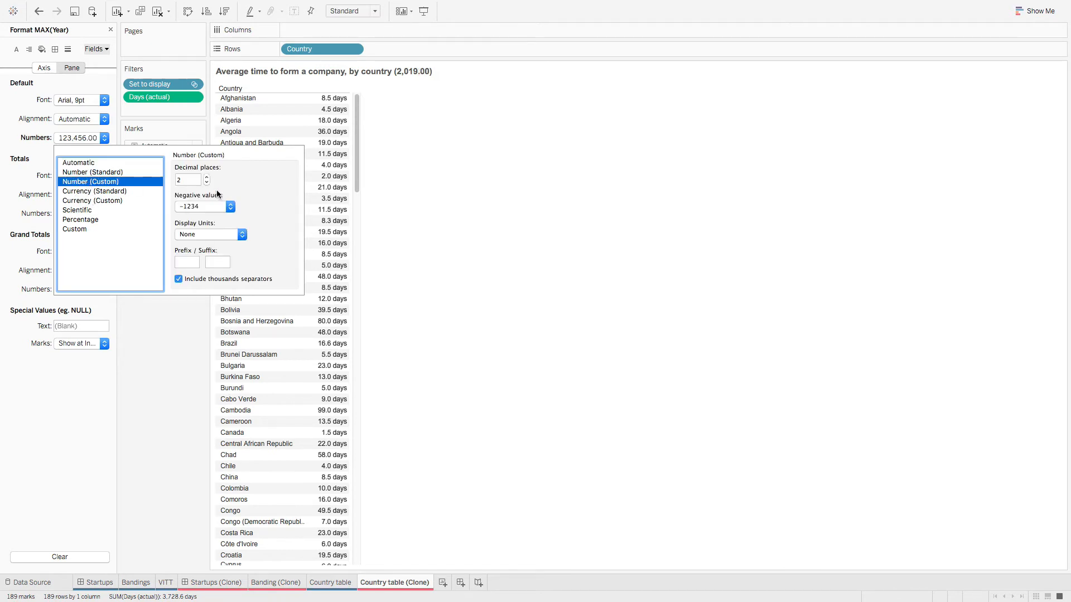
pyautogui.click(206, 183)
pyautogui.click(206, 182)
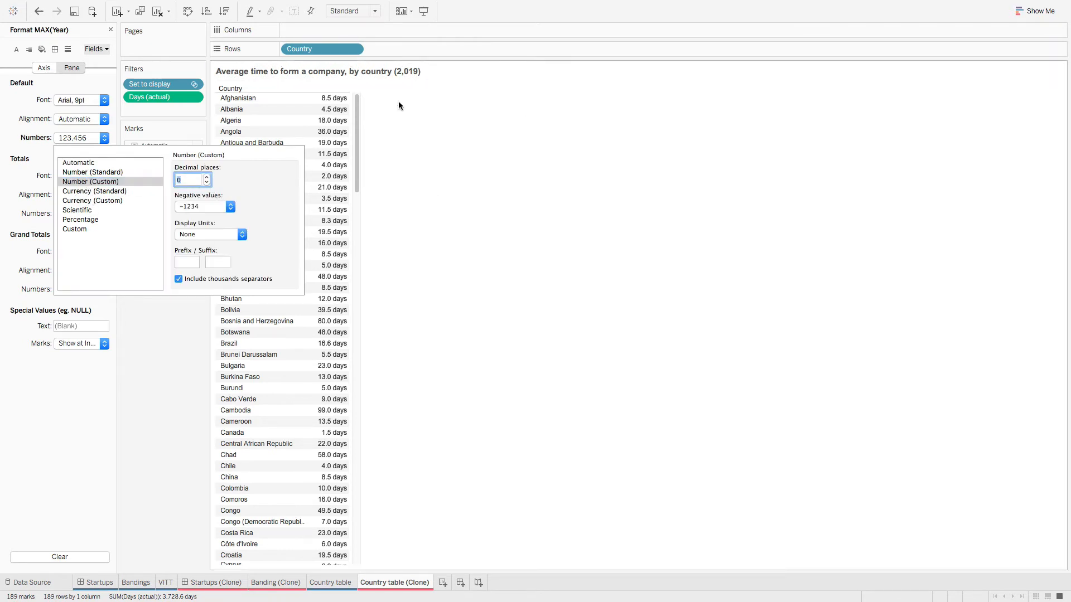
pyautogui.click(179, 279)
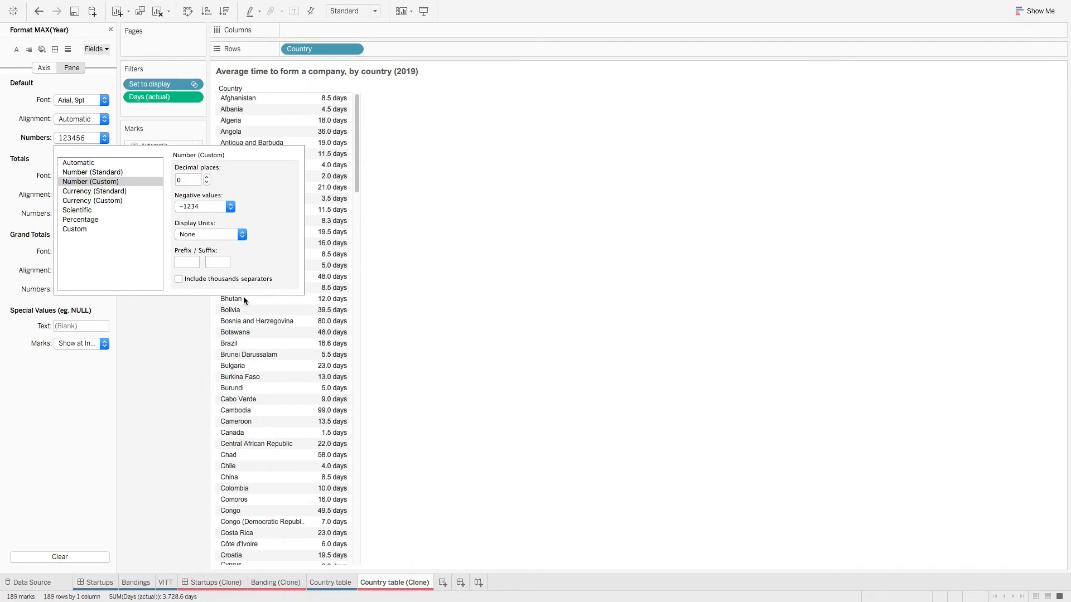
pyautogui.click(195, 339)
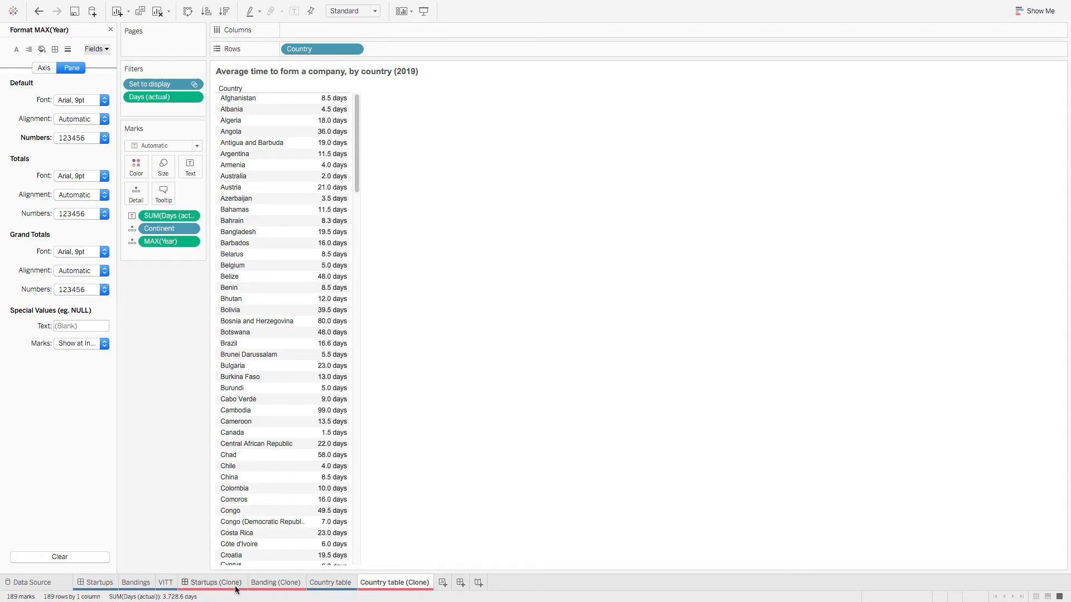
# Step: Move the Country table sheet tab to sit between Bandings and VITT
pyautogui.click(337, 583)
pyautogui.click(380, 584)
pyautogui.click(342, 589)
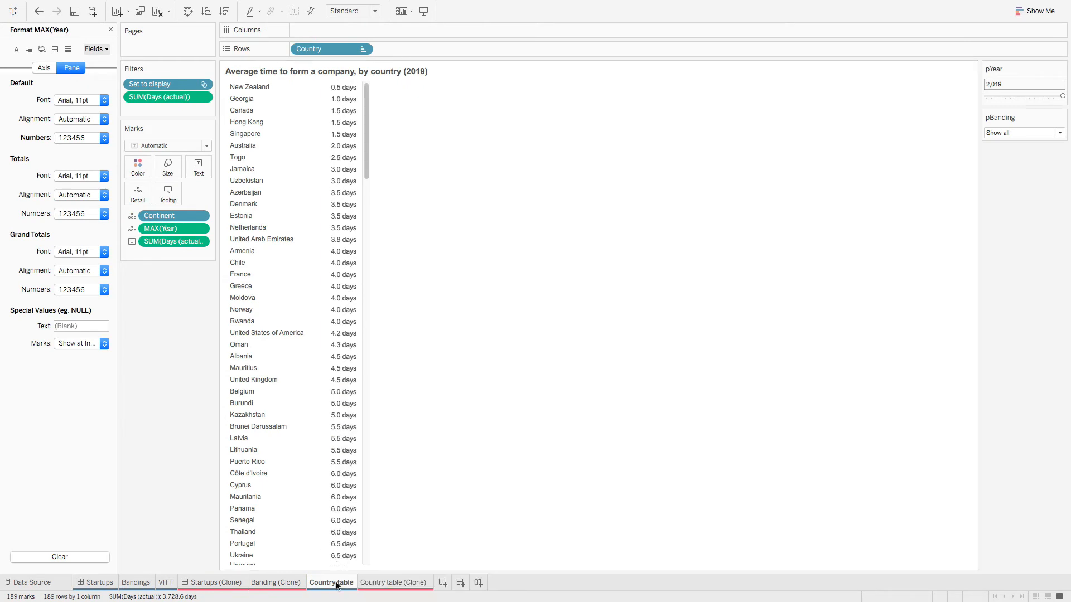
pyautogui.moveTo(337, 586); pyautogui.dragTo(160, 590)
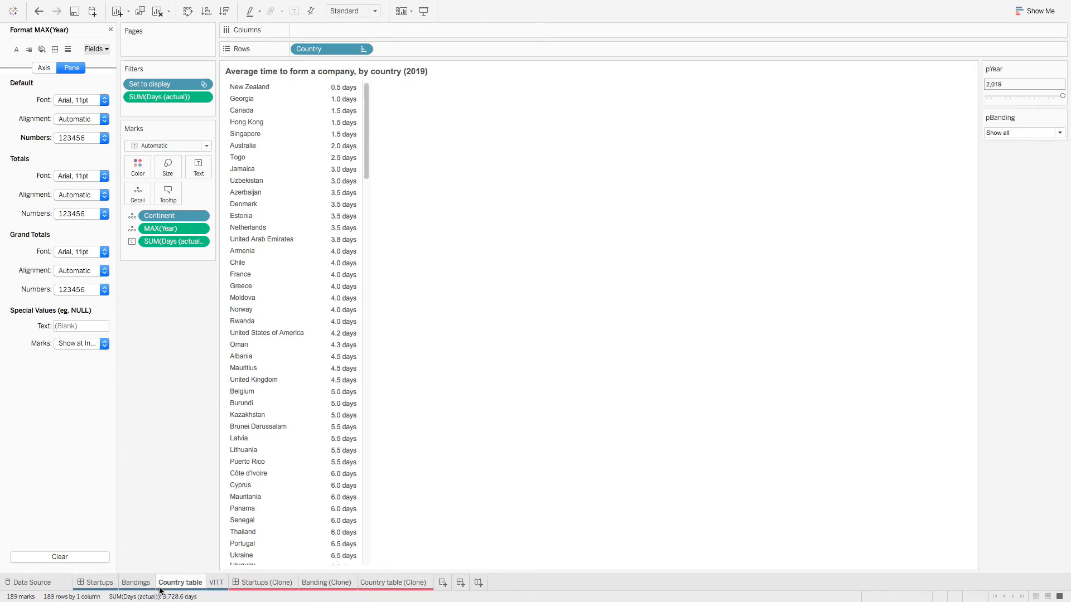
pyautogui.click(218, 585)
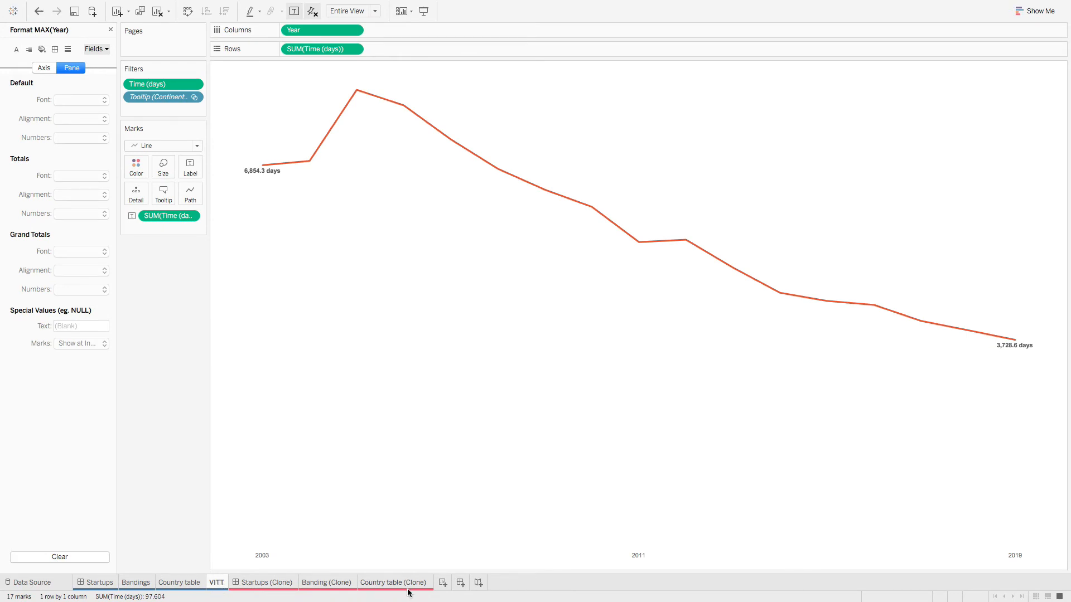
# Step: Add a new worksheet named VITT (Clone) and color its tab red
pyautogui.click(445, 582)
pyautogui.rightClick(447, 586)
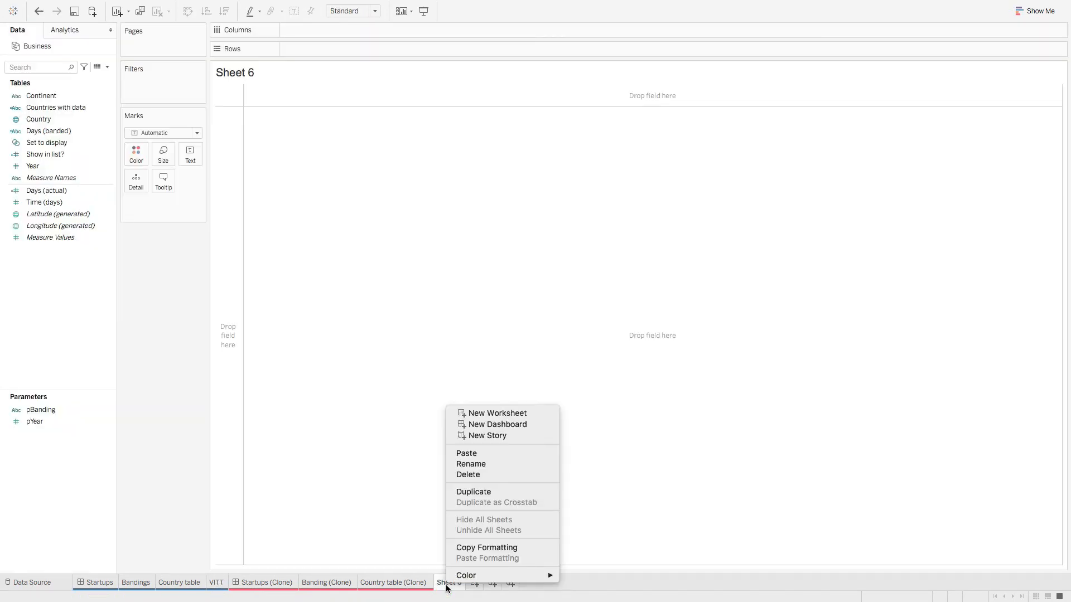
pyautogui.click(495, 464)
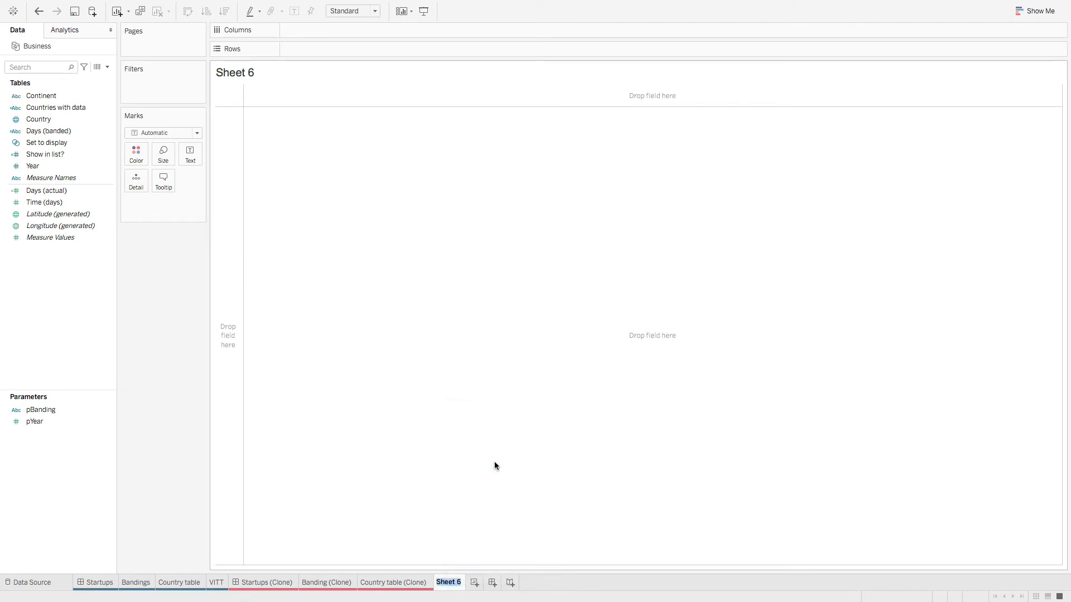
pyautogui.write('VITT (Clone)')
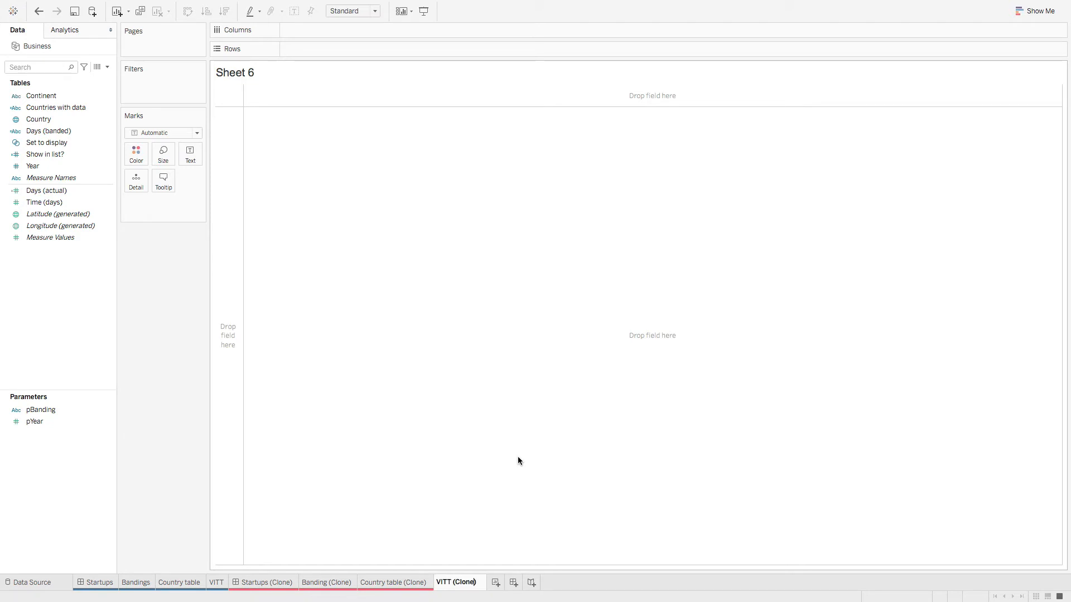
pyautogui.press('Return')
pyautogui.rightClick(467, 583)
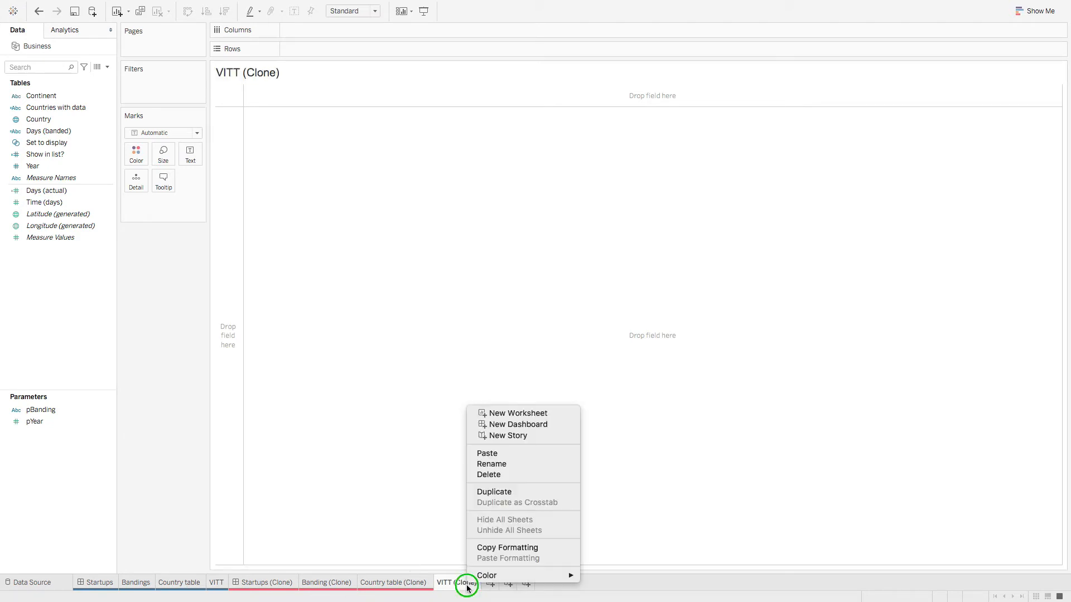
pyautogui.moveTo(521, 575)
pyautogui.click(621, 537)
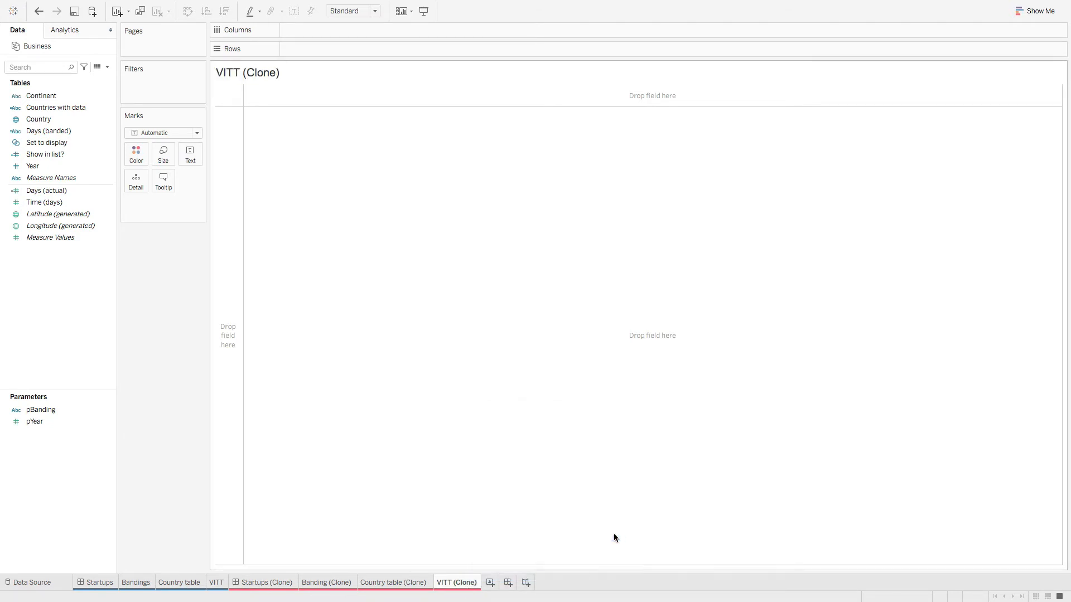
# Step: Compare with the original VITT, then place Year on VITT (Clone)'s Columns
pyautogui.click(217, 586)
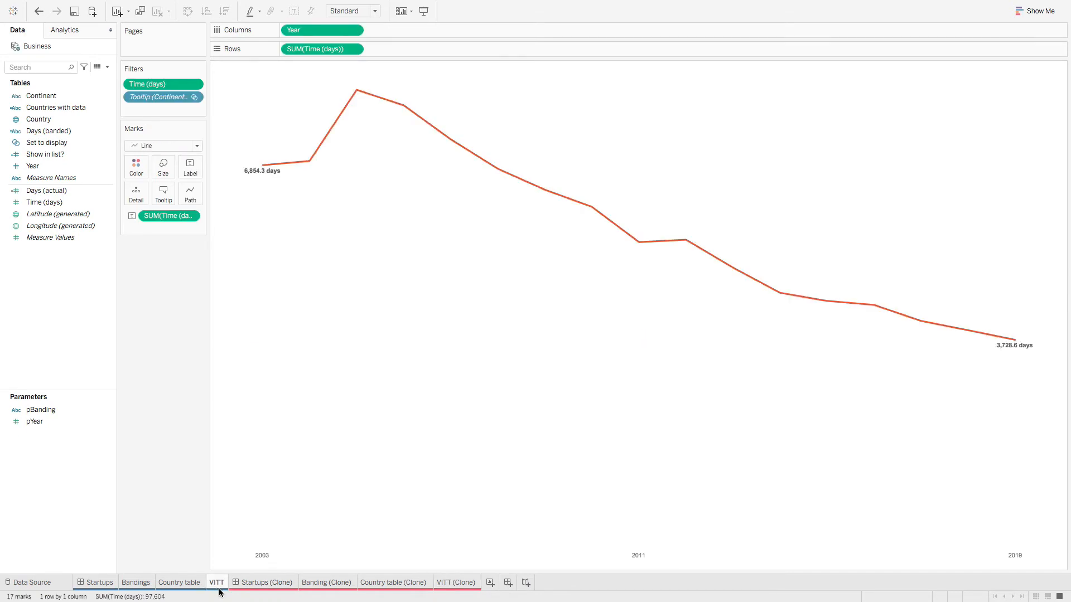
pyautogui.click(456, 583)
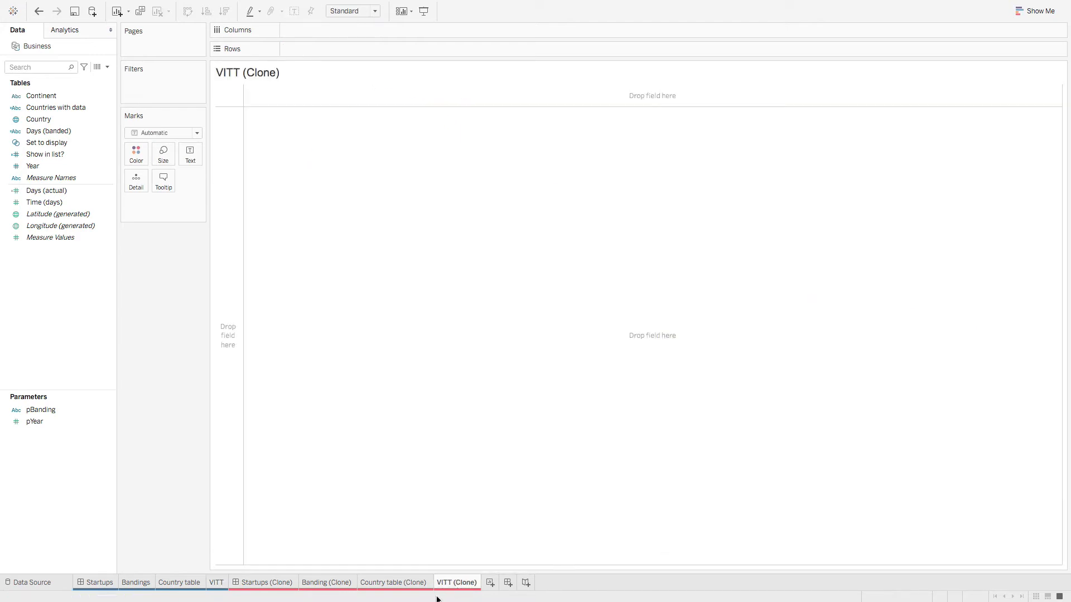
pyautogui.moveTo(60, 166); pyautogui.dragTo(347, 31)
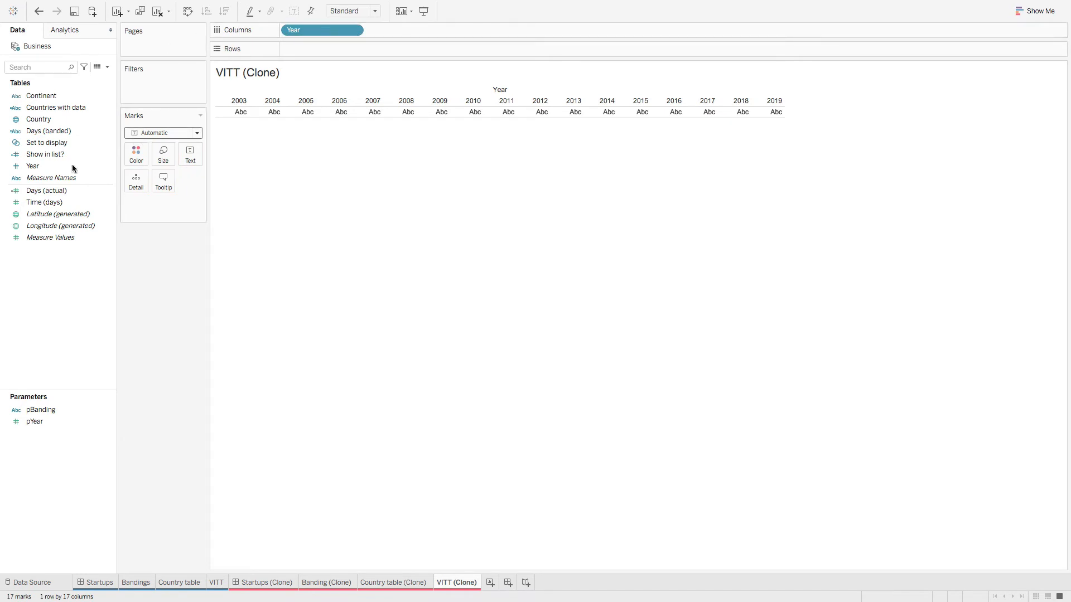
# Step: Put SUM(Time (days)) on Rows and make Year continuous to draw a line chart
pyautogui.moveTo(44, 202); pyautogui.dragTo(310, 48)
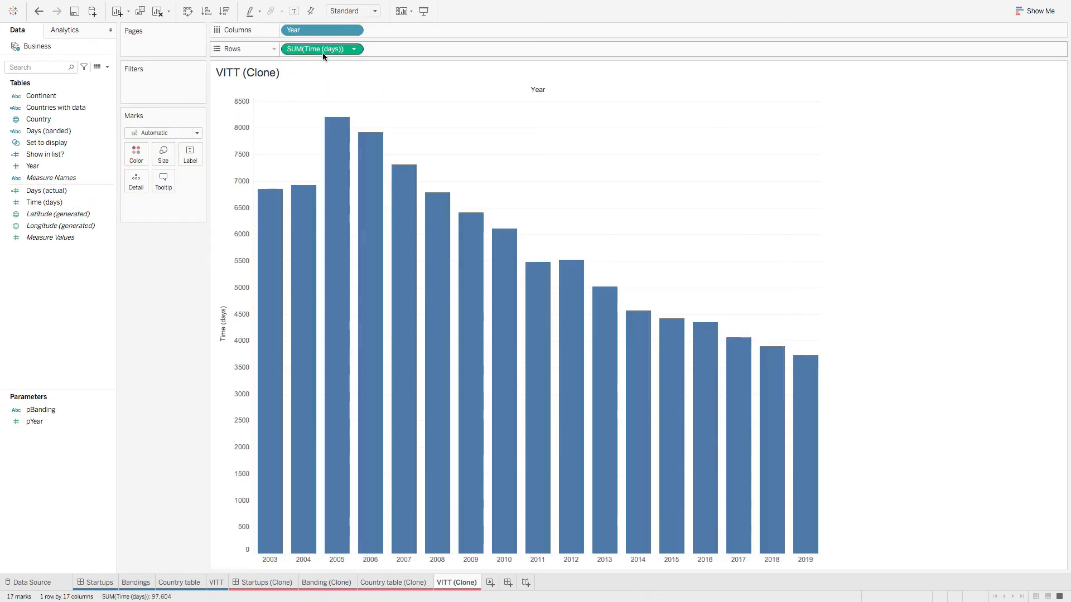
pyautogui.rightClick(324, 31)
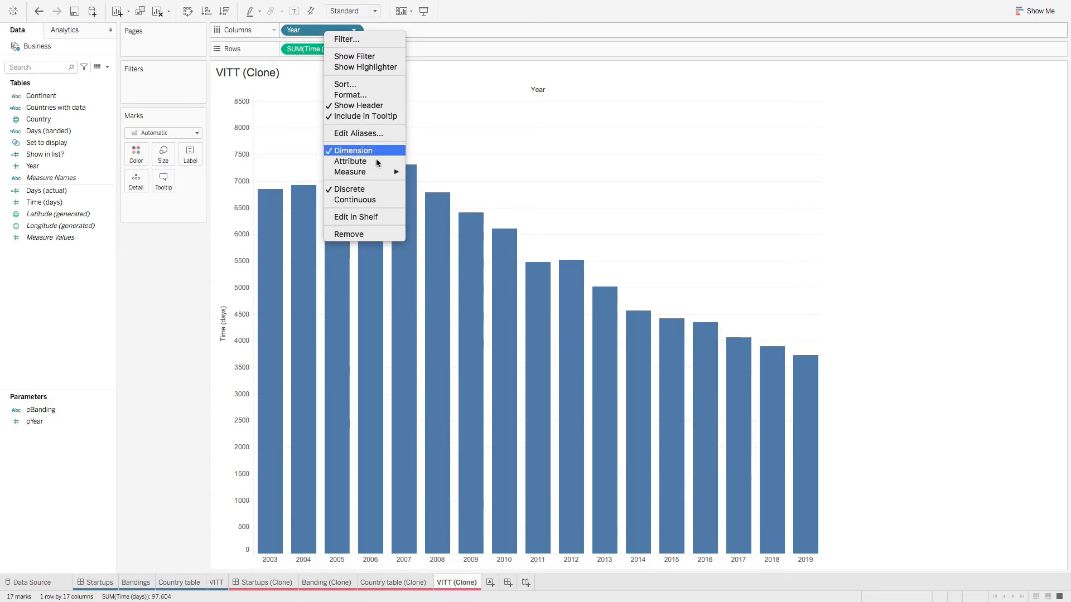
pyautogui.click(352, 201)
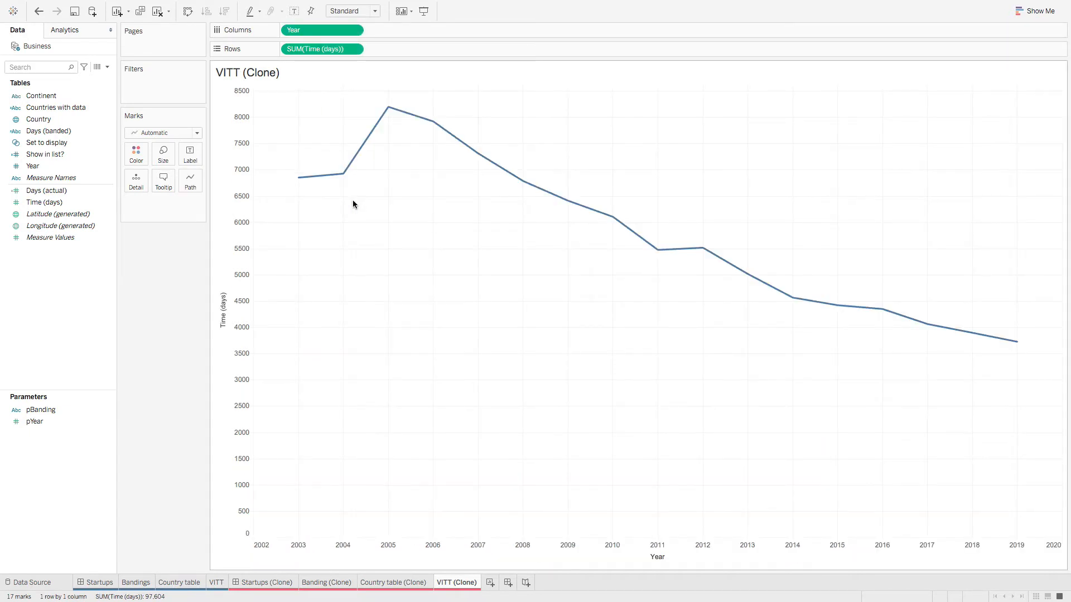
pyautogui.click(219, 583)
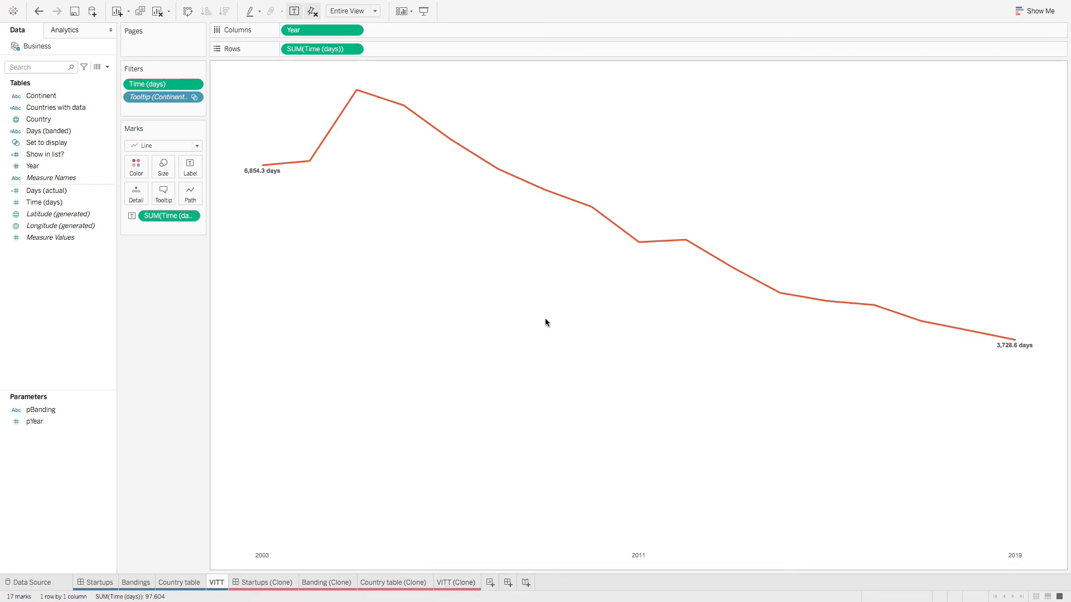
# Step: Copy VITT's formatting and paste it onto VITT (Clone), turning its line red-orange
pyautogui.rightClick(216, 583)
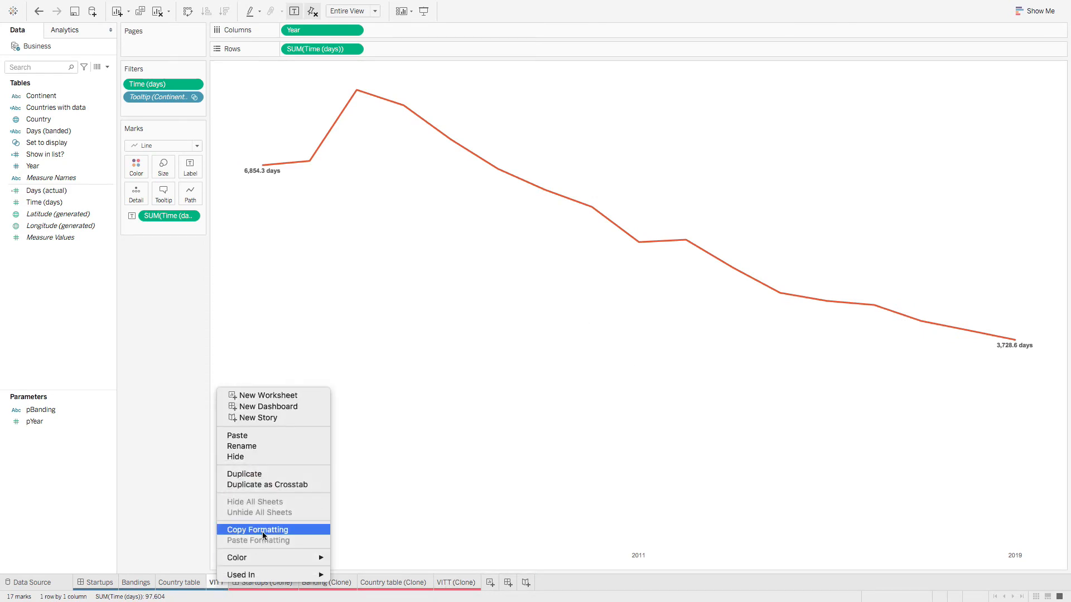
pyautogui.click(272, 535)
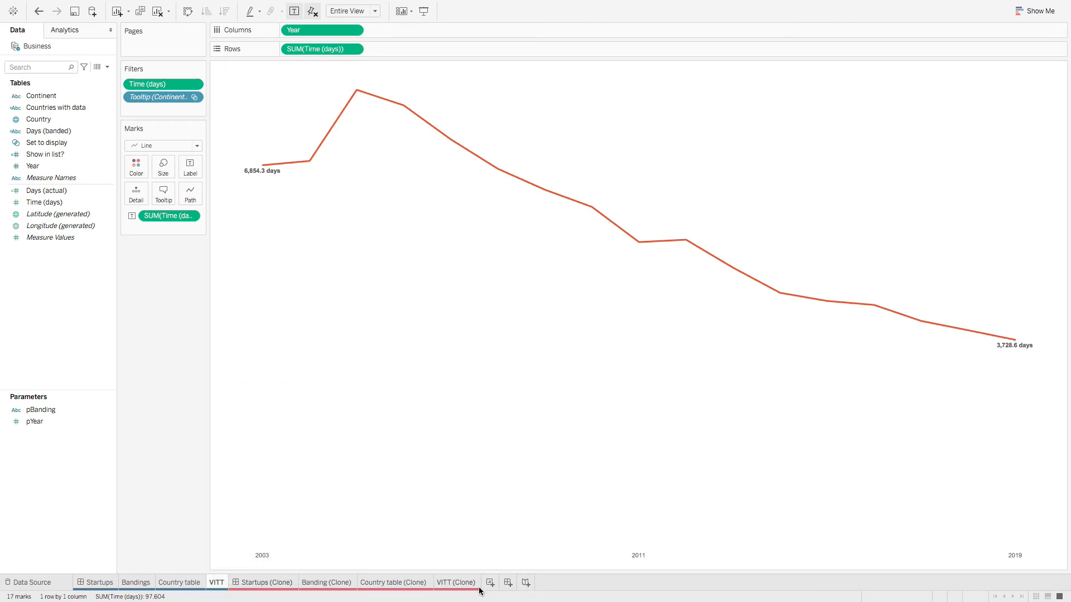
pyautogui.click(456, 583)
pyautogui.rightClick(466, 585)
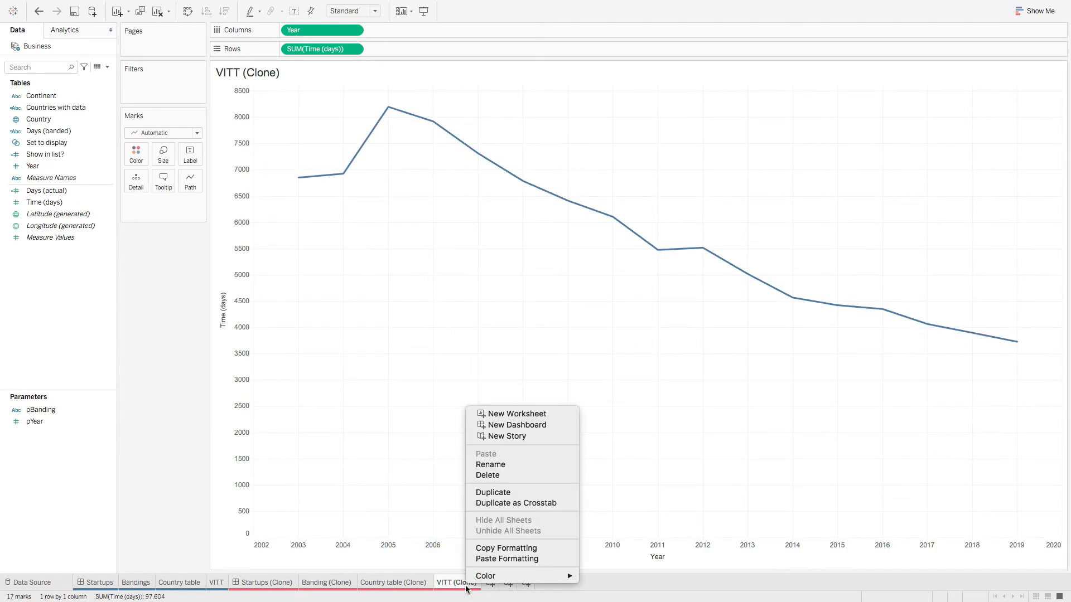
pyautogui.click(519, 559)
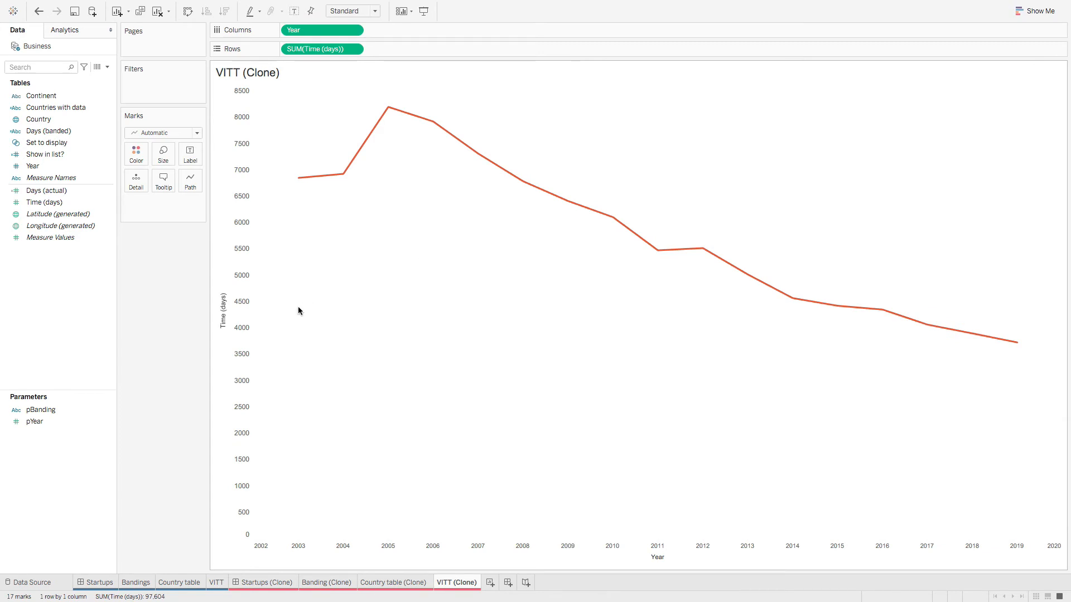
pyautogui.click(220, 587)
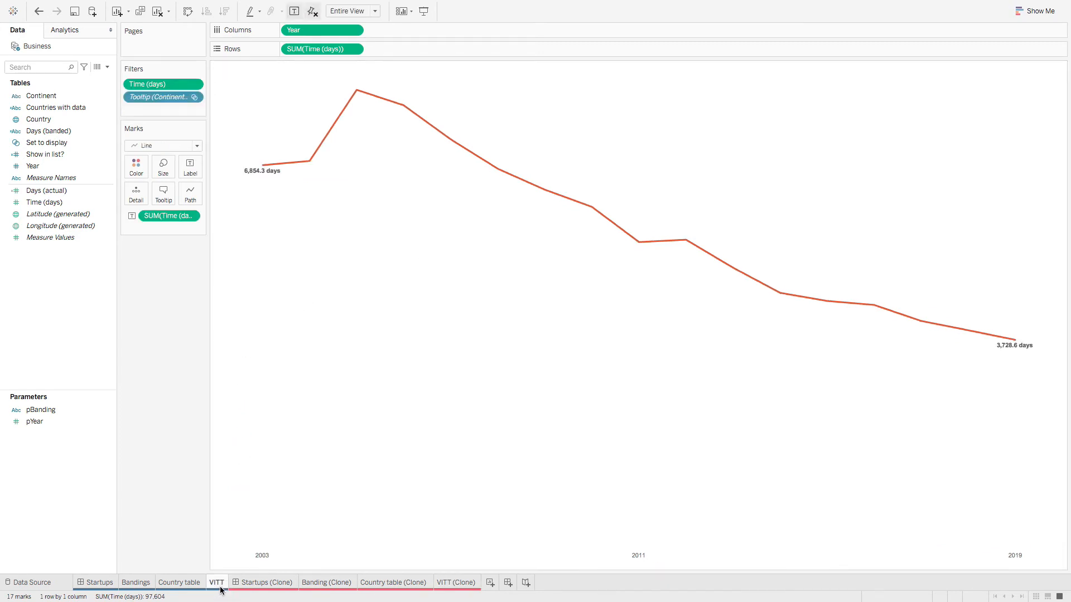
# Step: Hide the Time (days) axis header on VITT (Clone)
pyautogui.click(461, 586)
pyautogui.rightClick(222, 303)
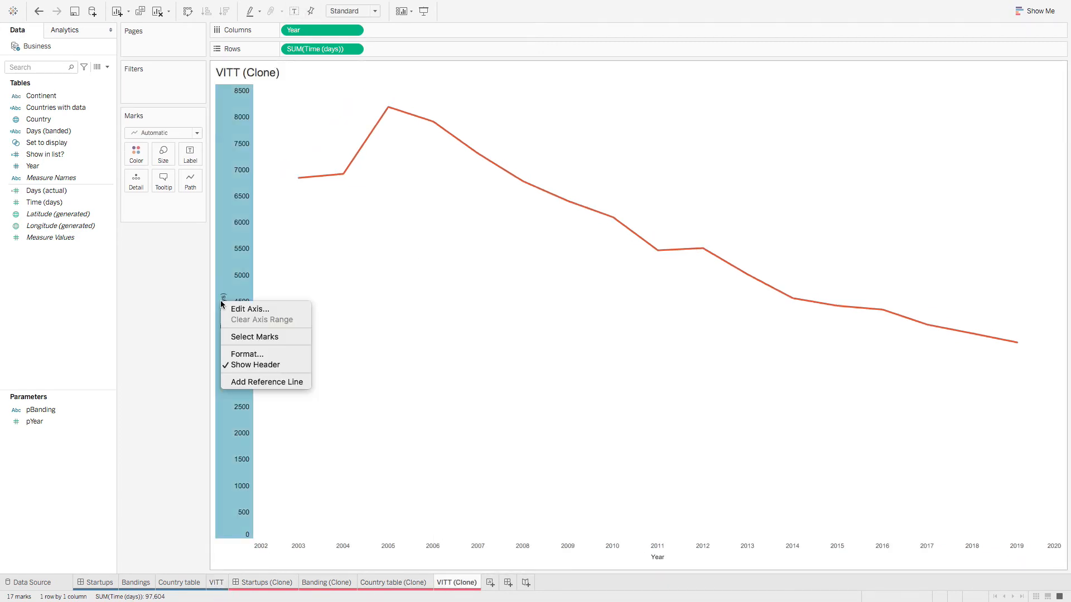
pyautogui.rightClick(236, 306)
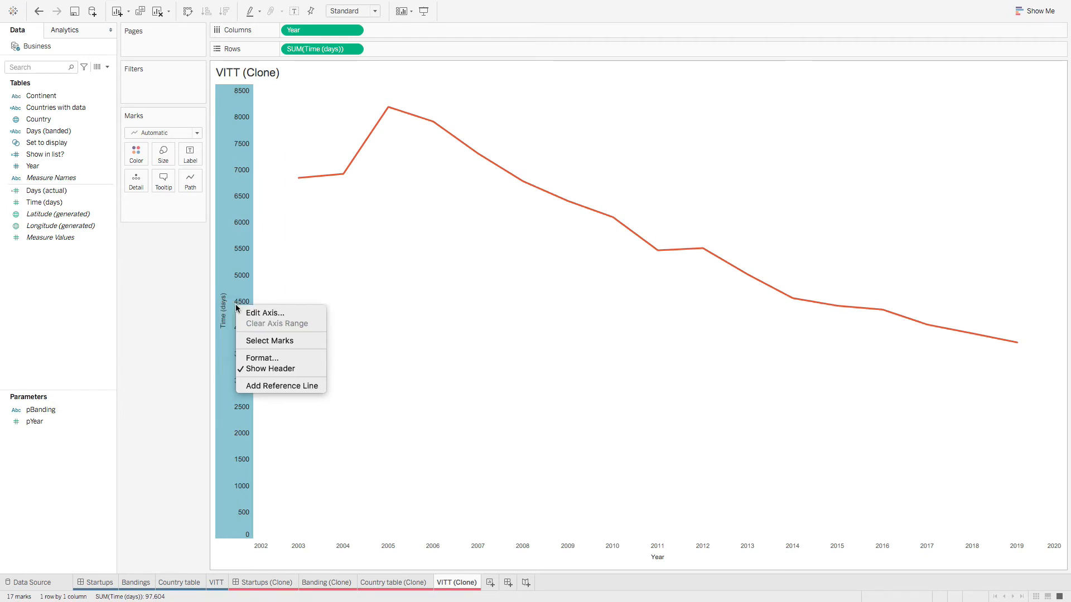
pyautogui.click(274, 369)
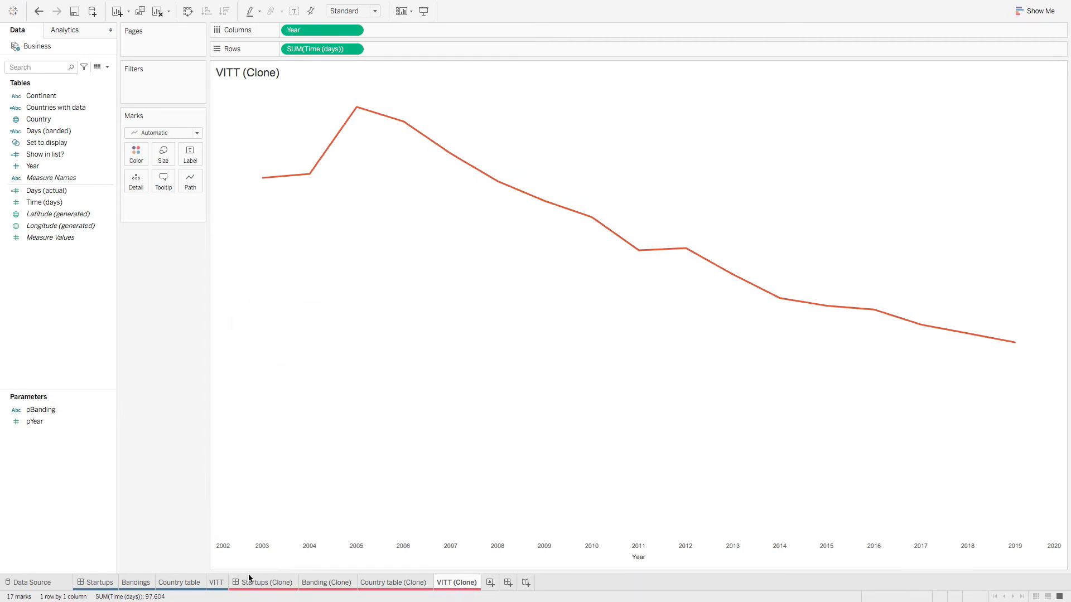
# Step: Label every yearly point with its SUM(Time (days)) value, peaking at 8,202.4 in 2005
pyautogui.click(203, 583)
pyautogui.click(213, 585)
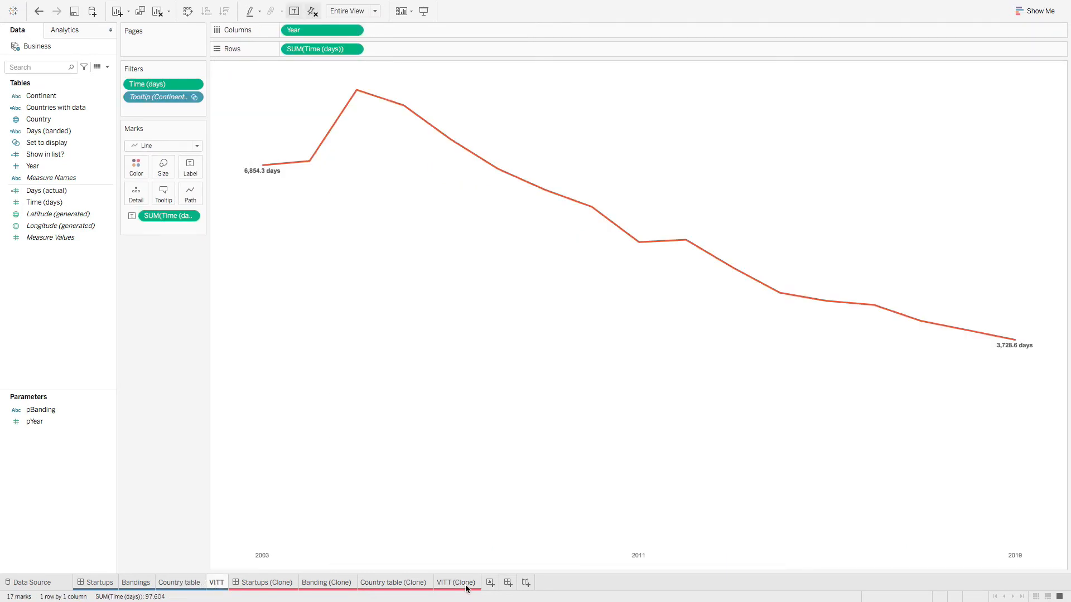
pyautogui.moveTo(462, 590)
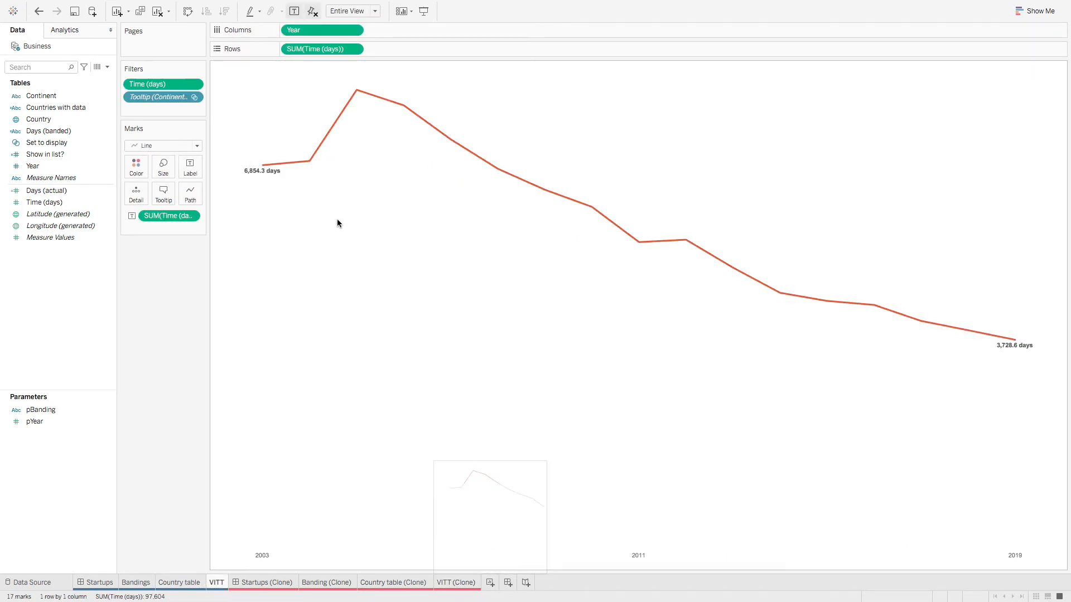
pyautogui.click(466, 587)
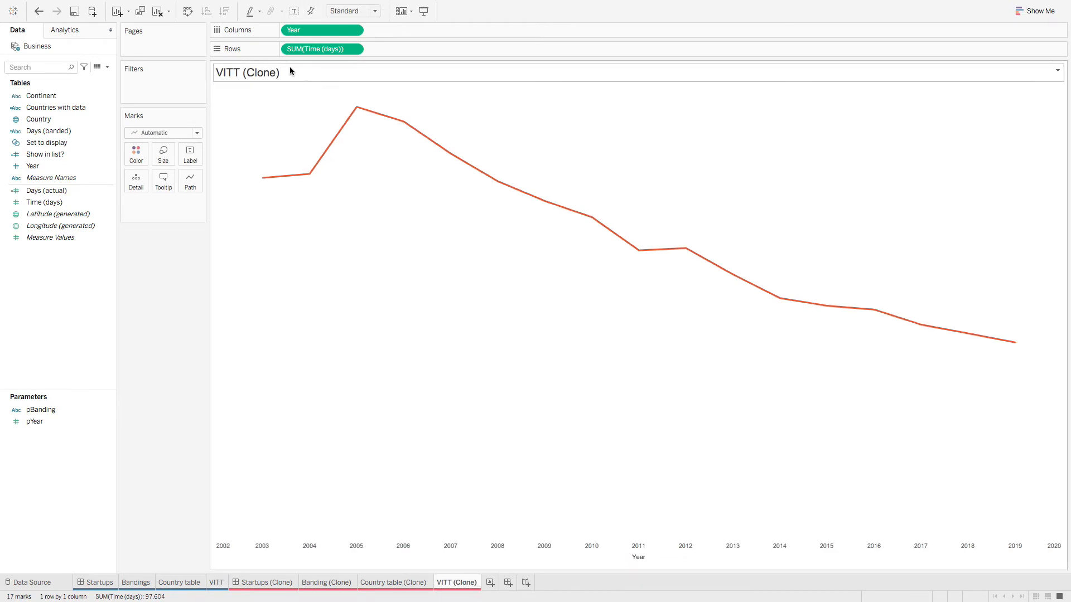
pyautogui.moveTo(311, 48); pyautogui.dragTo(189, 161)
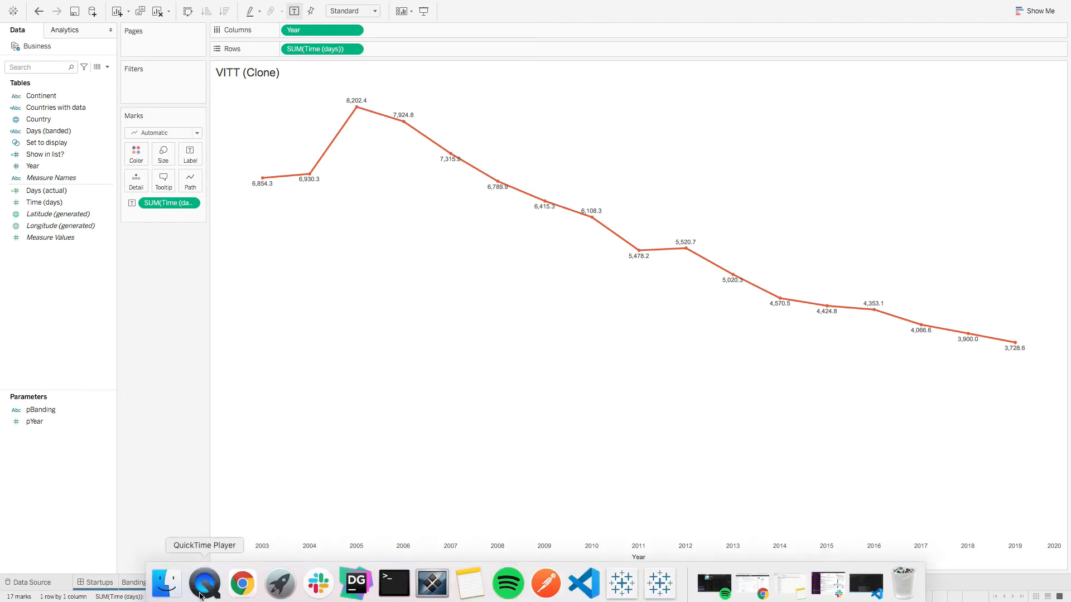
pyautogui.moveTo(278, 178)
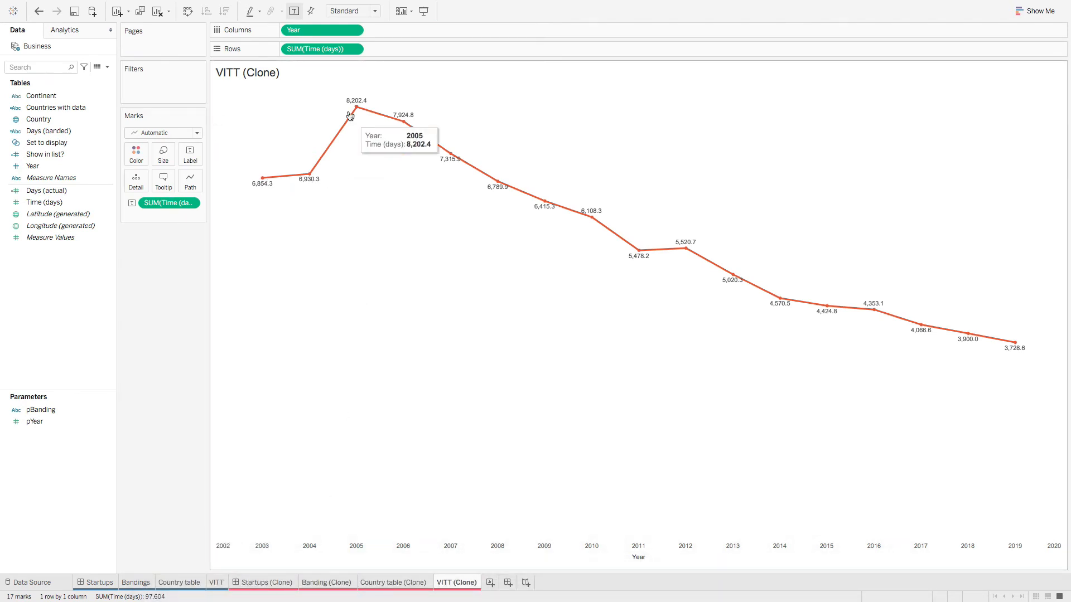
pyautogui.click(218, 583)
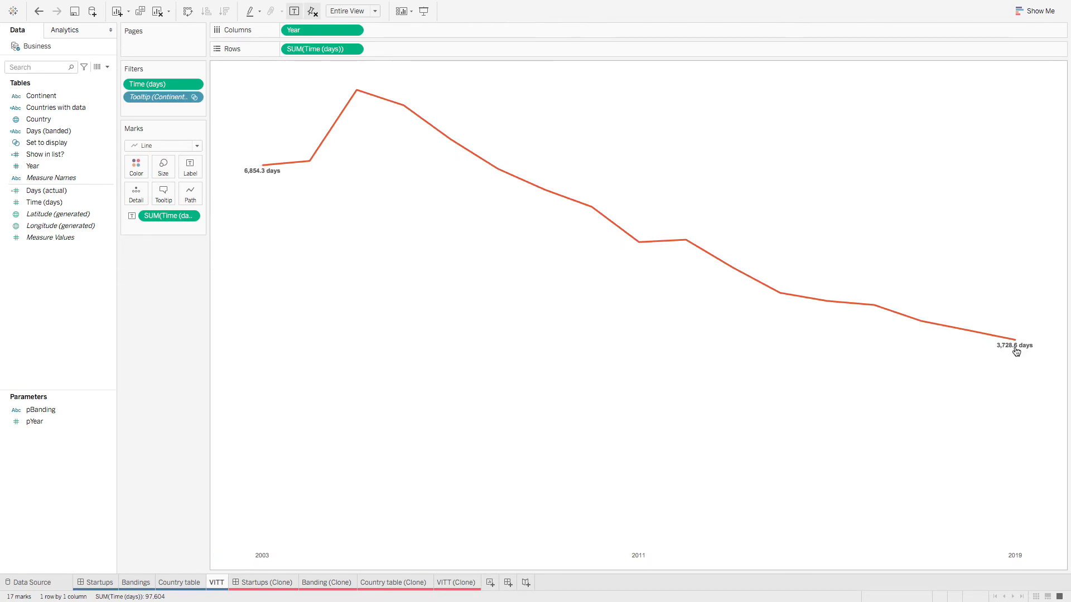
# Step: Set VITT (Clone)'s labels to appear only at the line ends
pyautogui.click(191, 168)
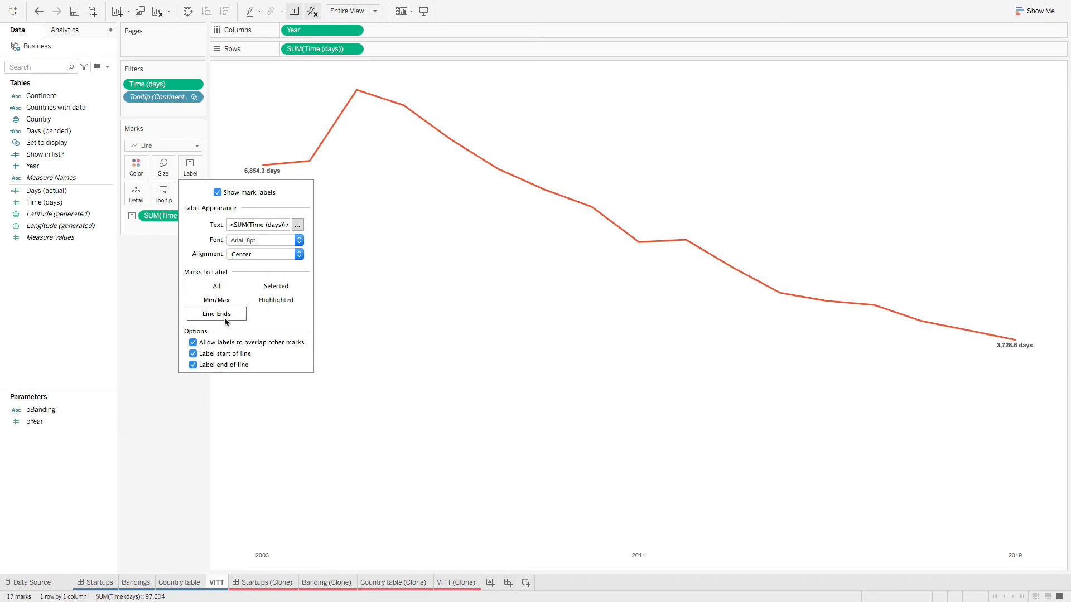
pyautogui.click(455, 582)
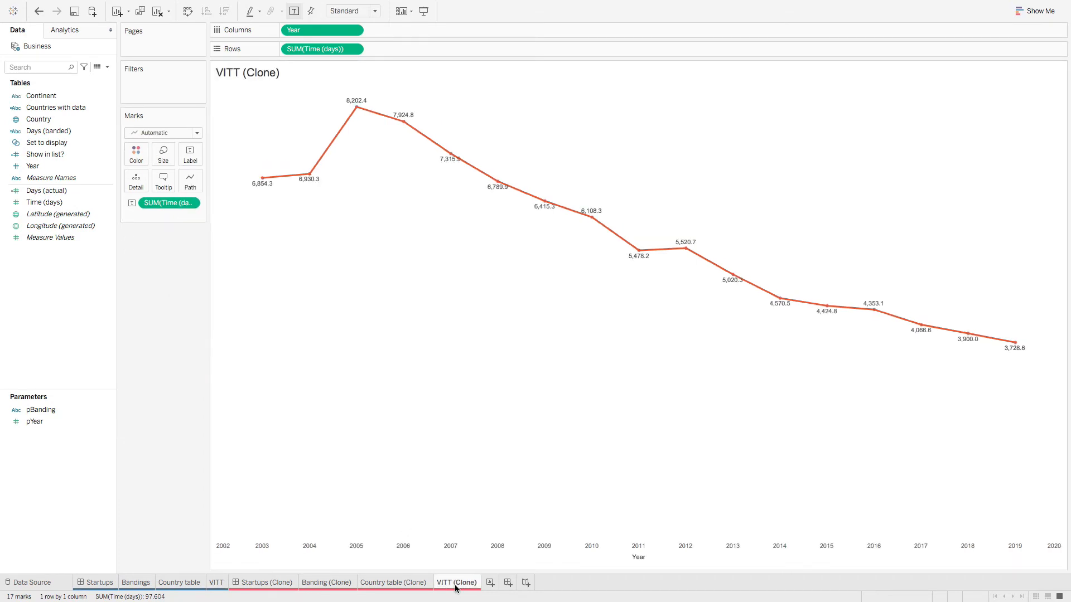
pyautogui.click(191, 154)
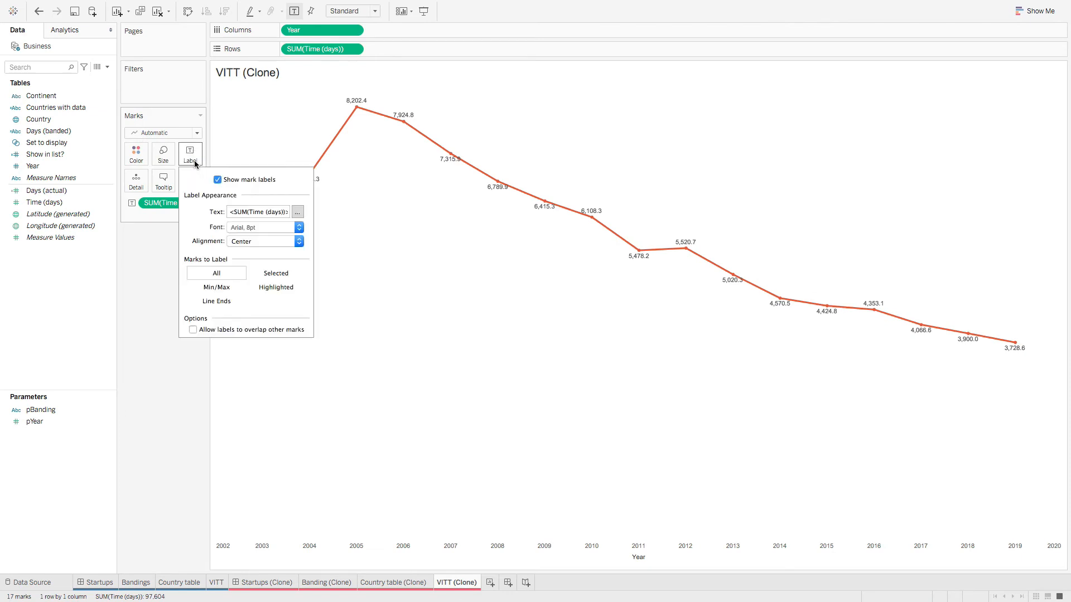
pyautogui.click(223, 304)
pyautogui.click(110, 309)
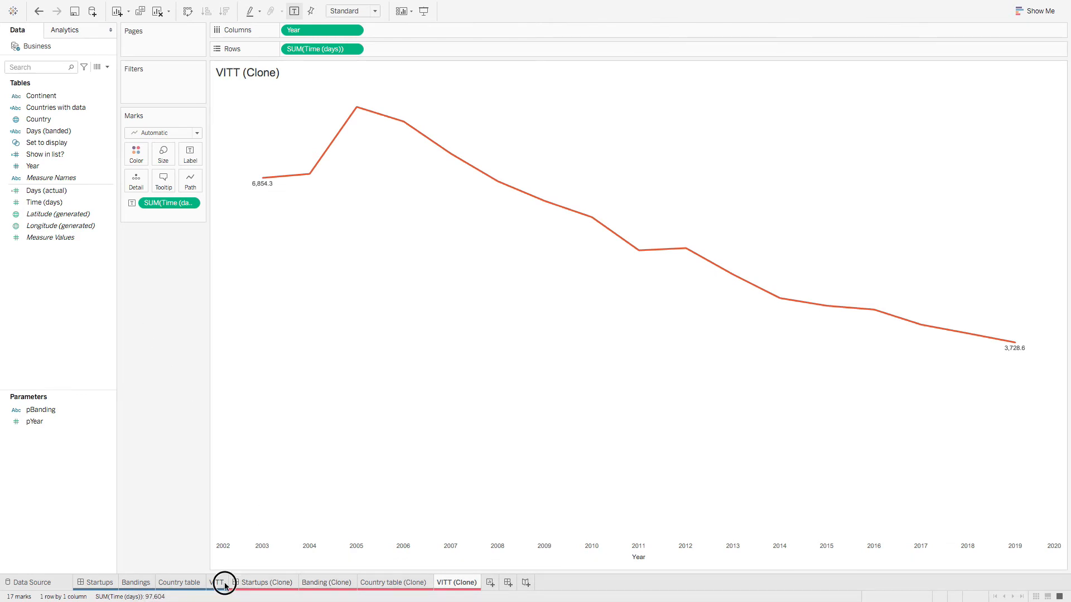
# Step: Copy the label text from the original VITT chart's label editor
pyautogui.click(218, 583)
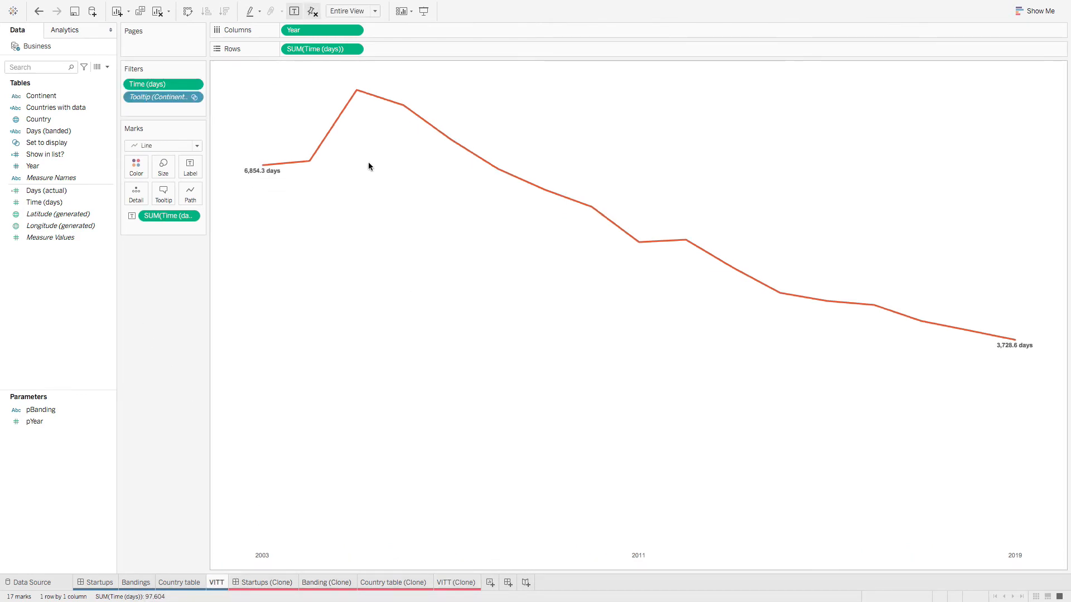
pyautogui.click(190, 168)
pyautogui.click(298, 226)
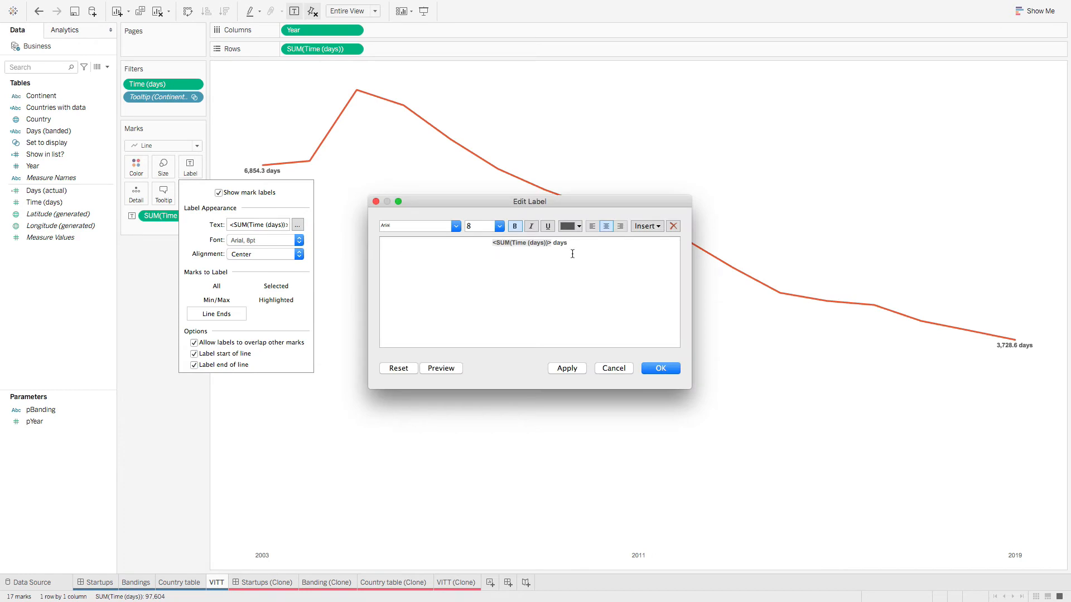
pyautogui.moveTo(600, 244); pyautogui.dragTo(430, 232)
pyautogui.rightClick(522, 244)
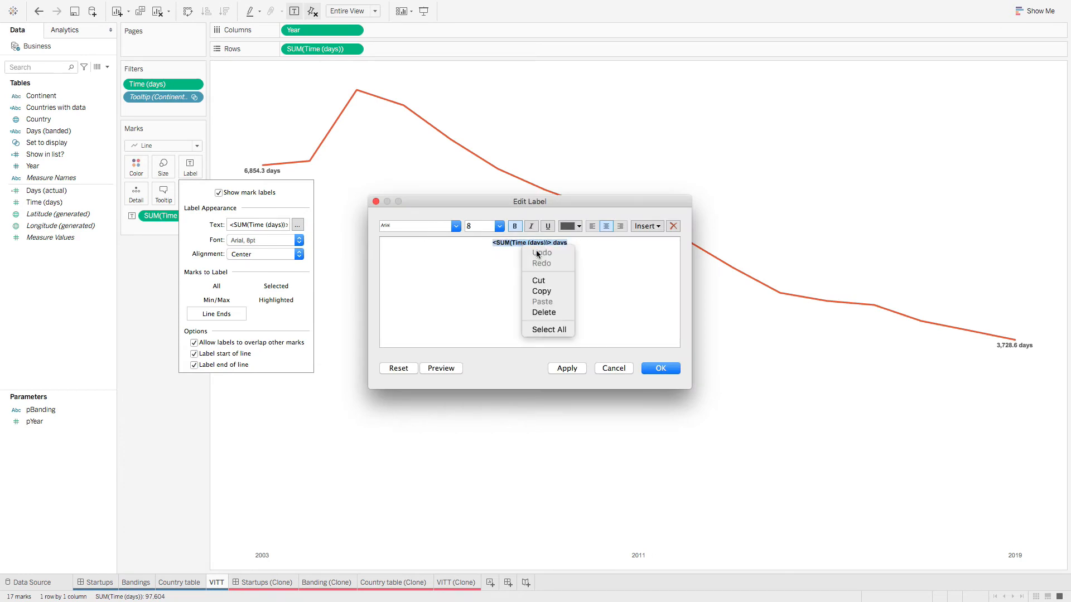
pyautogui.click(564, 292)
pyautogui.click(619, 369)
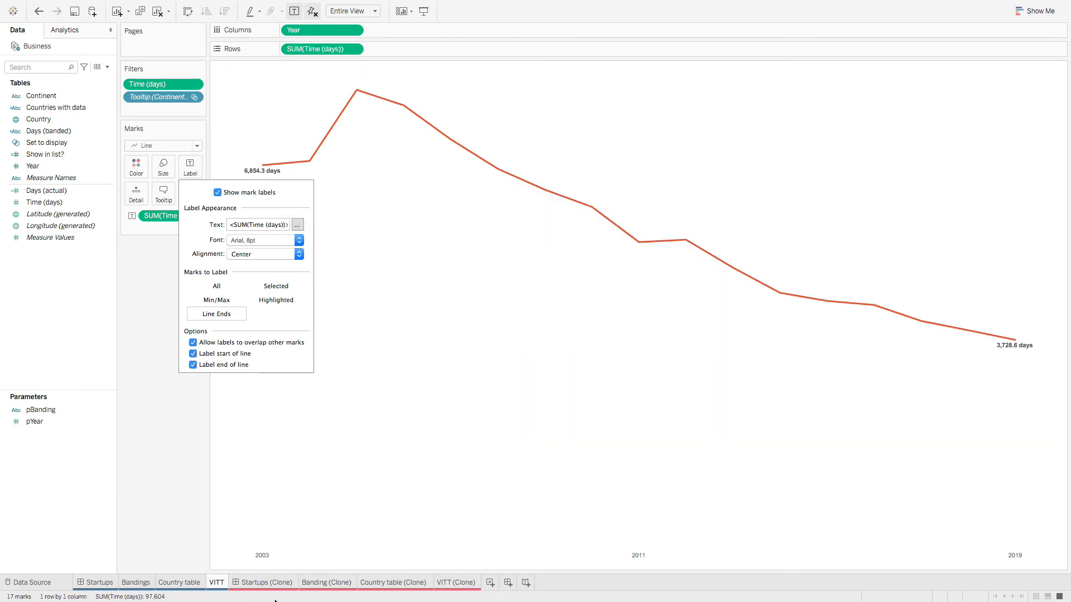
# Step: Edit the clone's label to '<SUM(Time (days))> days', giving labels like 6,854.3 days
pyautogui.click(456, 582)
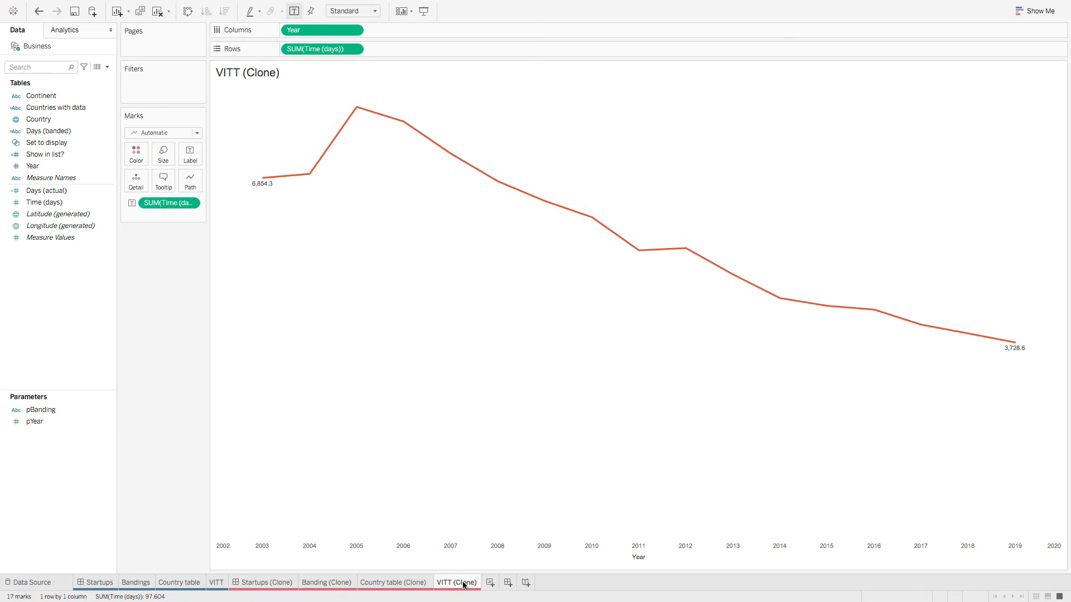
pyautogui.click(190, 156)
pyautogui.click(297, 211)
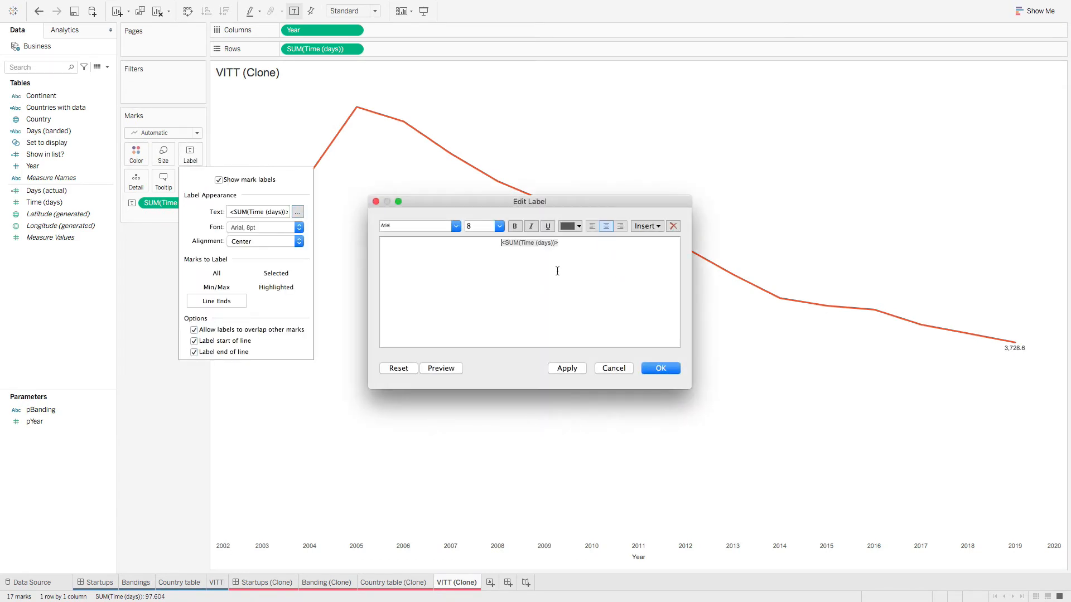
pyautogui.click(391, 227)
pyautogui.press('Right')
pyautogui.write('days')
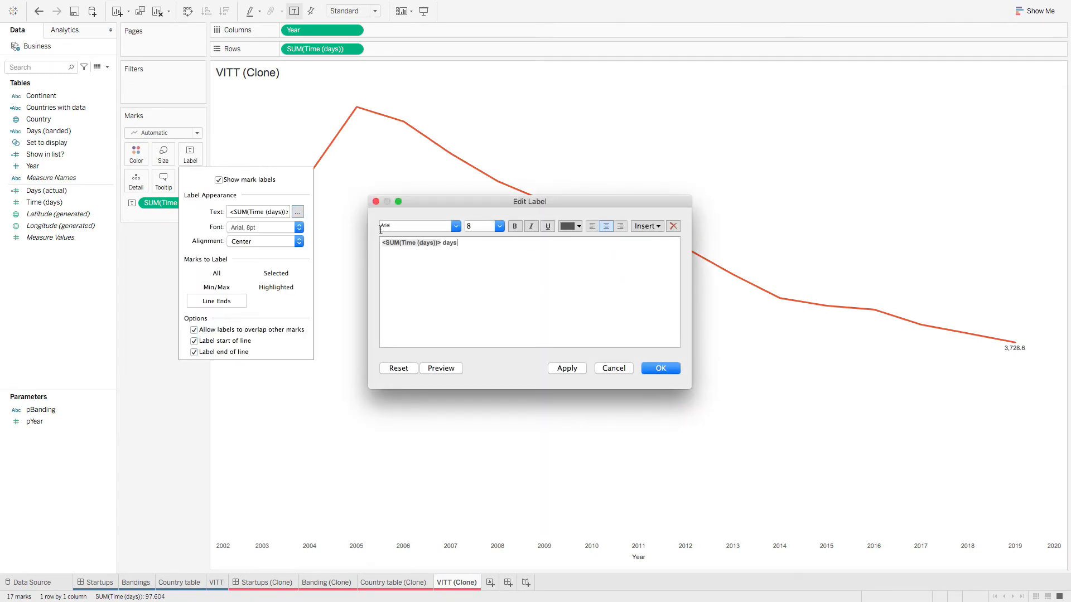
pyautogui.click(664, 368)
pyautogui.click(611, 424)
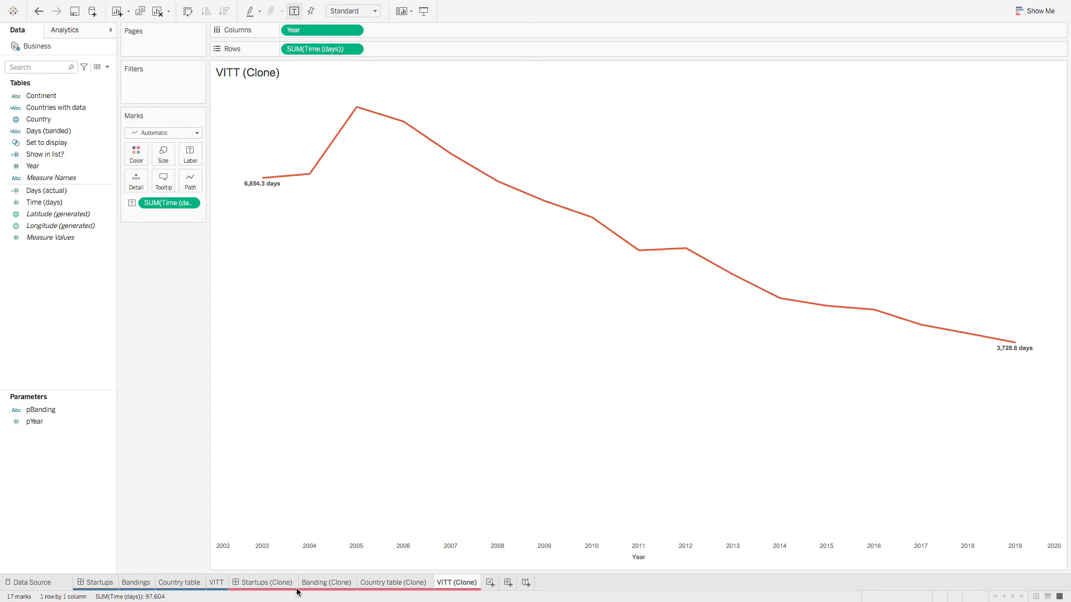
pyautogui.click(222, 584)
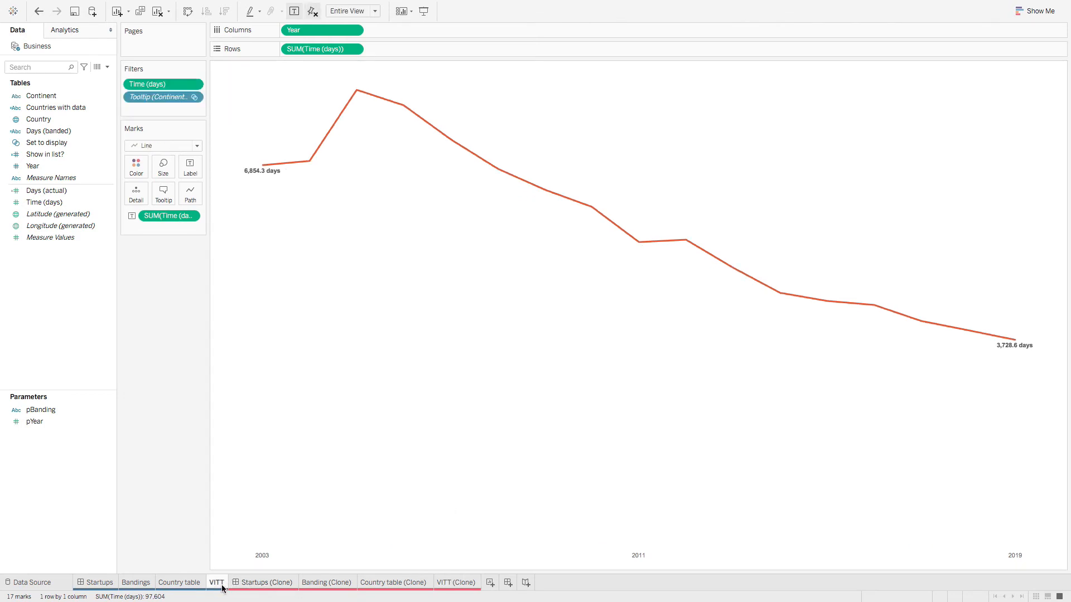
# Step: Inspect the original VITT sheet's Year axis settings
pyautogui.click(462, 585)
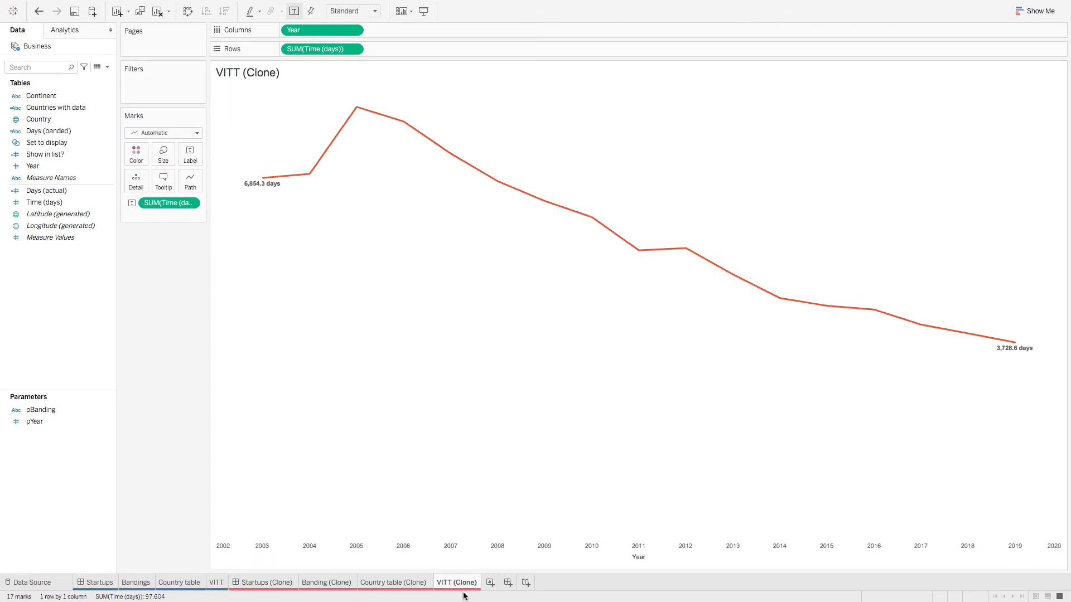
pyautogui.click(217, 584)
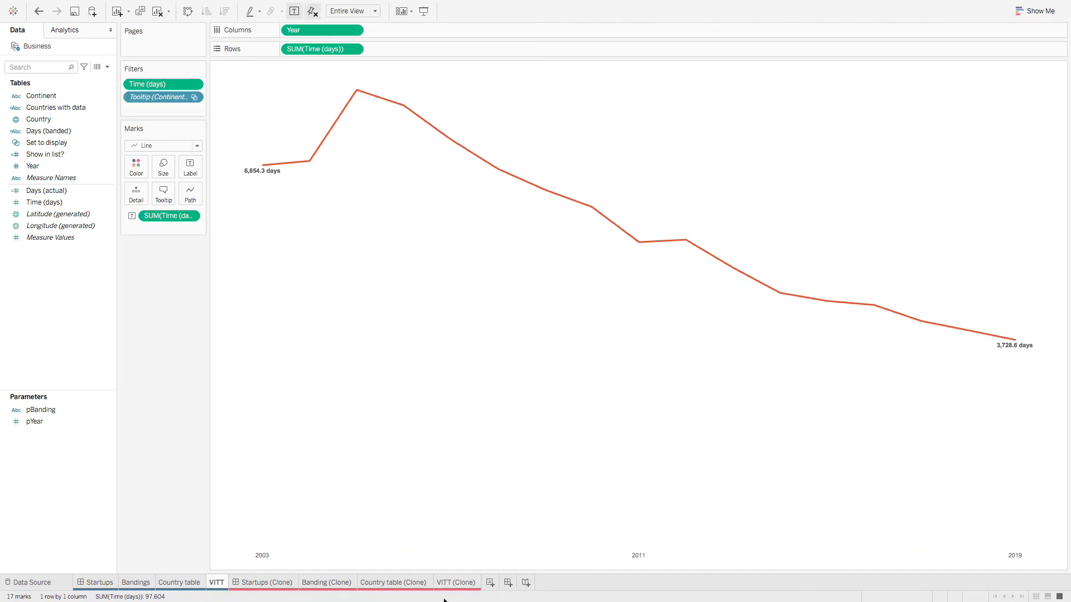
pyautogui.rightClick(360, 553)
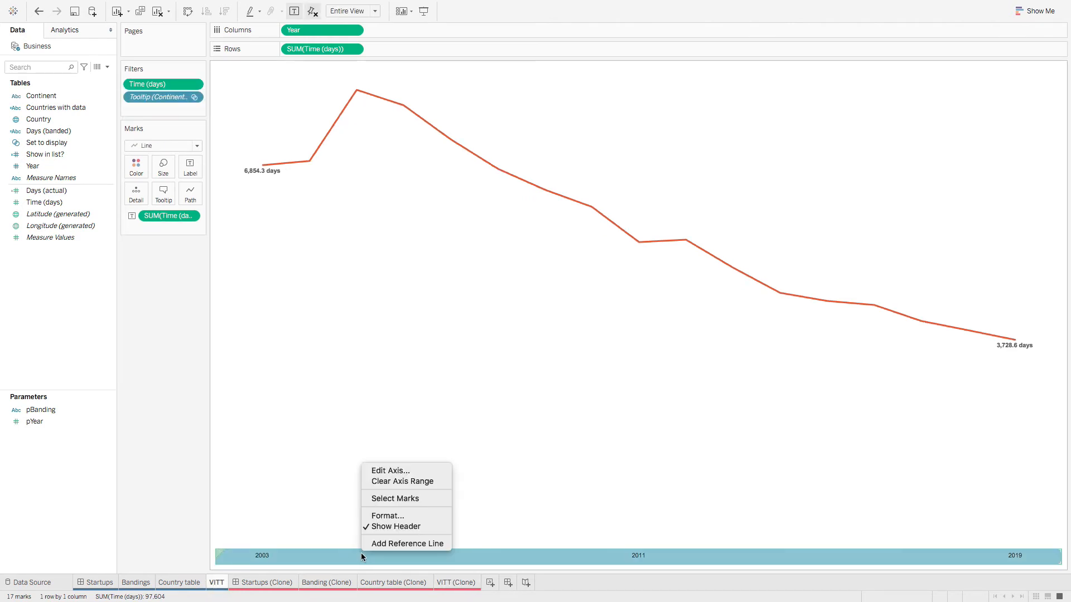
pyautogui.click(390, 472)
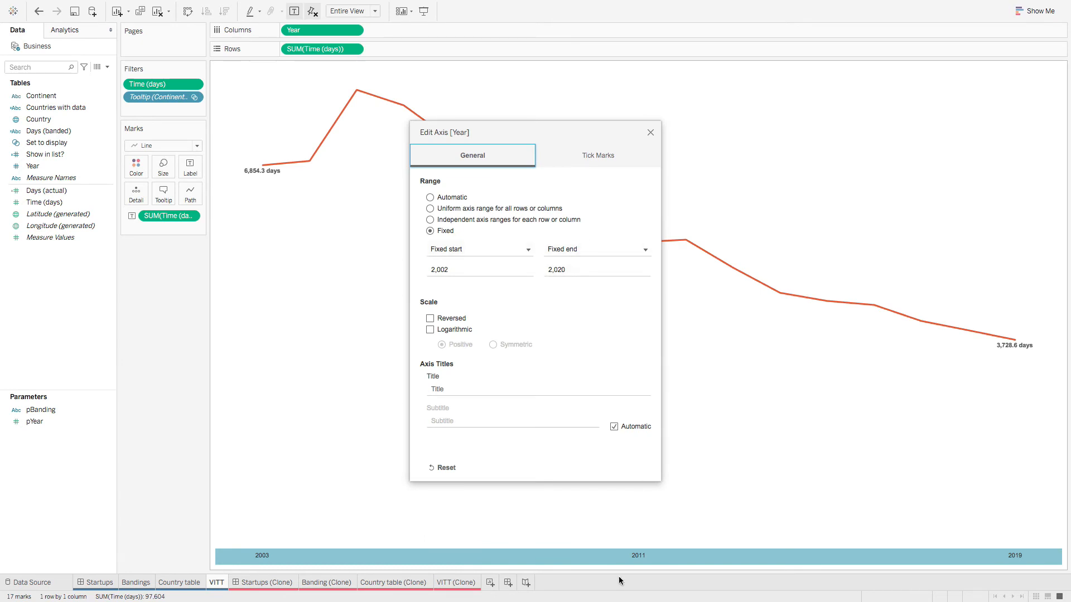
pyautogui.click(650, 132)
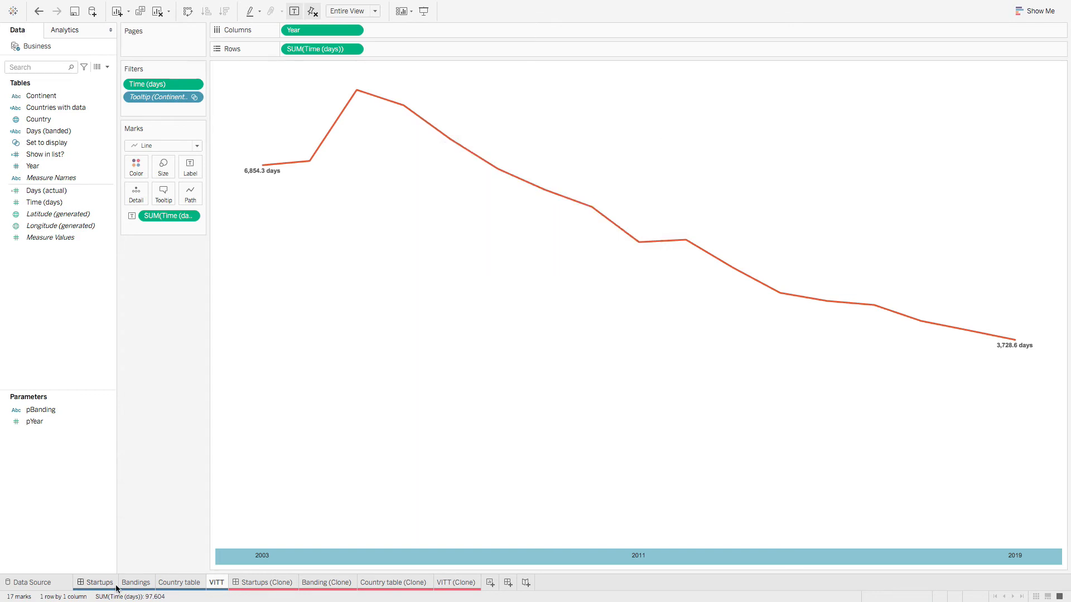
# Step: Fix the VITT (Clone) Year axis range at 2002–2020
pyautogui.click(454, 582)
pyautogui.rightClick(449, 545)
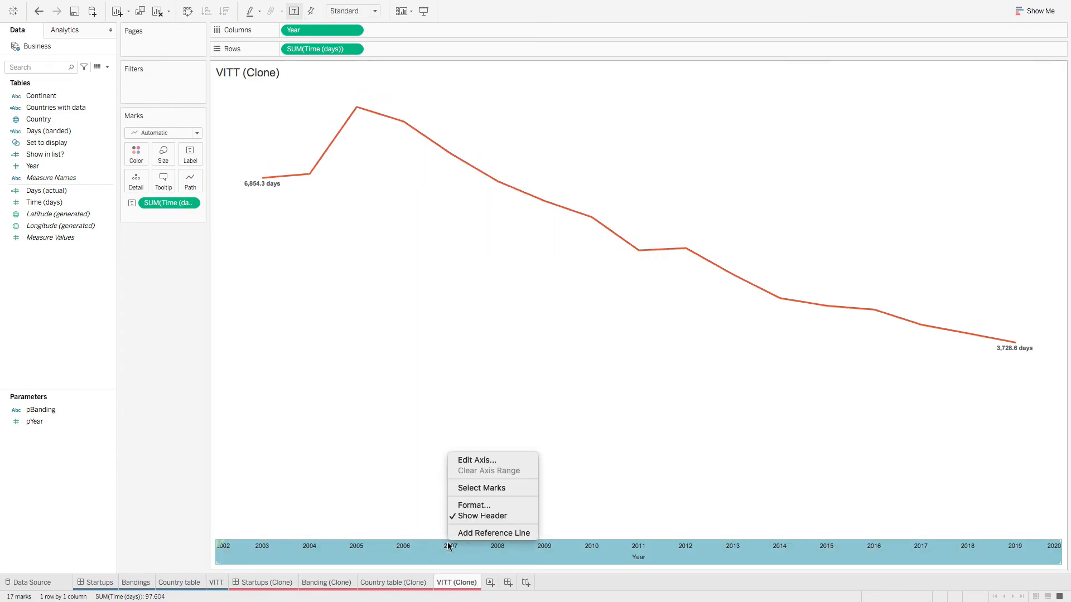
pyautogui.click(477, 461)
pyautogui.click(430, 231)
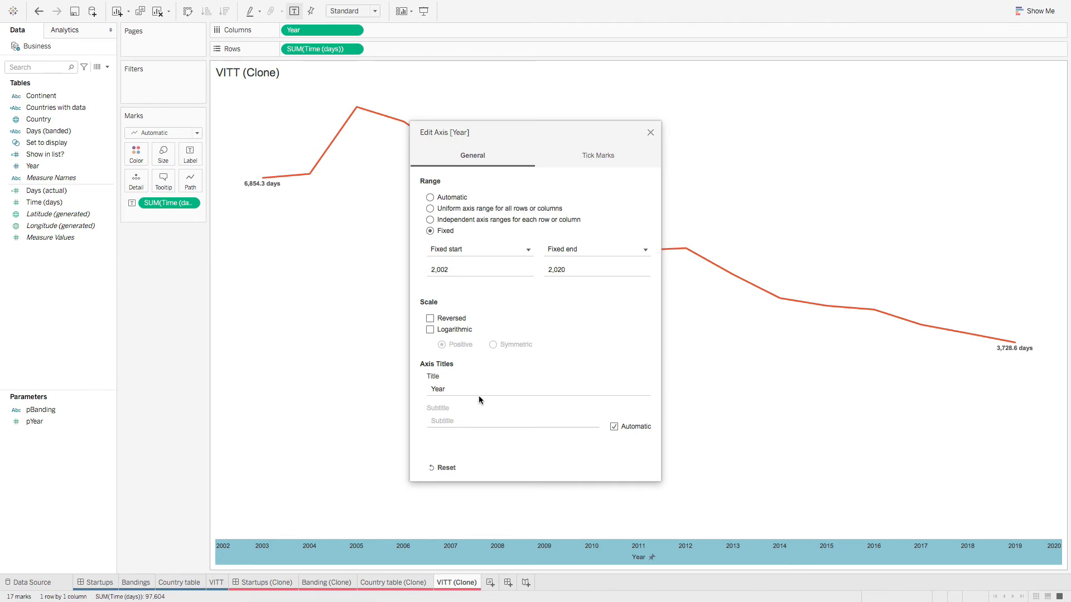
pyautogui.click(650, 132)
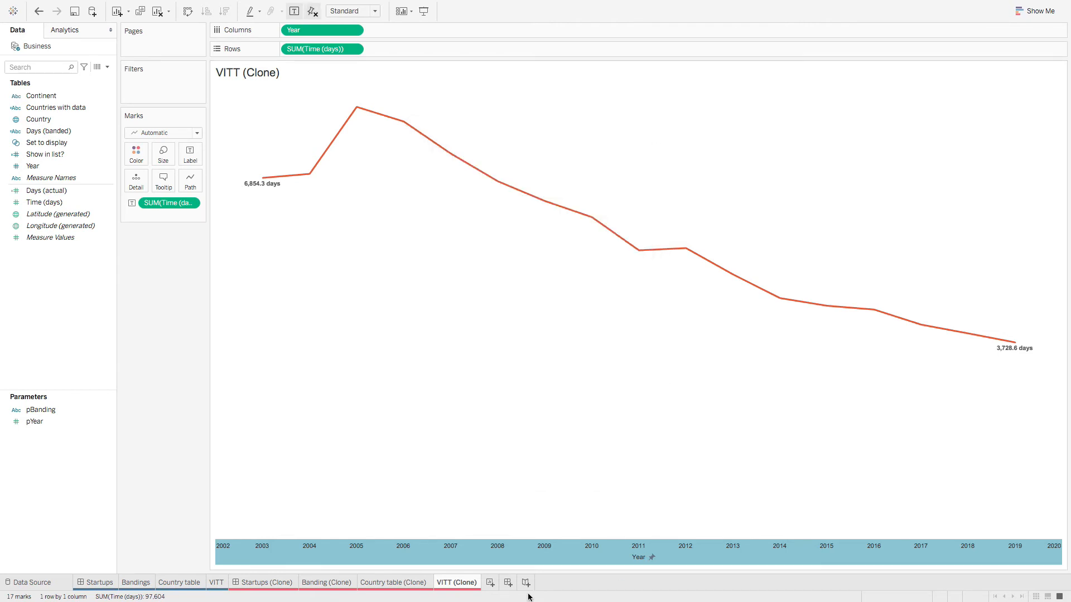
# Step: Show VITT's Year axis tick marks: major ticks every 8 years from 2003
pyautogui.click(222, 585)
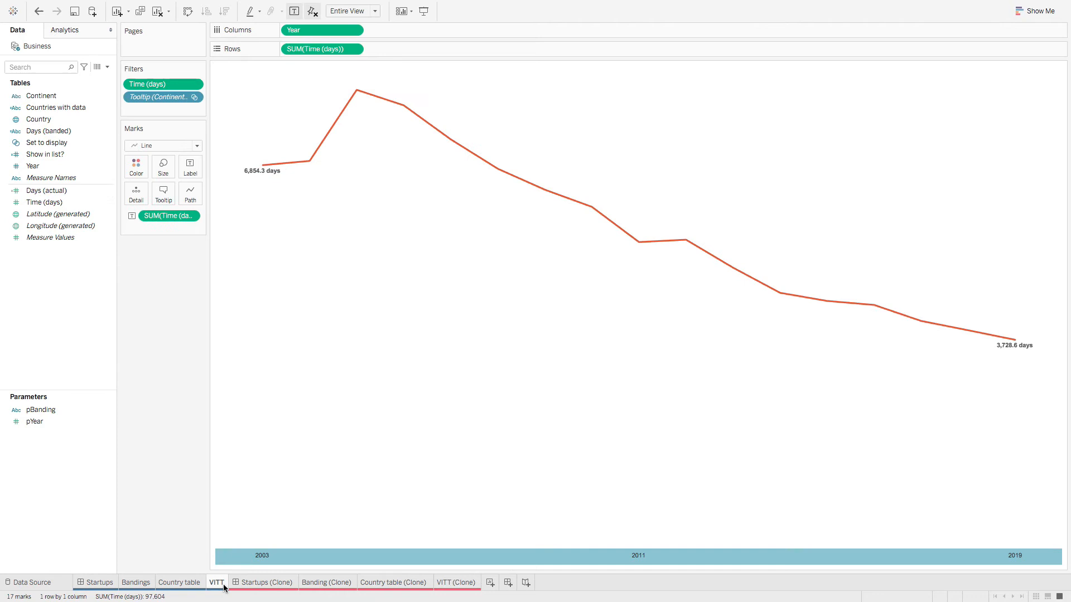
pyautogui.rightClick(598, 561)
pyautogui.click(628, 478)
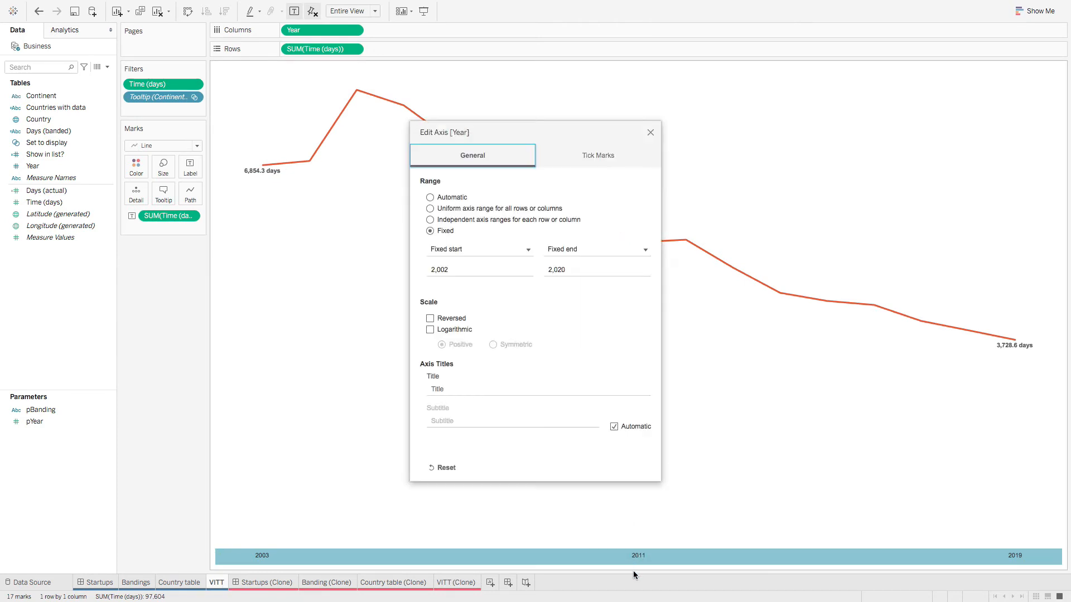
pyautogui.click(587, 157)
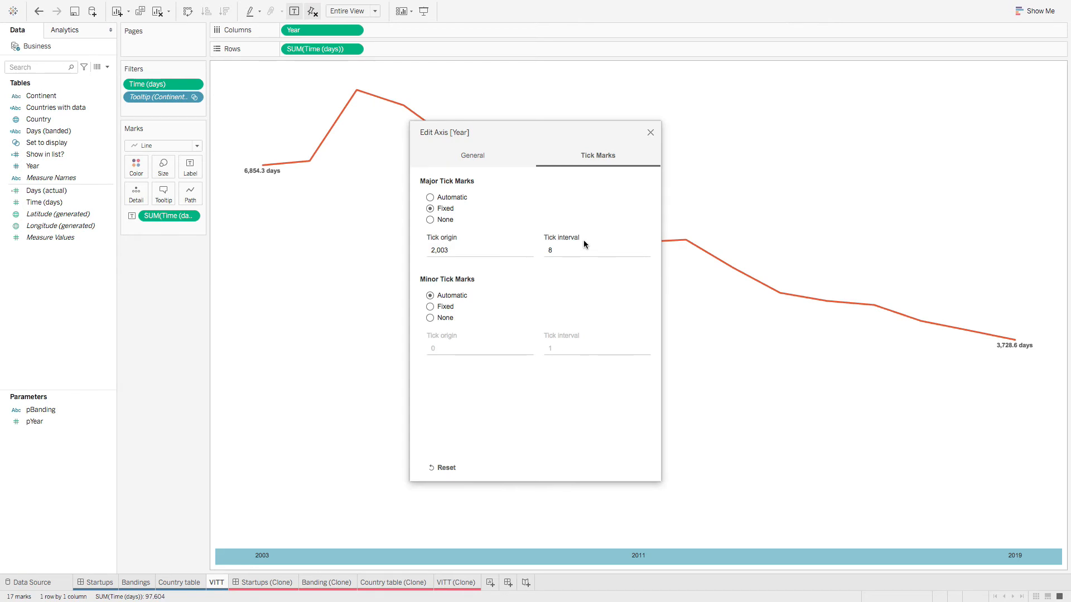
# Step: Set the VITT (Clone) Year axis major ticks to fixed, origin 2002, every 8 years
pyautogui.click(650, 132)
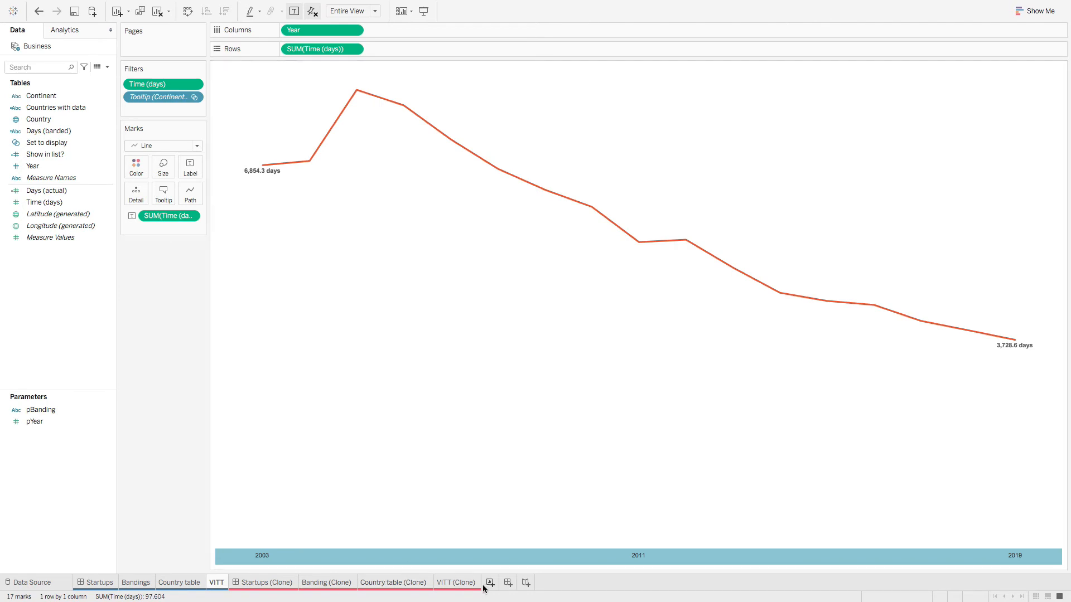
pyautogui.click(463, 582)
pyautogui.rightClick(496, 559)
pyautogui.click(555, 472)
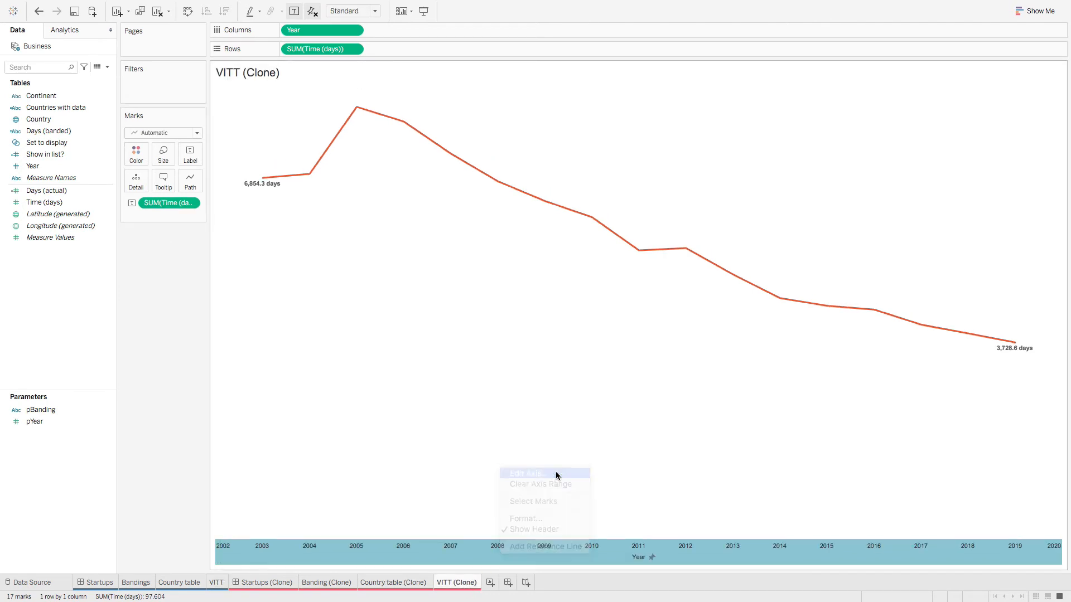
pyautogui.click(576, 157)
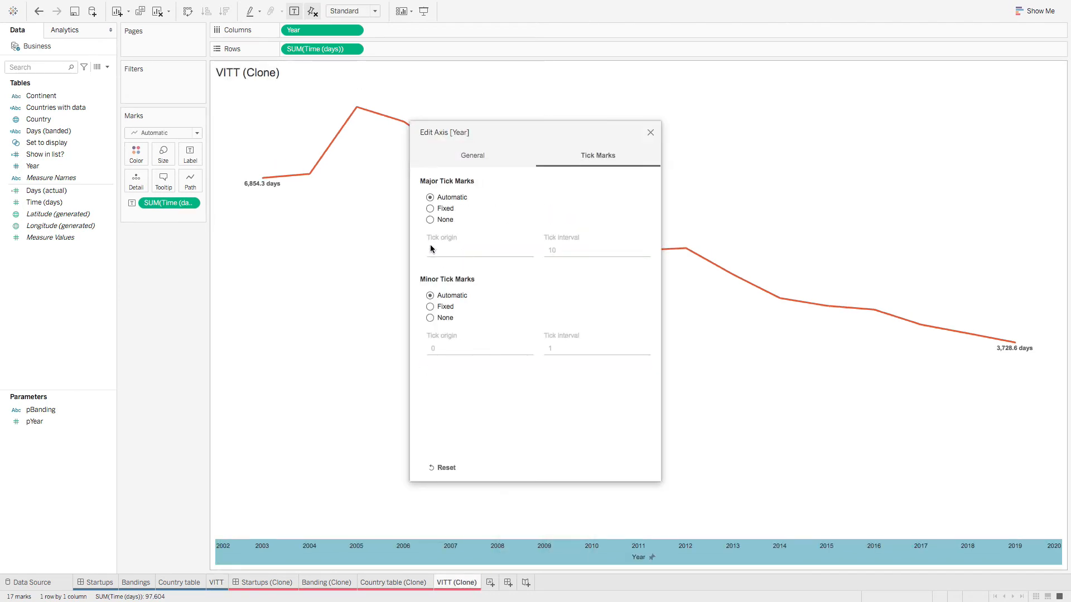
pyautogui.click(430, 220)
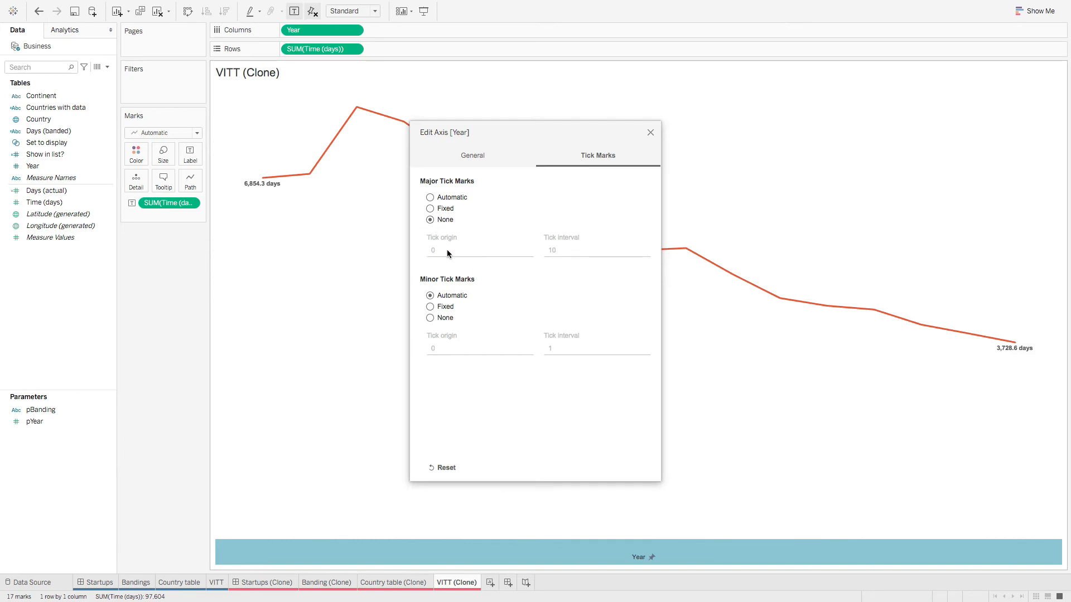
pyautogui.click(430, 208)
pyautogui.click(446, 252)
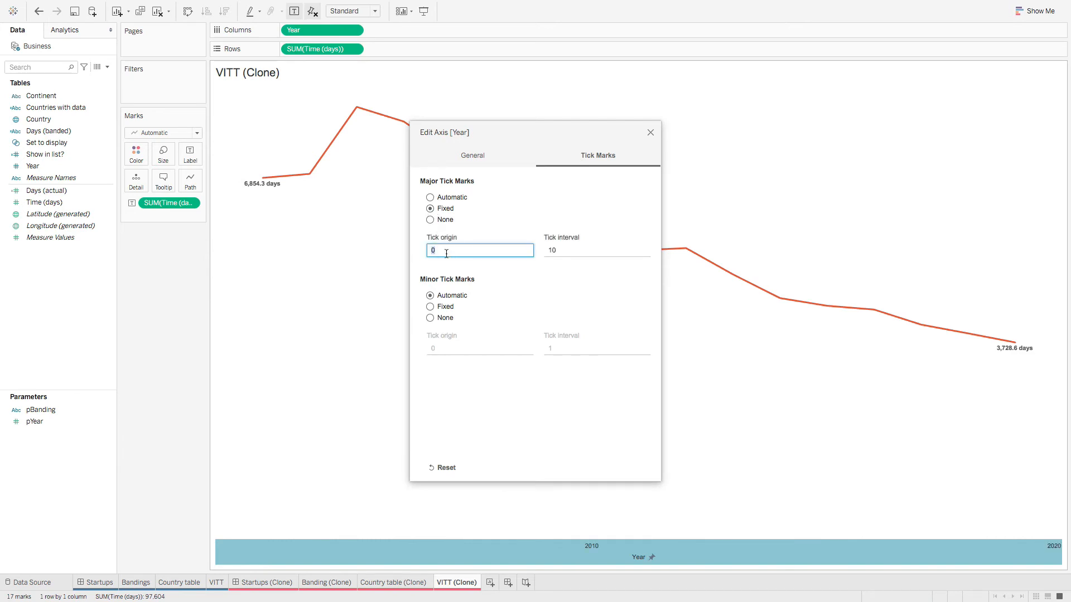
pyautogui.write('2002')
pyautogui.click(564, 250)
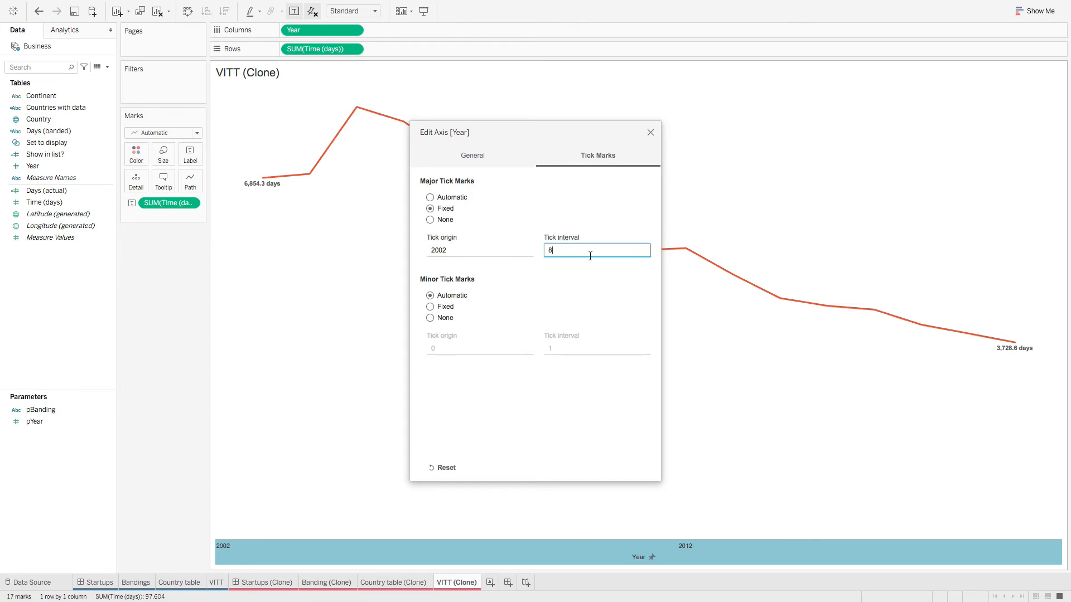
pyautogui.click(523, 283)
# Step: Remove the title from the VITT (Clone) Year axis
pyautogui.click(473, 156)
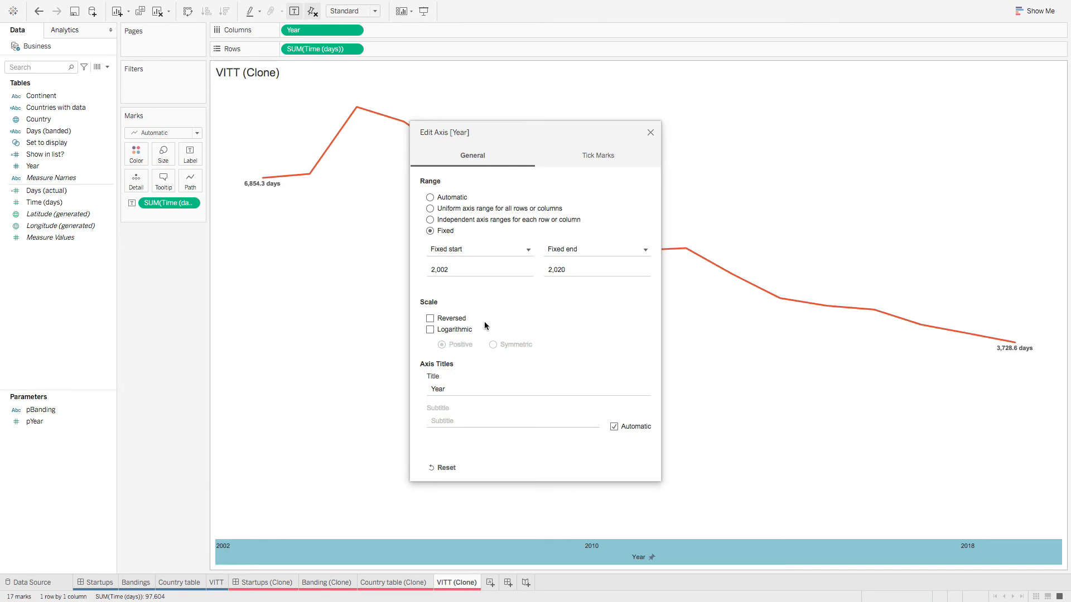
pyautogui.click(430, 389)
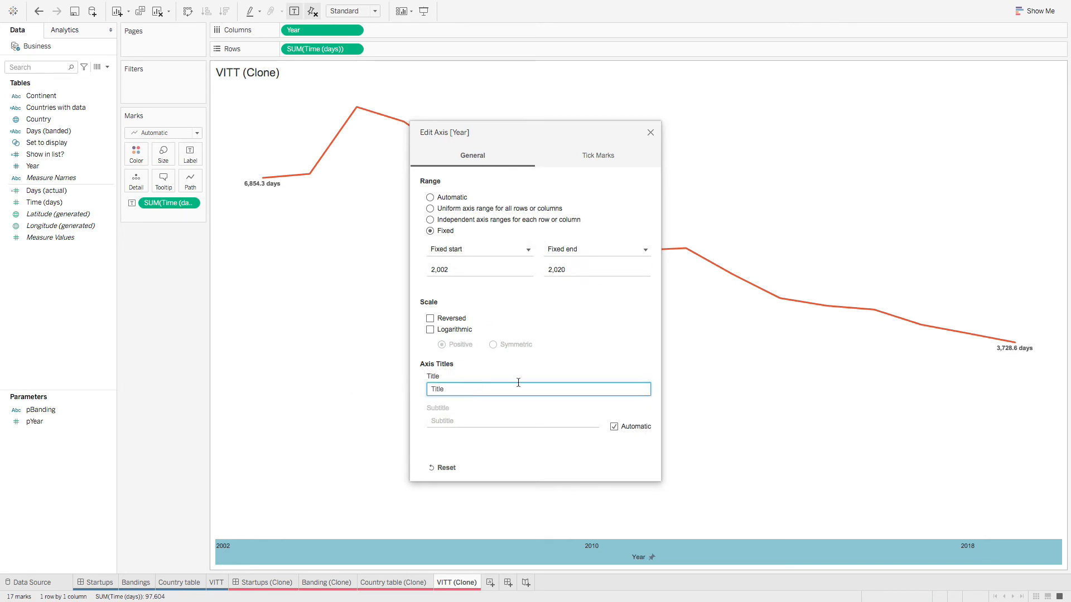
pyautogui.click(601, 353)
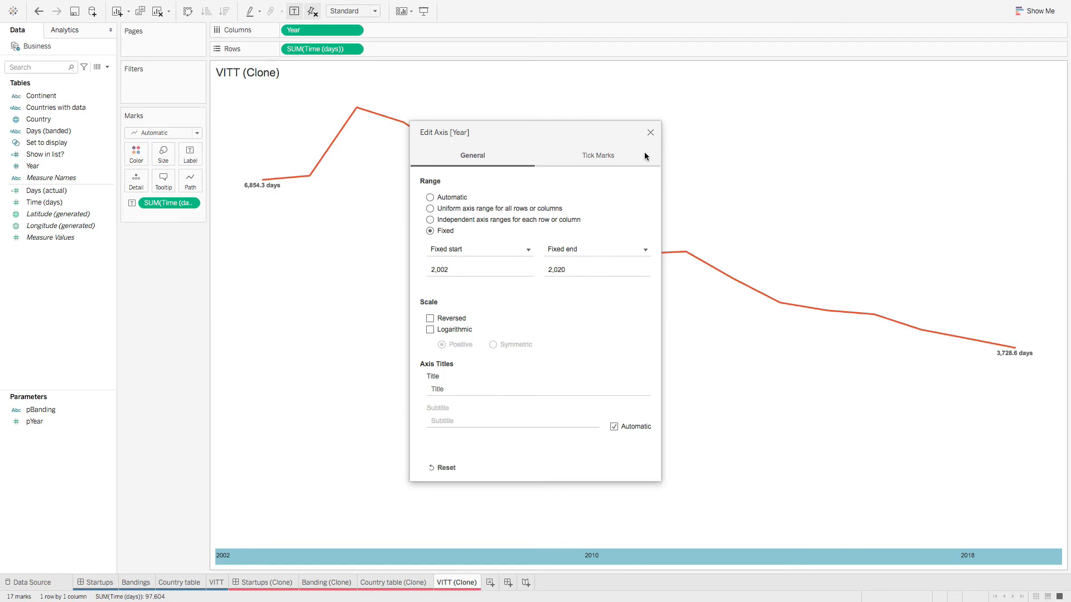
pyautogui.click(650, 132)
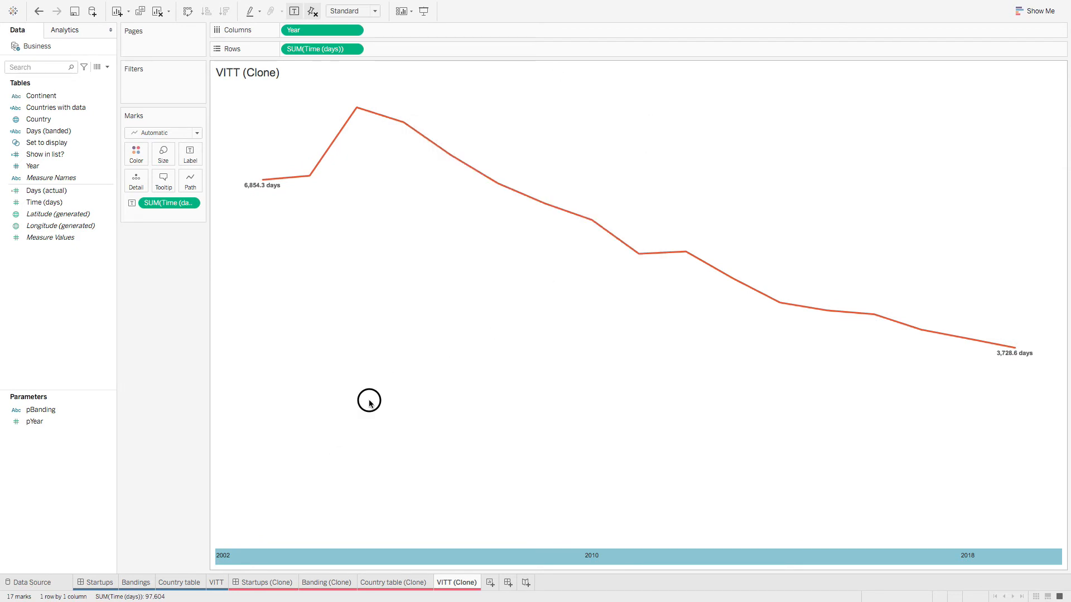
pyautogui.click(214, 587)
# Step: Check the tick mark settings on the original VITT Year axis
pyautogui.rightClick(314, 556)
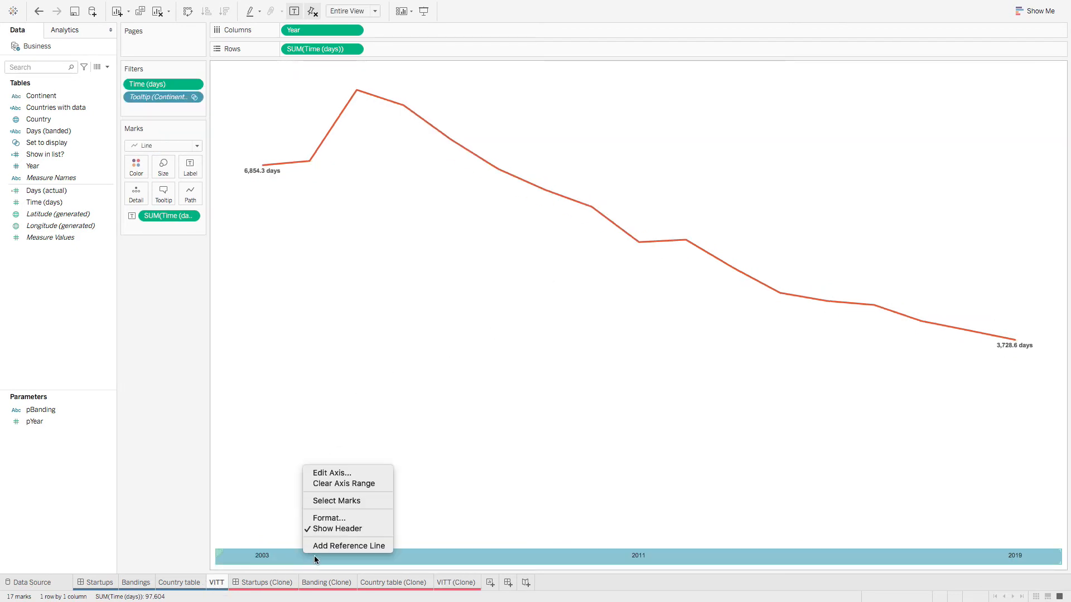
pyautogui.click(350, 474)
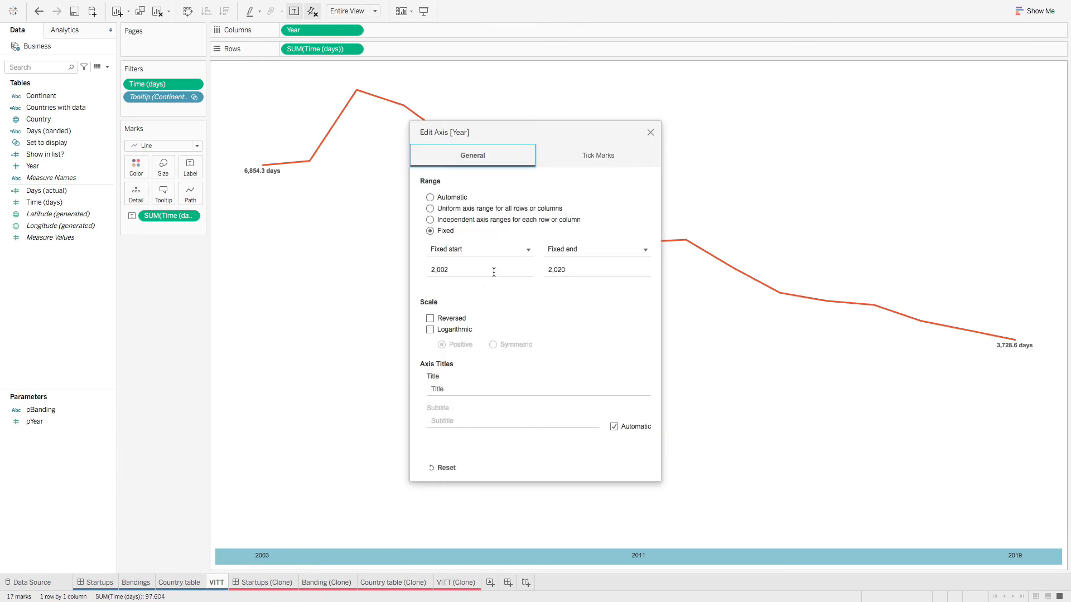
pyautogui.click(568, 151)
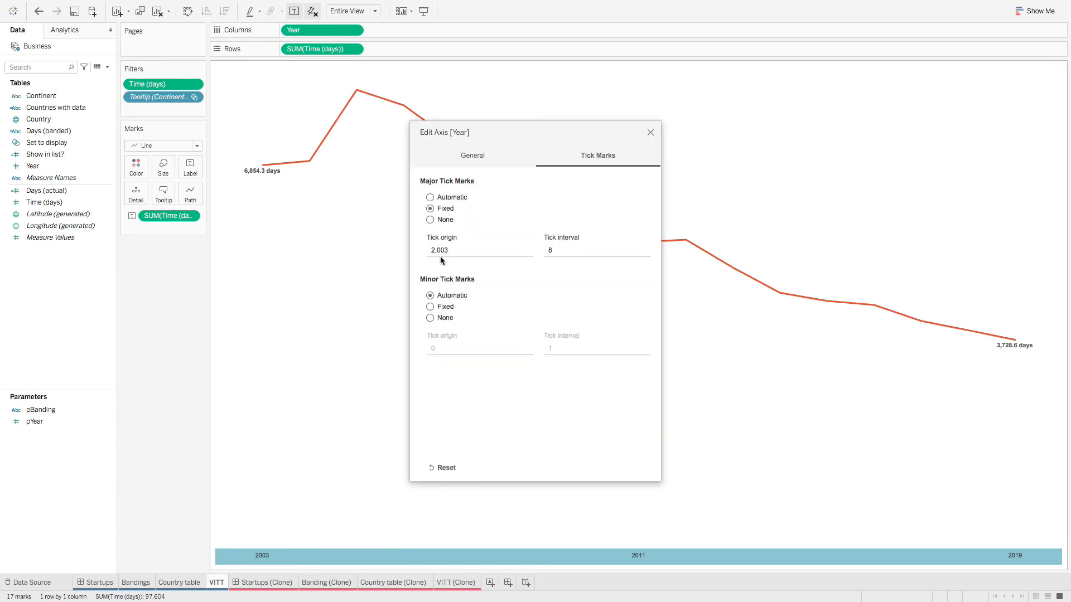
pyautogui.click(650, 132)
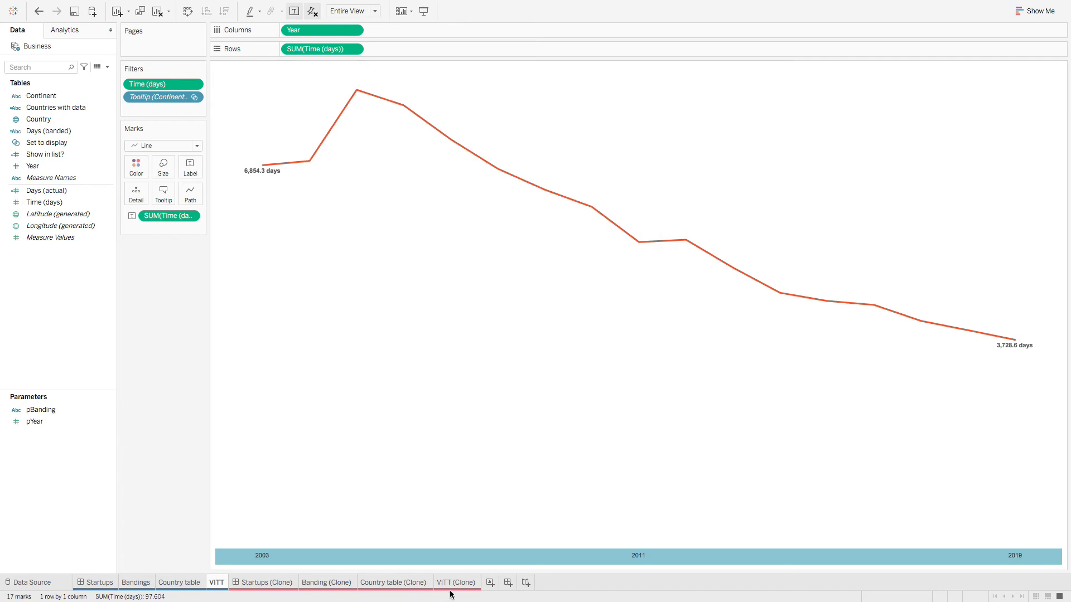
# Step: Change the VITT (Clone) Year axis tick origin to 2003
pyautogui.click(471, 582)
pyautogui.rightClick(530, 555)
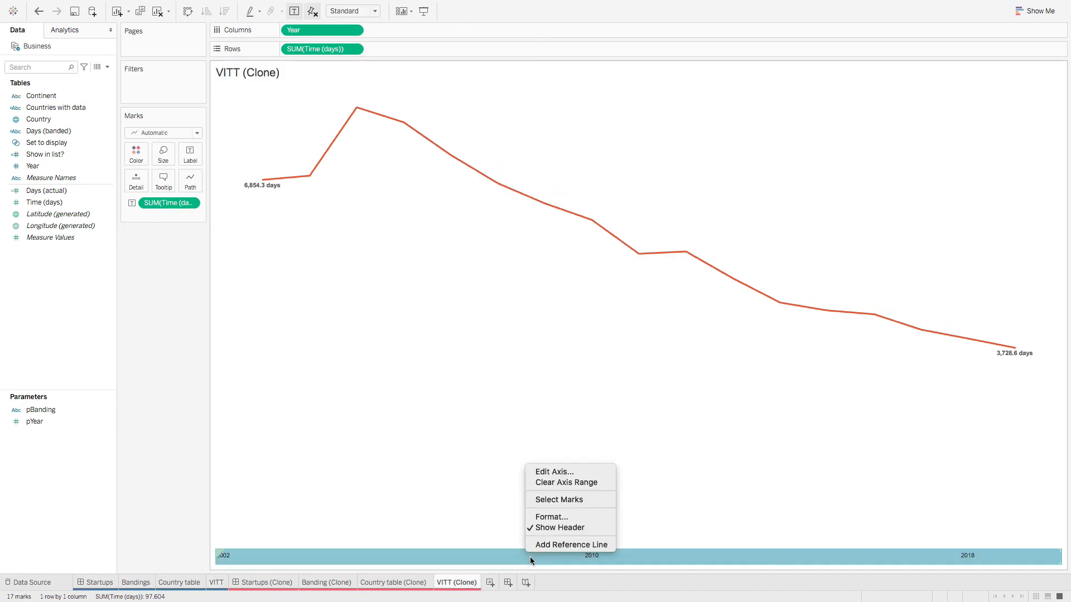
pyautogui.click(560, 471)
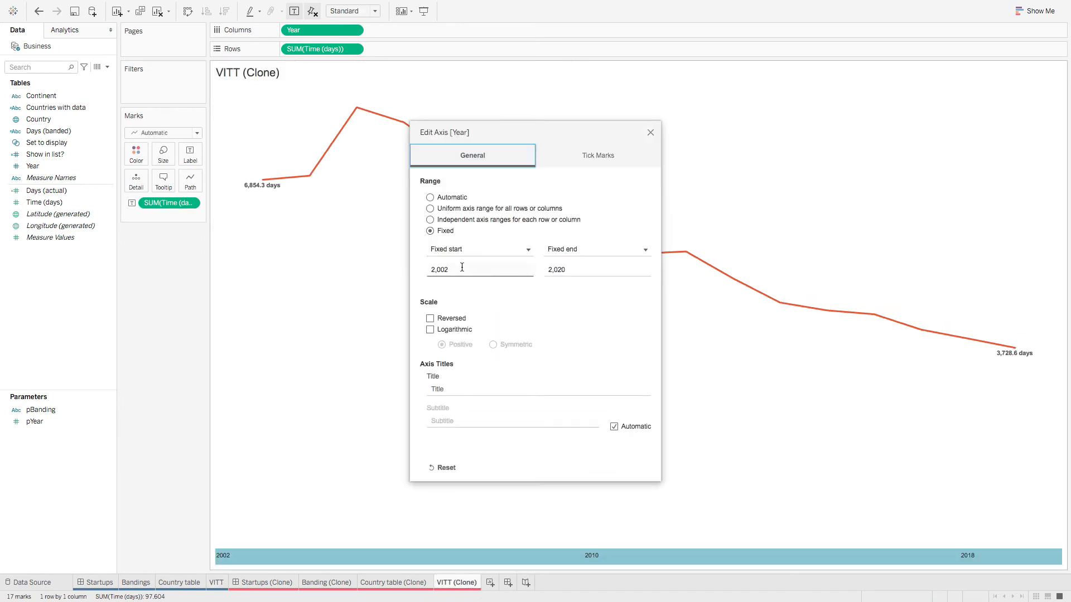
pyautogui.click(461, 267)
pyautogui.click(462, 272)
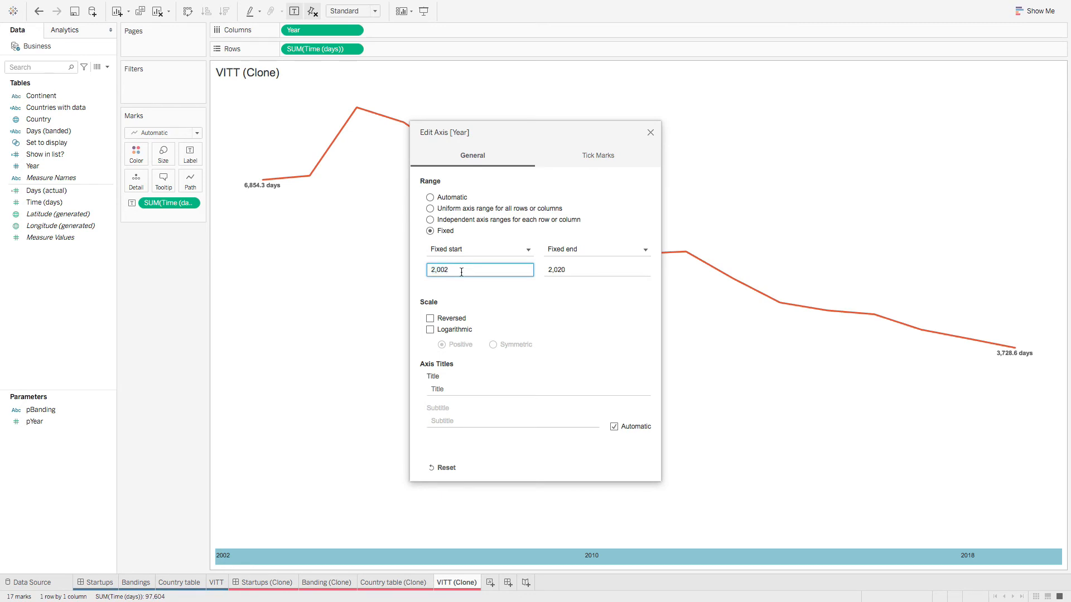
pyautogui.click(581, 156)
pyautogui.click(468, 251)
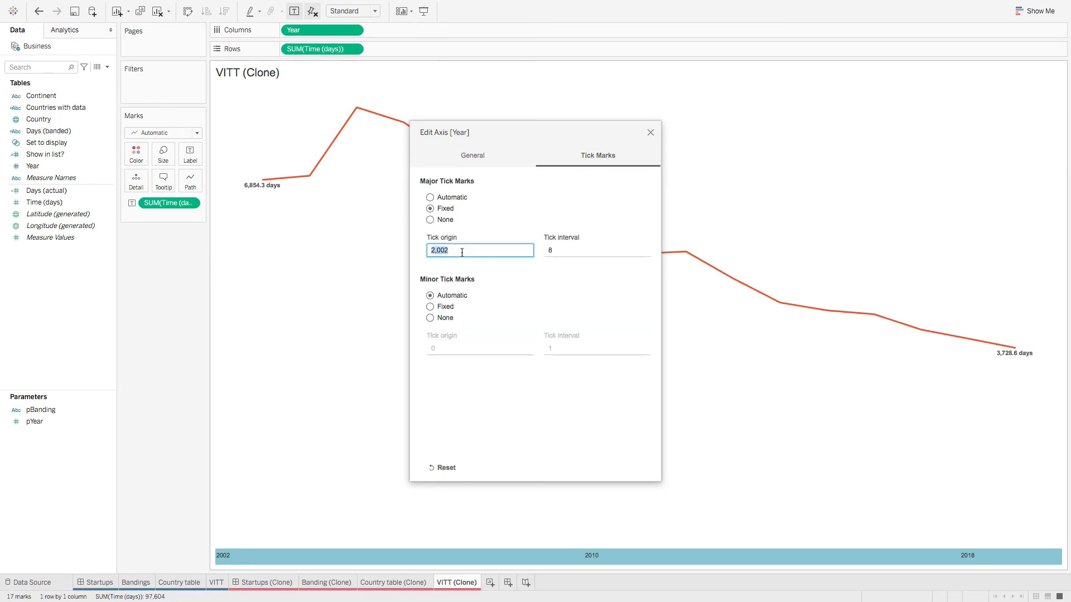
pyautogui.click(468, 251)
pyautogui.click(558, 295)
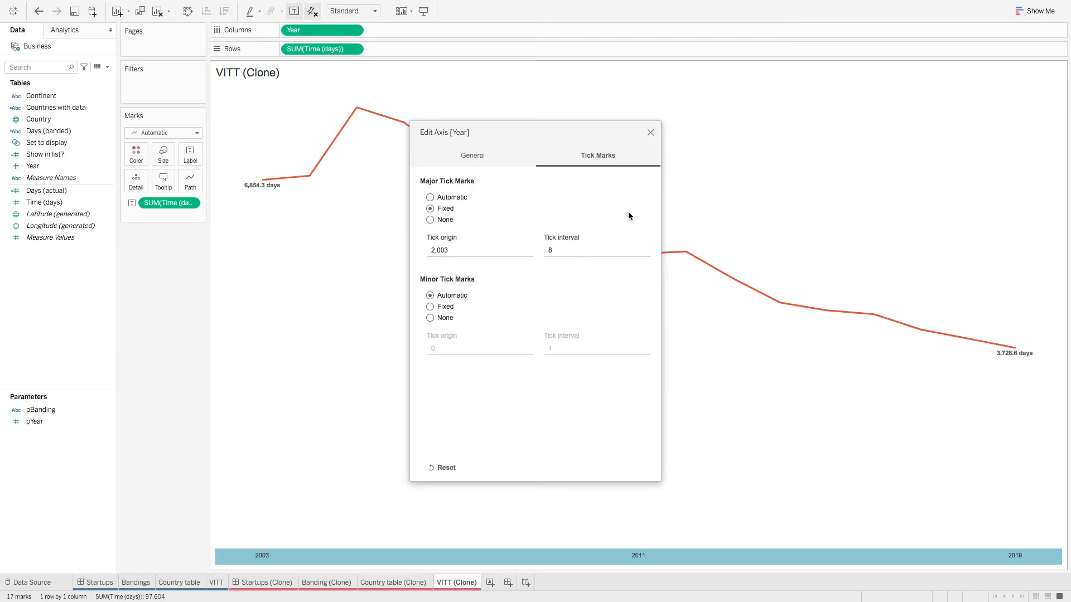
pyautogui.click(650, 132)
# Step: Compare the clone's 2003, 2011, 2019 labels against the original VITT chart
pyautogui.click(527, 380)
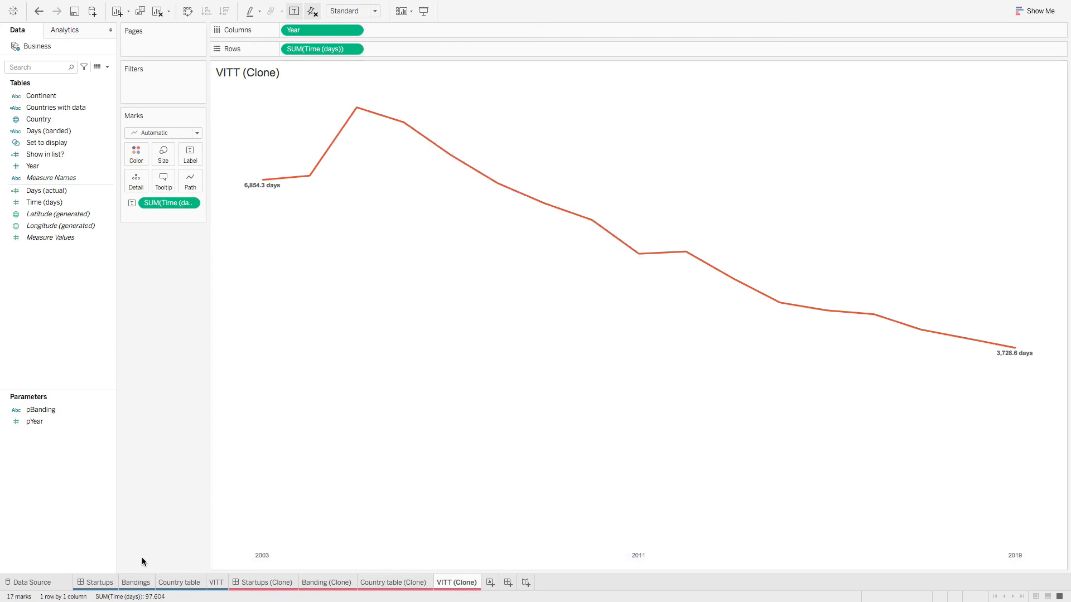
pyautogui.click(218, 584)
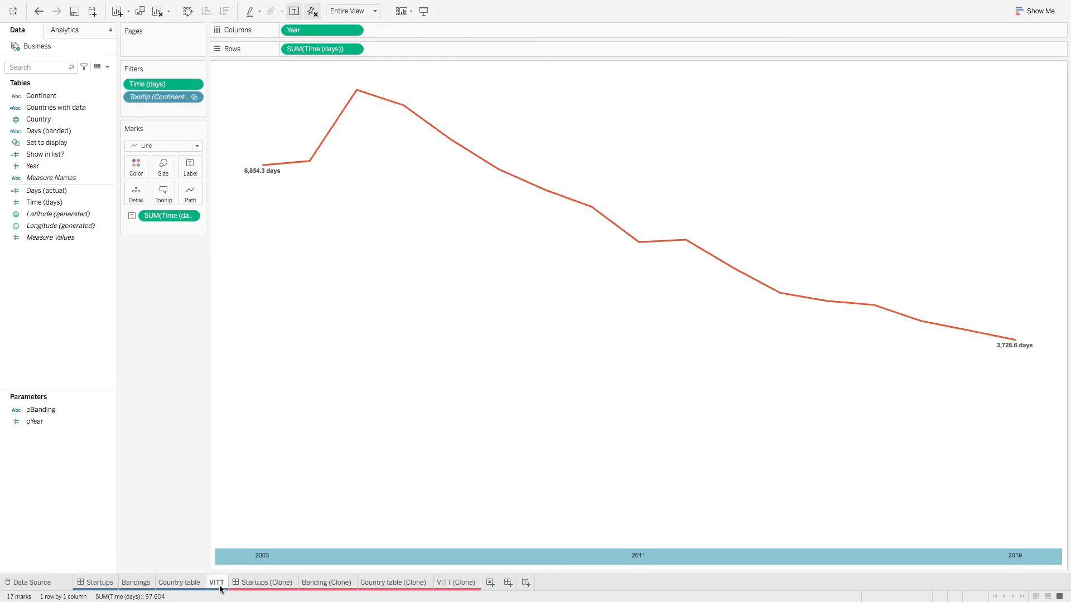
pyautogui.click(455, 586)
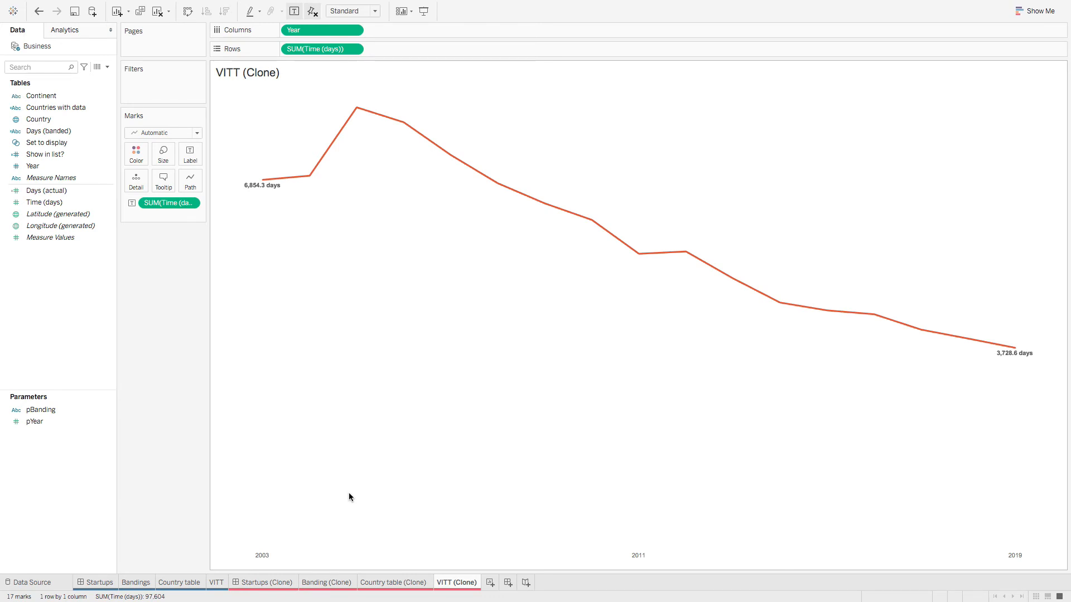
# Step: Check the original country table, then place the VITT (Clone) chart onto Startups (Clone)
pyautogui.click(106, 589)
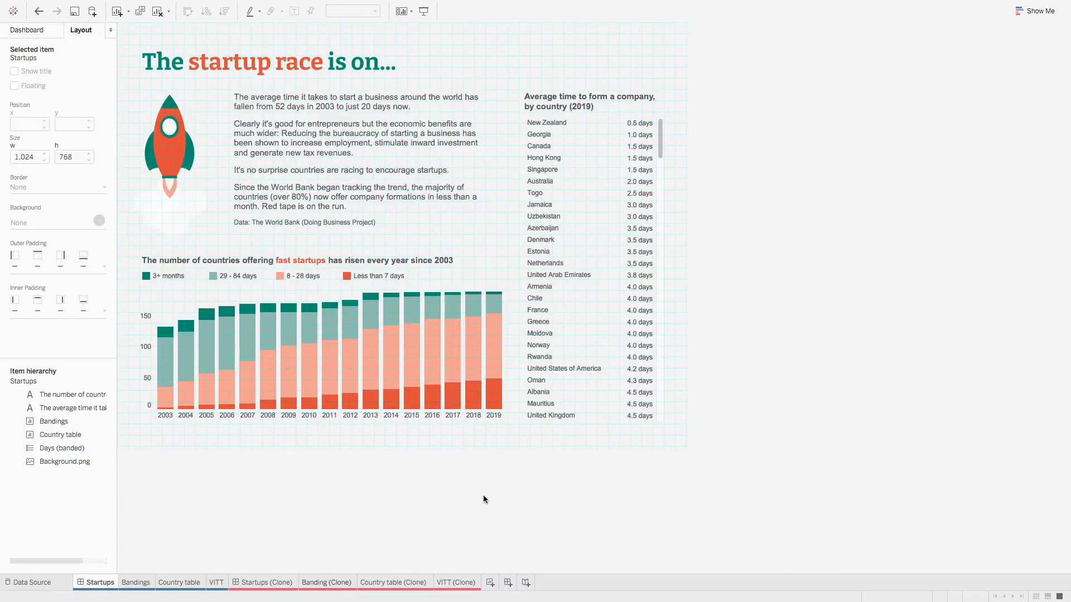
pyautogui.click(596, 206)
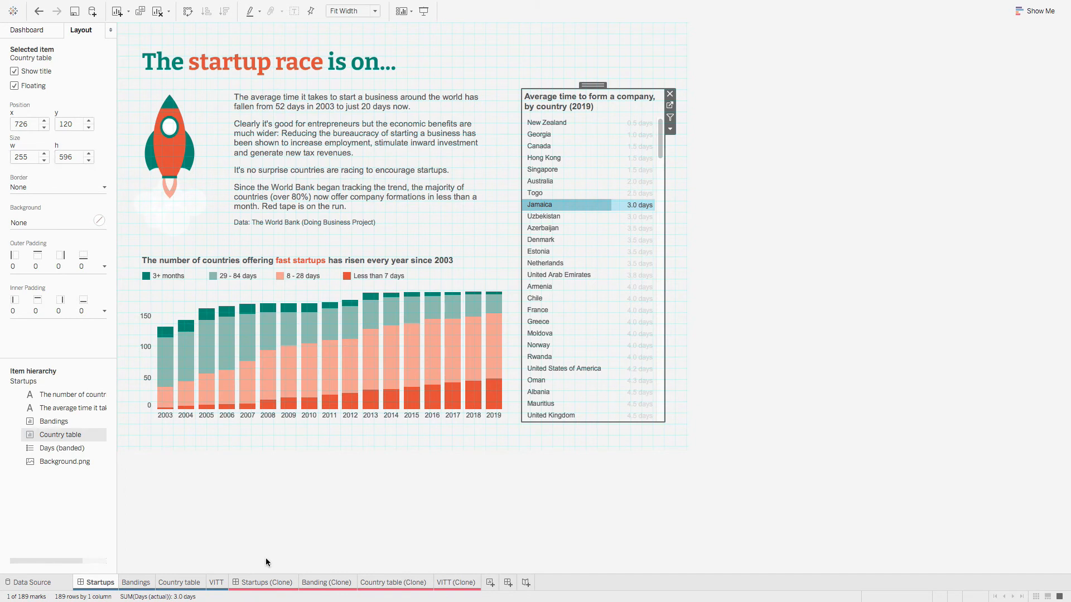
pyautogui.click(260, 582)
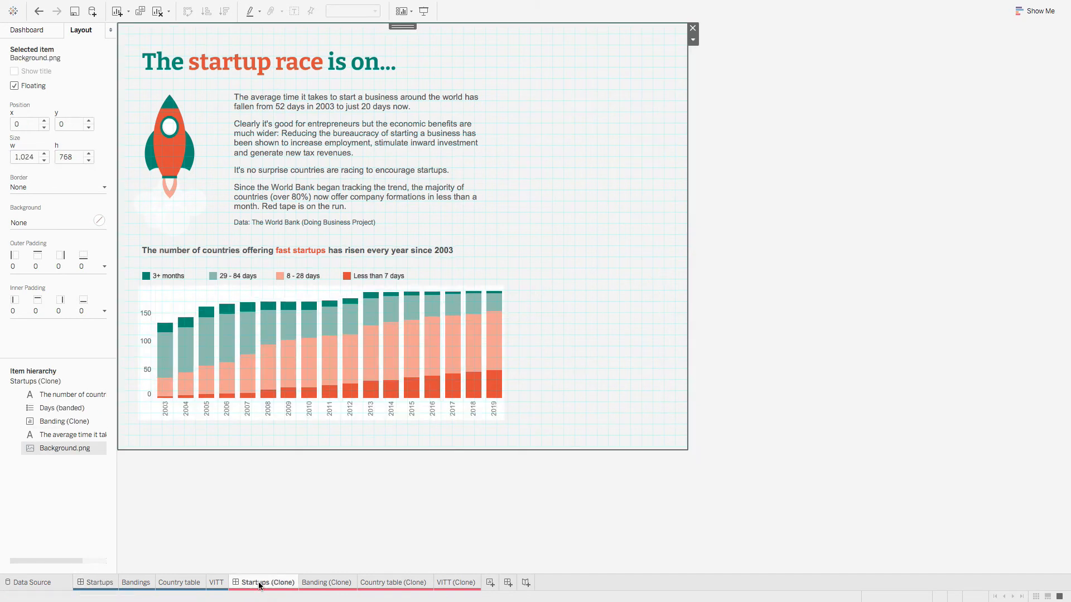
pyautogui.click(27, 30)
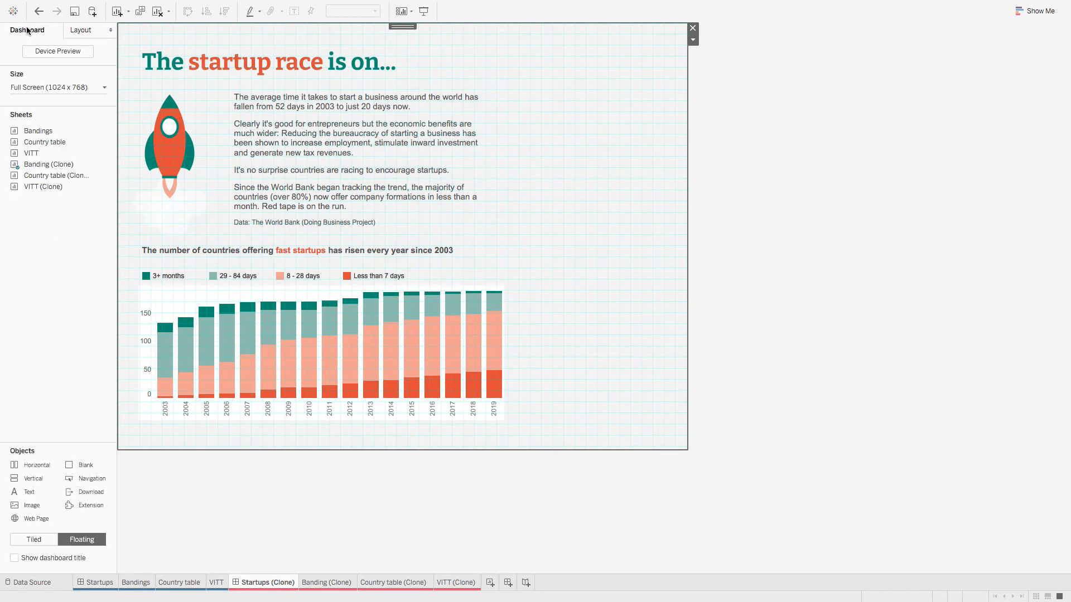
pyautogui.moveTo(43, 177)
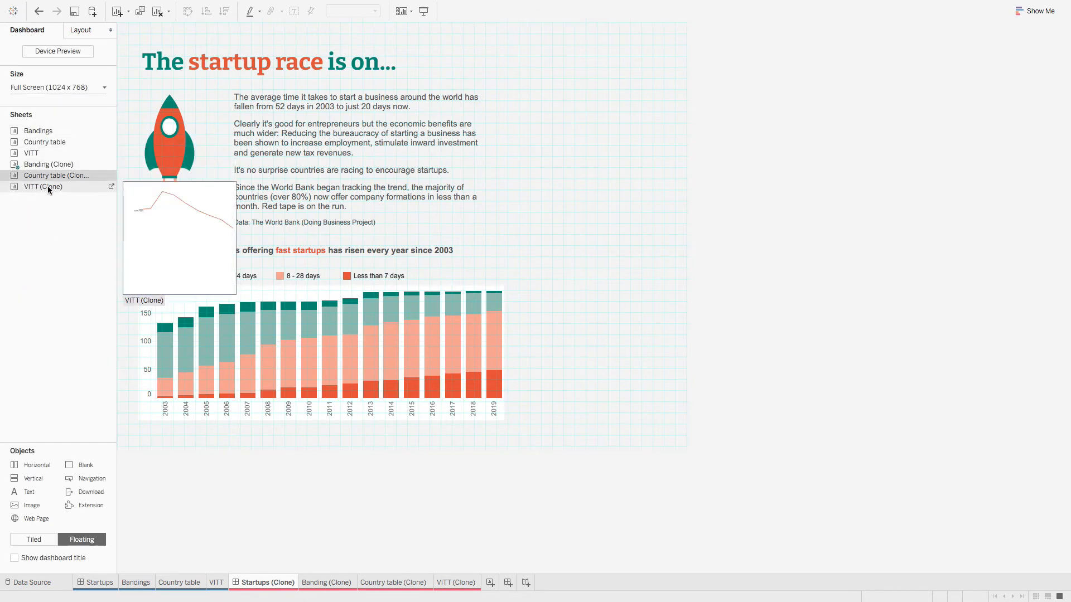
pyautogui.moveTo(42, 175)
pyautogui.mouseDown()
pyautogui.moveTo(587, 189)
pyautogui.moveTo(508, 164)
pyautogui.moveTo(509, 86)
pyautogui.moveTo(493, 87)
pyautogui.mouseUp()
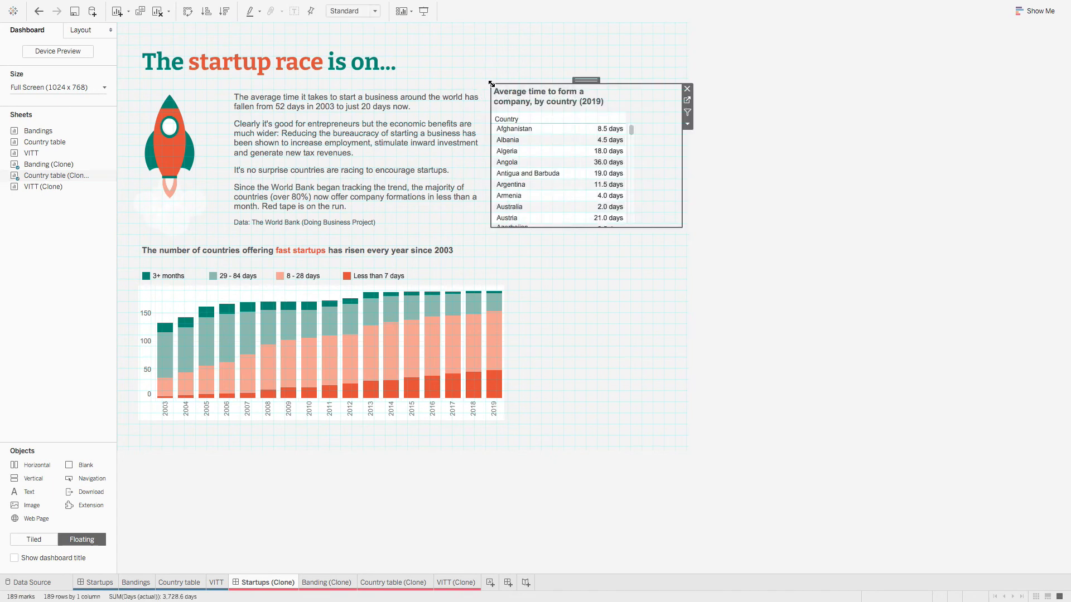
# Step: Set the clone country table's position to x 726, y 120 and size 255 × 596
pyautogui.click(86, 31)
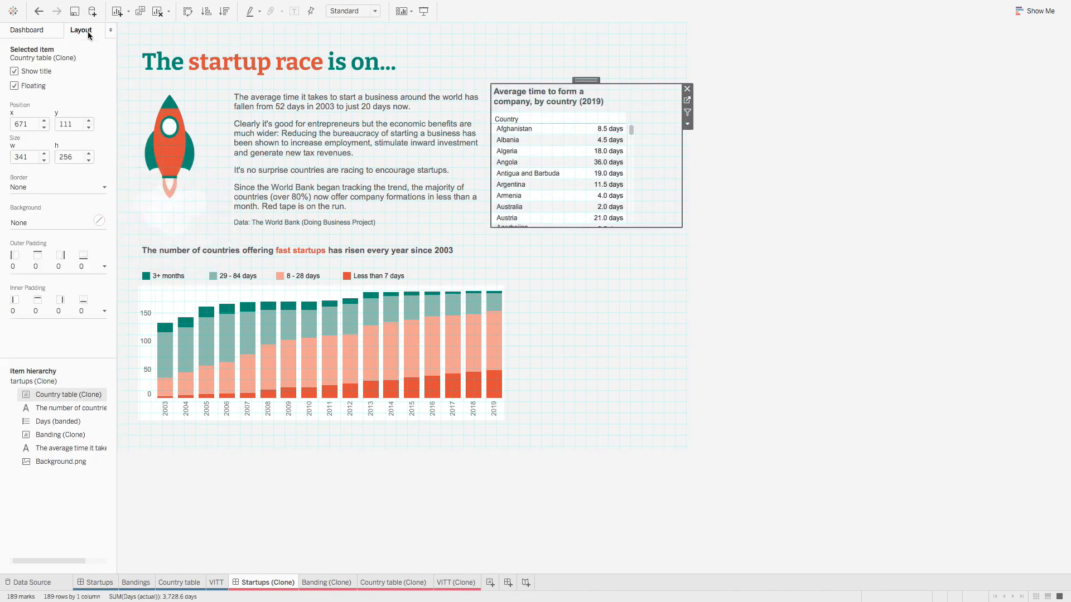
pyautogui.click(25, 124)
pyautogui.write('726')
pyautogui.press('Return')
pyautogui.click(74, 123)
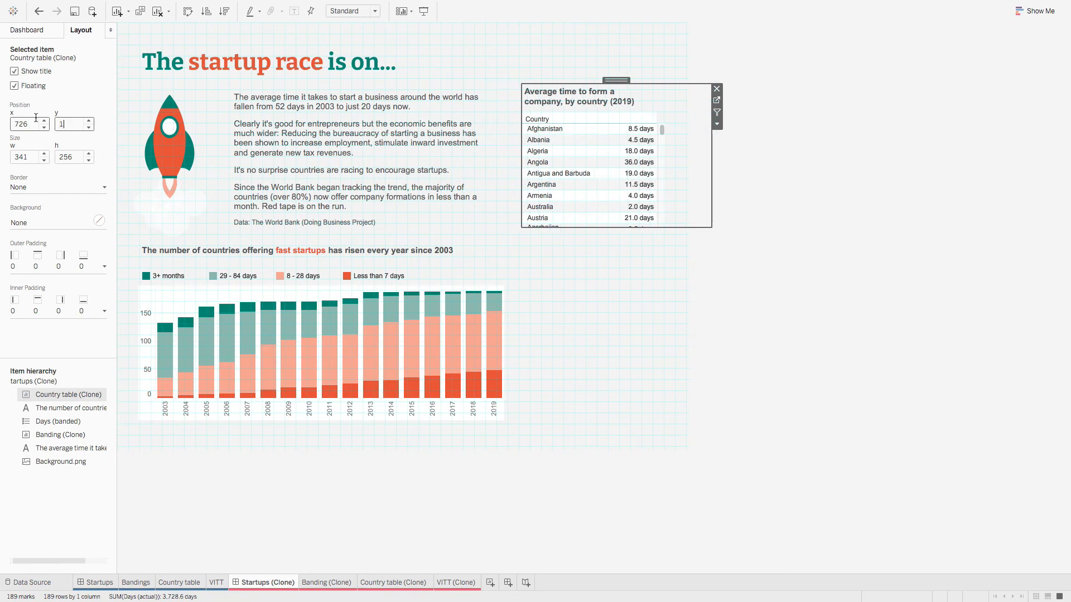
pyautogui.write('120')
pyautogui.press('Tab')
pyautogui.write('255')
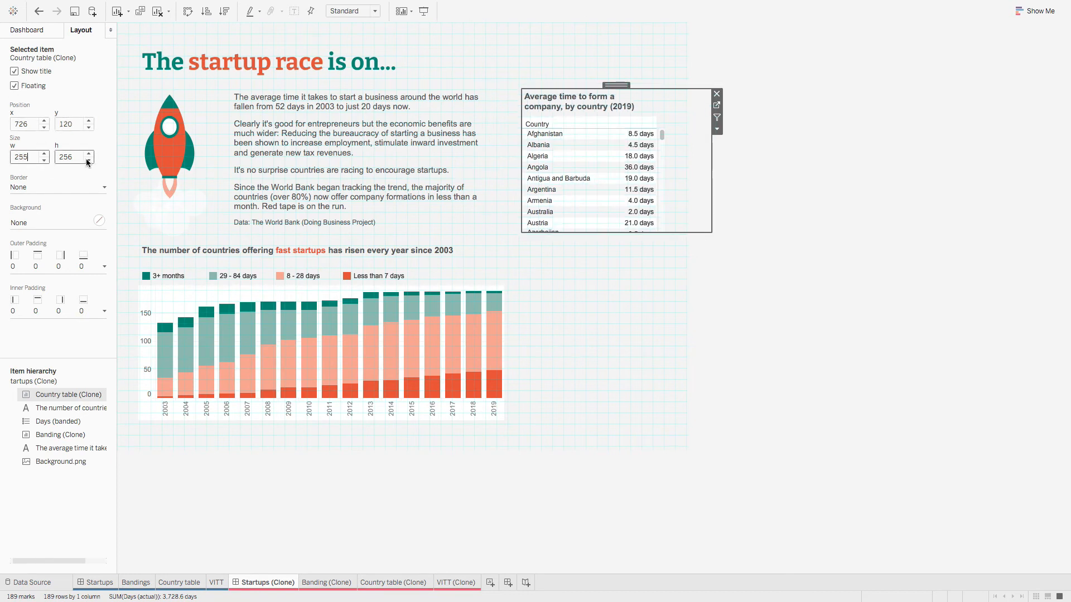
pyautogui.press('Tab')
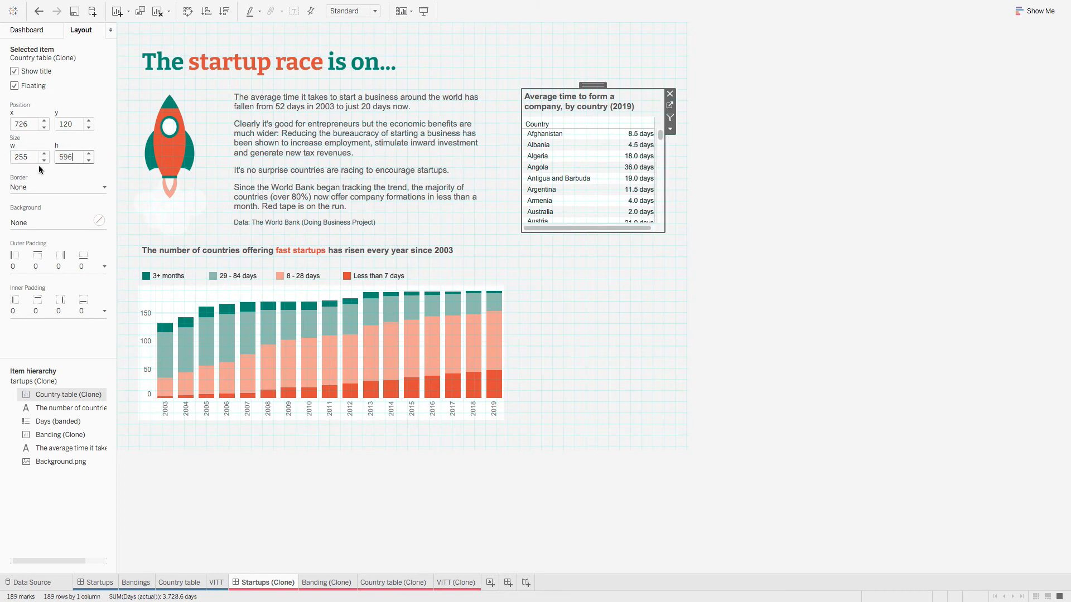
pyautogui.click(66, 174)
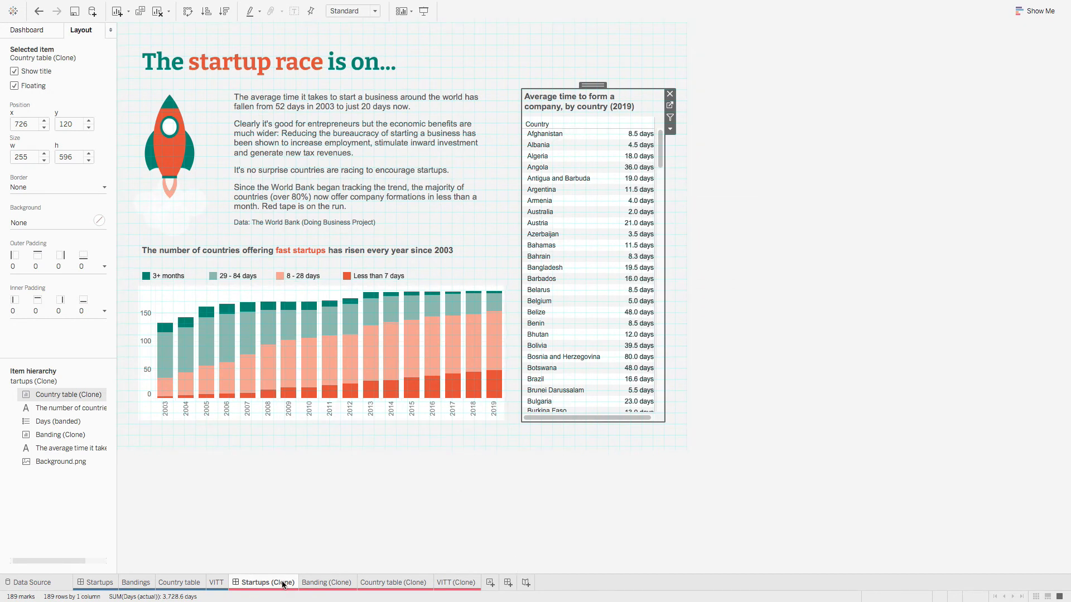
# Step: Compare the layout against the original Startups dashboard's country table
pyautogui.click(96, 582)
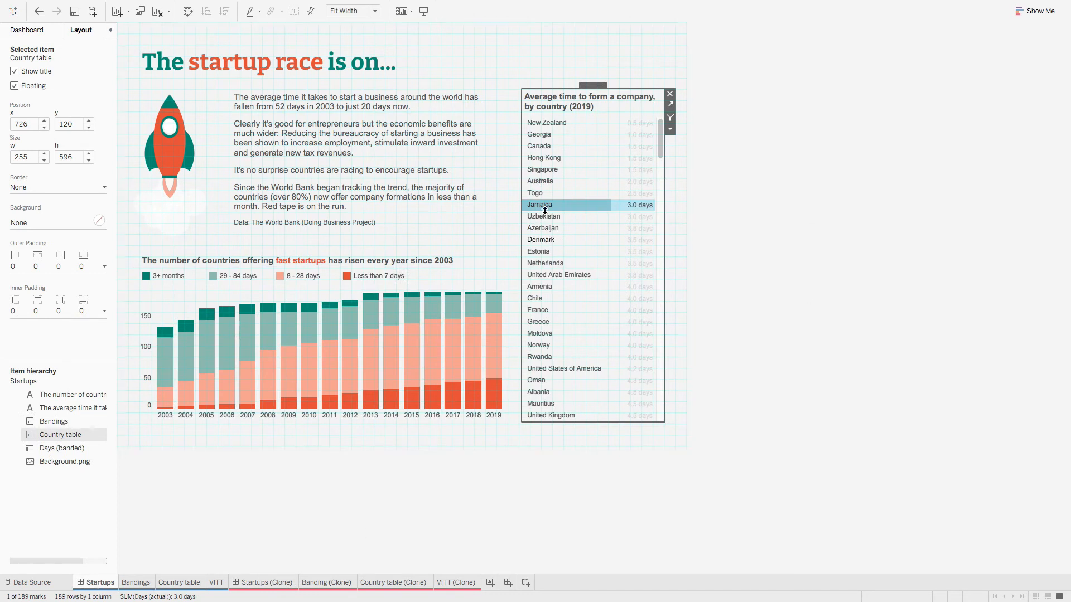
pyautogui.click(566, 207)
pyautogui.click(566, 208)
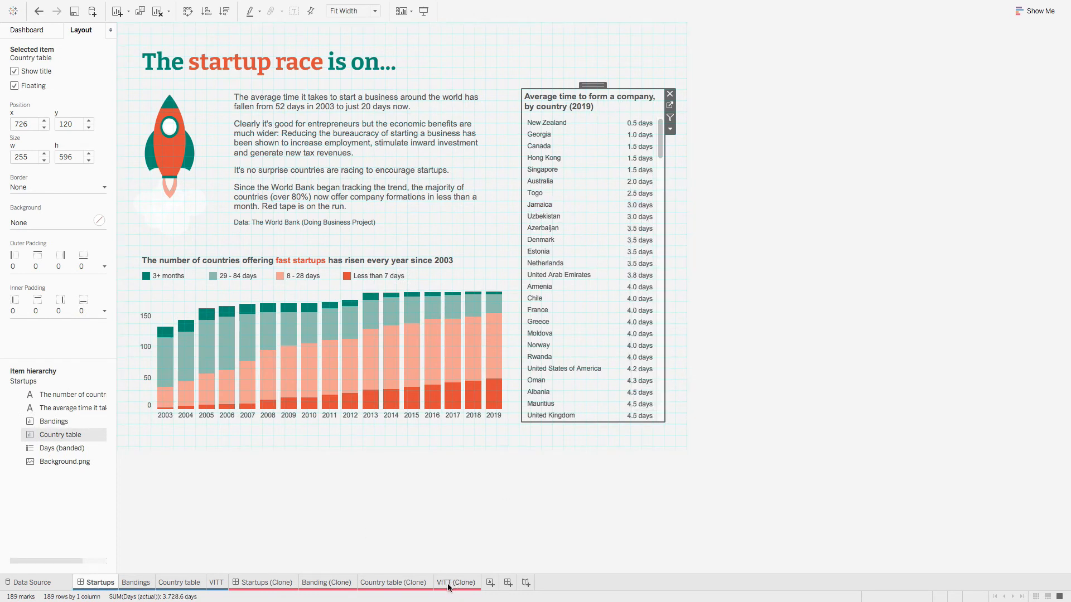
pyautogui.click(396, 582)
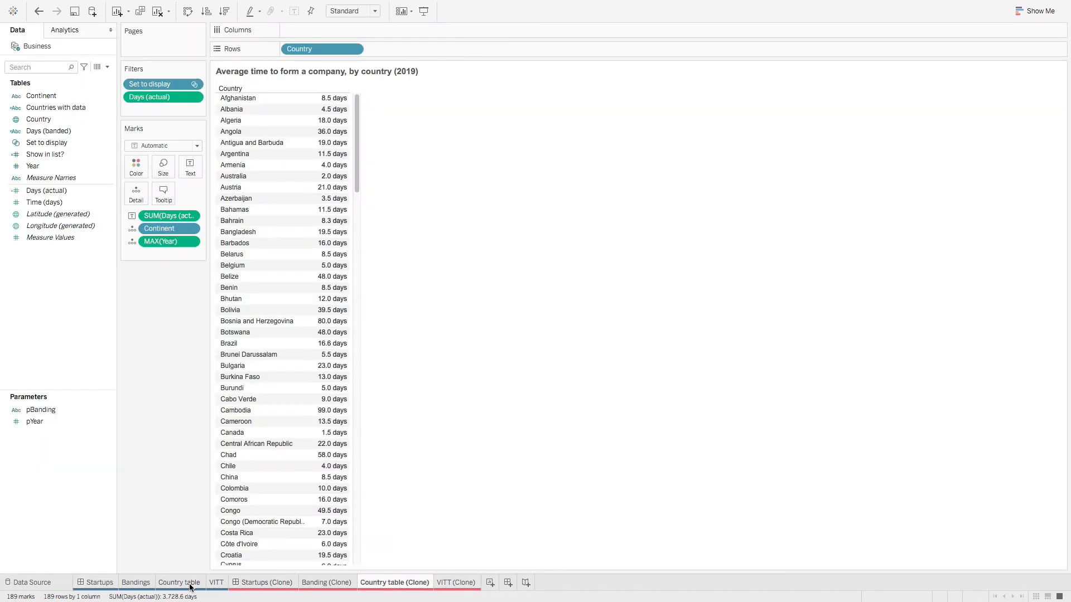
# Step: Copy the Country table sheet's formatting and paste it onto Country table (Clone)
pyautogui.click(190, 583)
pyautogui.rightClick(177, 585)
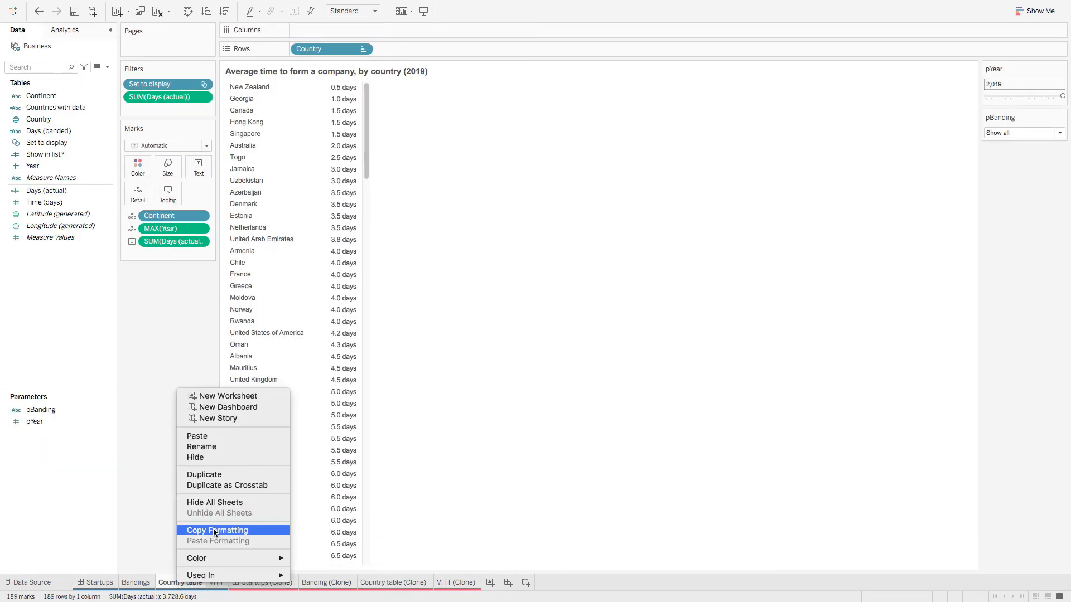
pyautogui.click(215, 531)
pyautogui.click(395, 583)
pyautogui.rightClick(399, 584)
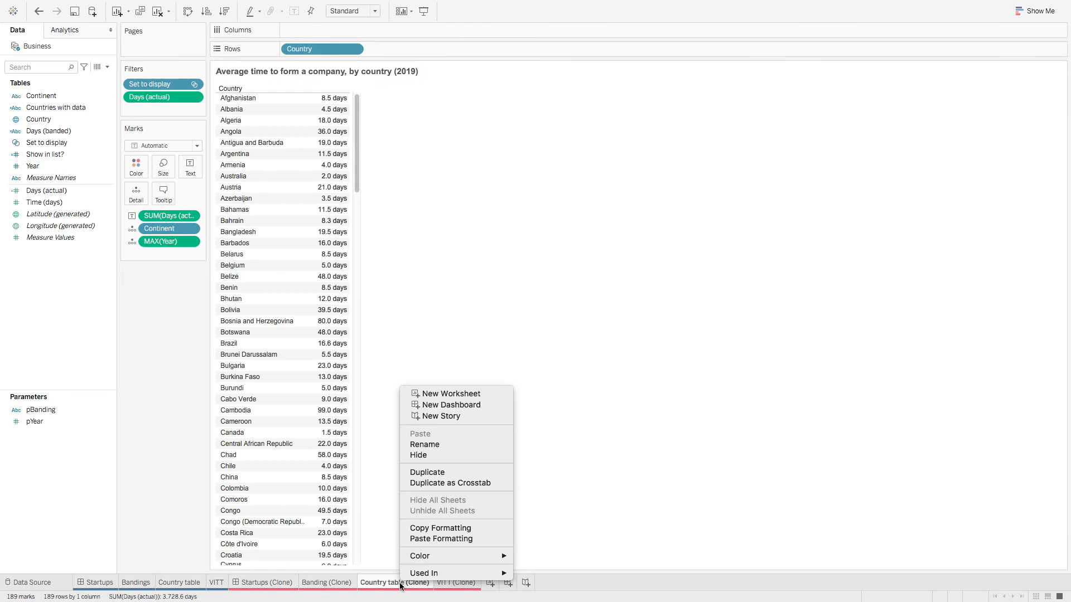
pyautogui.click(451, 537)
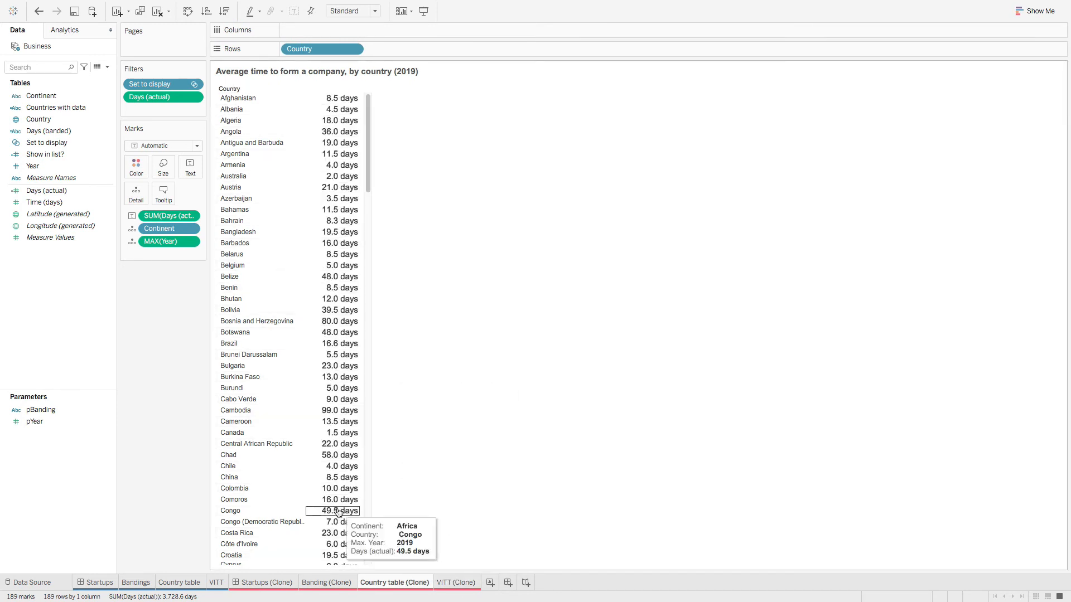
# Step: Copy the label text from the original Country table's Text mark
pyautogui.click(188, 584)
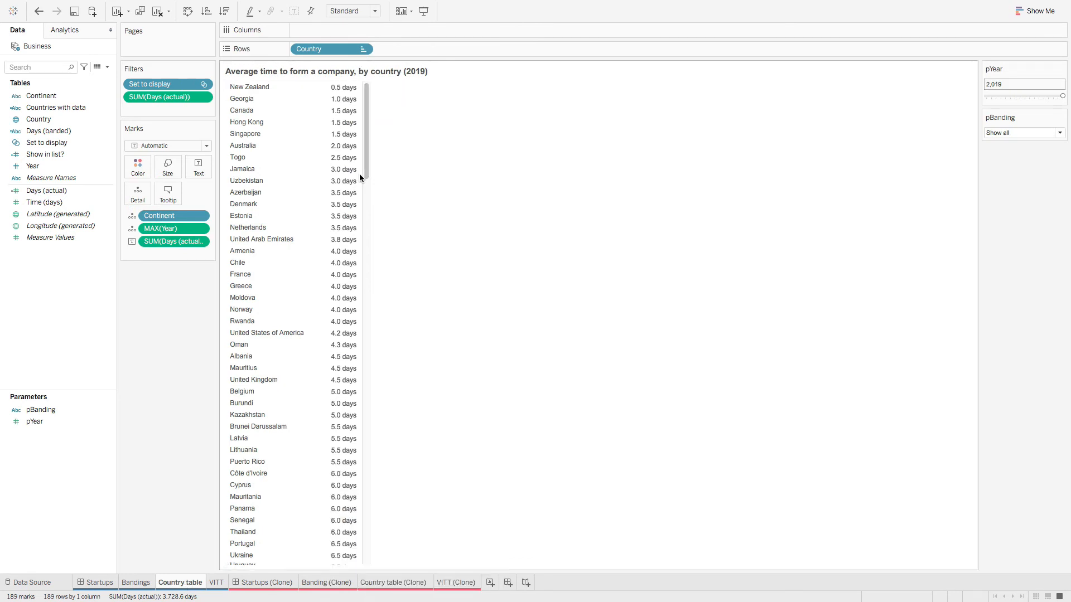
pyautogui.click(198, 166)
pyautogui.click(296, 195)
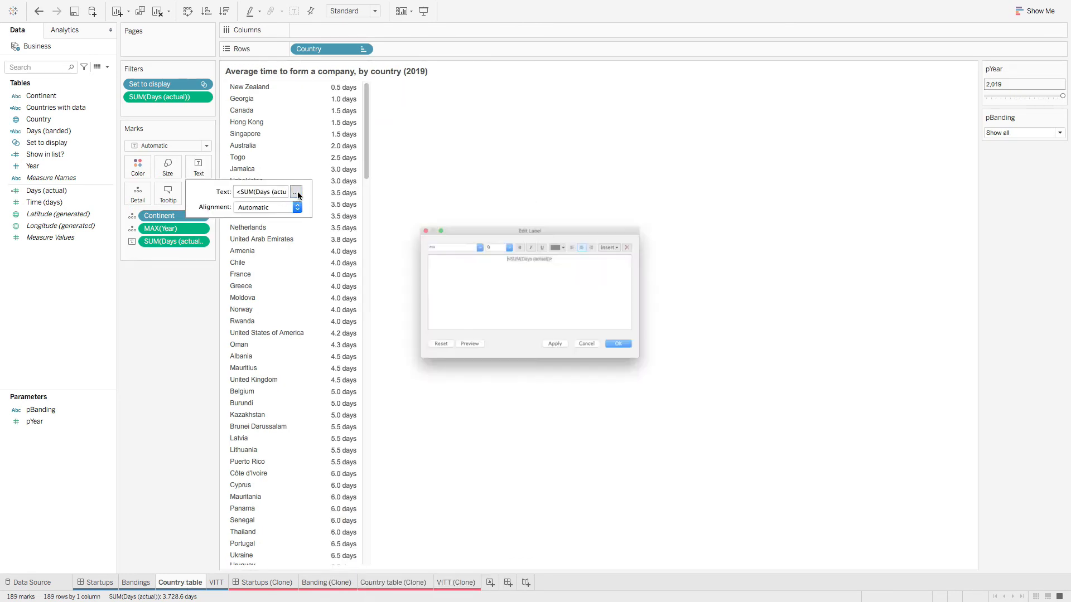
pyautogui.moveTo(586, 243); pyautogui.dragTo(445, 241)
pyautogui.rightClick(516, 243)
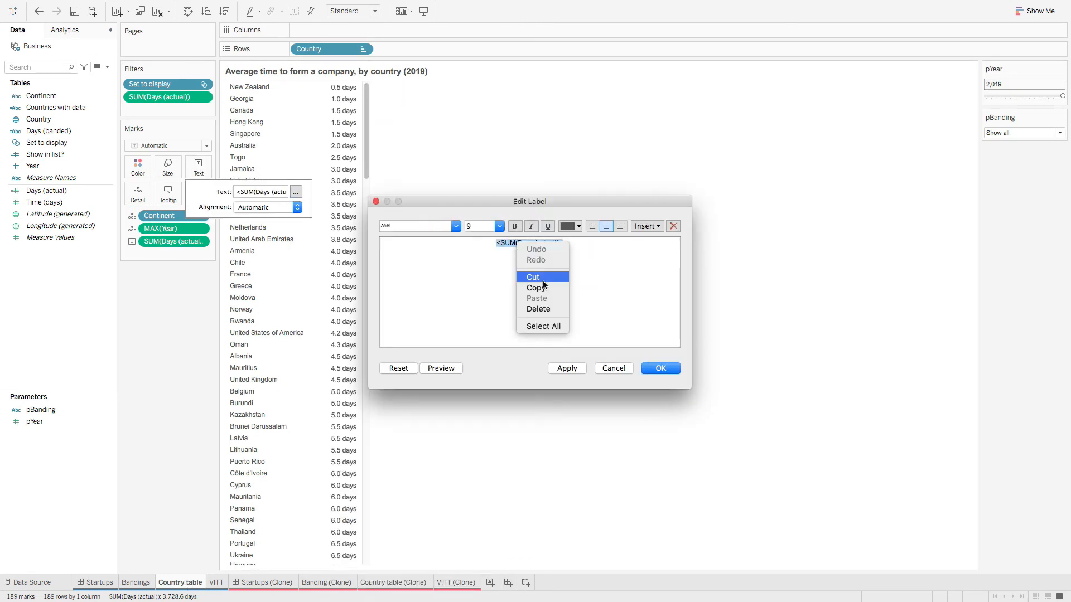
pyautogui.click(541, 288)
pyautogui.click(607, 367)
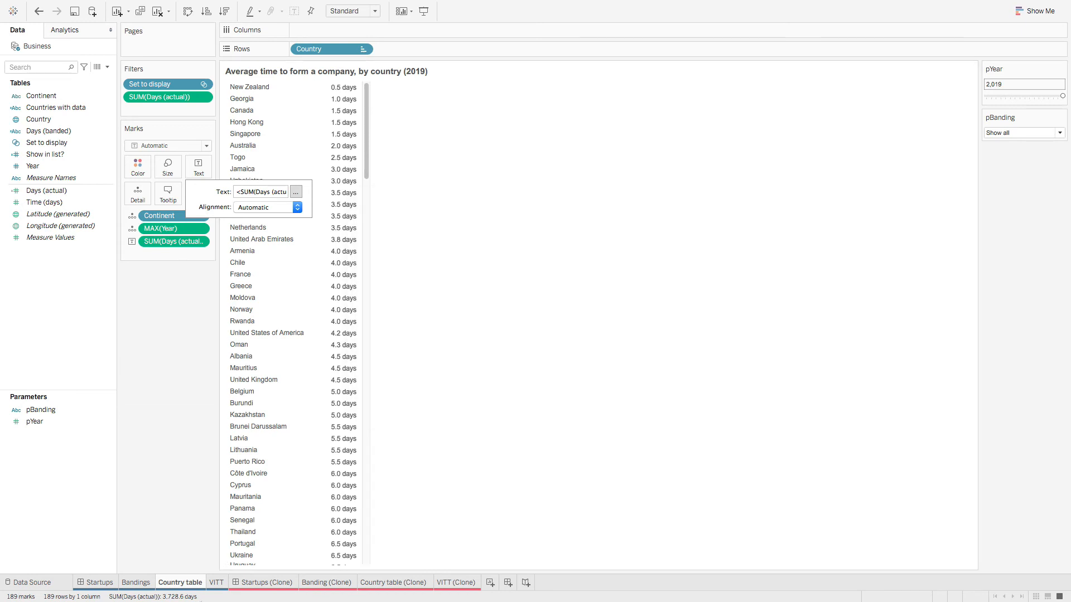
# Step: Replace the Country table (Clone) label with the copied text and centre it
pyautogui.click(385, 584)
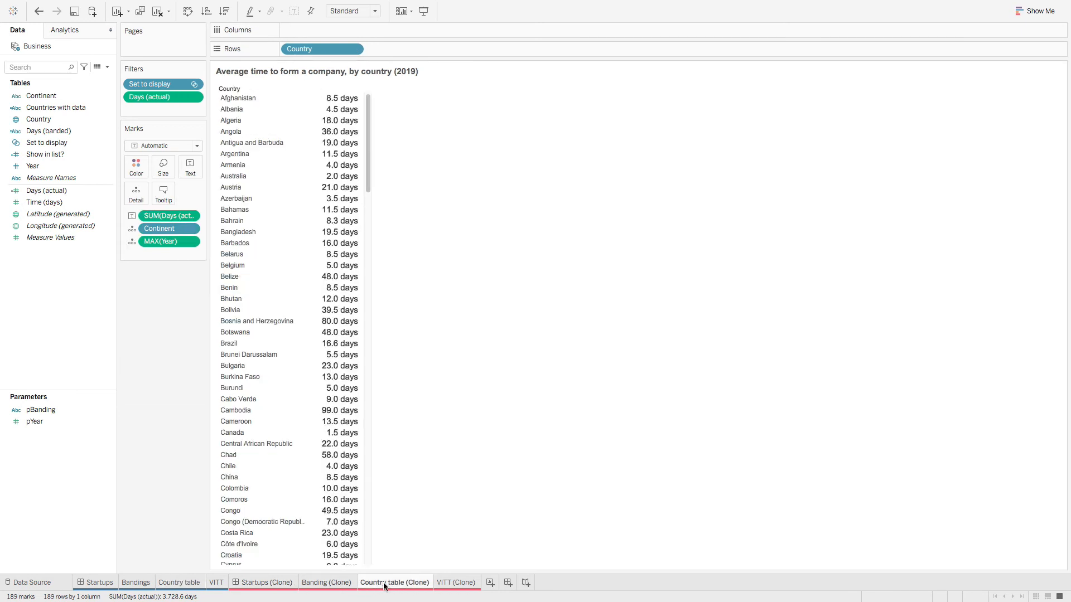
pyautogui.click(289, 191)
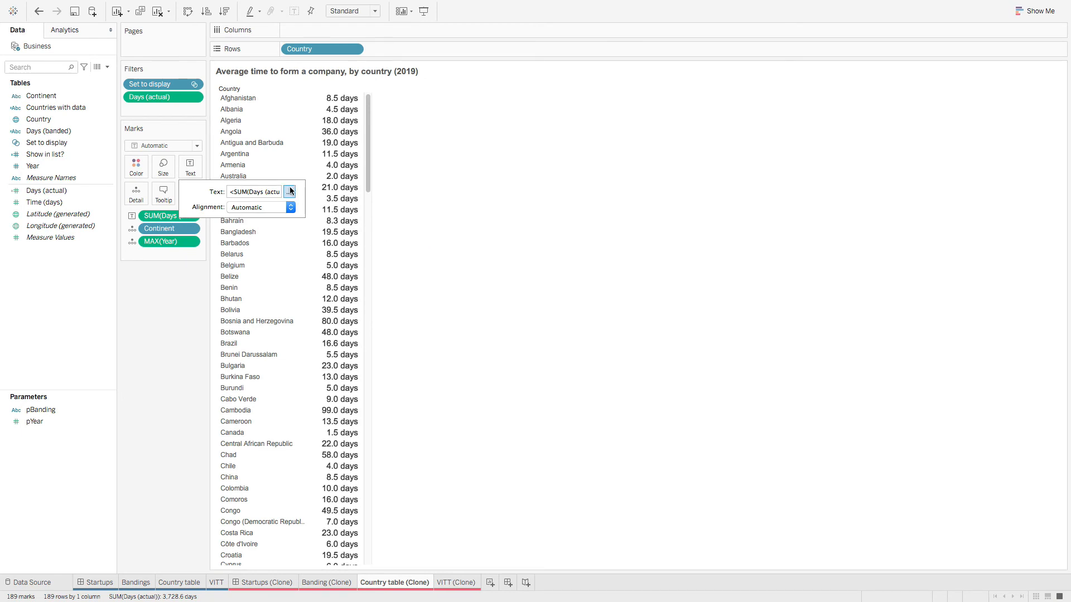
pyautogui.moveTo(612, 242); pyautogui.dragTo(305, 223)
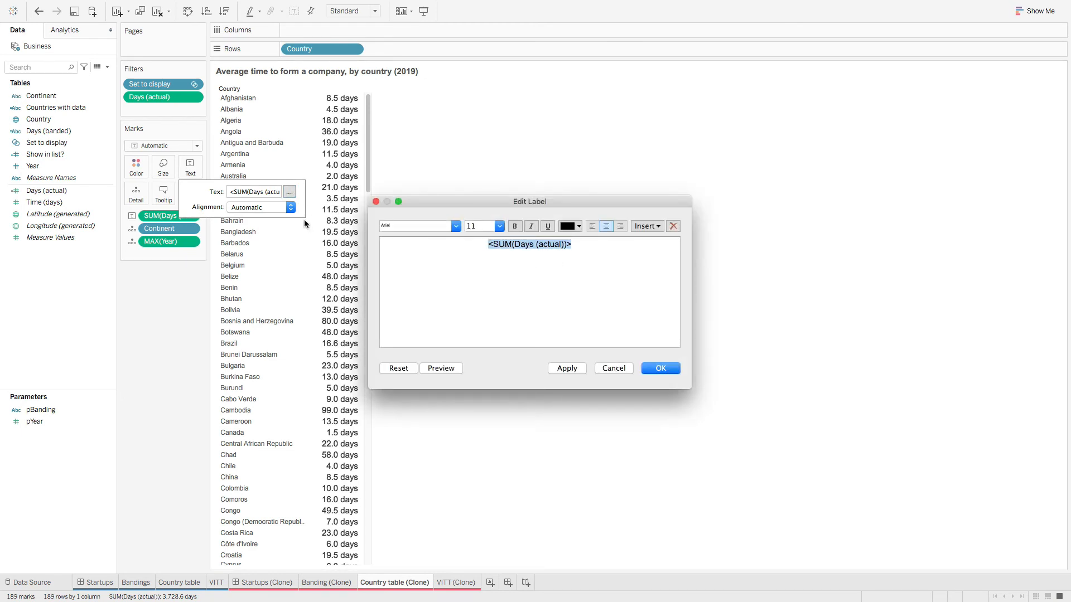
pyautogui.click(671, 369)
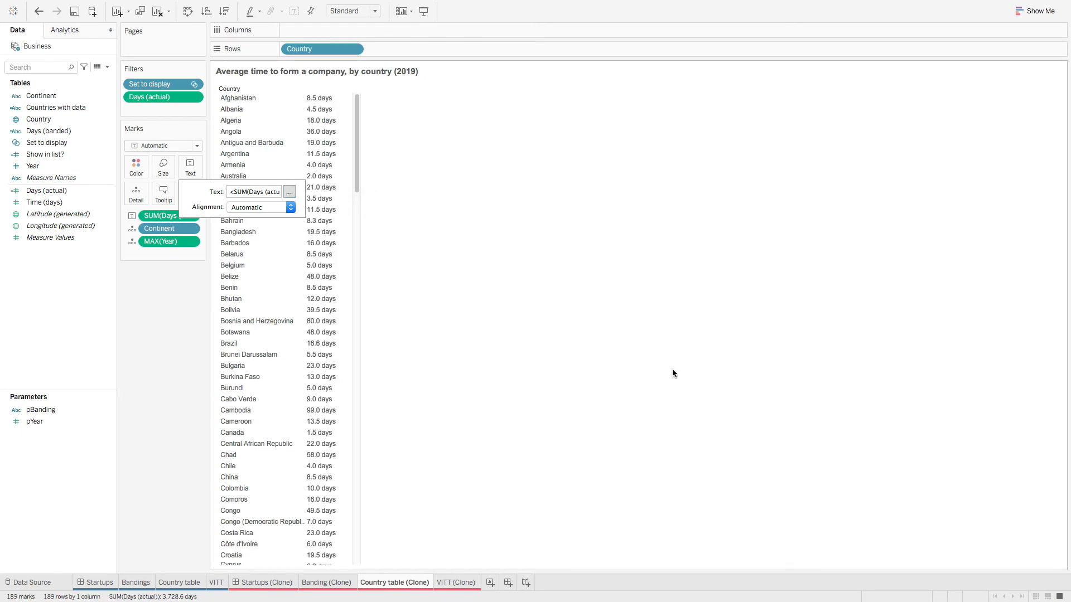
pyautogui.click(289, 191)
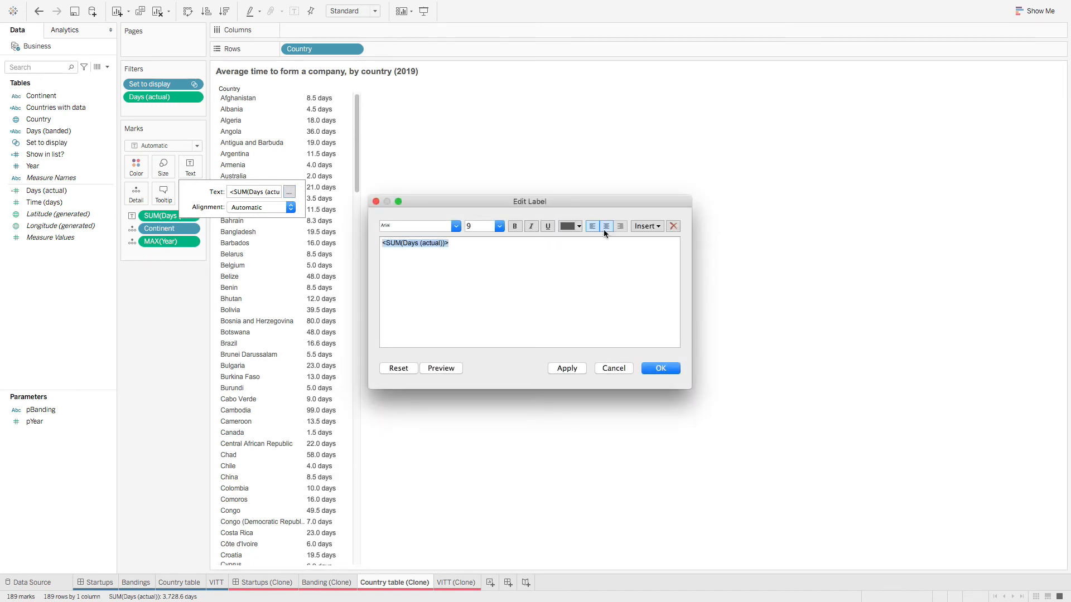
pyautogui.click(605, 227)
pyautogui.click(669, 369)
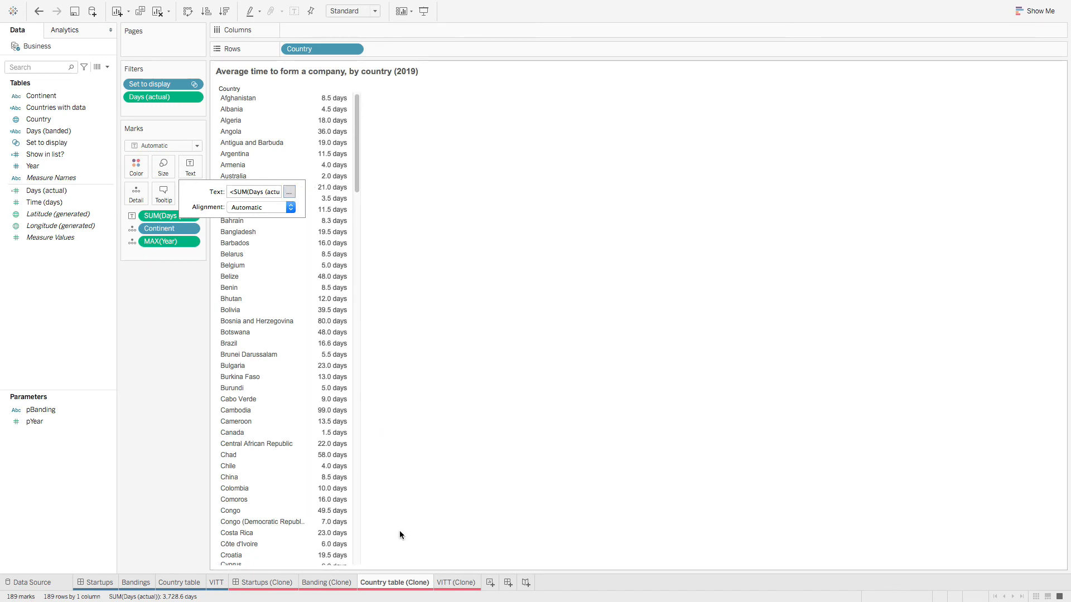
pyautogui.click(175, 521)
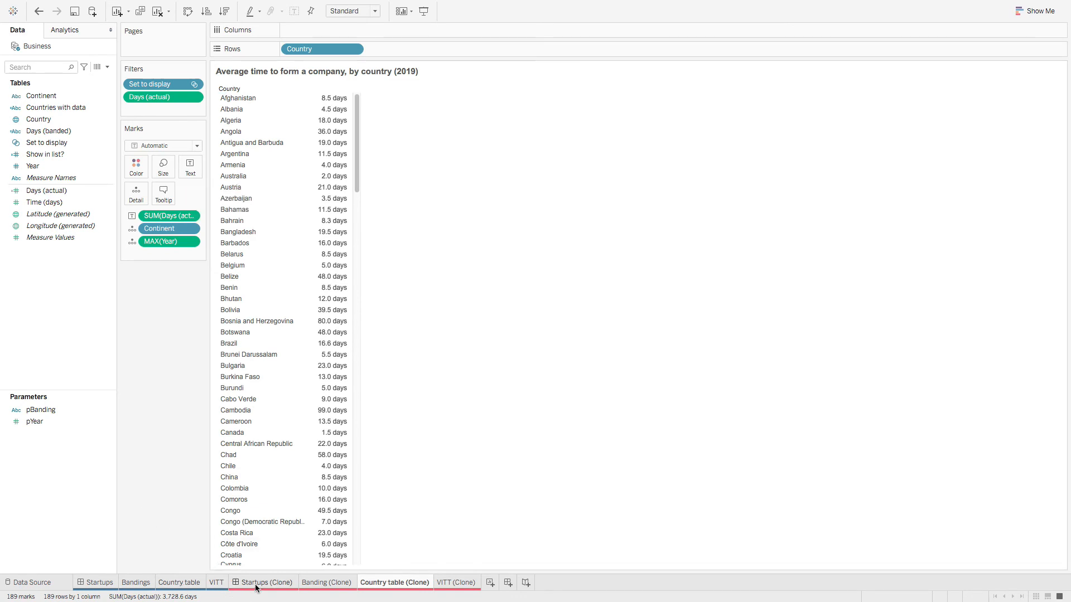
# Step: Copy the original Country table's tooltip text, including its embedded line chart
pyautogui.click(257, 582)
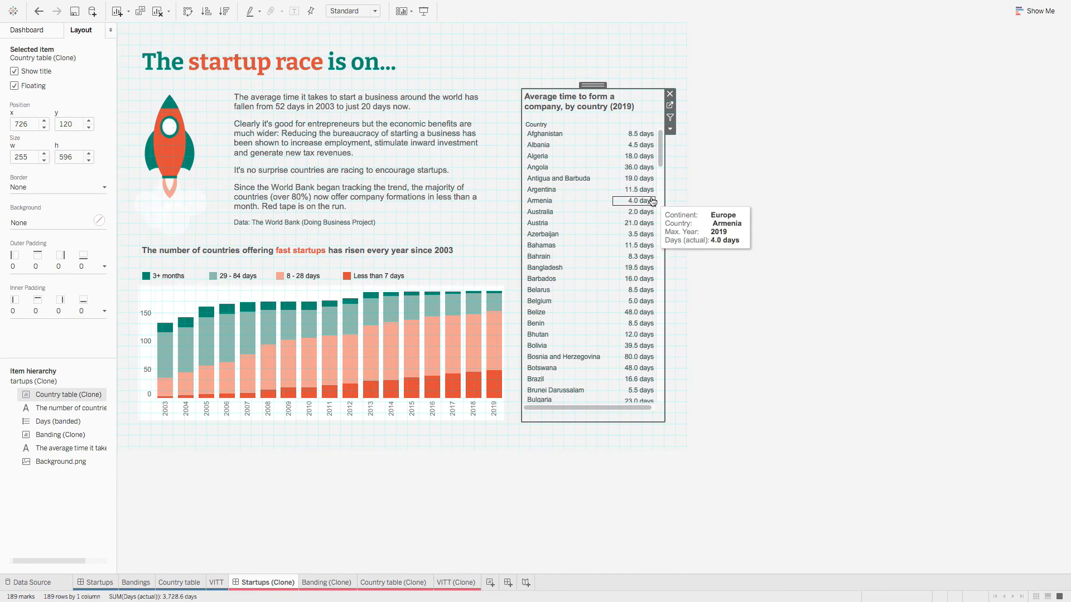
pyautogui.click(216, 582)
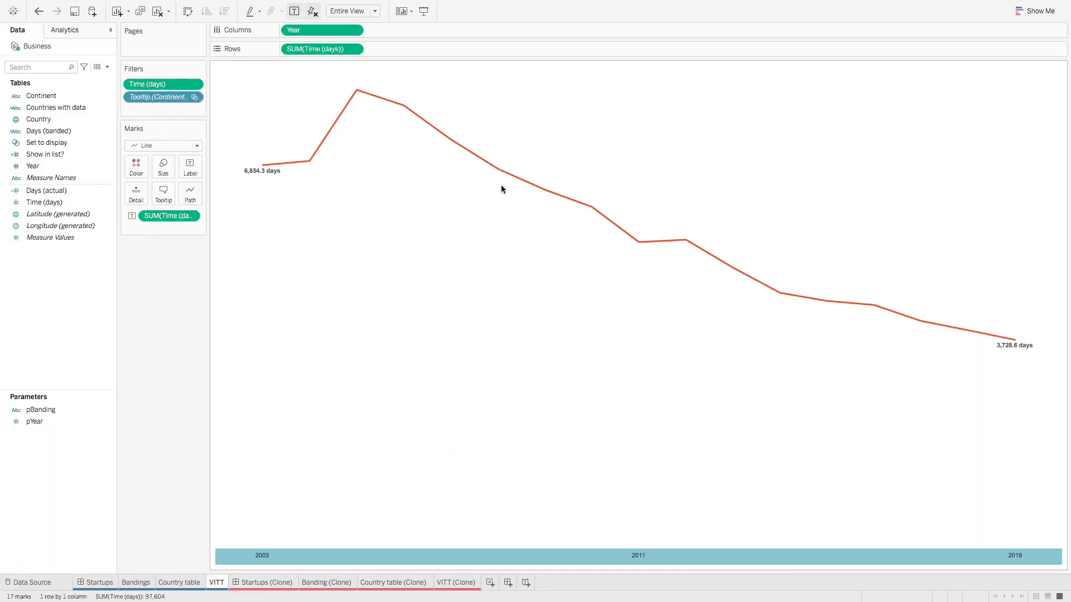
pyautogui.click(178, 583)
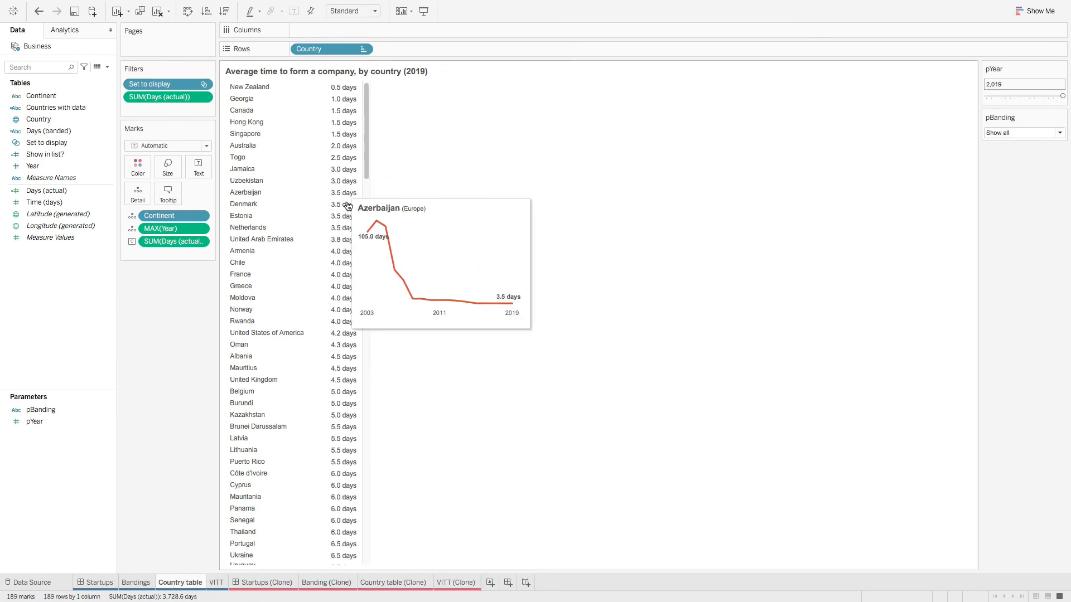
pyautogui.click(342, 231)
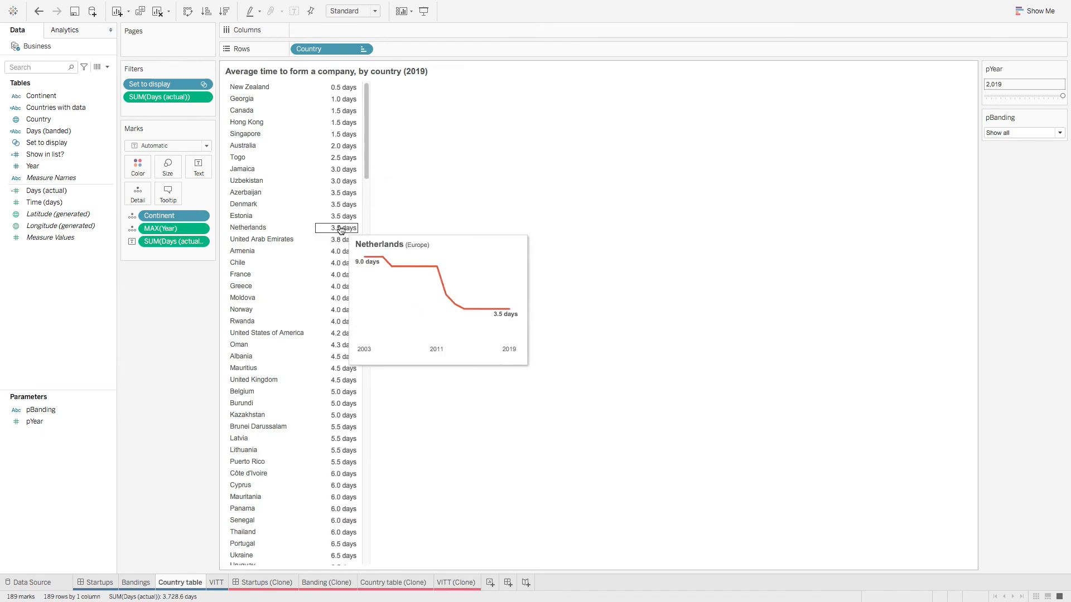
pyautogui.click(174, 196)
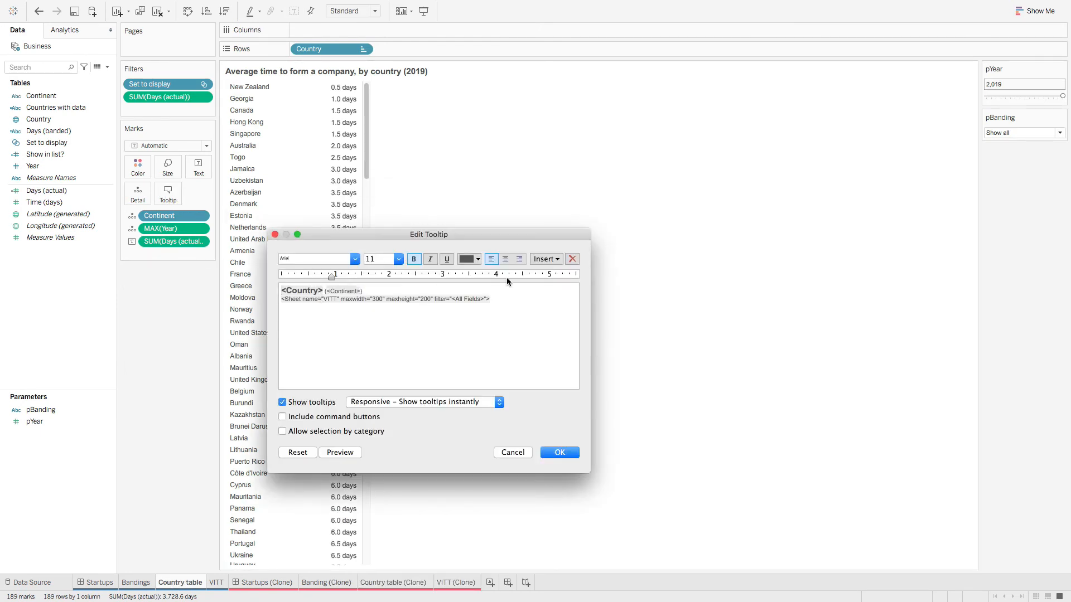
pyautogui.click(546, 259)
pyautogui.moveTo(563, 274)
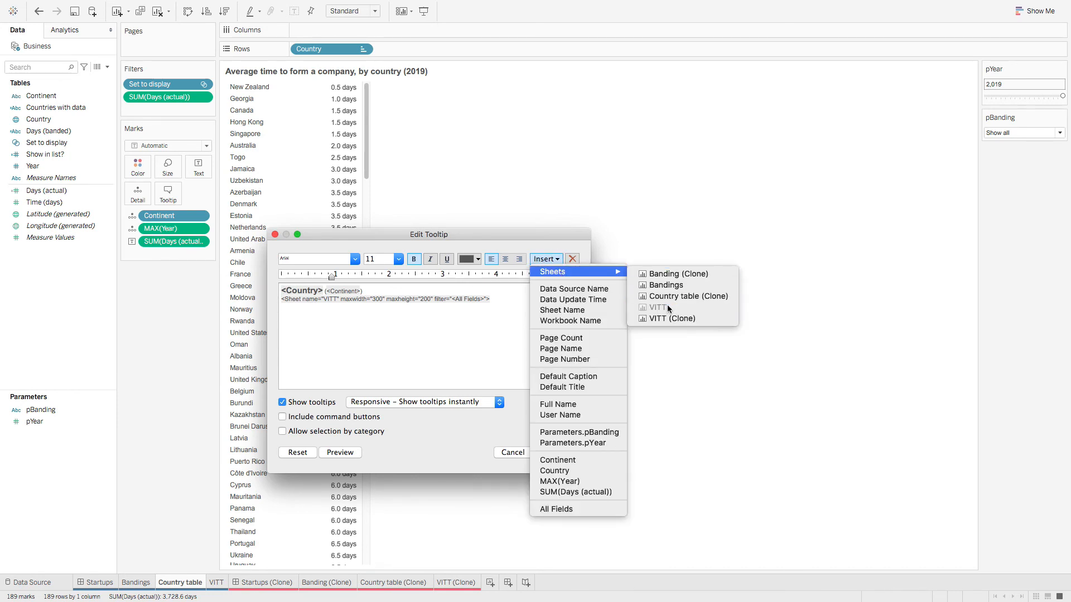
pyautogui.click(449, 314)
pyautogui.moveTo(458, 300); pyautogui.dragTo(252, 292)
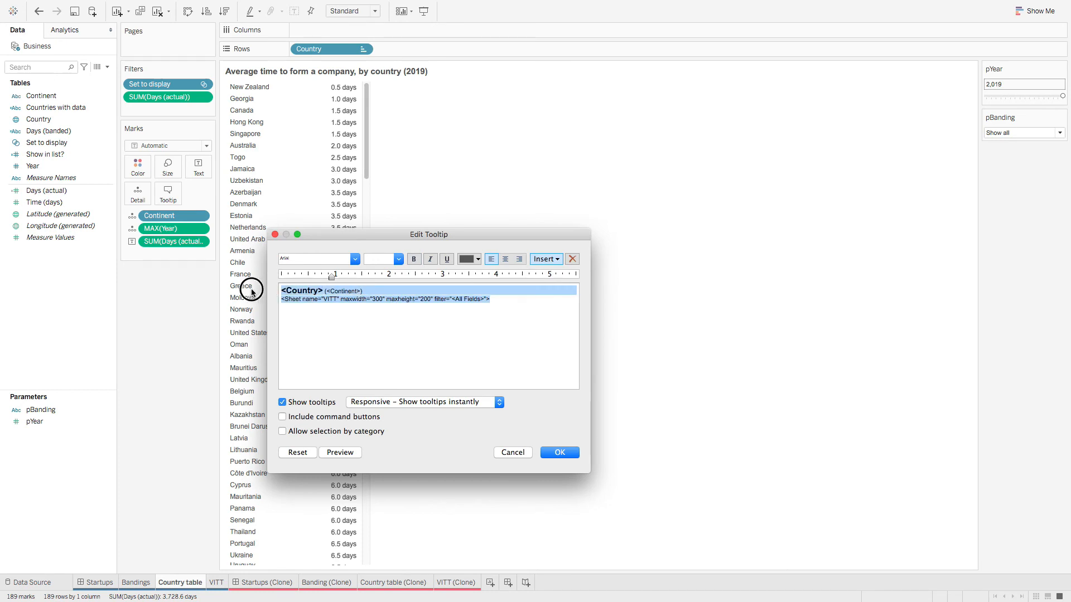
pyautogui.rightClick(306, 289)
pyautogui.click(321, 336)
pyautogui.click(513, 452)
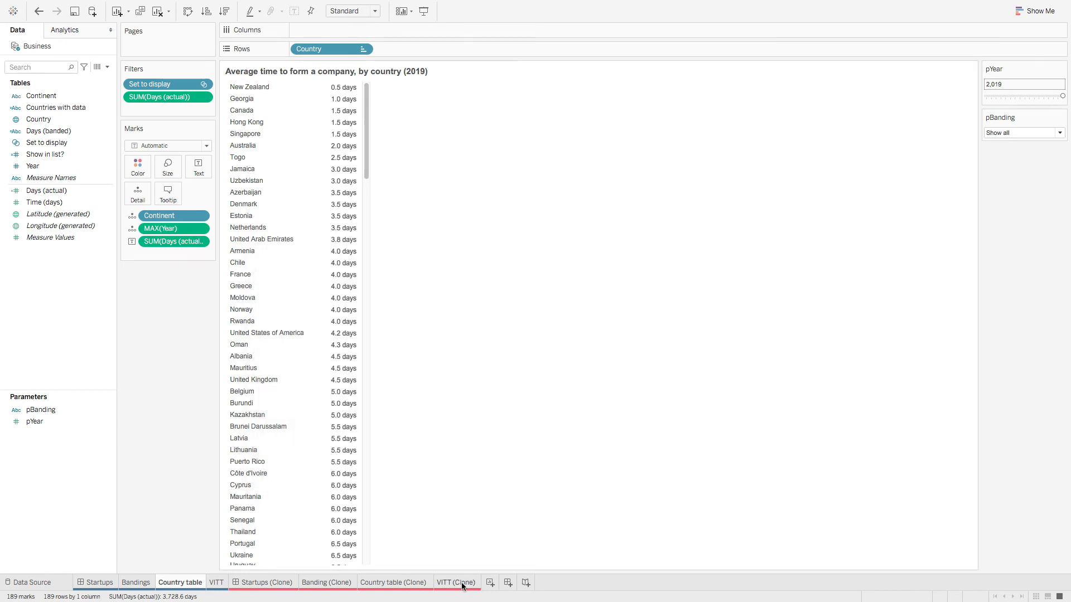
# Step: Paste the copied text over the Country table (Clone) tooltip and confirm it
pyautogui.click(394, 582)
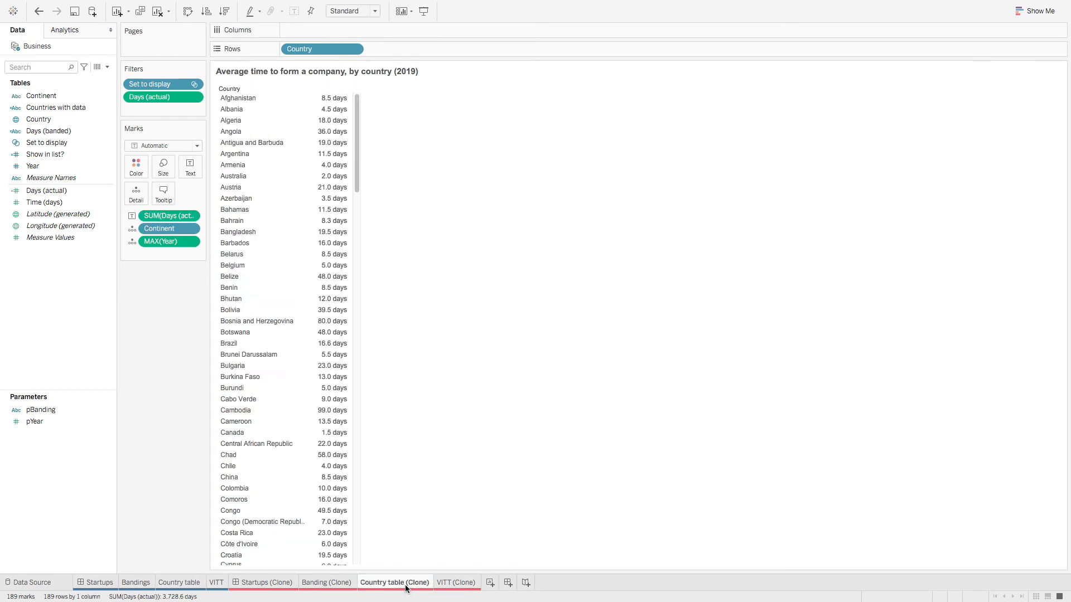
pyautogui.click(165, 202)
pyautogui.press('super+a')
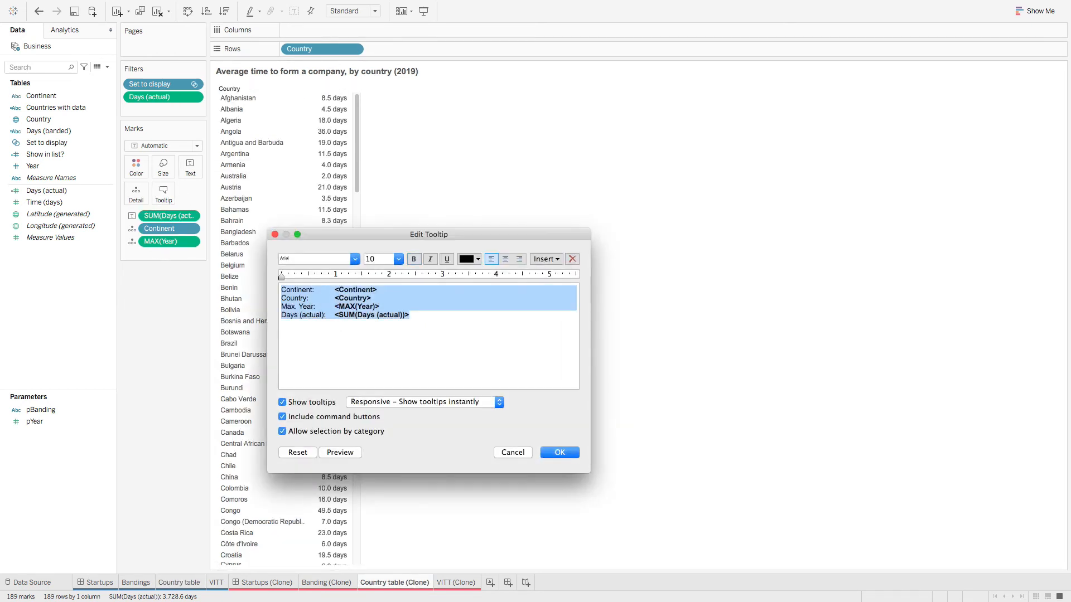
pyautogui.press('super+v')
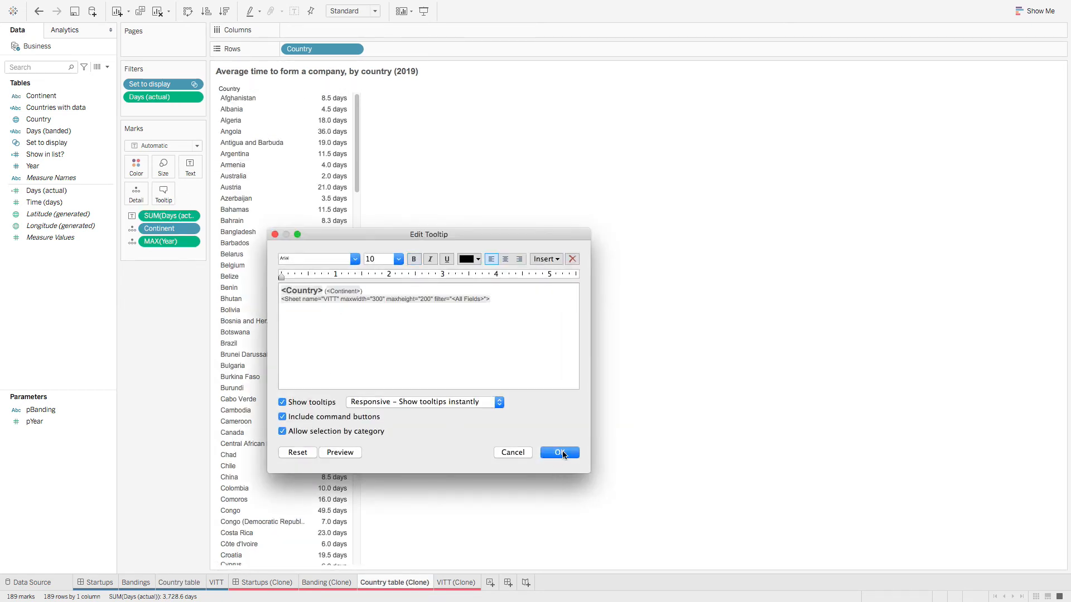
pyautogui.click(560, 453)
pyautogui.moveTo(321, 230)
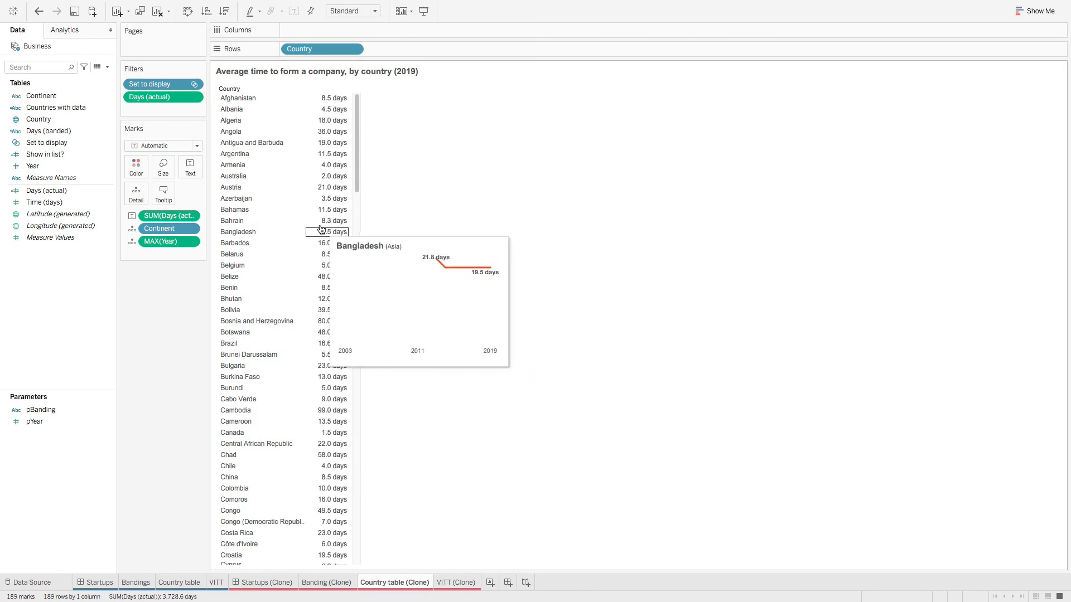
pyautogui.moveTo(330, 304)
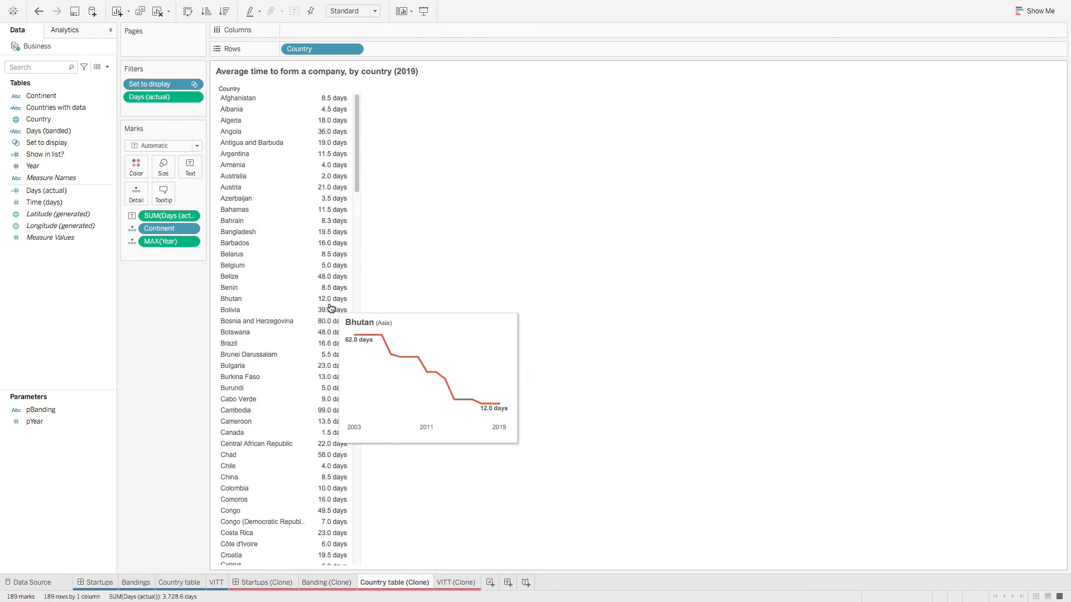
pyautogui.click(267, 582)
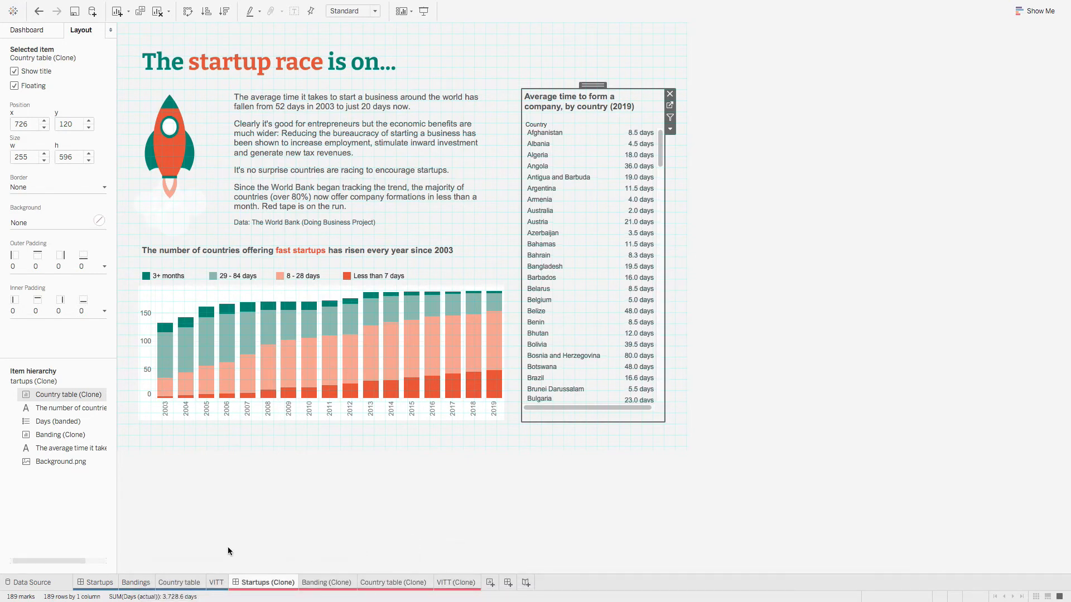
# Step: Set the Startups (Clone) dashboard size to Fit Width
pyautogui.click(96, 583)
pyautogui.moveTo(633, 210)
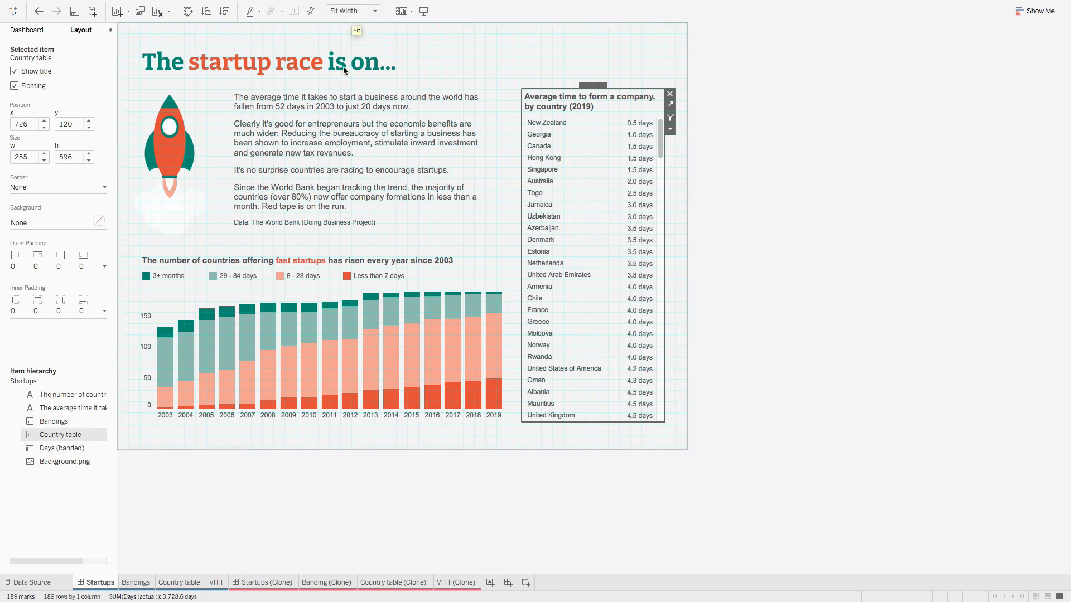
pyautogui.click(262, 583)
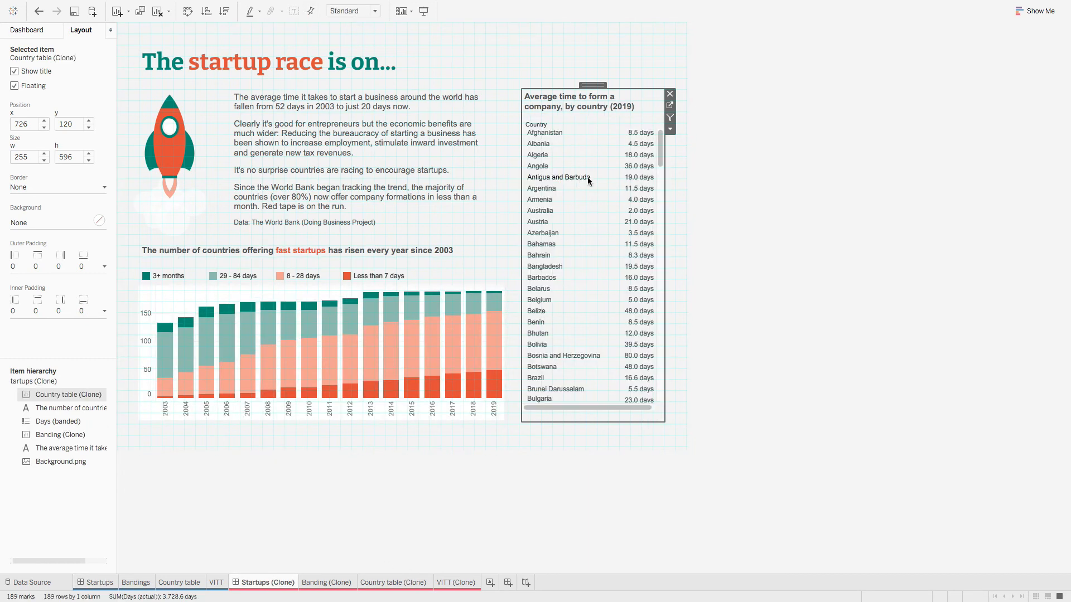
pyautogui.click(580, 133)
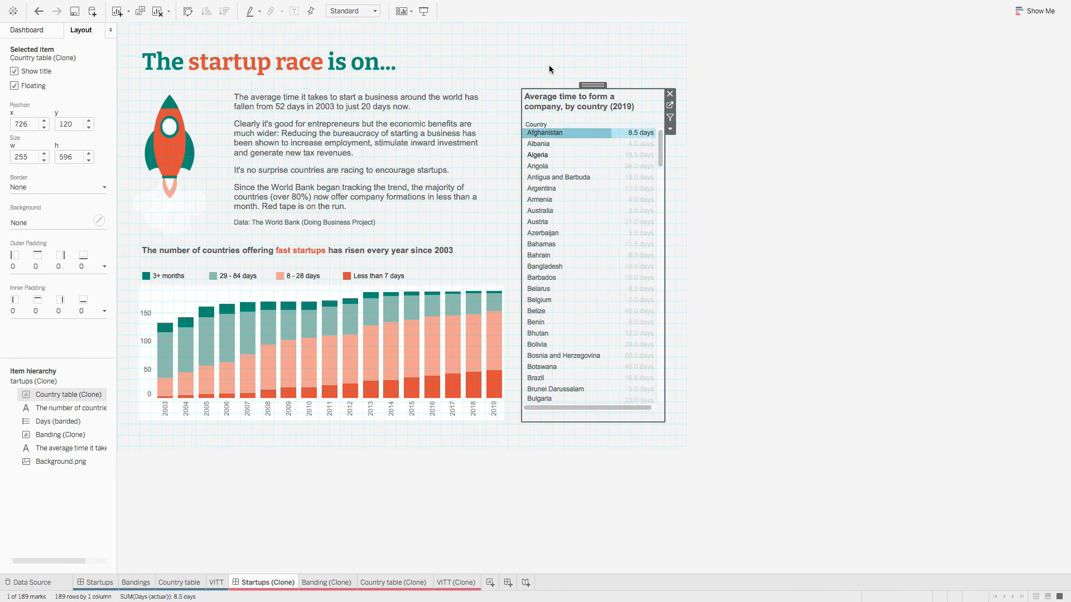
pyautogui.click(353, 11)
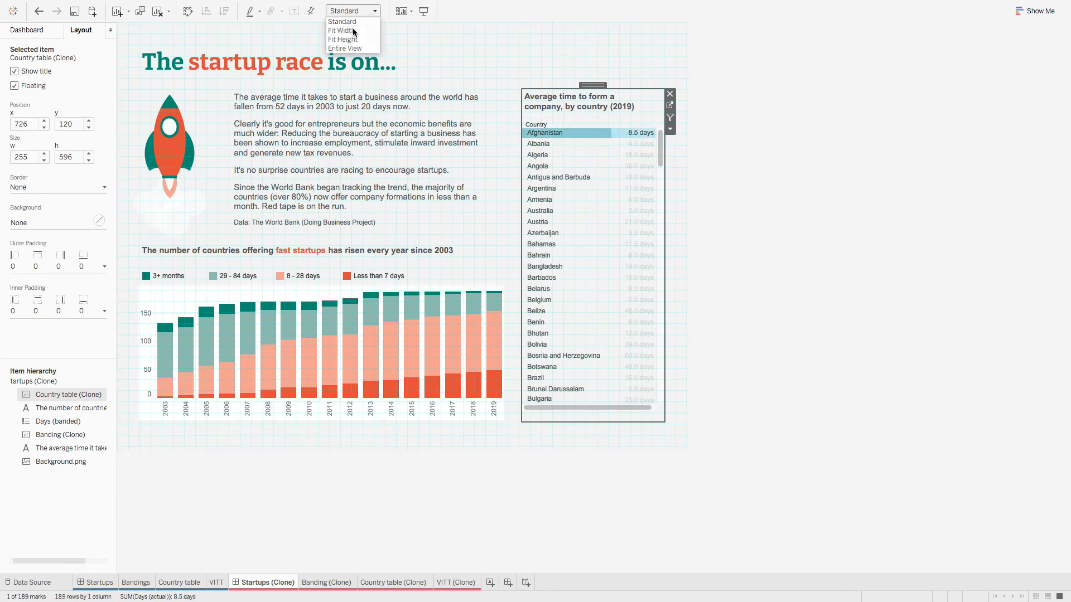
pyautogui.click(351, 30)
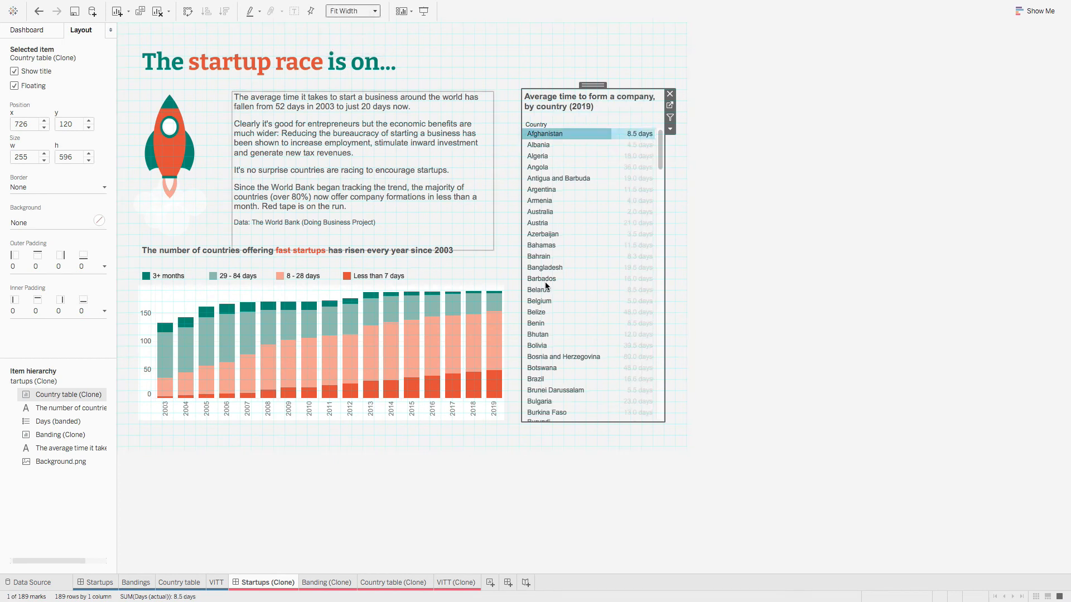
pyautogui.click(584, 136)
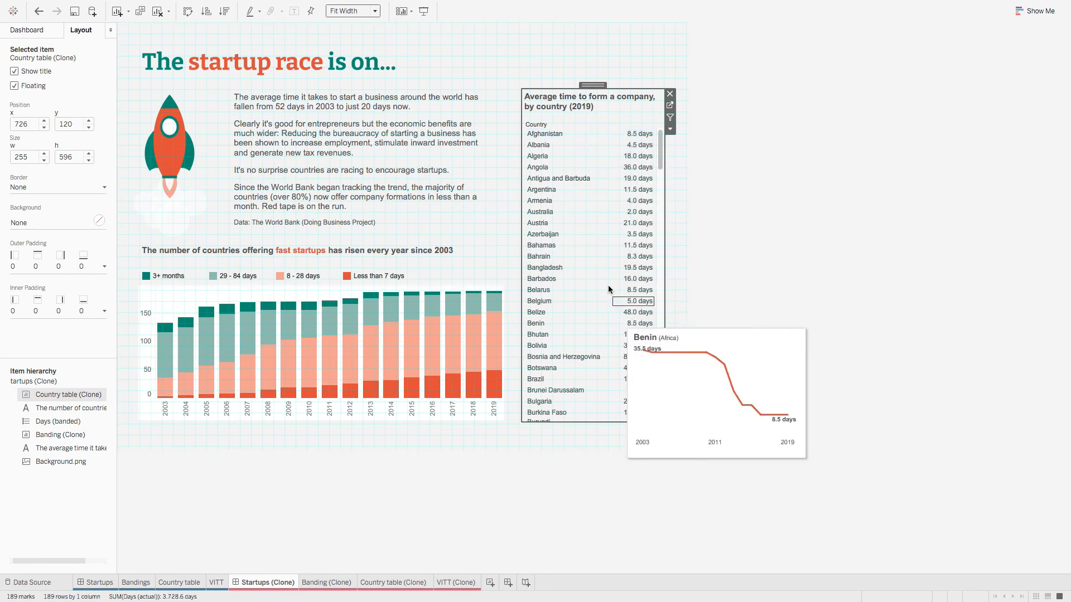
# Step: On the original Startups dashboard, select the 2019 8 - 28 days bar
pyautogui.click(93, 583)
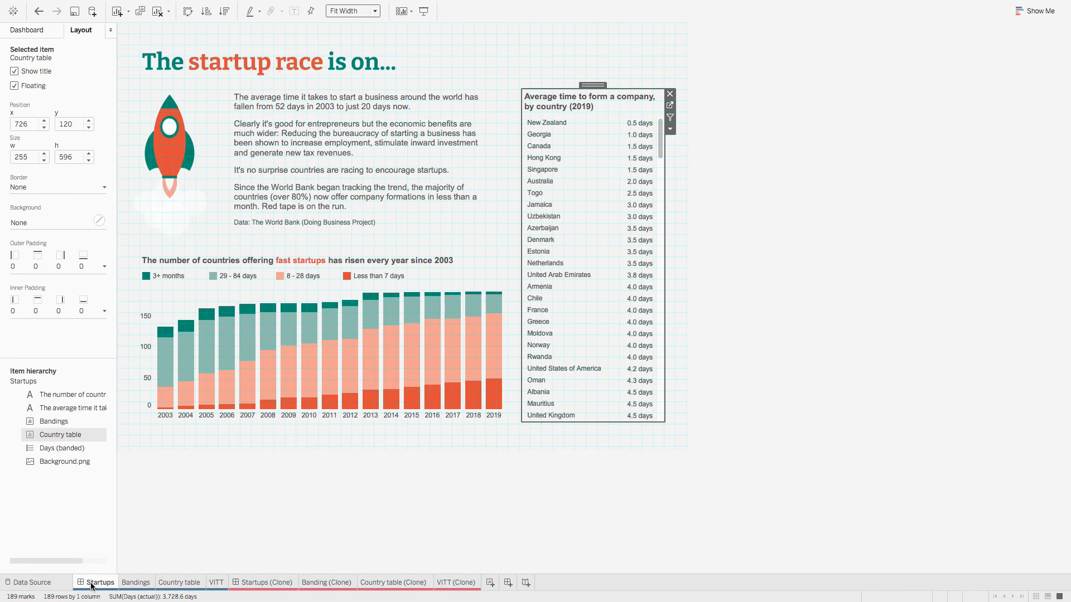
pyautogui.click(429, 516)
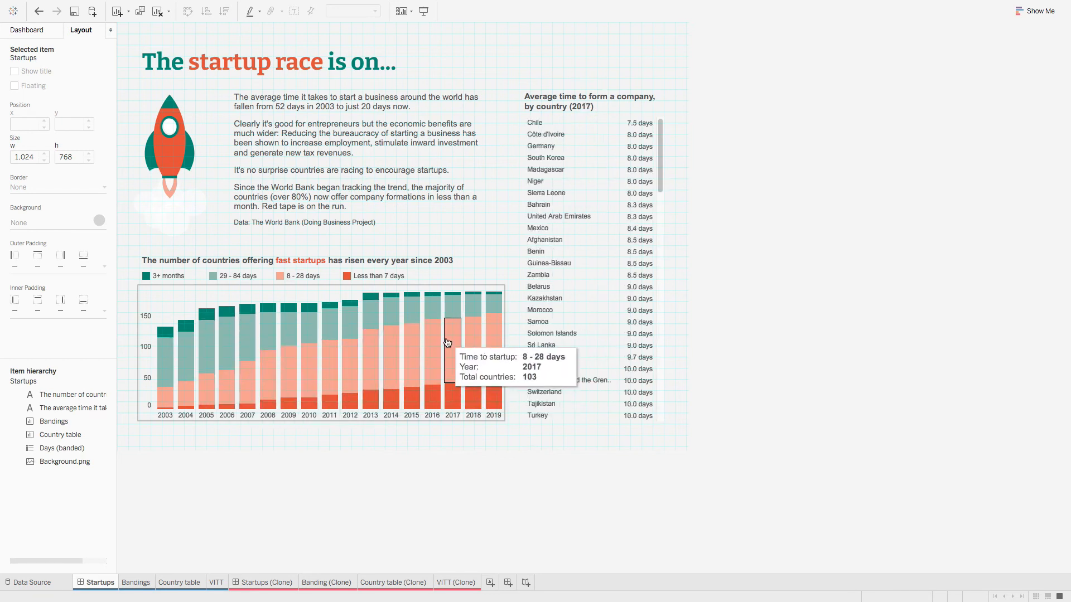
pyautogui.click(494, 346)
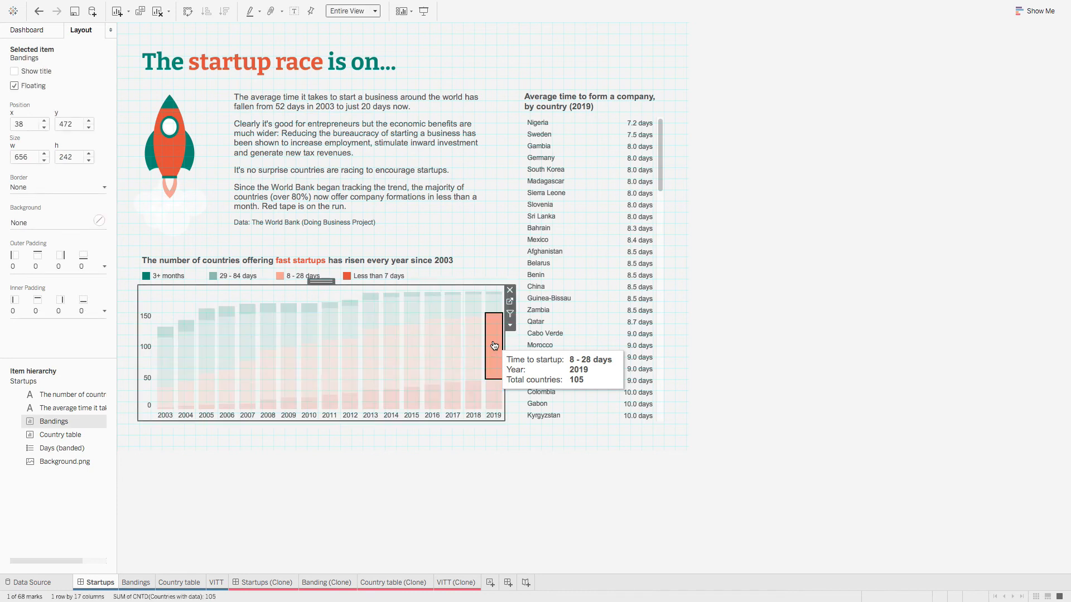
# Step: Point the Hover banding action at Startups (Clone), excluding Country table (Clone) as a source
pyautogui.click(165, 6)
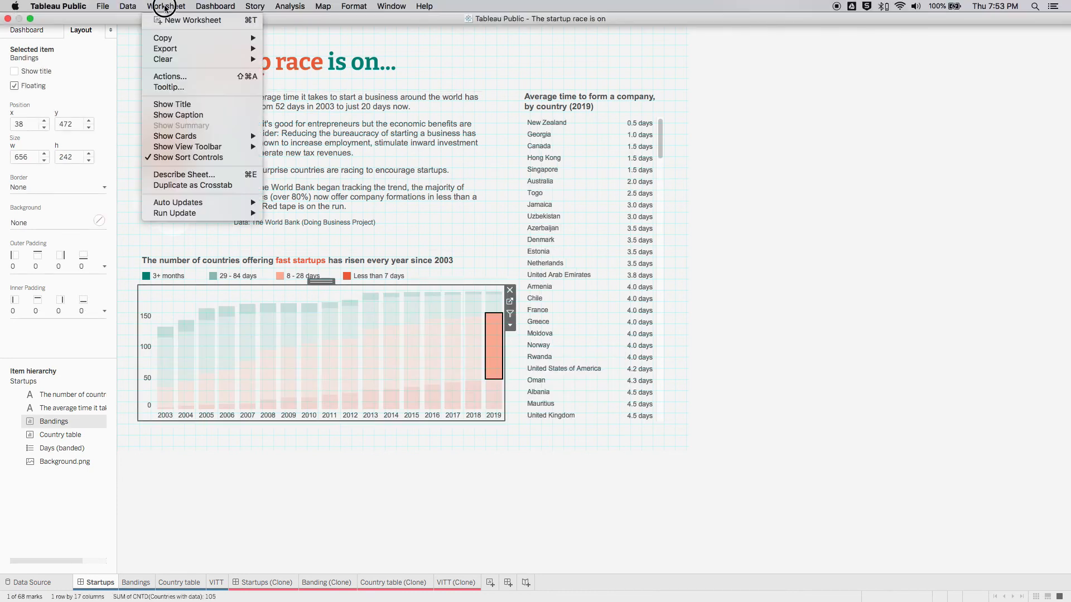
pyautogui.click(169, 76)
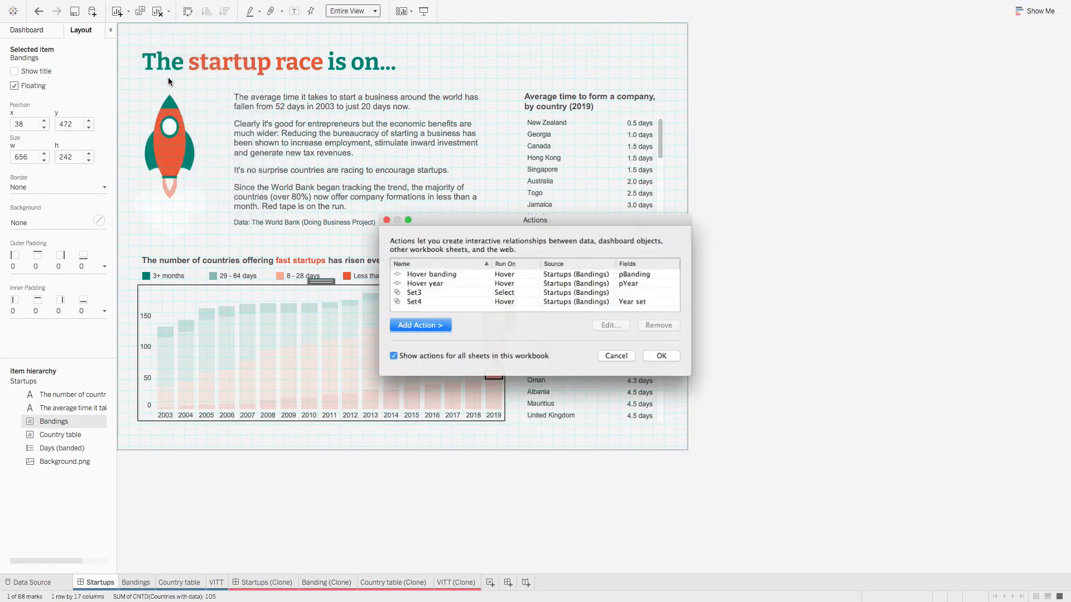
pyautogui.moveTo(474, 218); pyautogui.dragTo(371, 199)
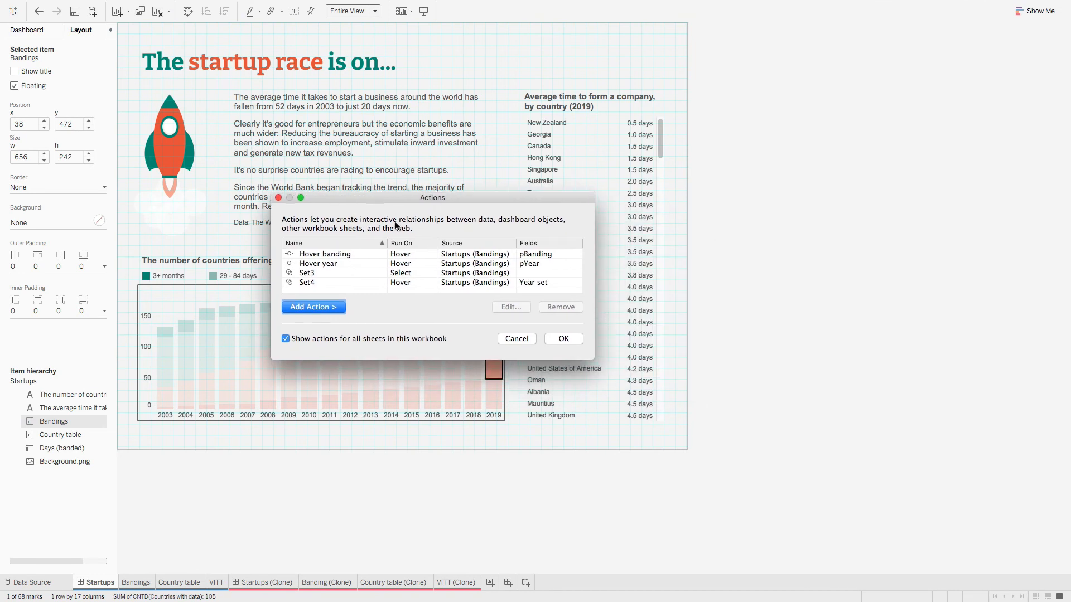
pyautogui.moveTo(593, 361); pyautogui.dragTo(672, 387)
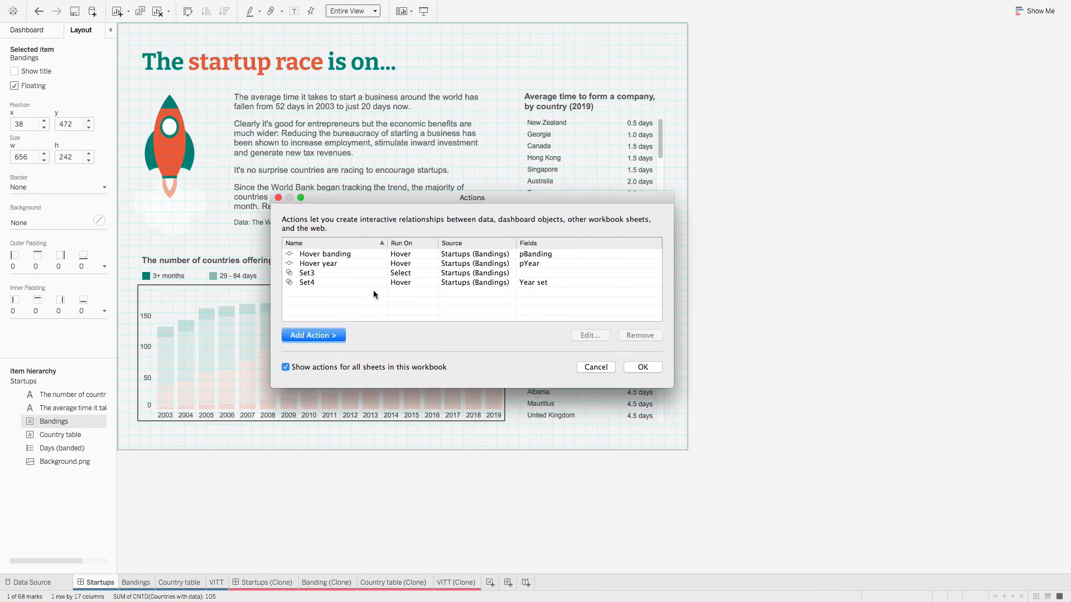
pyautogui.click(357, 254)
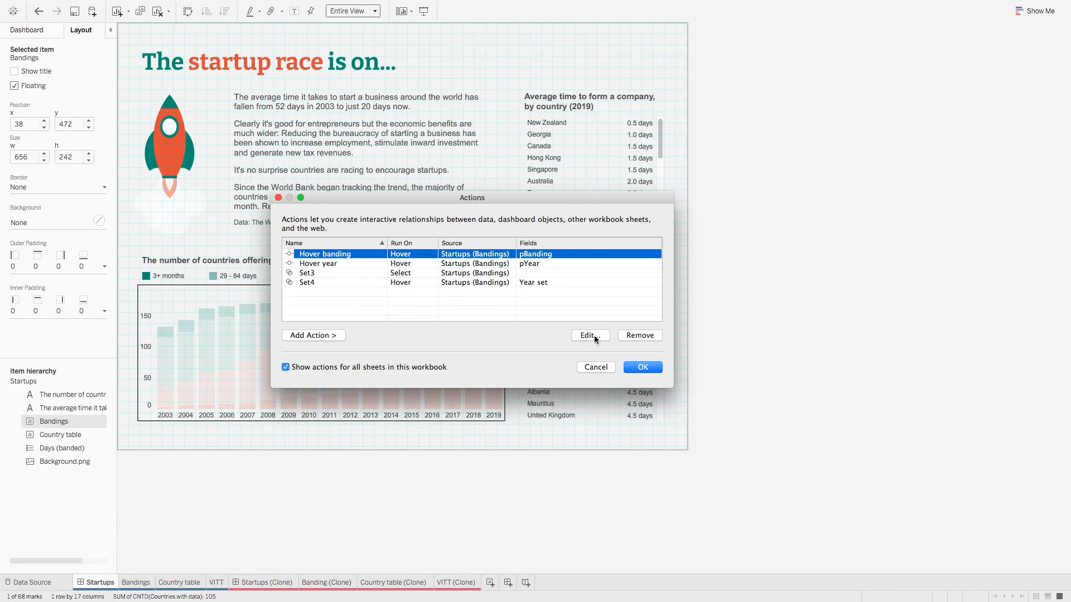
pyautogui.click(594, 335)
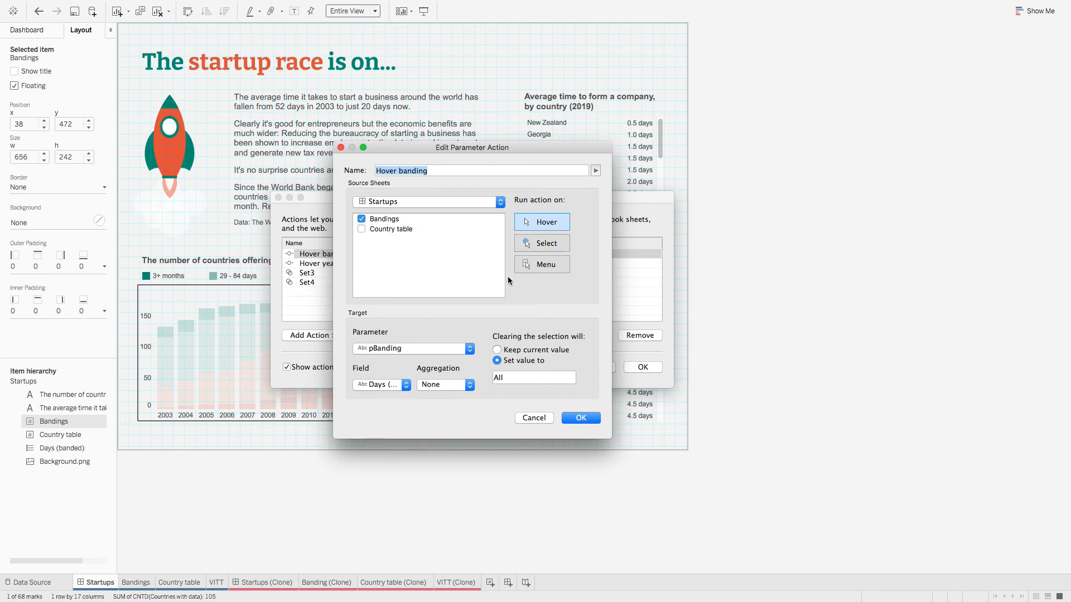
pyautogui.click(419, 202)
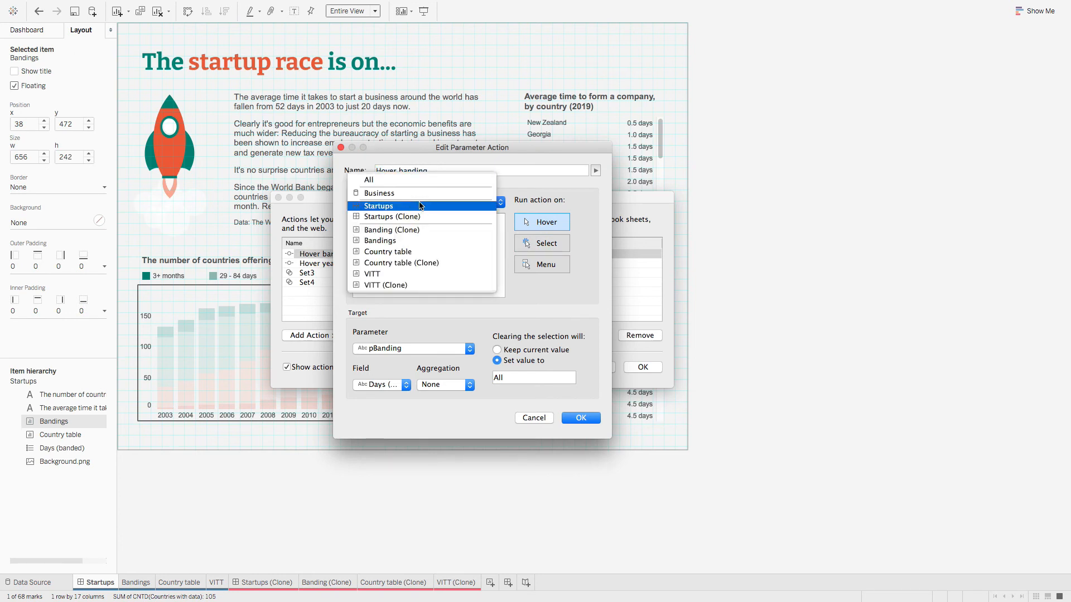
pyautogui.click(419, 216)
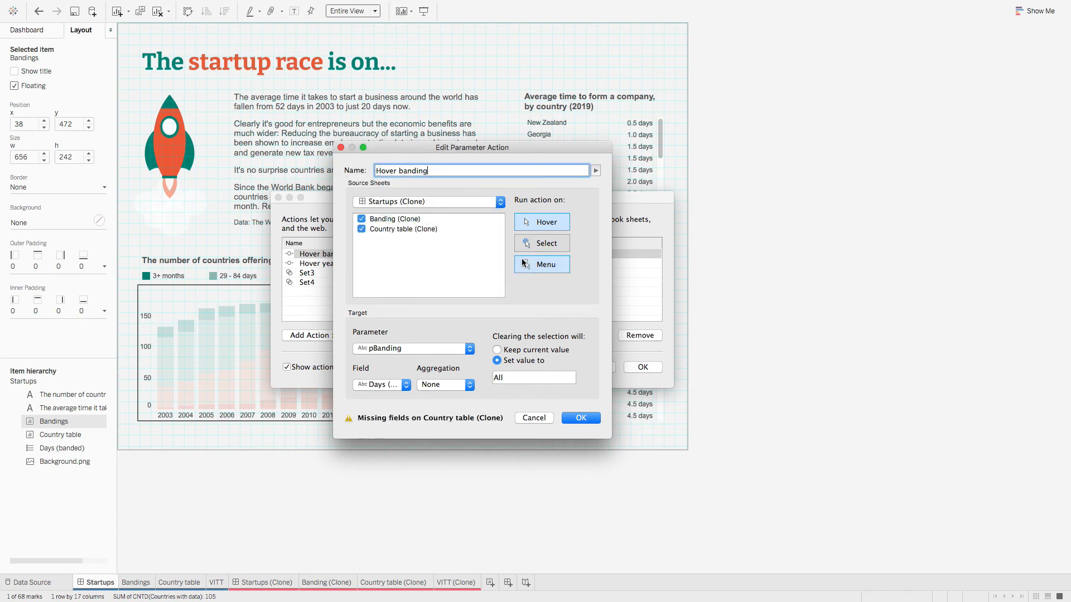
pyautogui.click(361, 229)
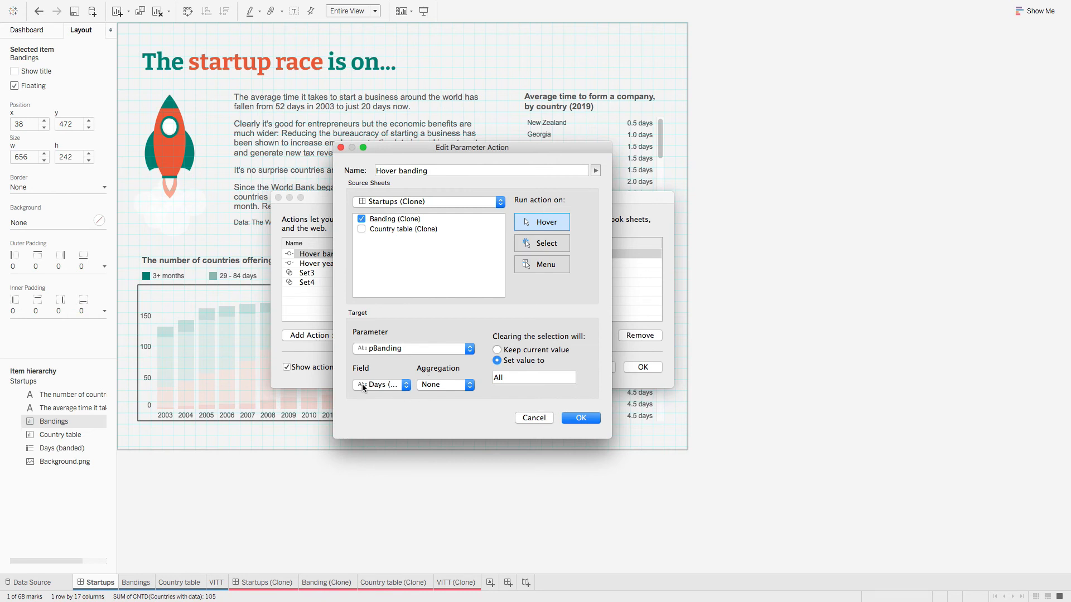
pyautogui.click(582, 419)
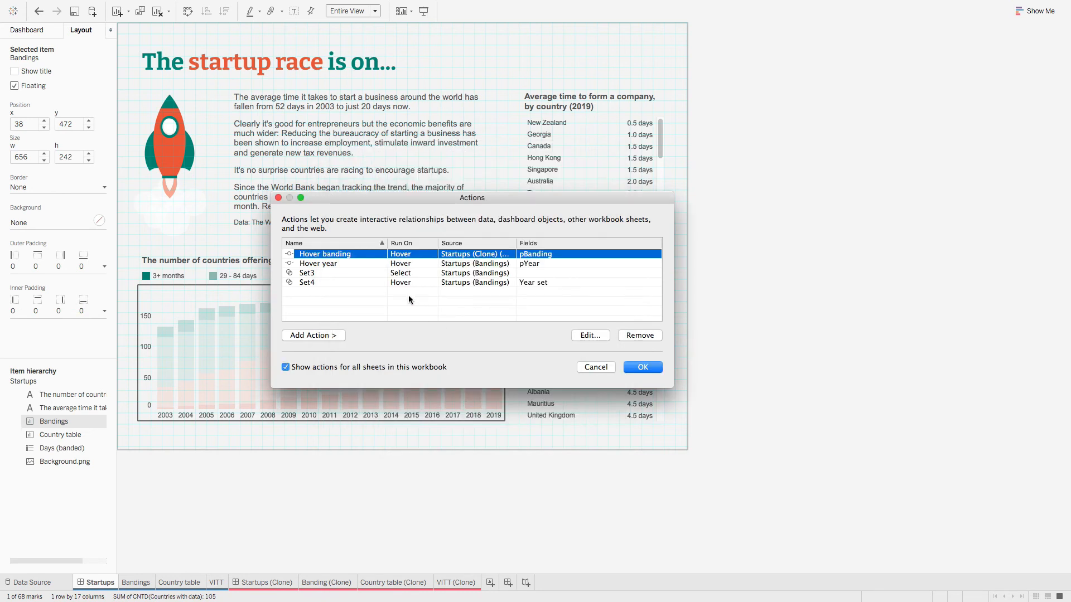
# Step: Make Hover year run from Startups (Clone) with Banding (Clone) as its only source
pyautogui.click(353, 264)
pyautogui.click(597, 337)
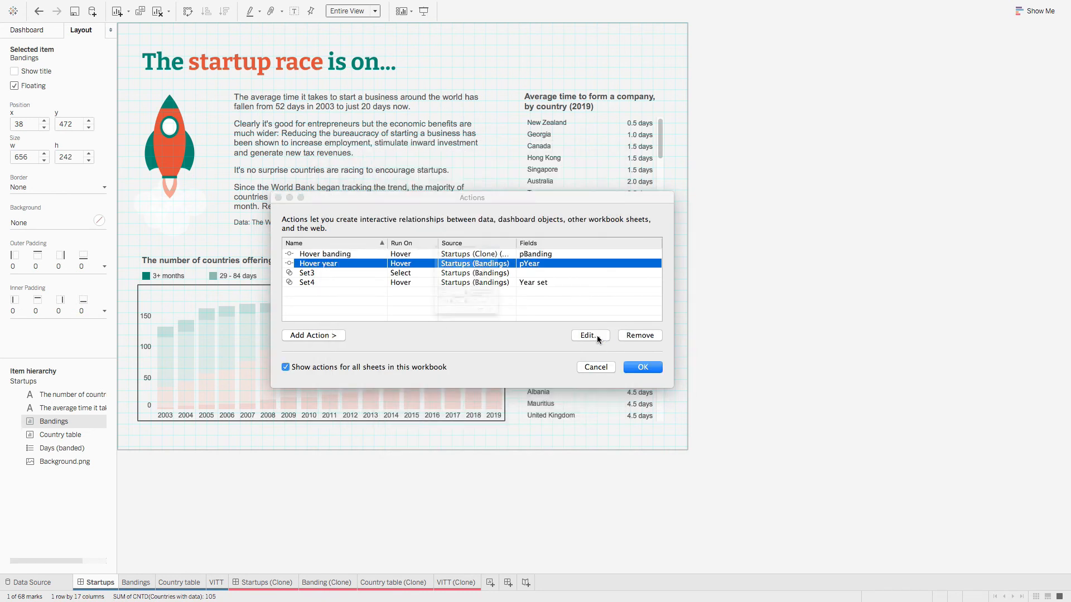
pyautogui.click(390, 206)
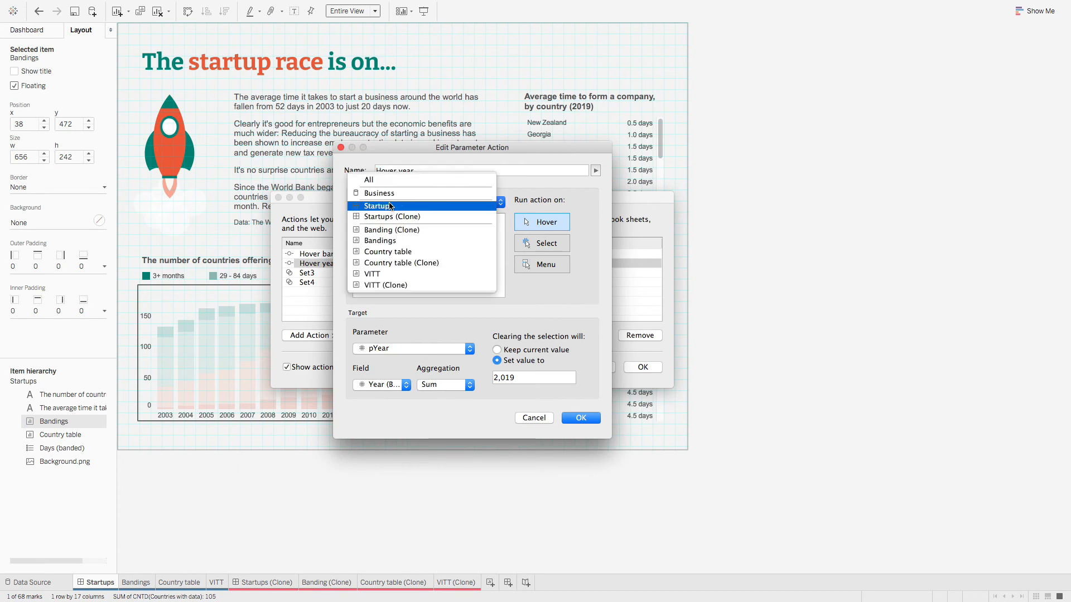
pyautogui.click(391, 216)
pyautogui.click(361, 229)
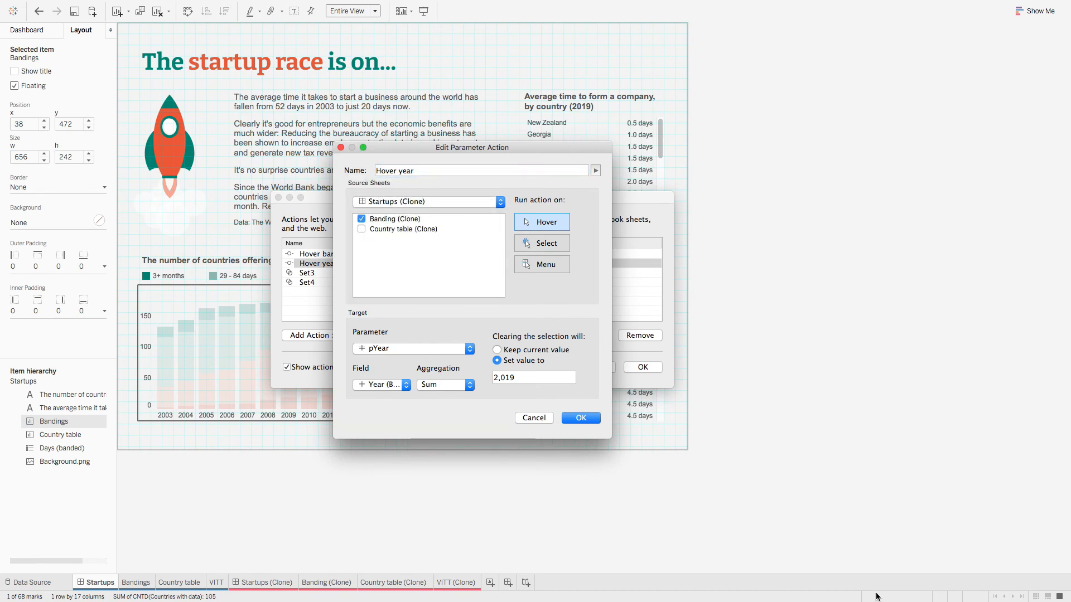
pyautogui.click(581, 418)
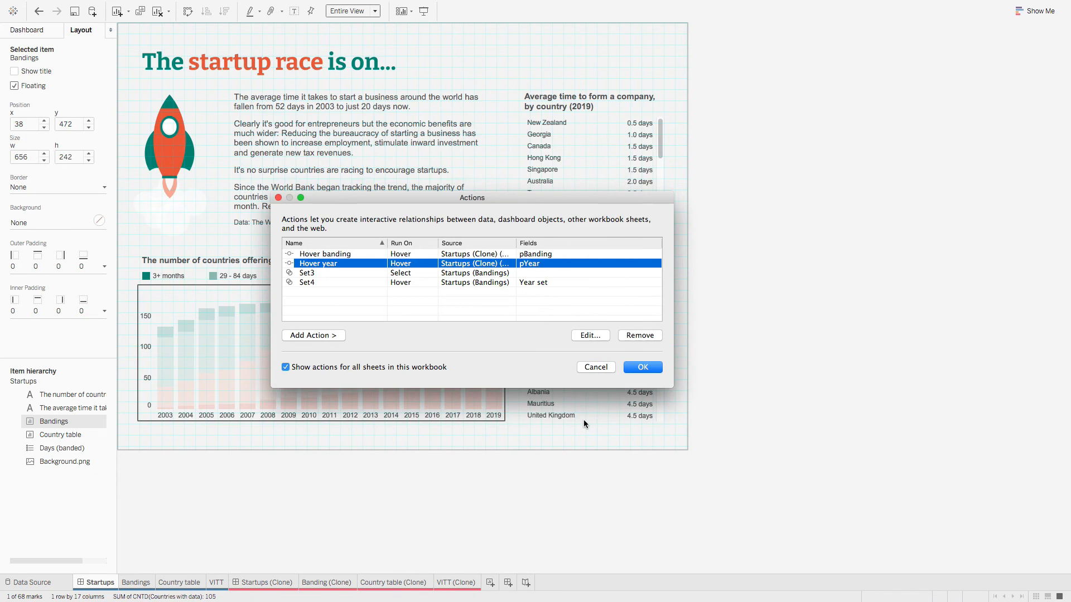
# Step: Review the Set3 and Set4 action settings without changing them
pyautogui.click(415, 274)
pyautogui.click(582, 335)
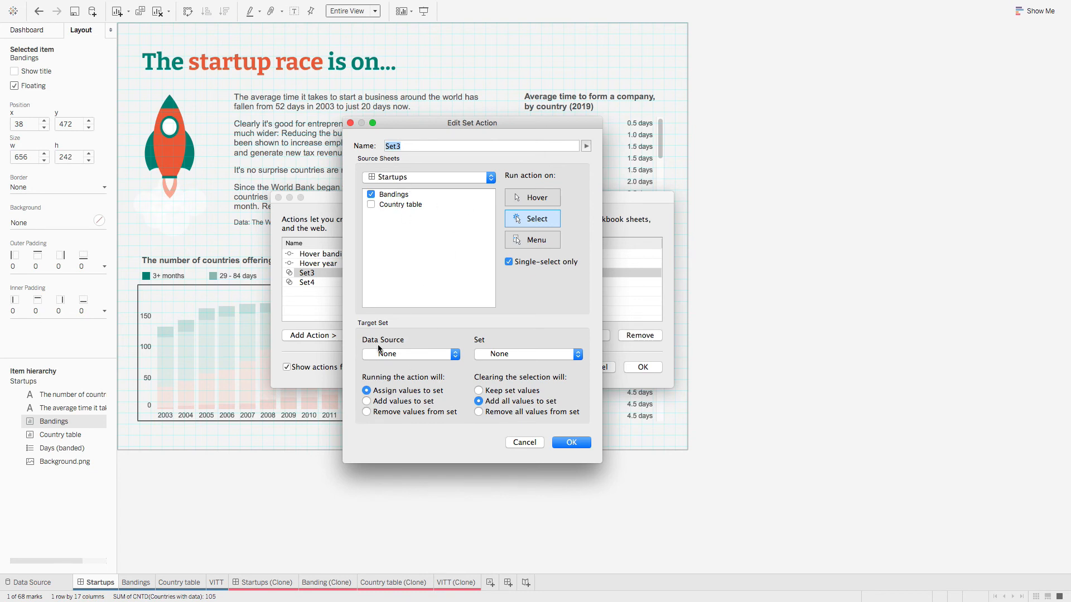
pyautogui.click(531, 445)
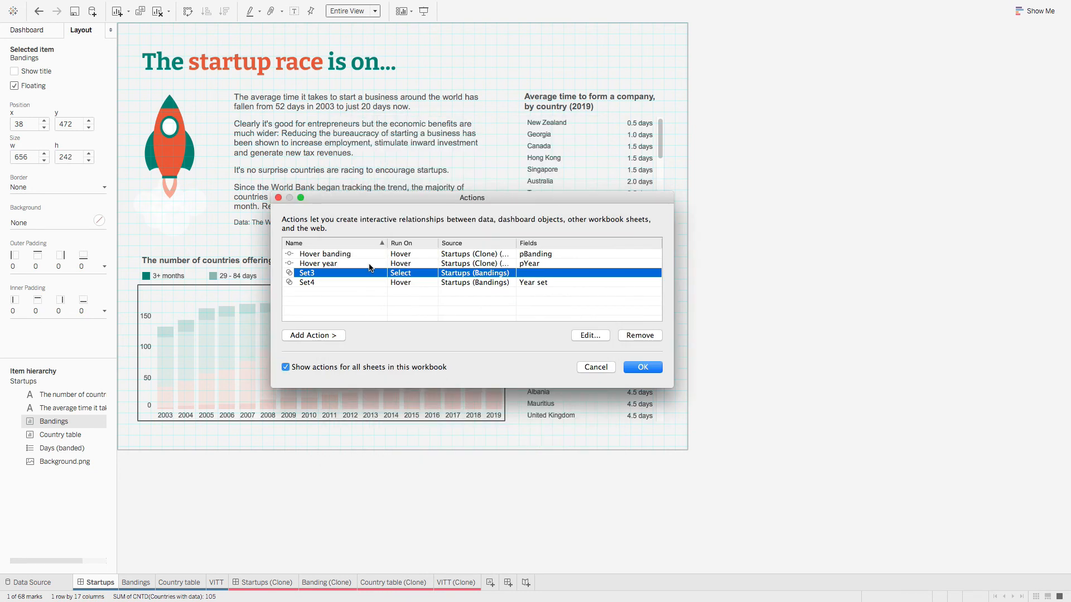
pyautogui.click(353, 283)
pyautogui.click(591, 336)
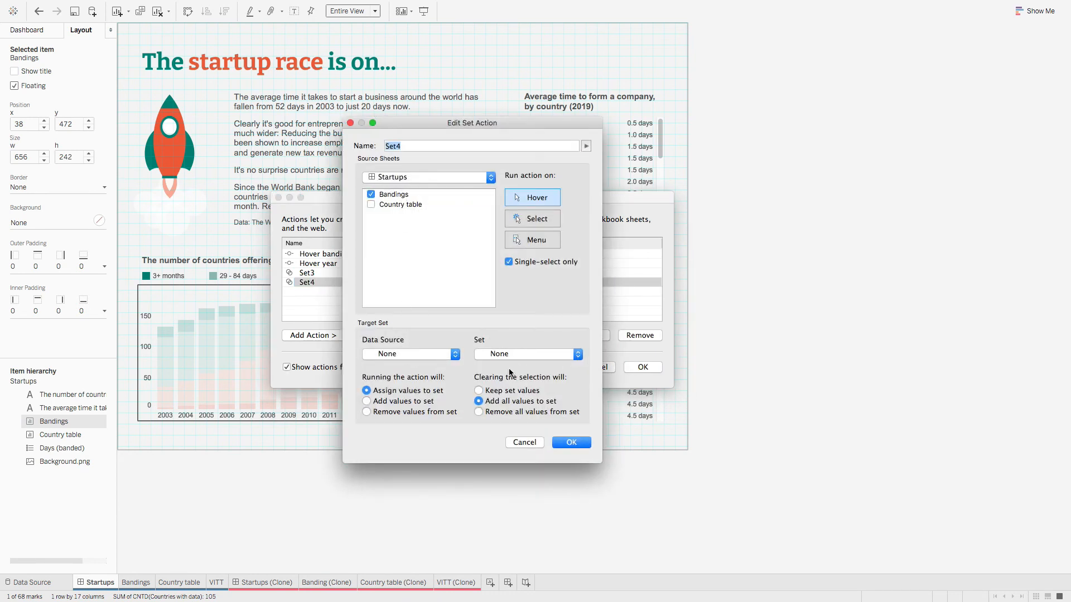
pyautogui.click(526, 442)
# Step: Delete the Set3 and Set4 actions and apply the changes
pyautogui.click(336, 276)
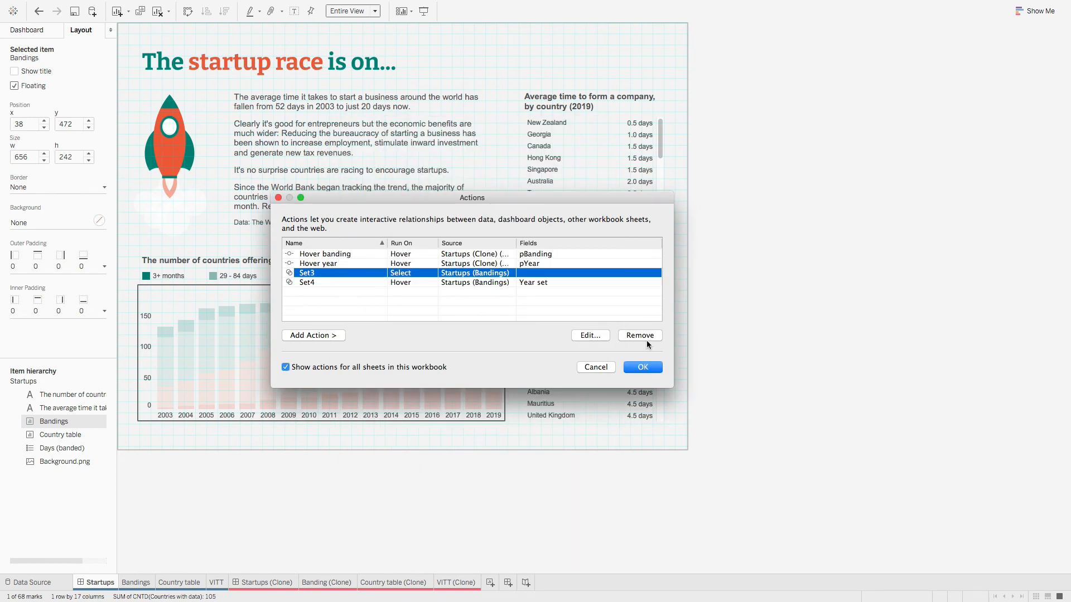
pyautogui.click(644, 337)
pyautogui.click(323, 266)
pyautogui.click(315, 276)
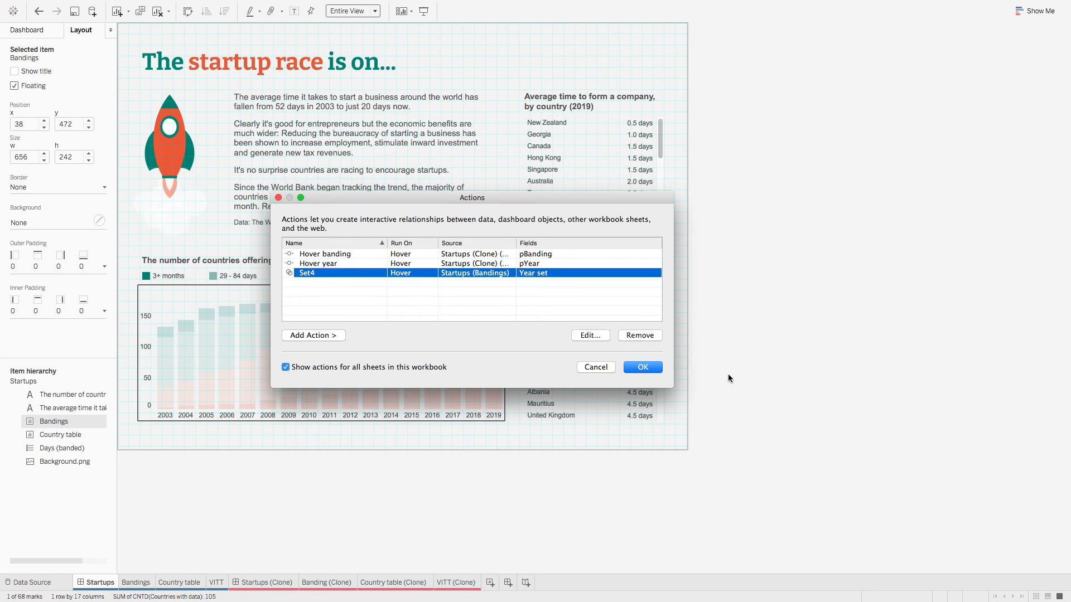
pyautogui.click(647, 337)
pyautogui.click(648, 370)
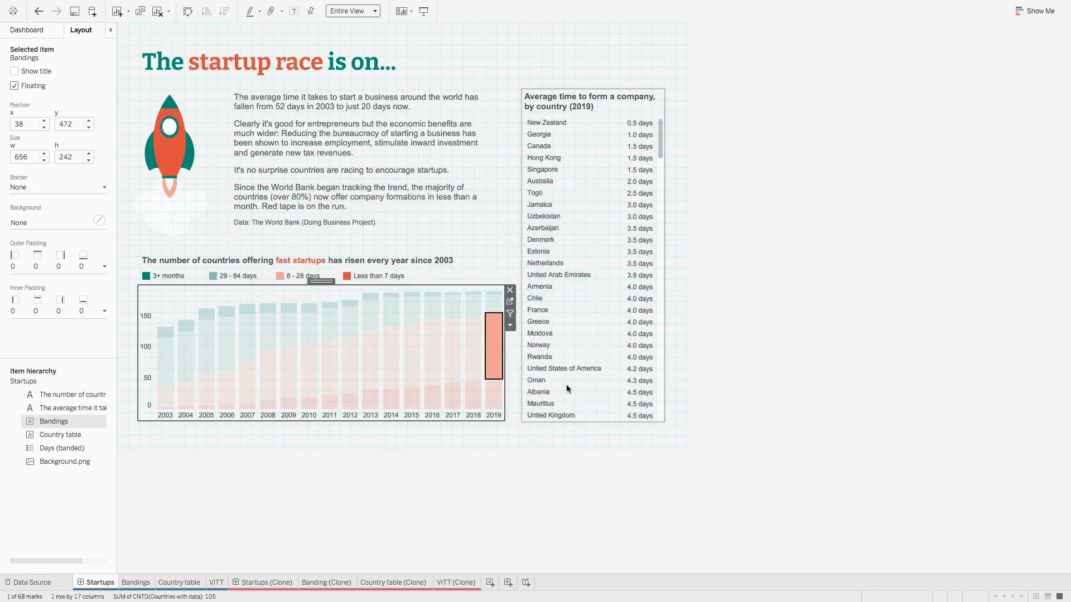
pyautogui.click(520, 521)
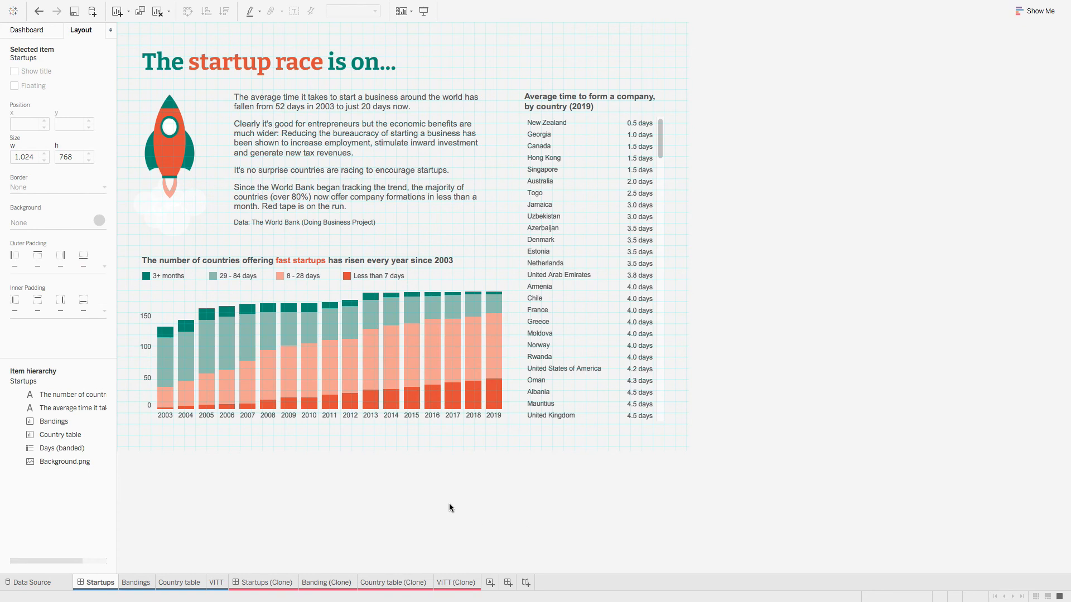
pyautogui.click(278, 588)
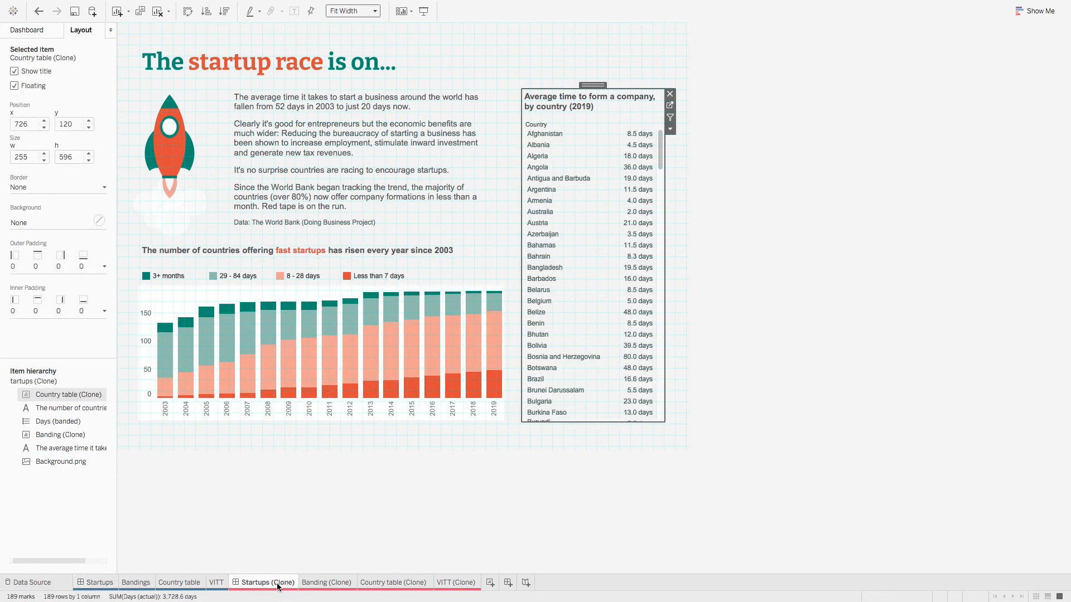
pyautogui.moveTo(304, 333)
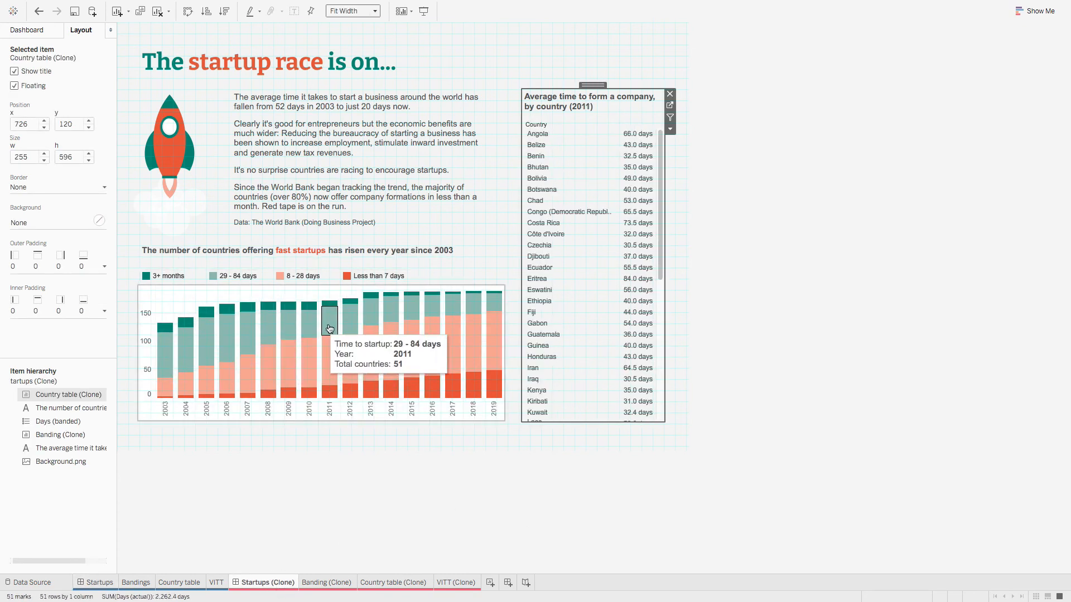
pyautogui.moveTo(368, 359)
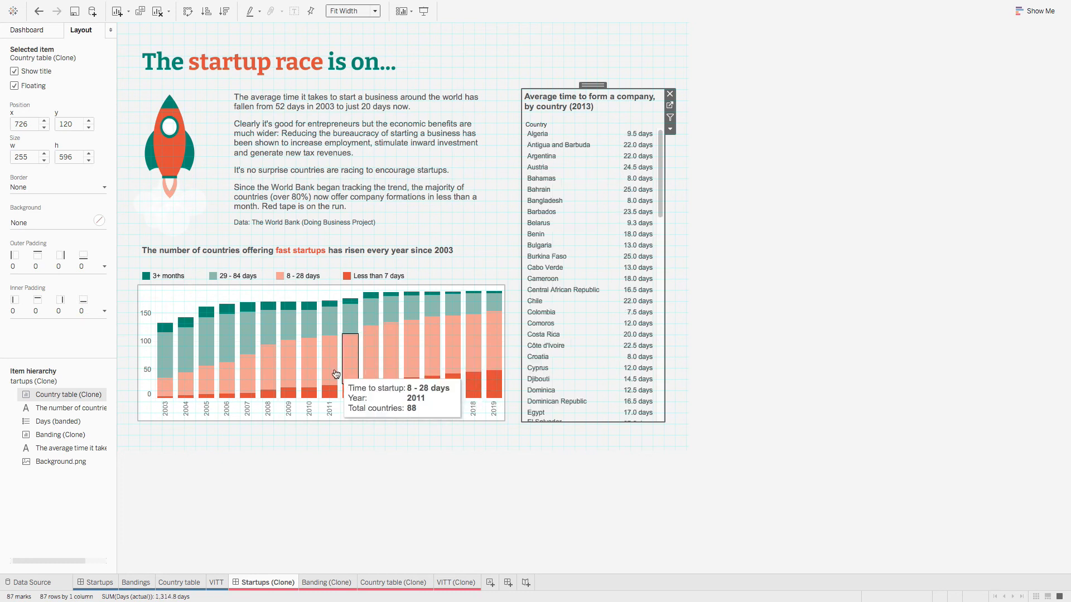
pyautogui.click(891, 266)
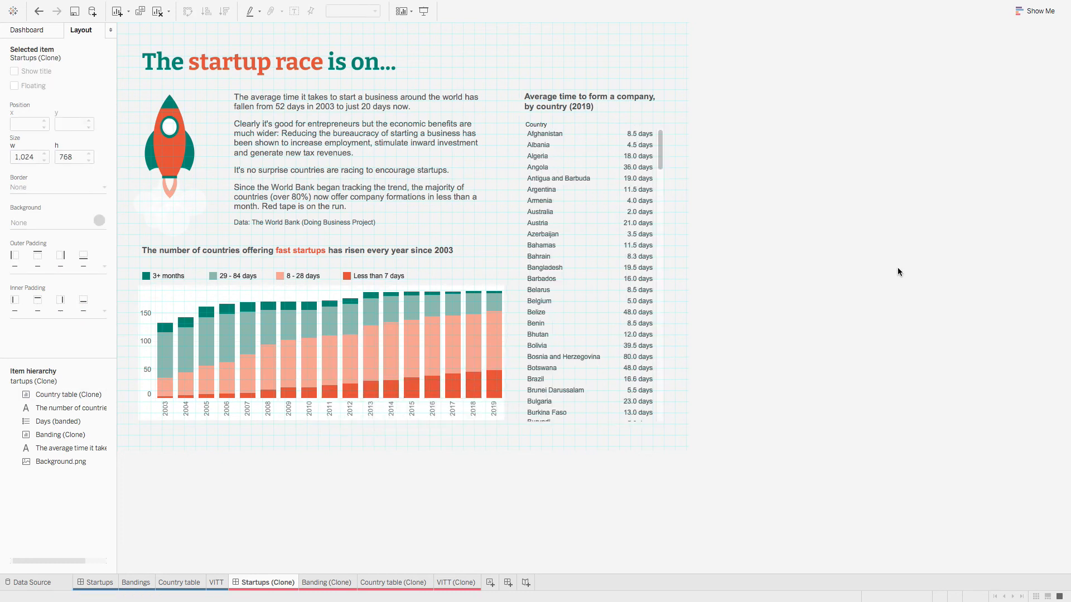
pyautogui.click(180, 302)
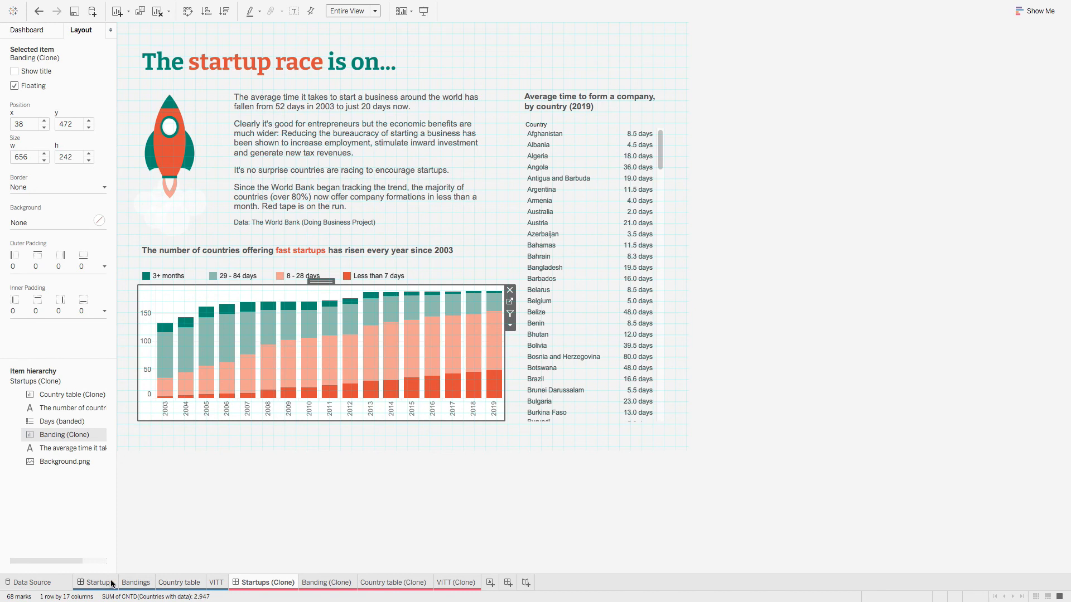
pyautogui.click(100, 583)
pyautogui.click(176, 303)
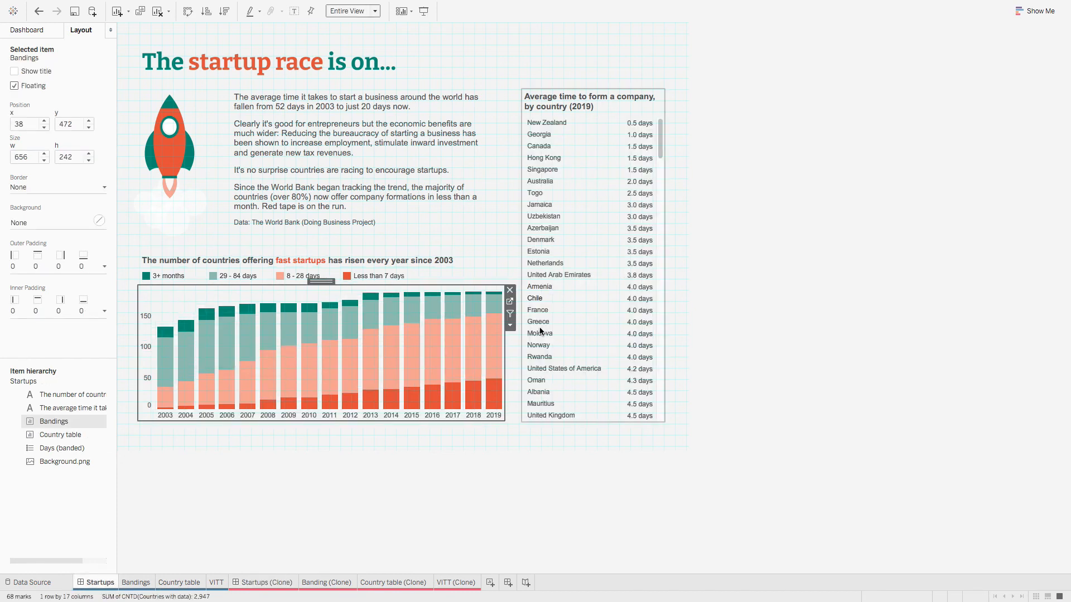
# Step: Copy the Bandings sheet's formatting and paste it onto Banding (Clone)
pyautogui.click(135, 583)
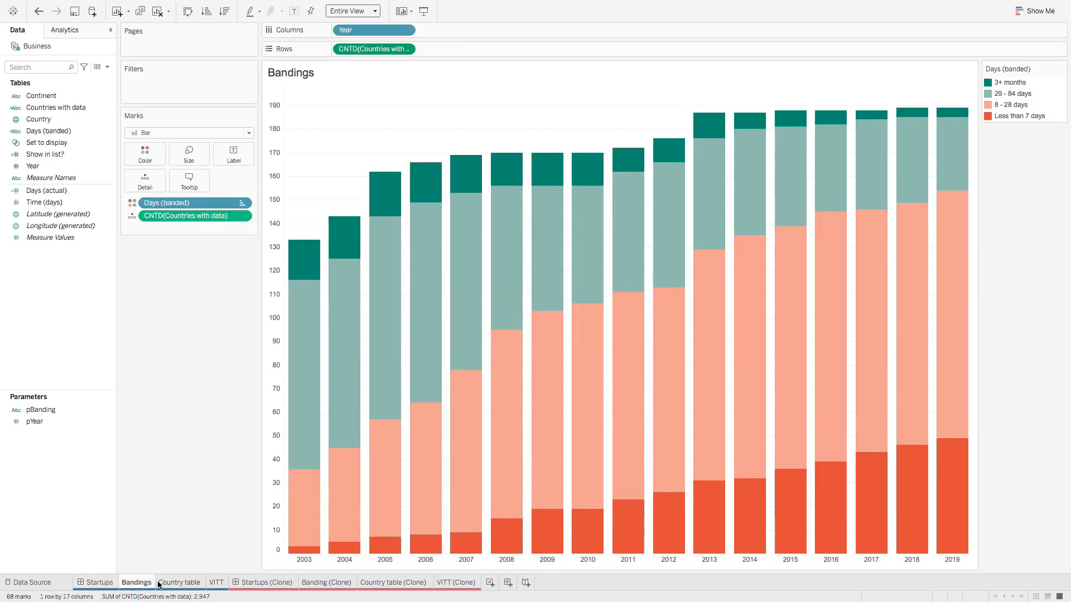
pyautogui.rightClick(149, 587)
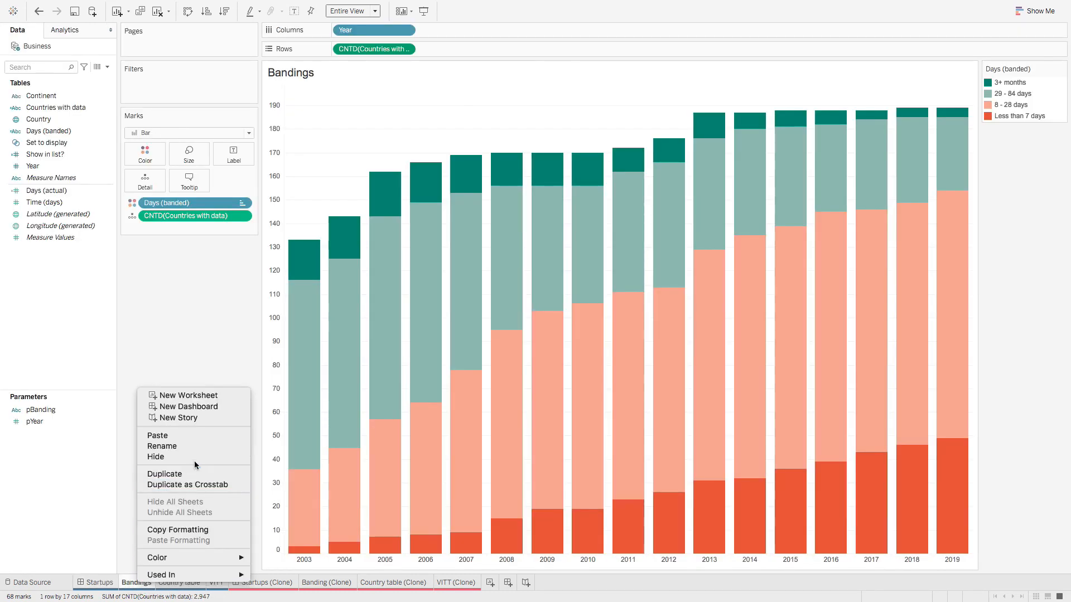
pyautogui.click(187, 533)
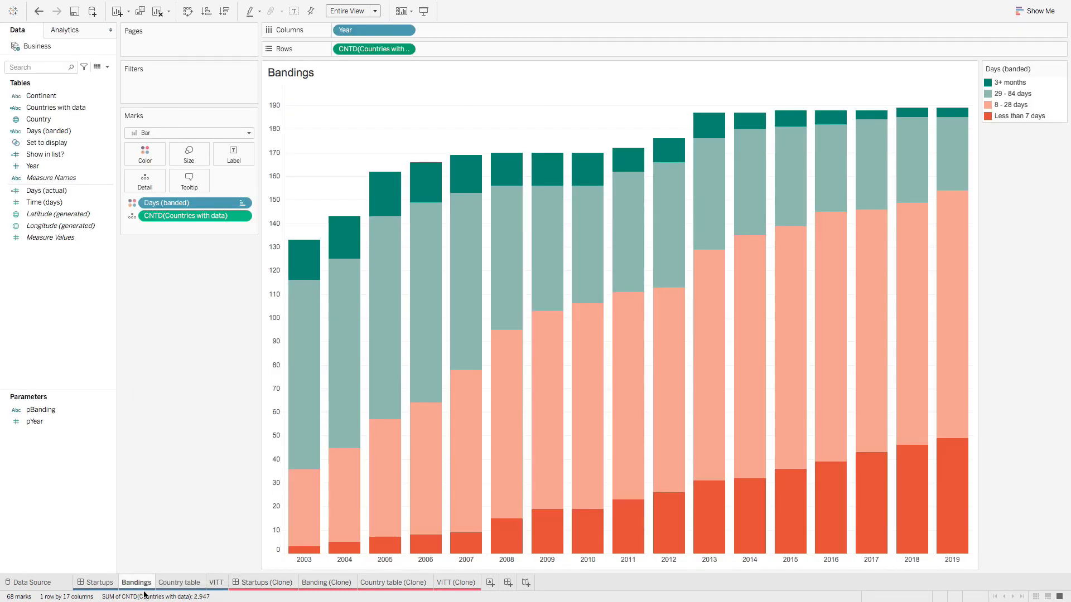
pyautogui.click(334, 583)
pyautogui.rightClick(334, 583)
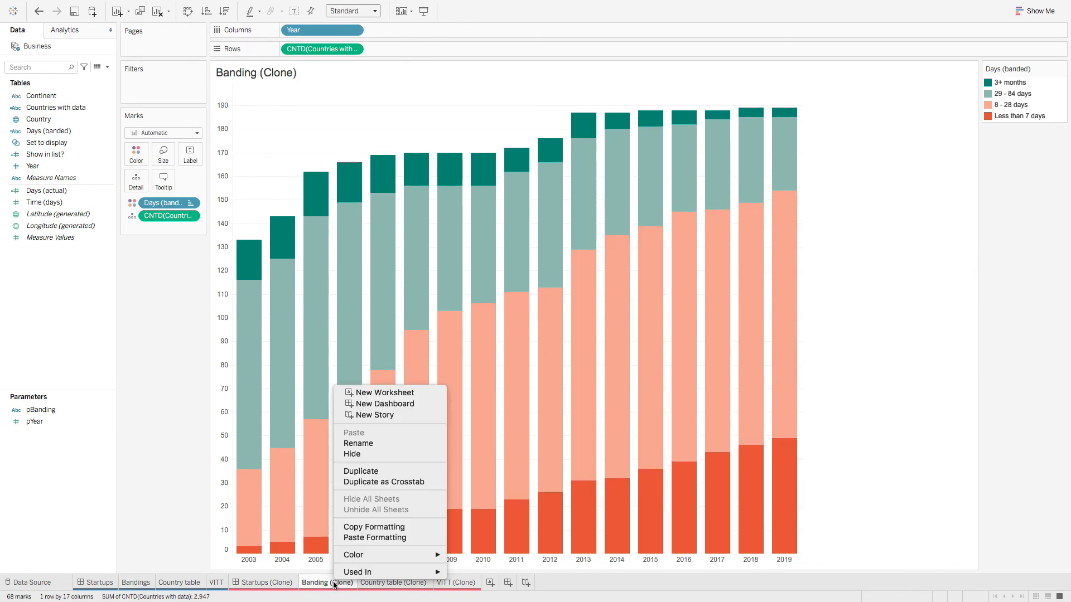
pyautogui.click(384, 537)
pyautogui.click(277, 584)
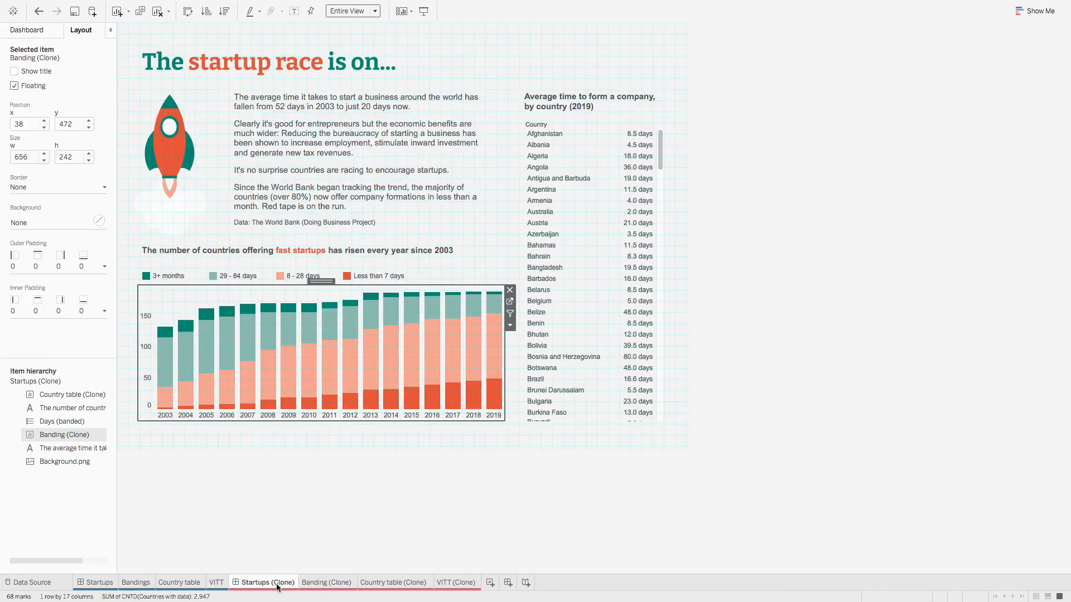
# Step: Turn off the layout grid on the Startups (Clone) dashboard and show the Dashboard pane's sheets and objects
pyautogui.click(507, 501)
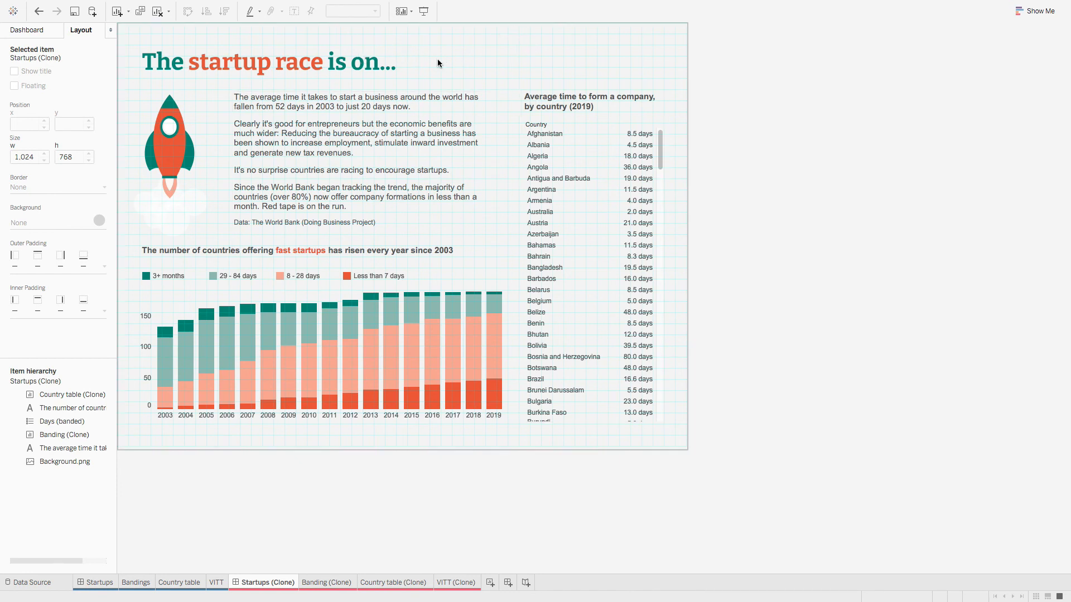
pyautogui.click(472, 51)
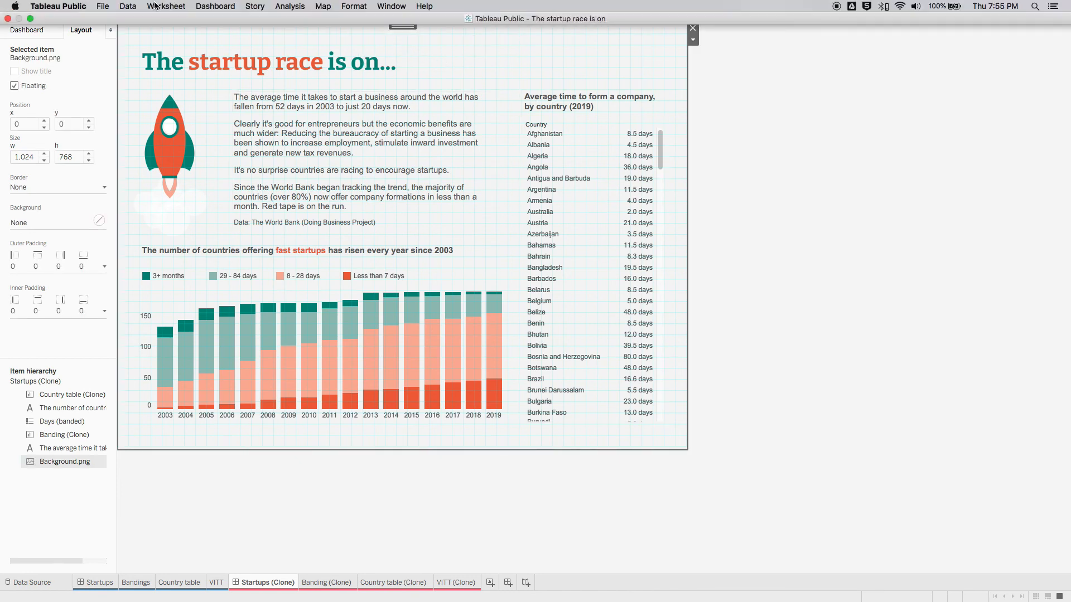
pyautogui.click(167, 6)
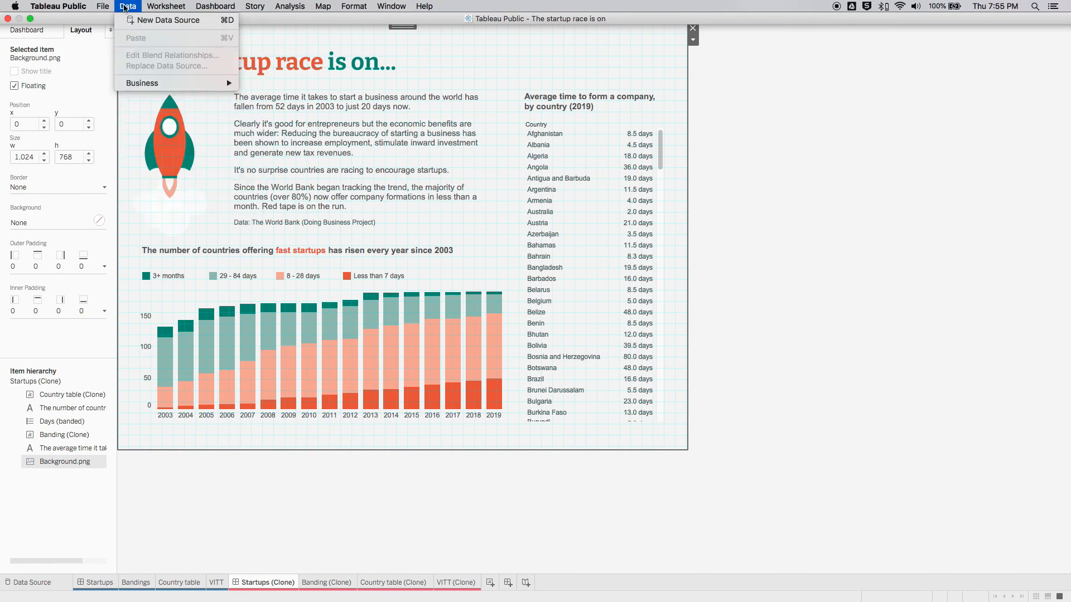
pyautogui.moveTo(207, 6)
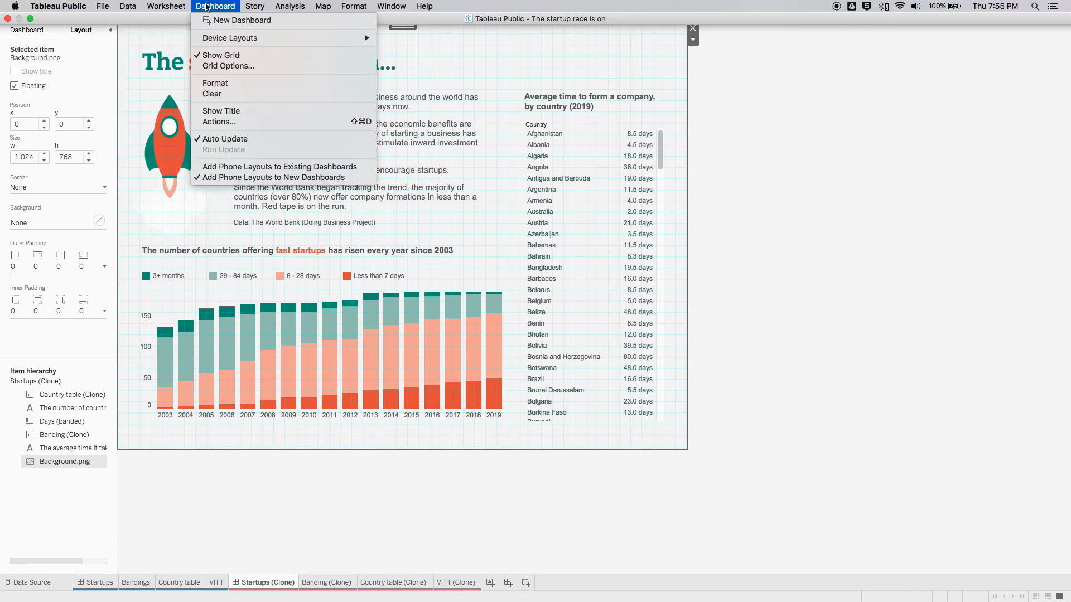
pyautogui.click(231, 56)
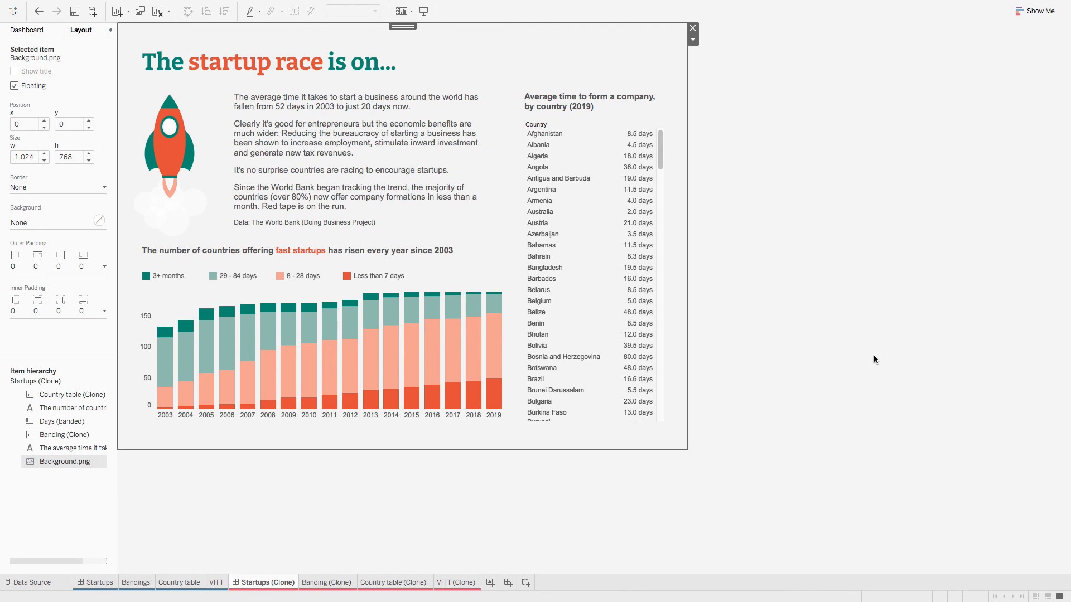
pyautogui.click(67, 531)
pyautogui.click(19, 30)
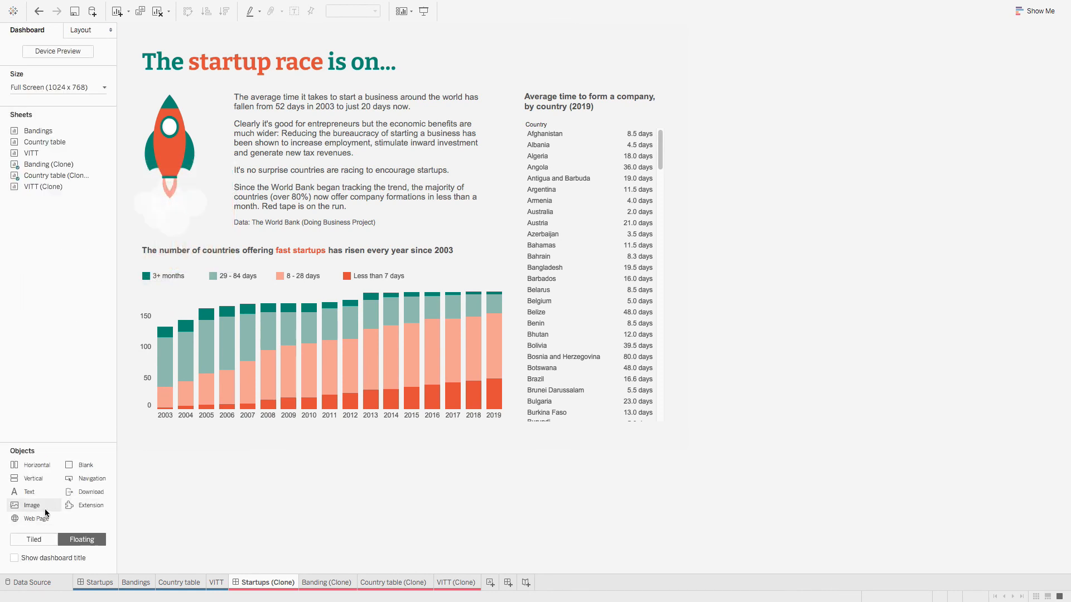
# Step: Add a floating Image object showing Watermark.png, centred within the object
pyautogui.moveTo(31, 508); pyautogui.dragTo(288, 148)
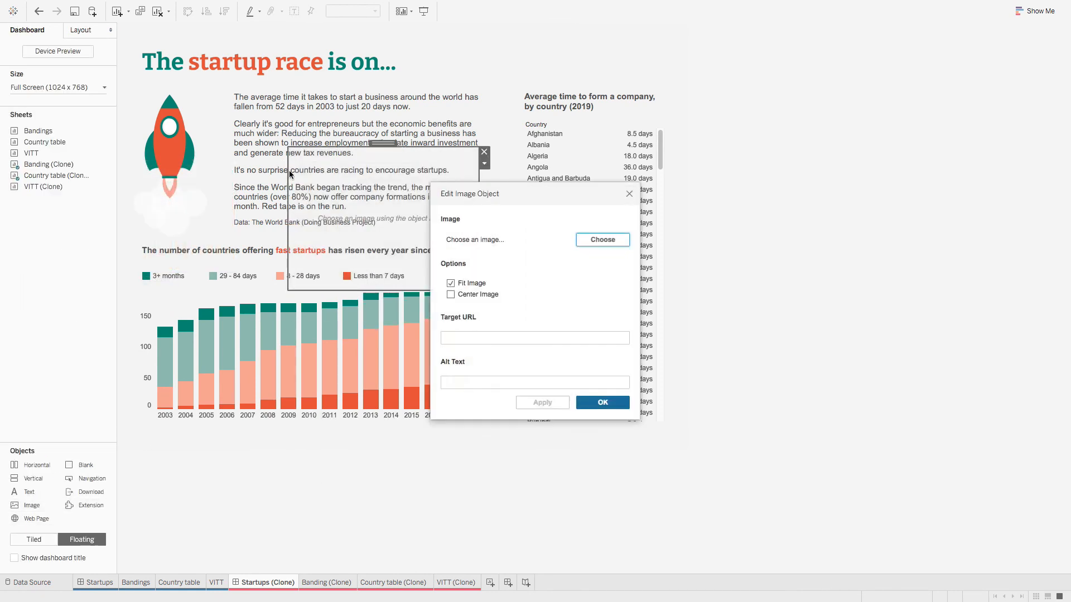
pyautogui.click(613, 239)
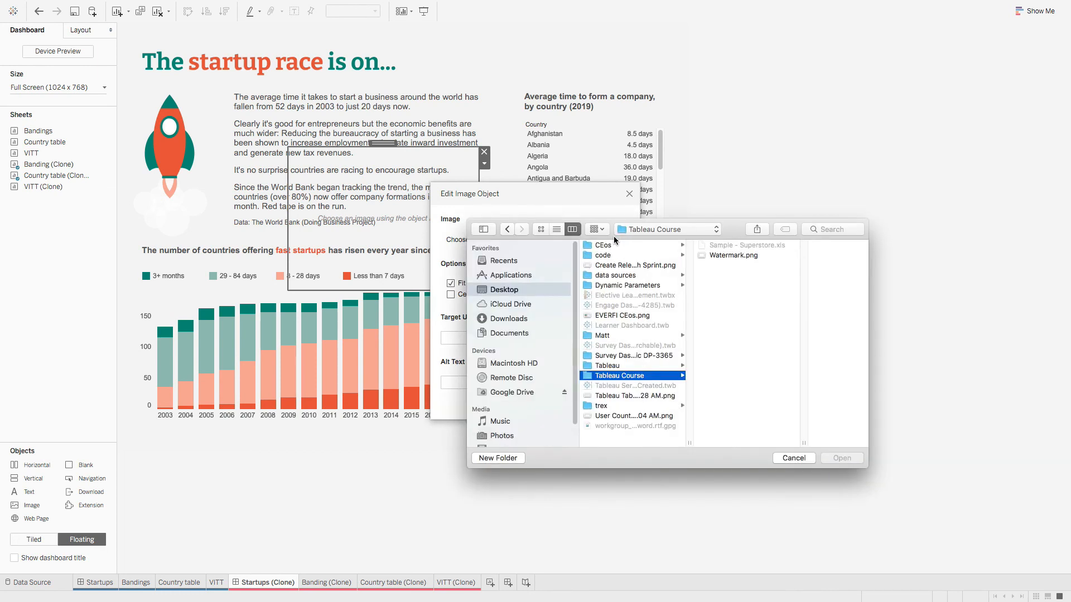
pyautogui.click(727, 264)
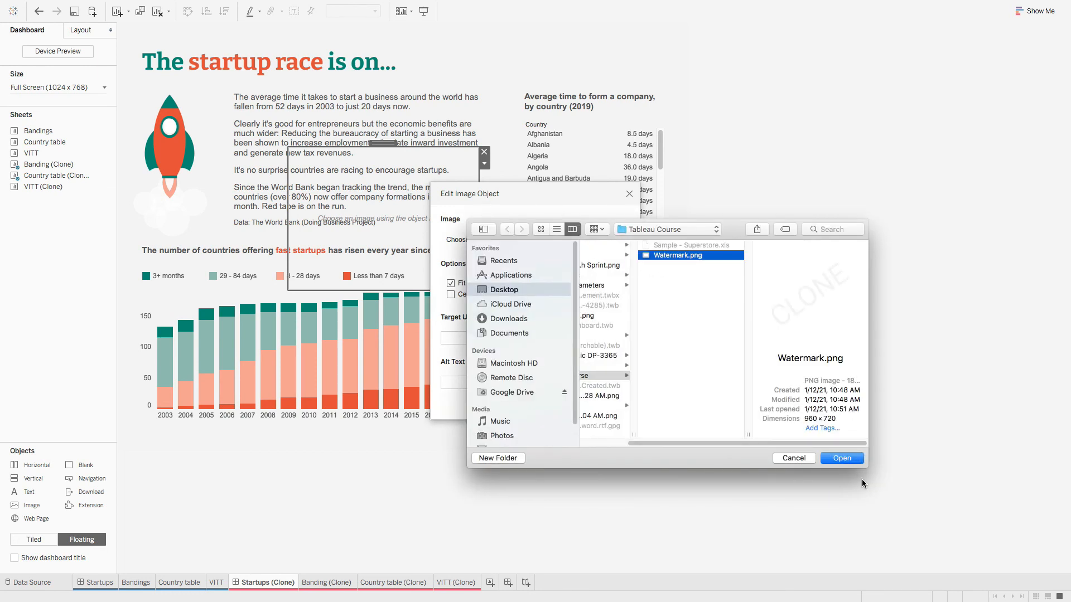
pyautogui.click(844, 458)
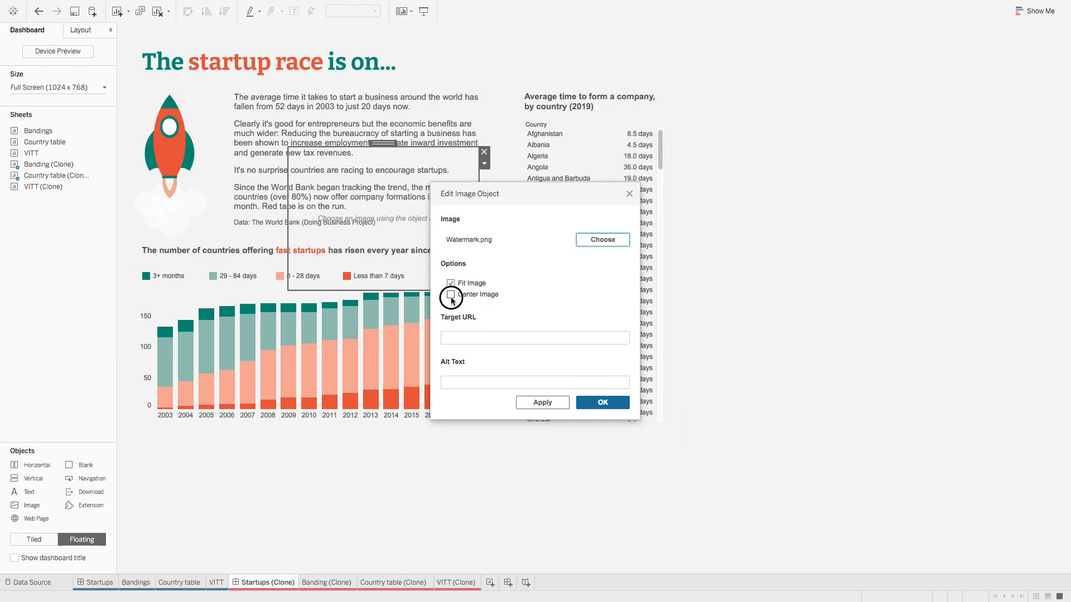
pyautogui.click(450, 294)
pyautogui.click(603, 402)
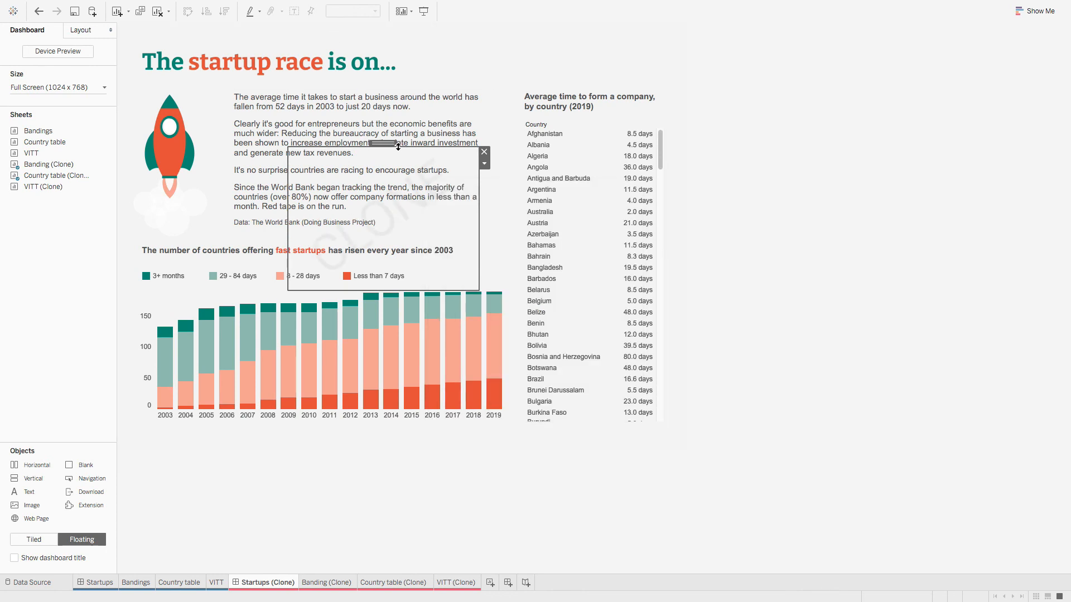
# Step: Move the CLONE watermark to the top-left and stretch it to cover the whole dashboard
pyautogui.moveTo(383, 143)
pyautogui.mouseDown()
pyautogui.moveTo(220, 21)
pyautogui.moveTo(226, 45)
pyautogui.moveTo(215, 27)
pyautogui.mouseUp()
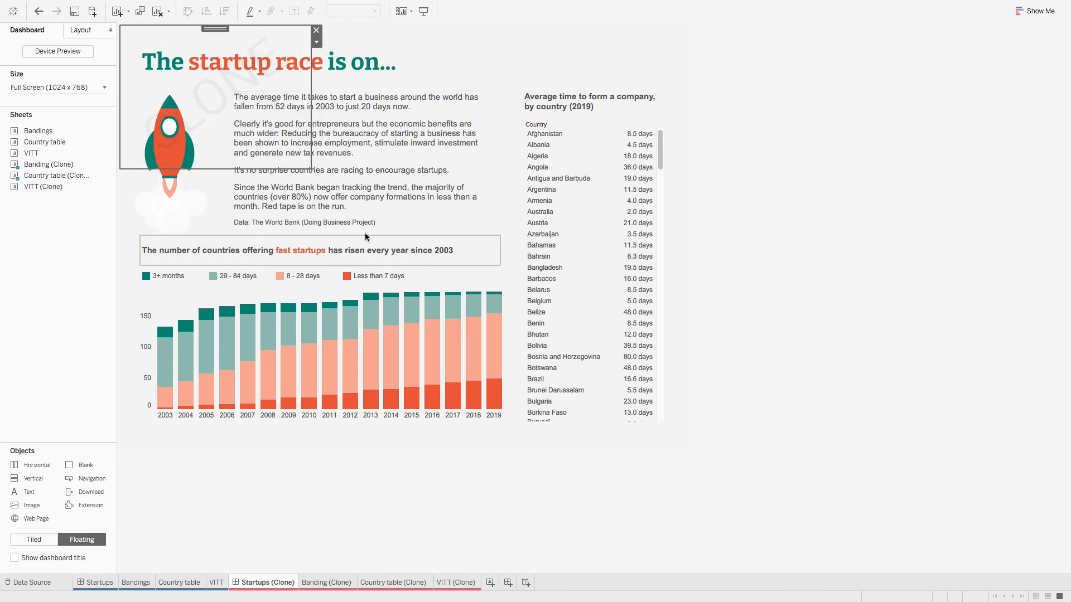
pyautogui.moveTo(310, 168)
pyautogui.mouseDown()
pyautogui.moveTo(440, 240)
pyautogui.moveTo(681, 429)
pyautogui.moveTo(677, 438)
pyautogui.mouseUp()
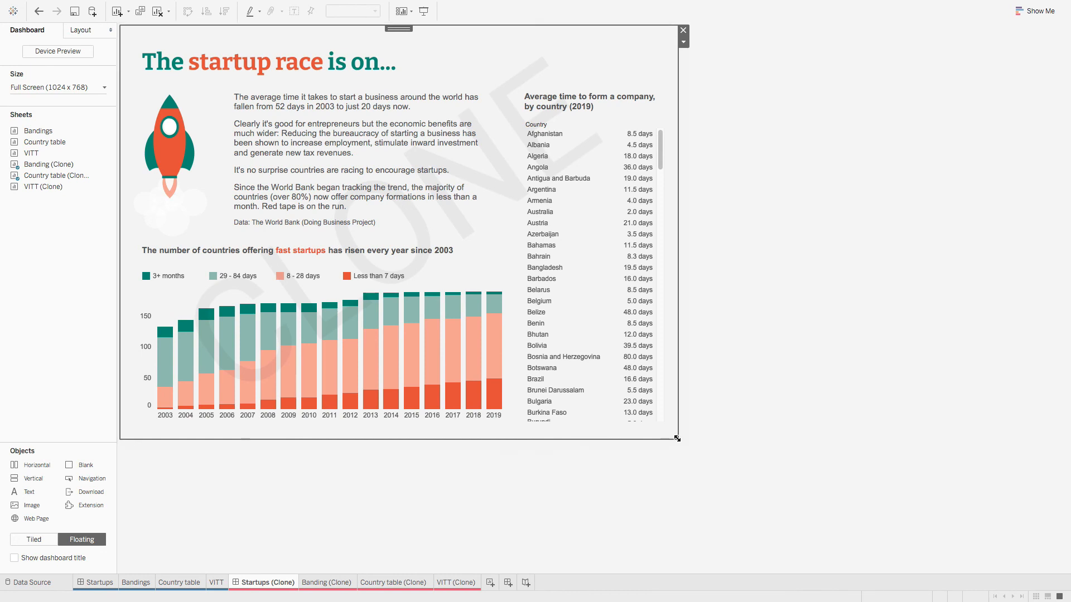
pyautogui.moveTo(677, 438); pyautogui.dragTo(682, 444)
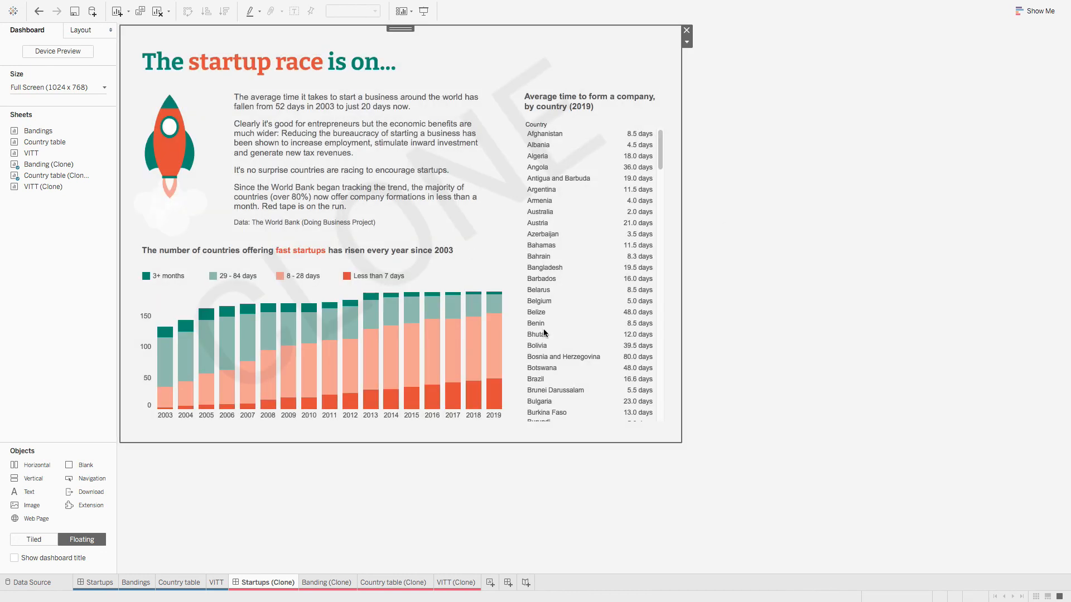
pyautogui.click(929, 270)
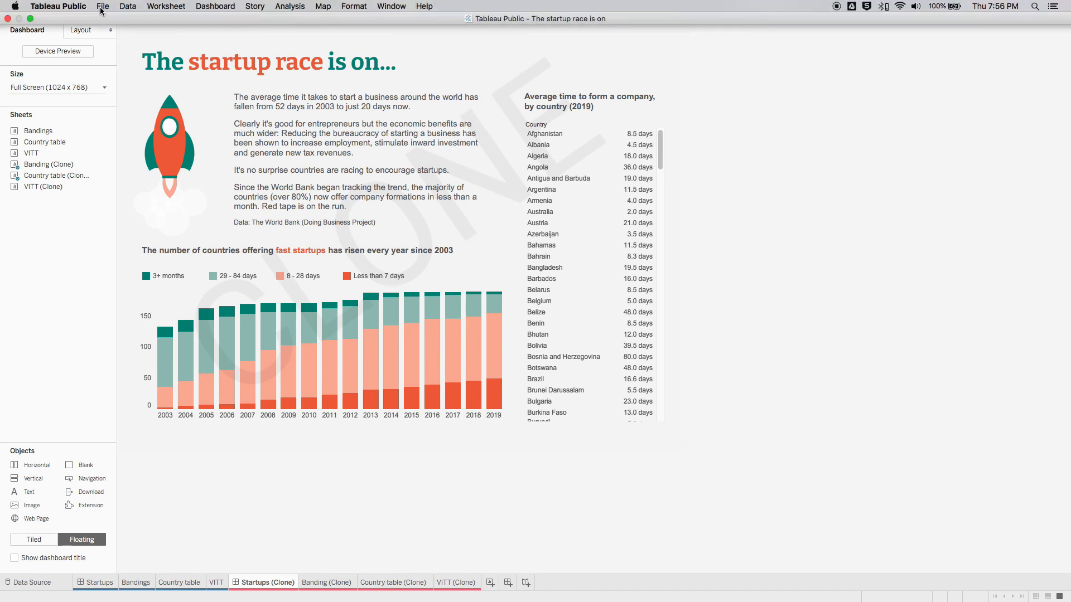
# Step: Publish the workbook with Save to Tableau Public As, signing in with the account e-mail and password
pyautogui.click(103, 7)
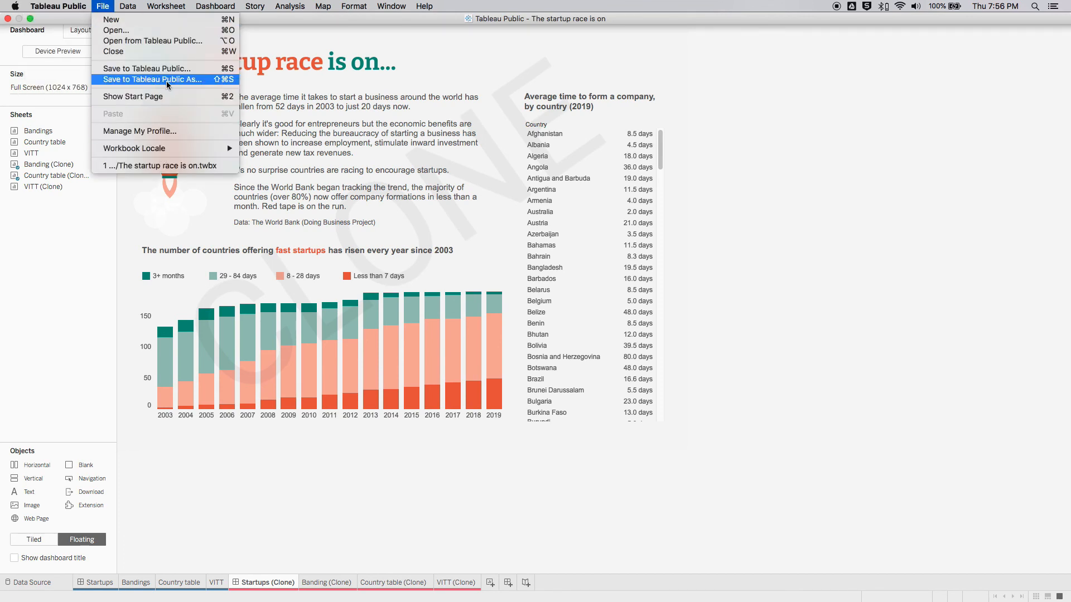
pyautogui.click(183, 80)
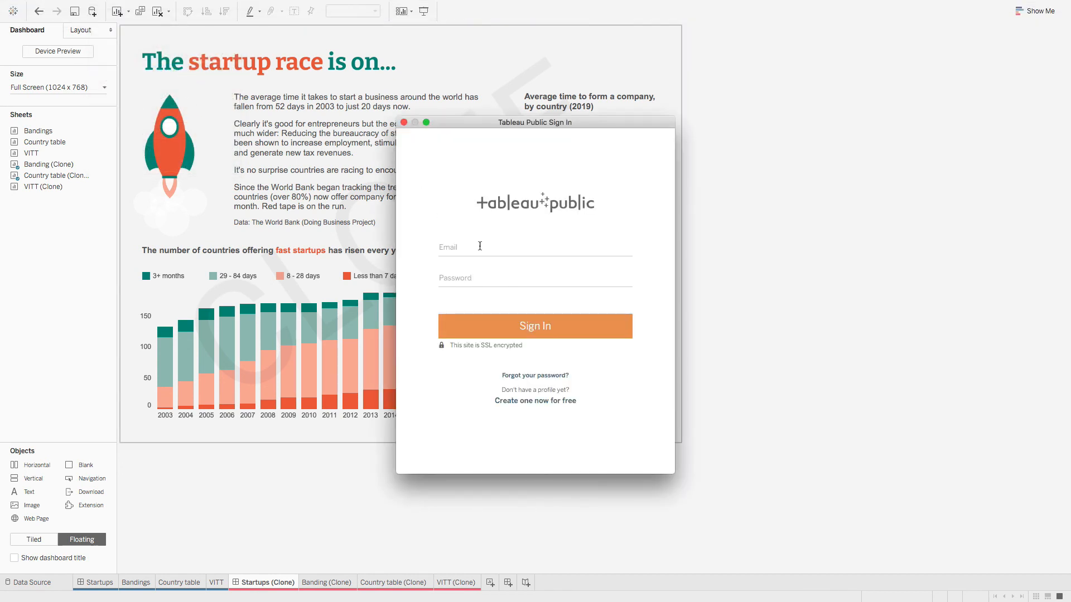
pyautogui.click(480, 245)
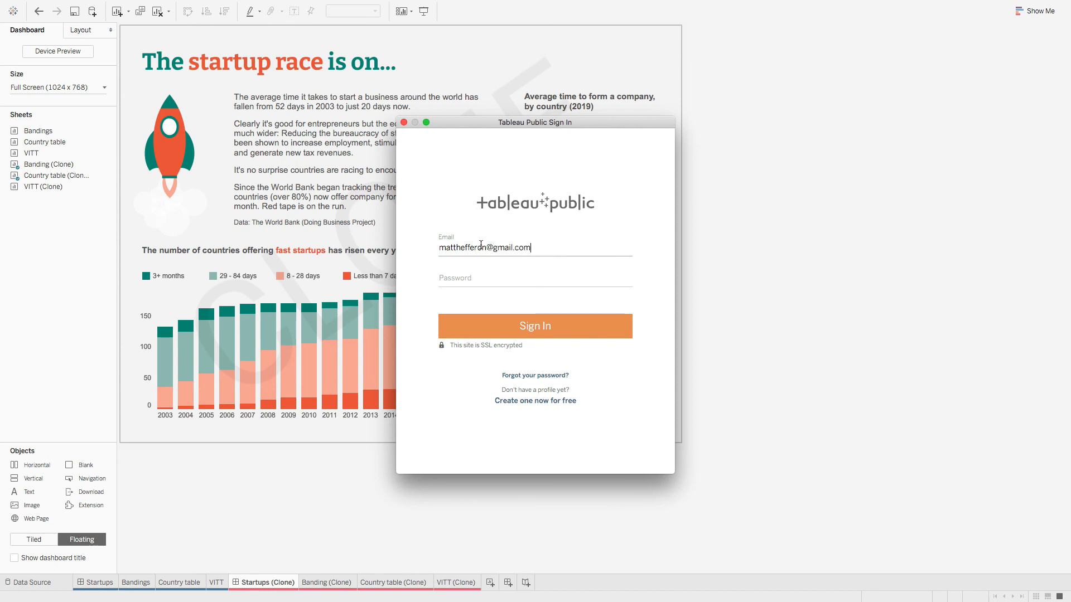
pyautogui.click(483, 279)
pyautogui.write('•••••••••')
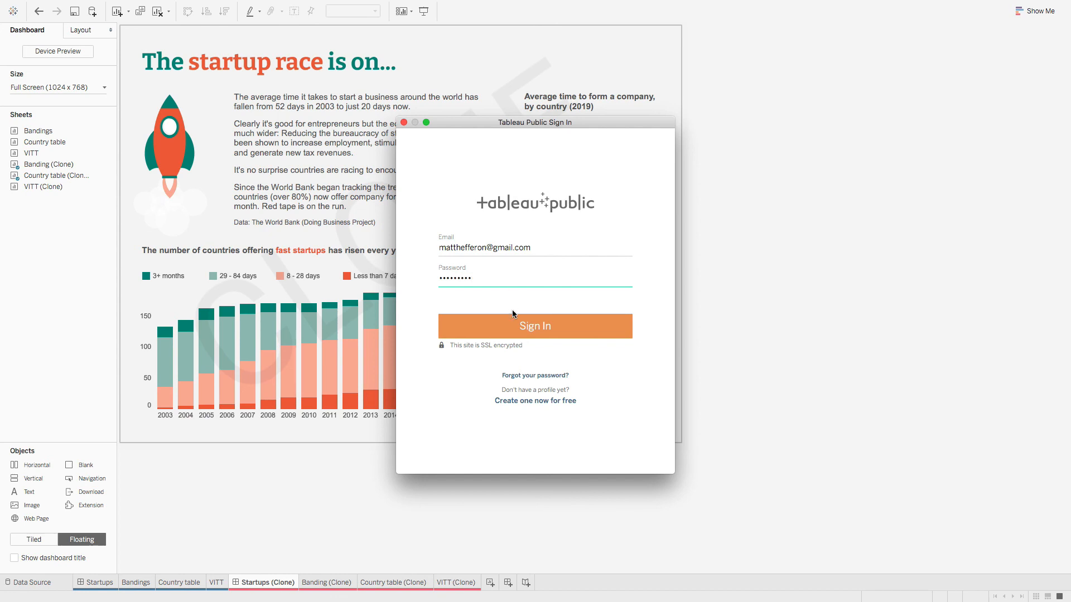
pyautogui.click(492, 318)
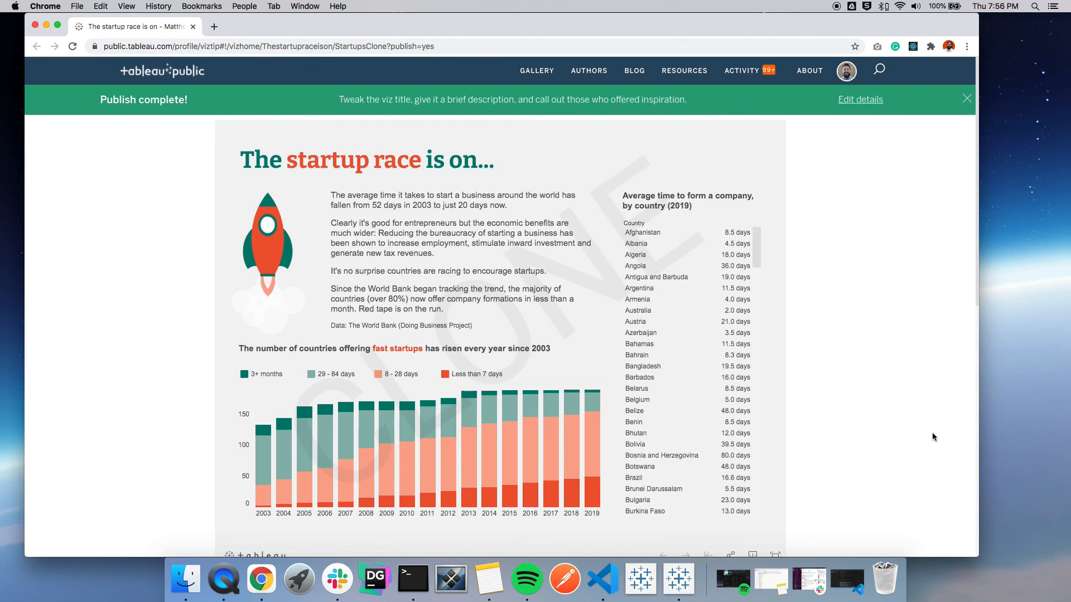
# Step: Open the edit-details form for the published 'The startup race is on' viz
pyautogui.click(865, 101)
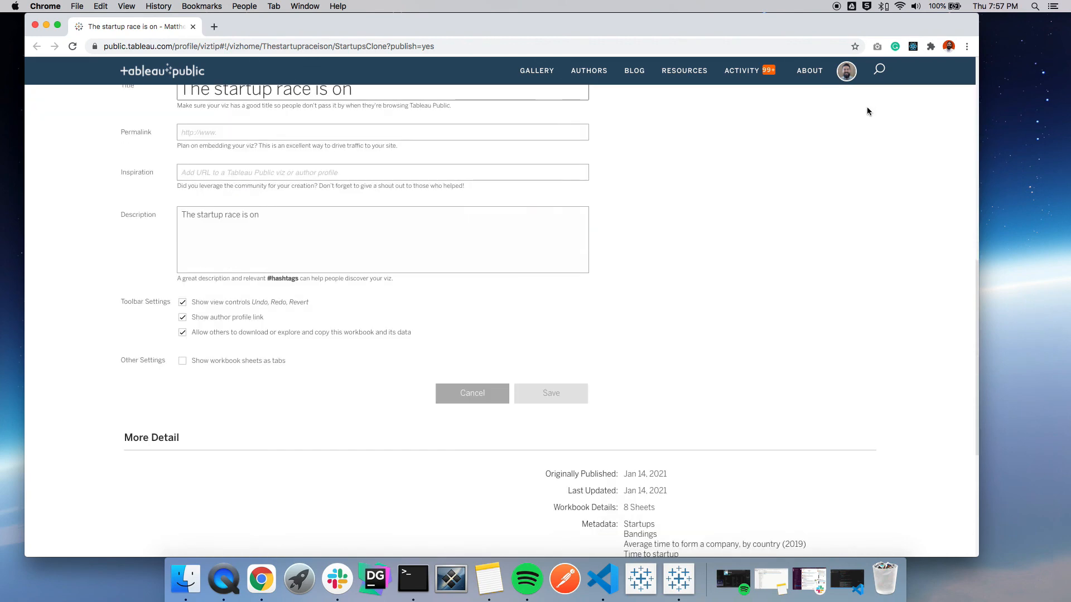
pyautogui.scroll(2, 746, 265)
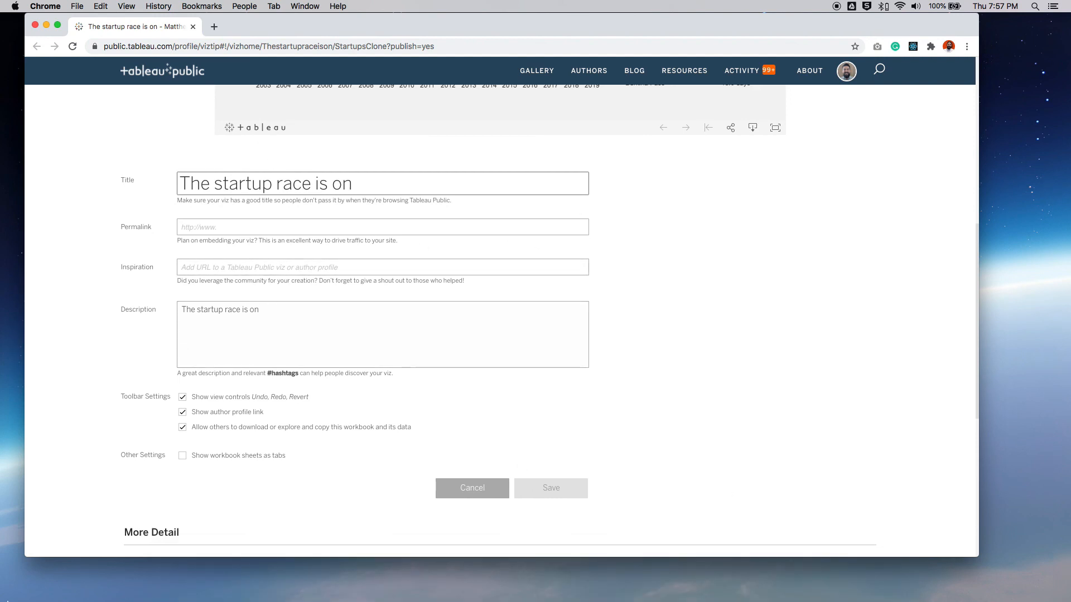
pyautogui.moveTo(759, 601)
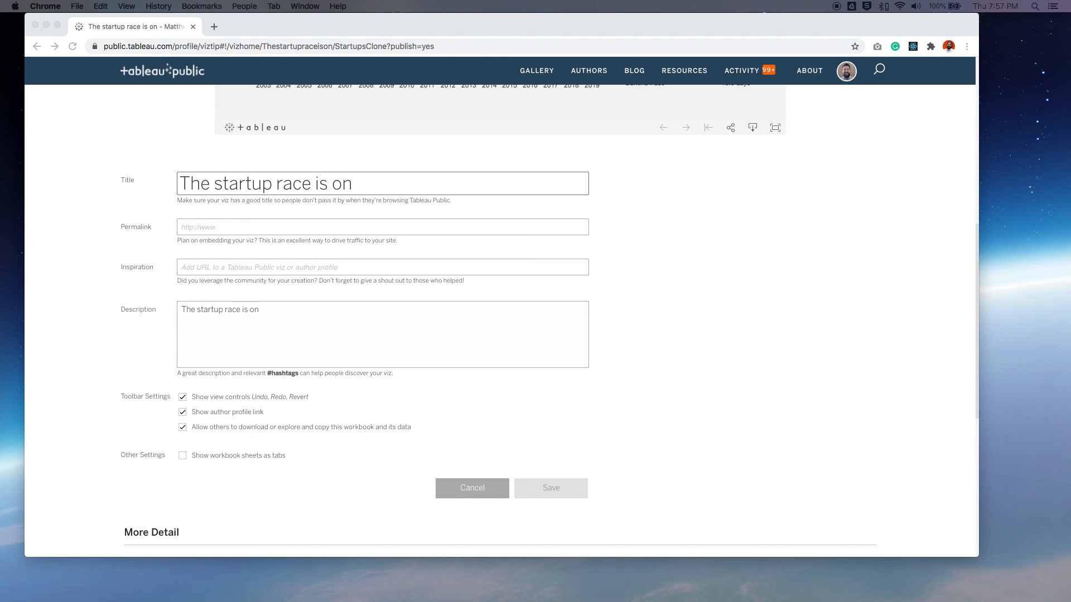
# Step: Replace the viz description with the pasted teaching-purposes text crediting the original author
pyautogui.click(225, 312)
pyautogui.tripleClick(311, 310)
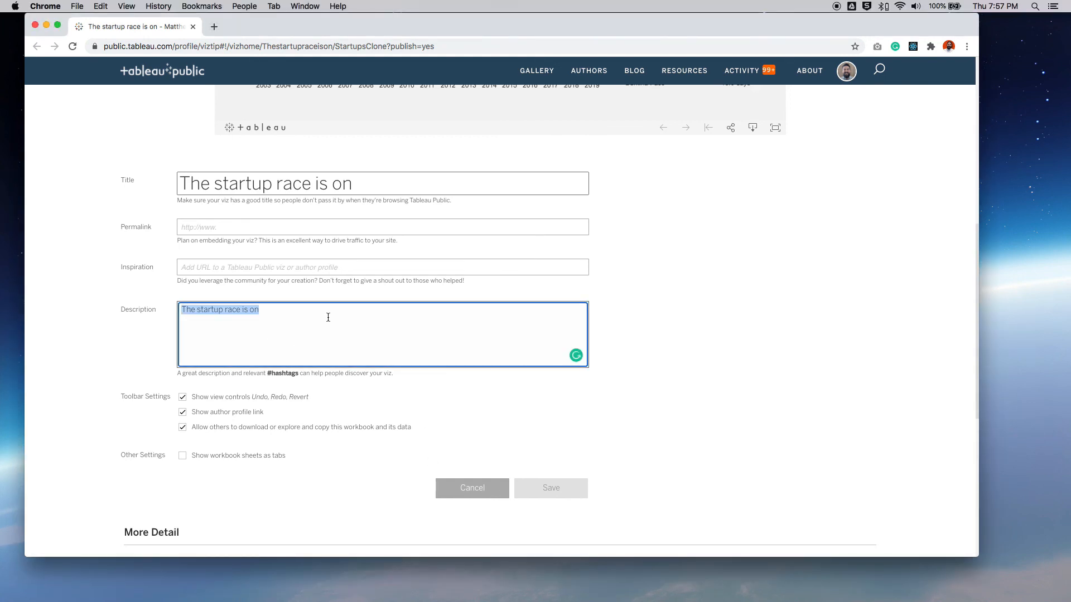
pyautogui.write('For teaching purposes, I cloned this dashboard to help teach students how to build great dashboards. All credit goes to the original author.')
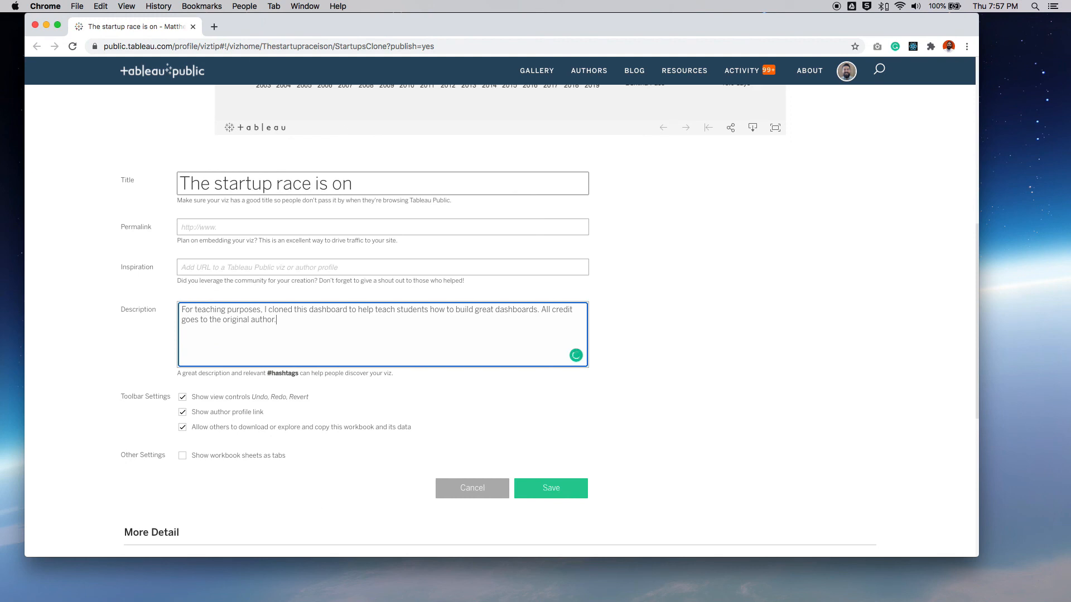
# Step: Paste the original author's profile URL into Inspiration and save the viz details
pyautogui.press('super+Tab')
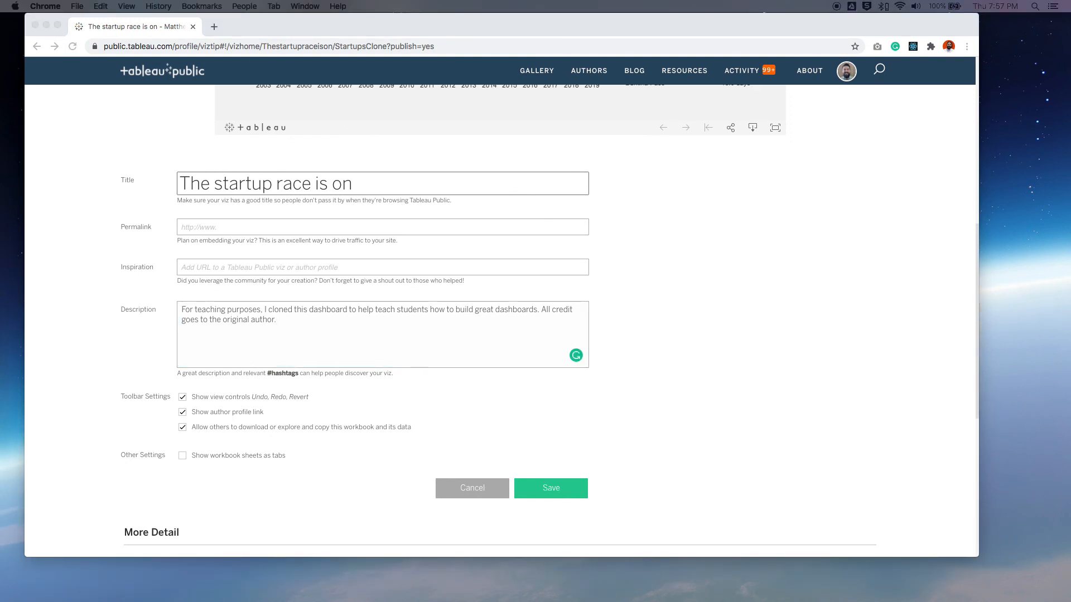
pyautogui.click(213, 266)
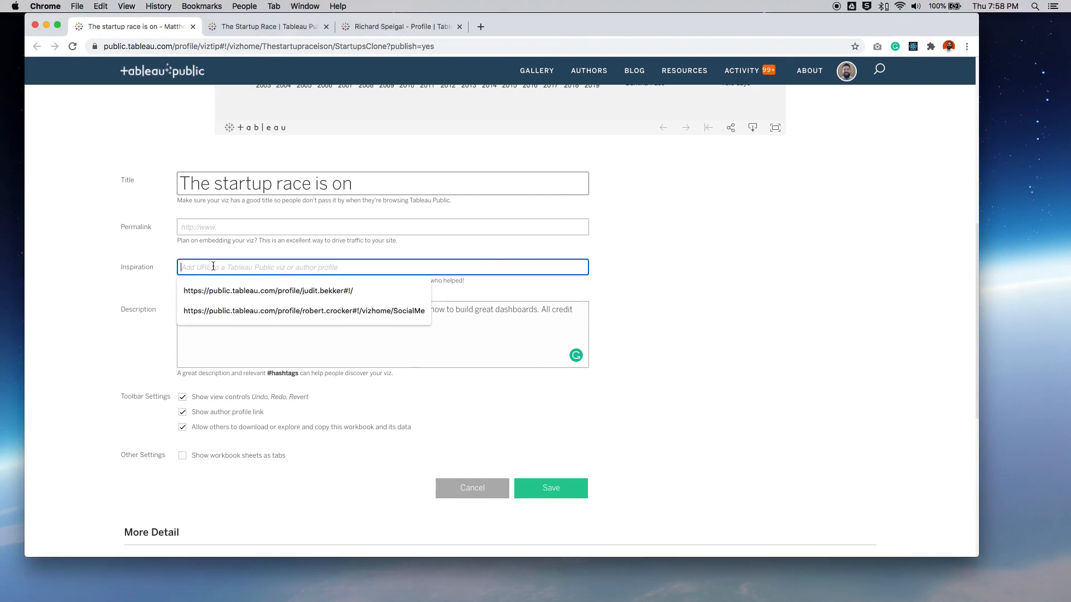
pyautogui.write('https://public.tableau.com/profile/richard.speigal#!/')
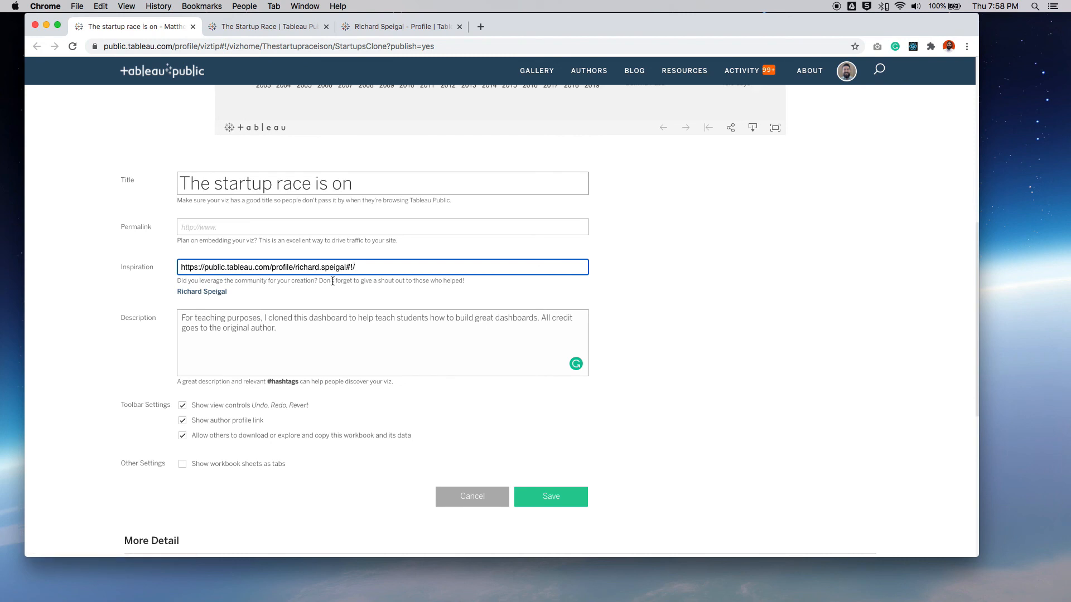
pyautogui.scroll(10, 419, 252)
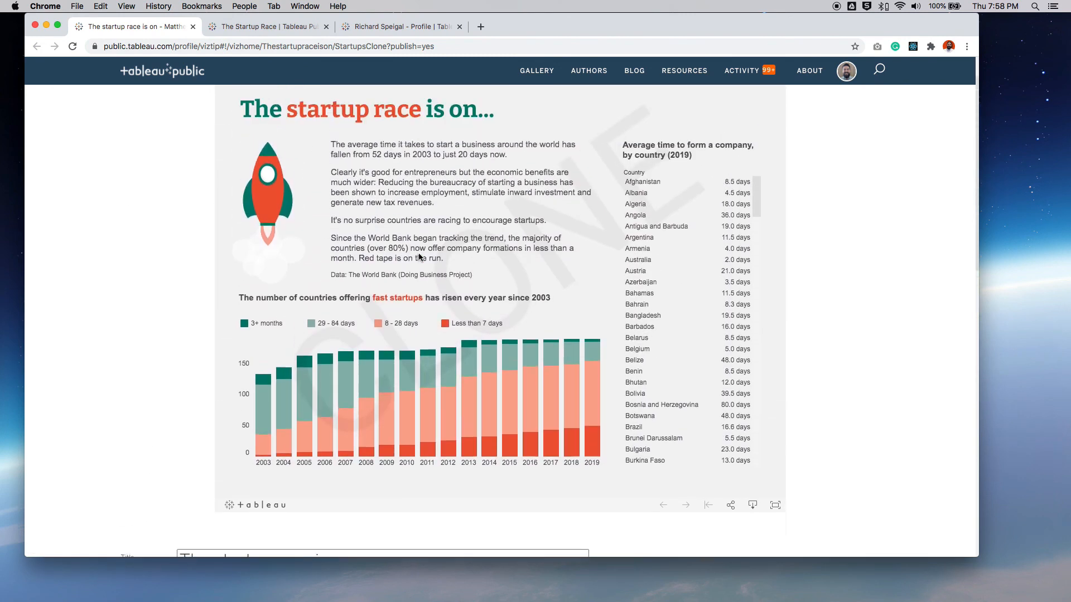
pyautogui.scroll(2, 419, 256)
pyautogui.scroll(-10, 433, 256)
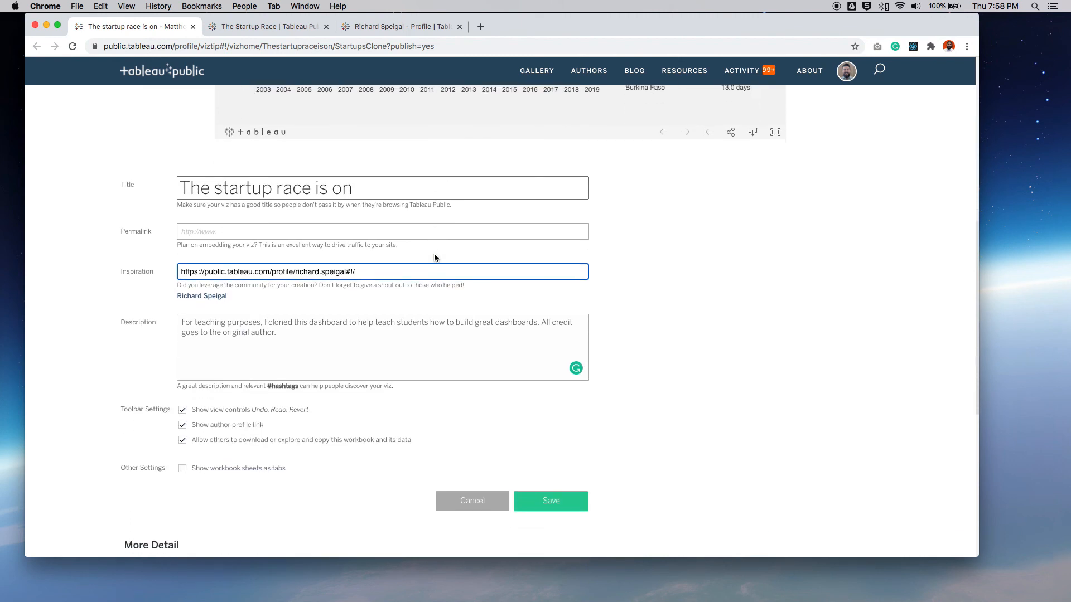
pyautogui.scroll(-2, 434, 258)
pyautogui.click(560, 440)
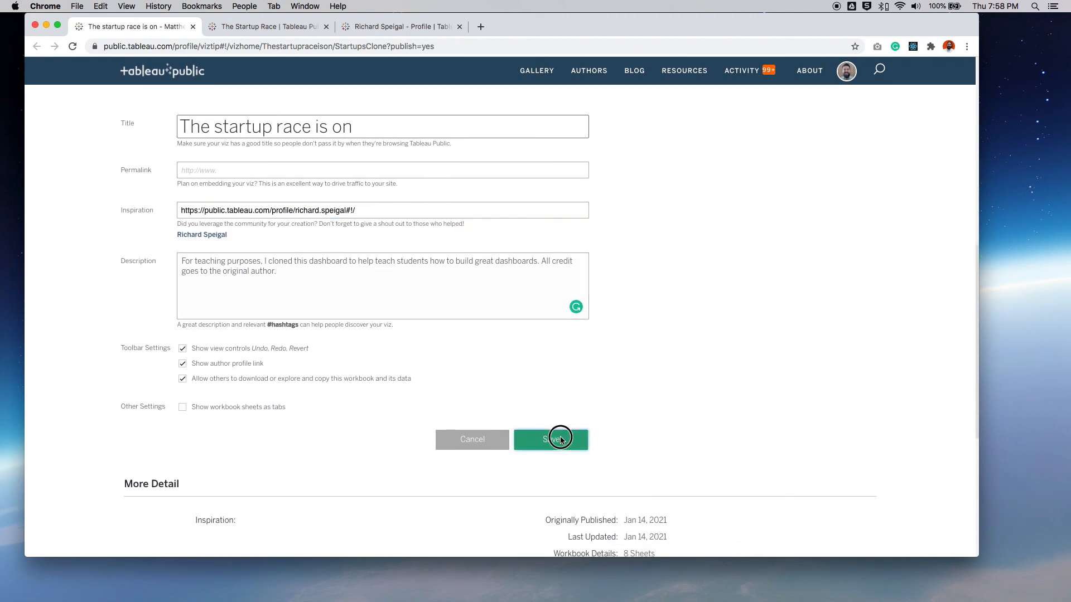